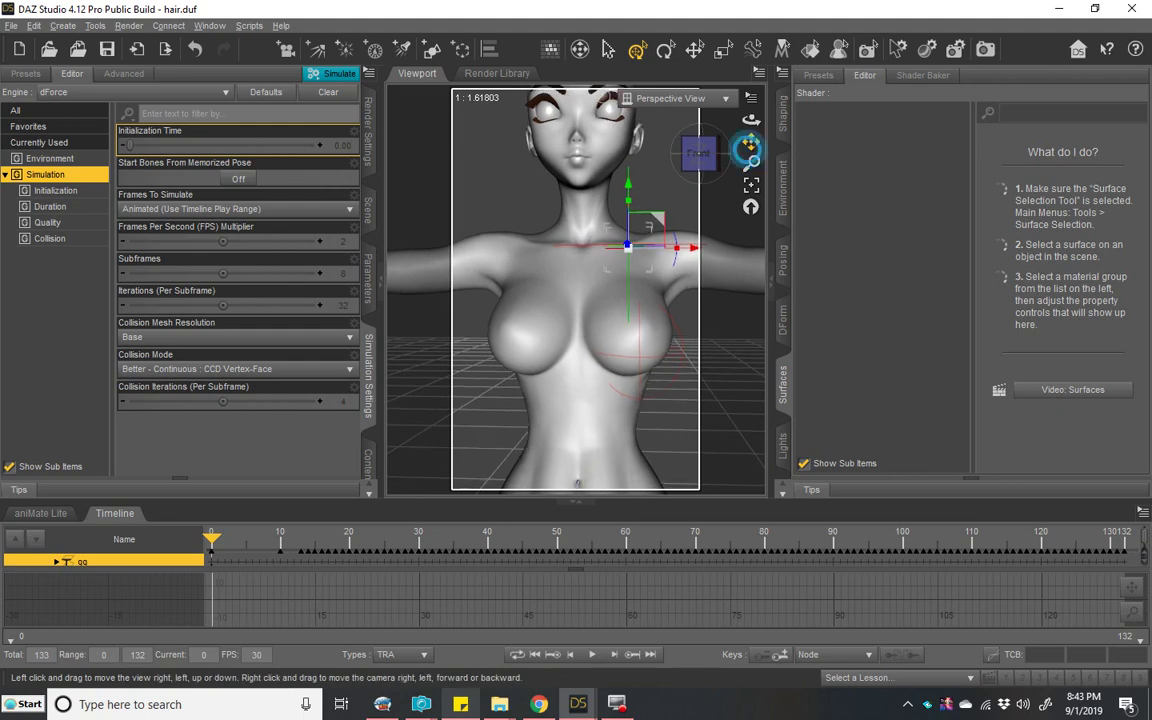
Step: Play back the timeline animation to review the figure's chest movement, and return to the first frame
left_click(698, 154)
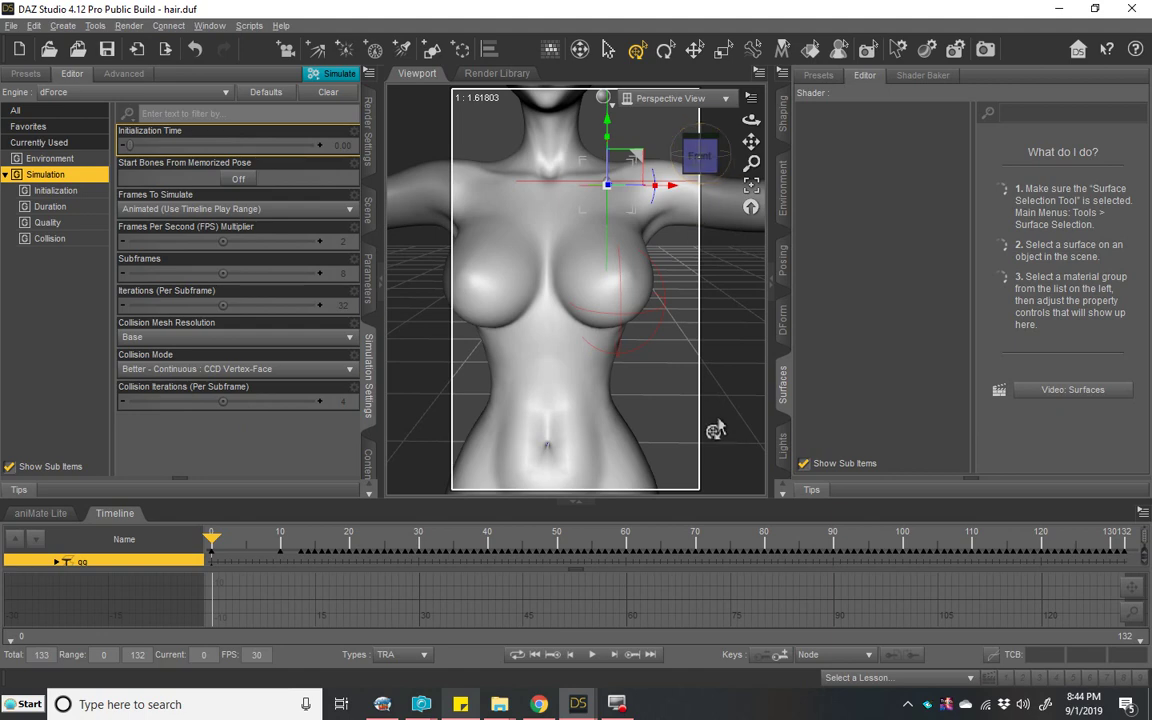
scroll(578, 395, "down", 2)
scroll(578, 383, "up", 2)
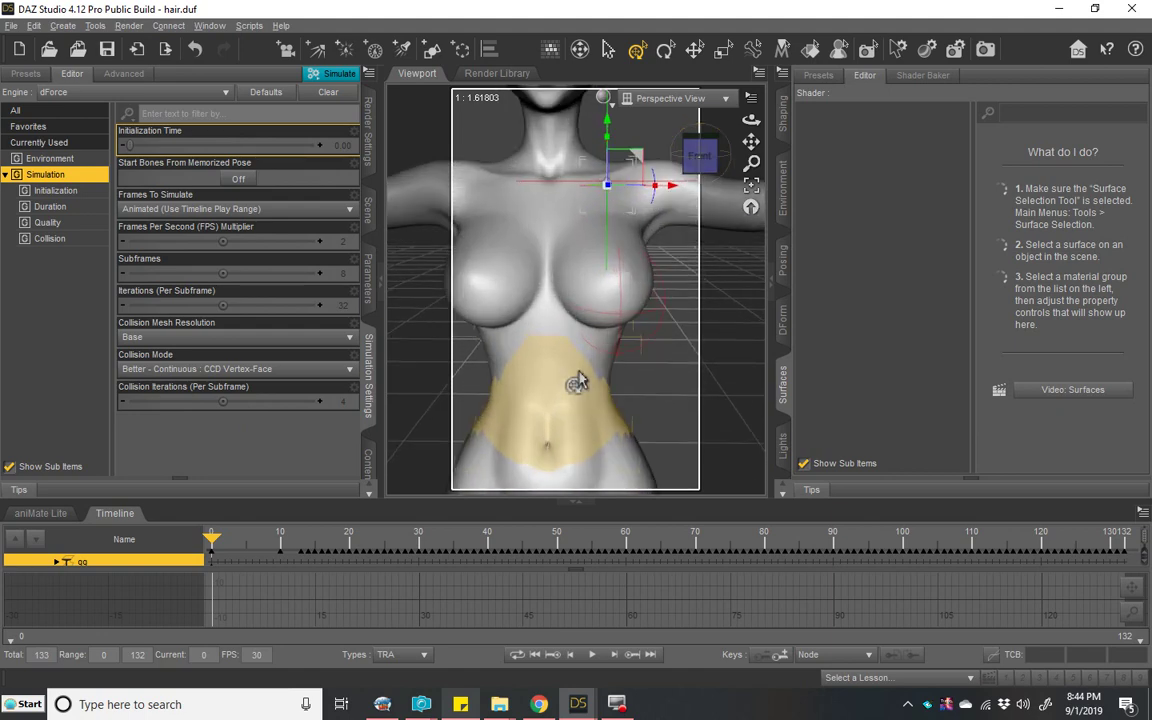
left_click_drag(744, 142, 751, 140)
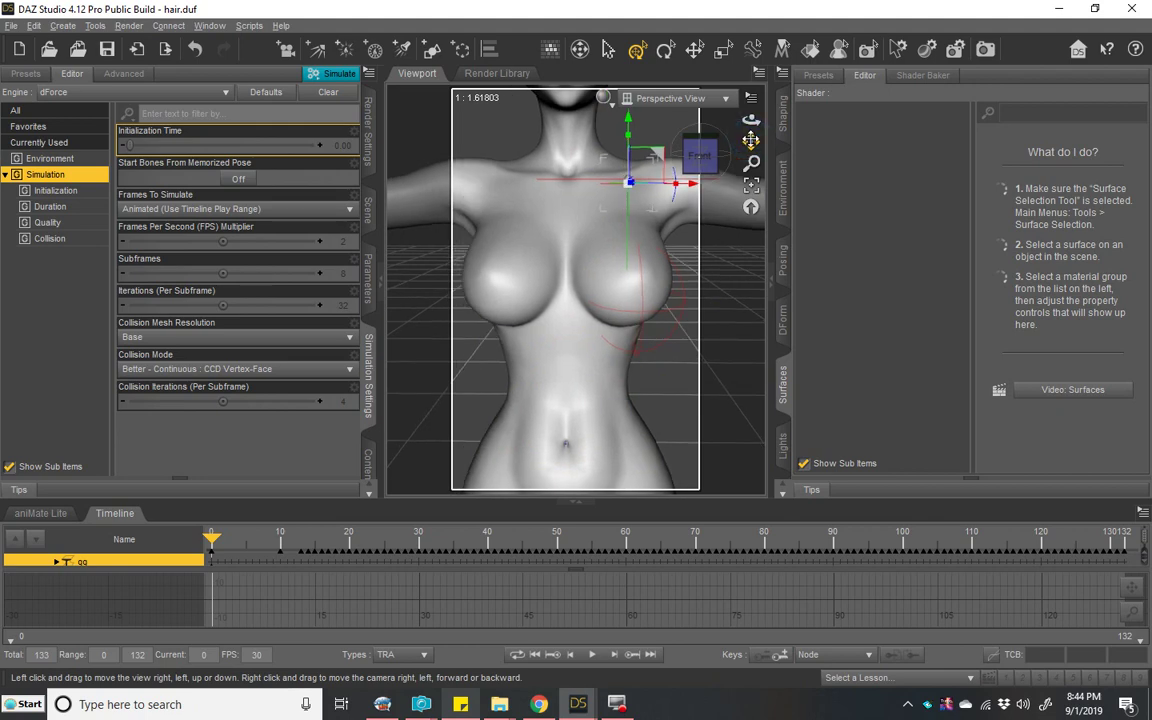
left_click(591, 654)
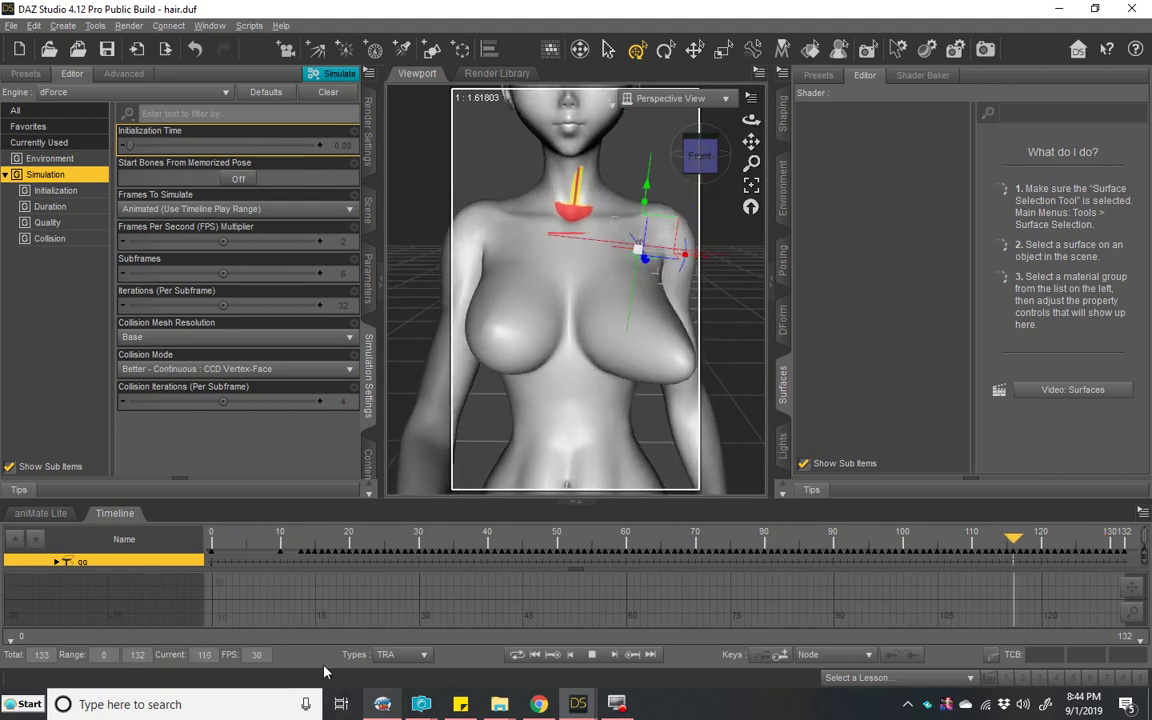
left_click(592, 656)
left_click(534, 655)
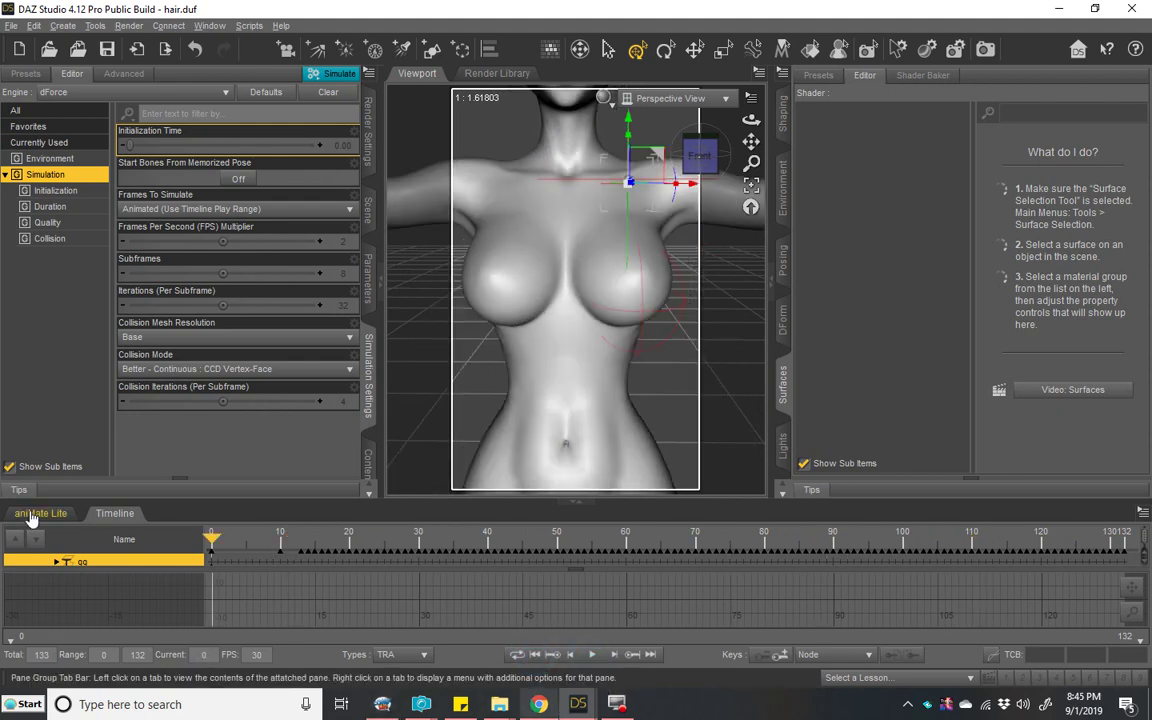
Step: Create a new sphere primitive with 1 cm diameter, 6 segments and 6 sides, and parent it to the rCollar bone
left_click(367, 210)
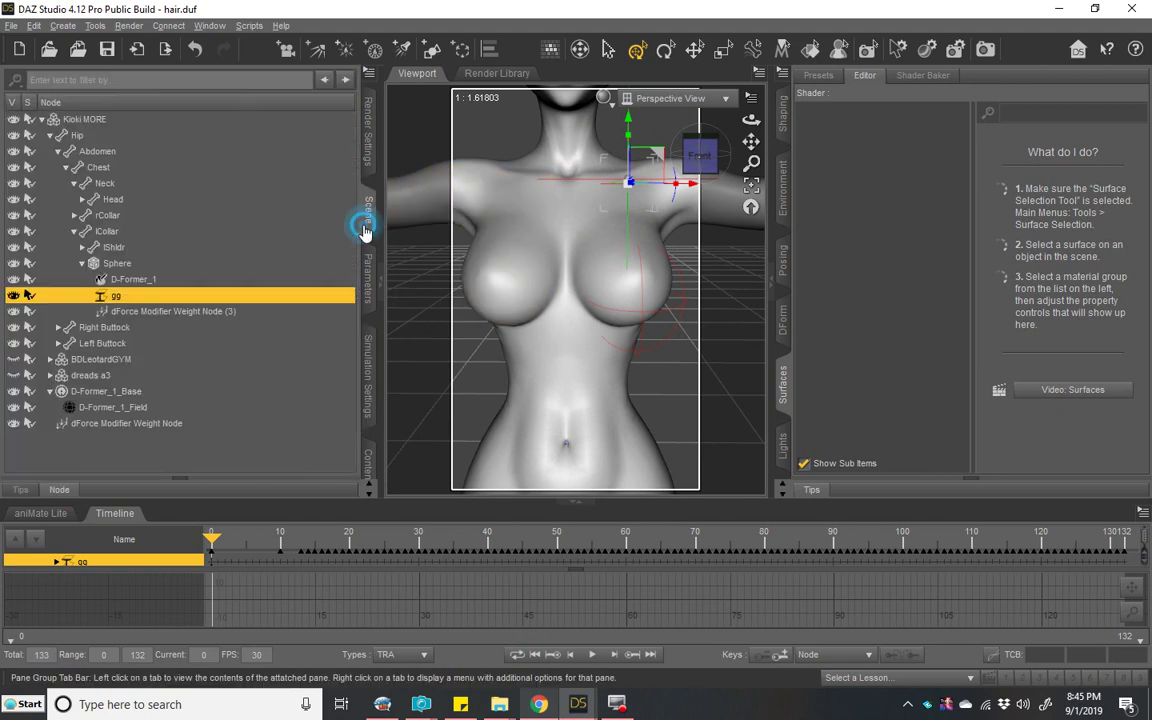
left_click(130, 264)
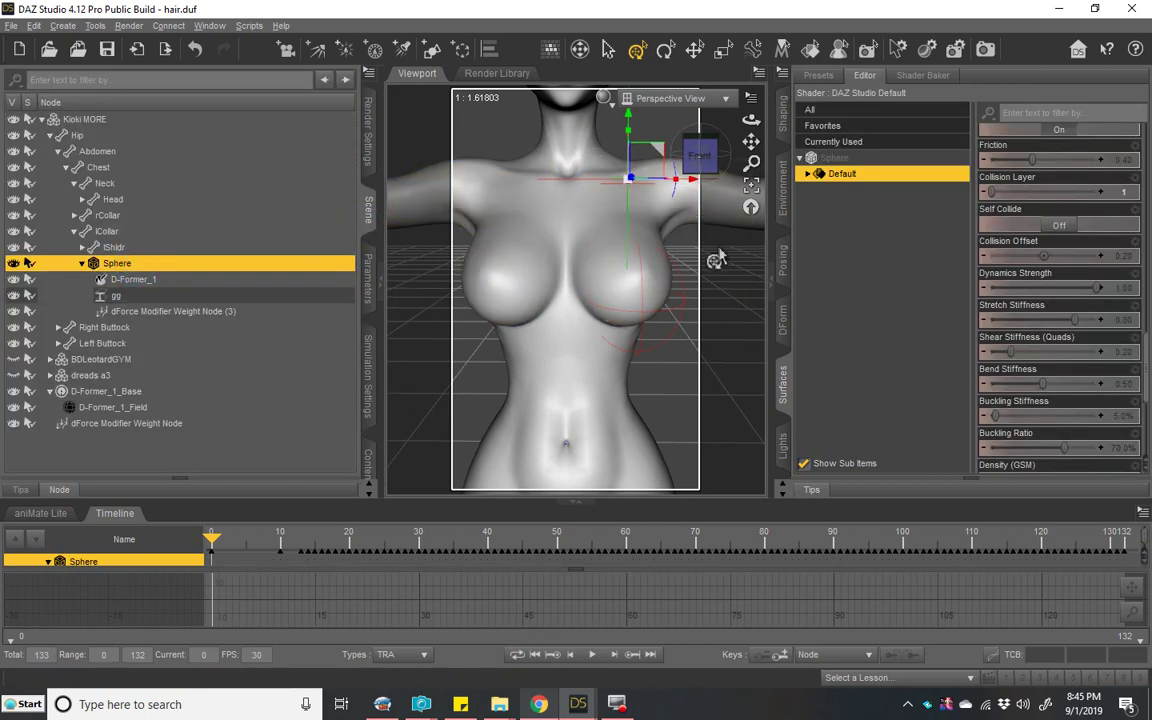
left_click(128, 235)
left_click(125, 264)
left_click(62, 25)
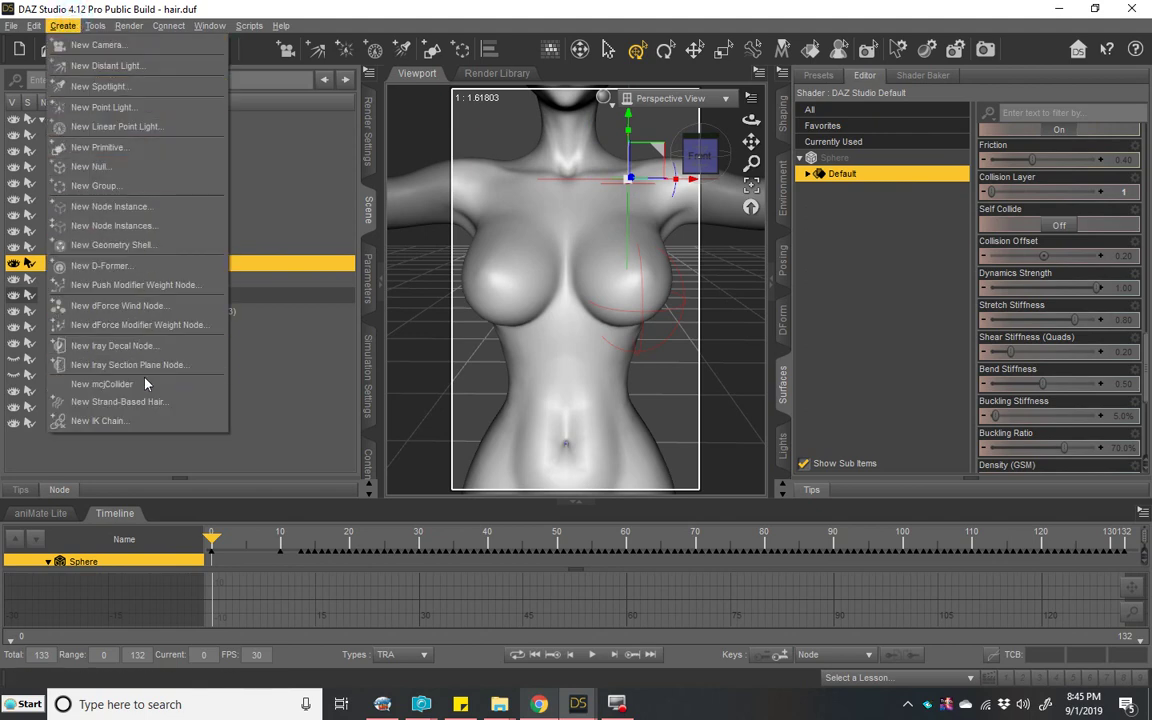
left_click(138, 149)
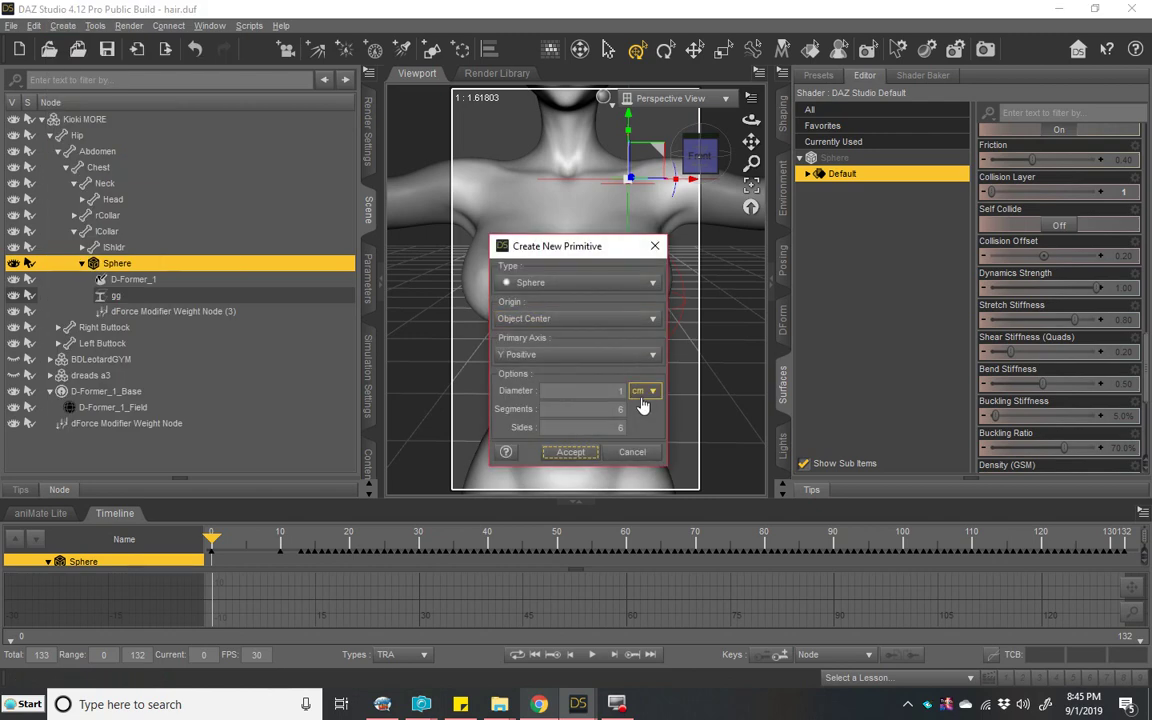
left_click(572, 453)
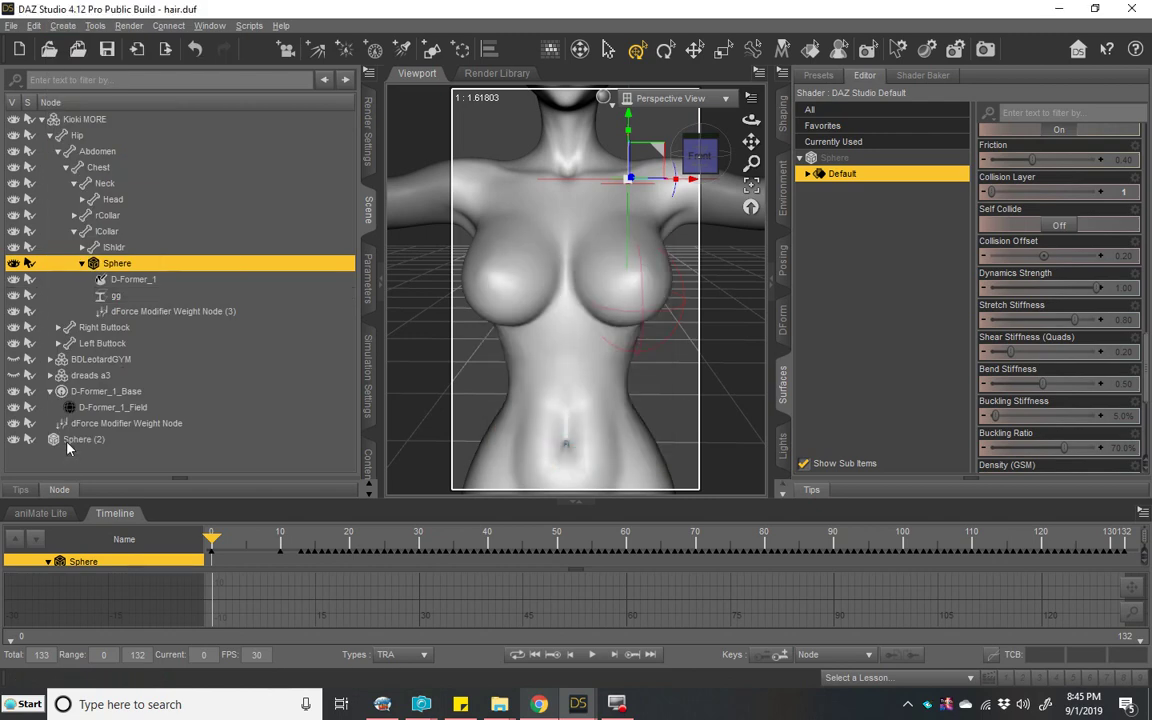
left_click_drag(53, 447, 178, 222)
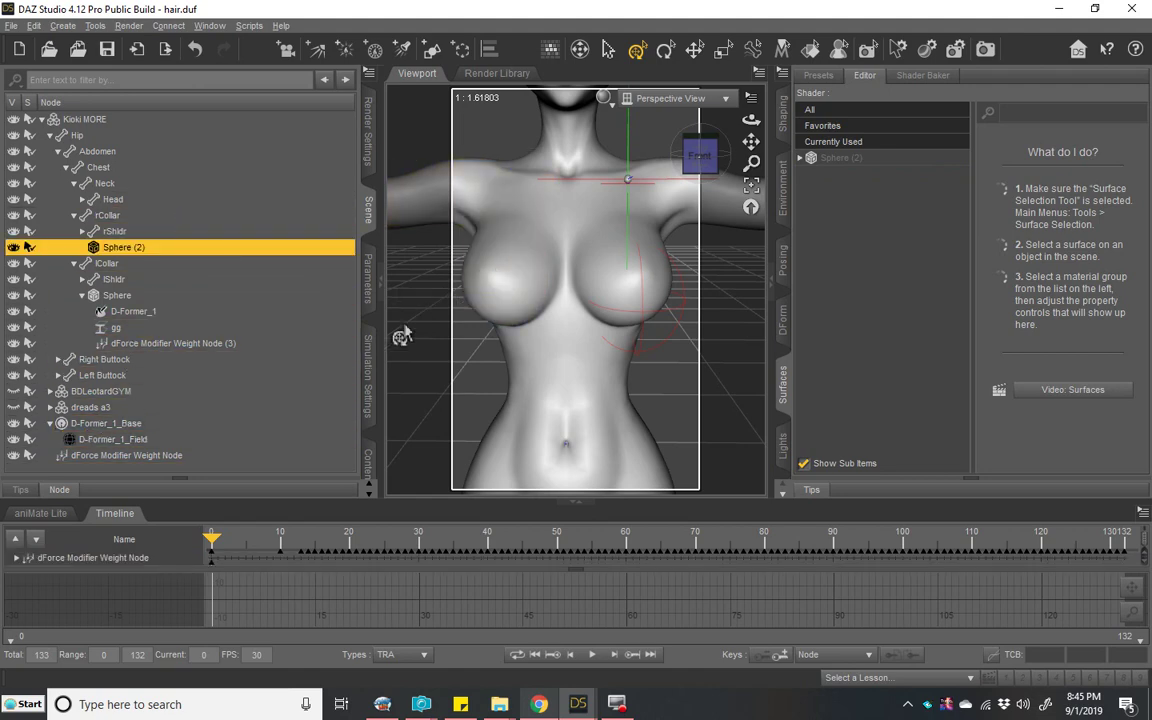
Step: Set X Translate to 7 for the sphere under lCollar and to -7 for the sphere under rCollar
left_click(124, 297, "ctrl")
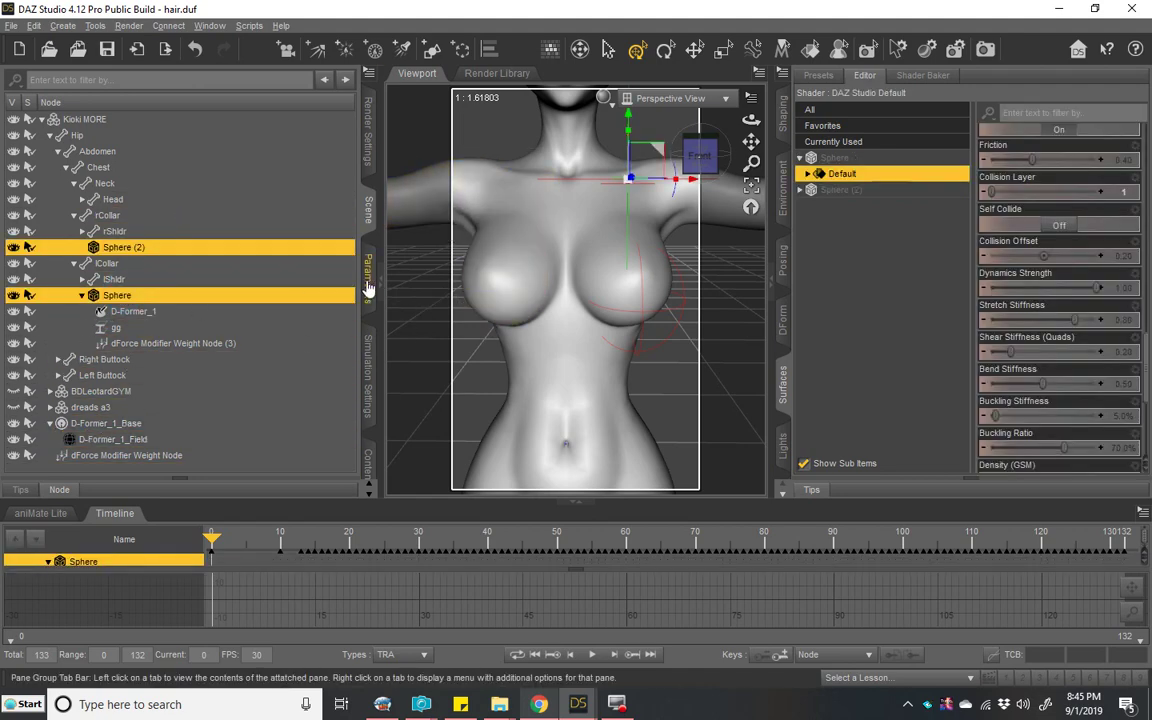
left_click(368, 285)
left_click(62, 160)
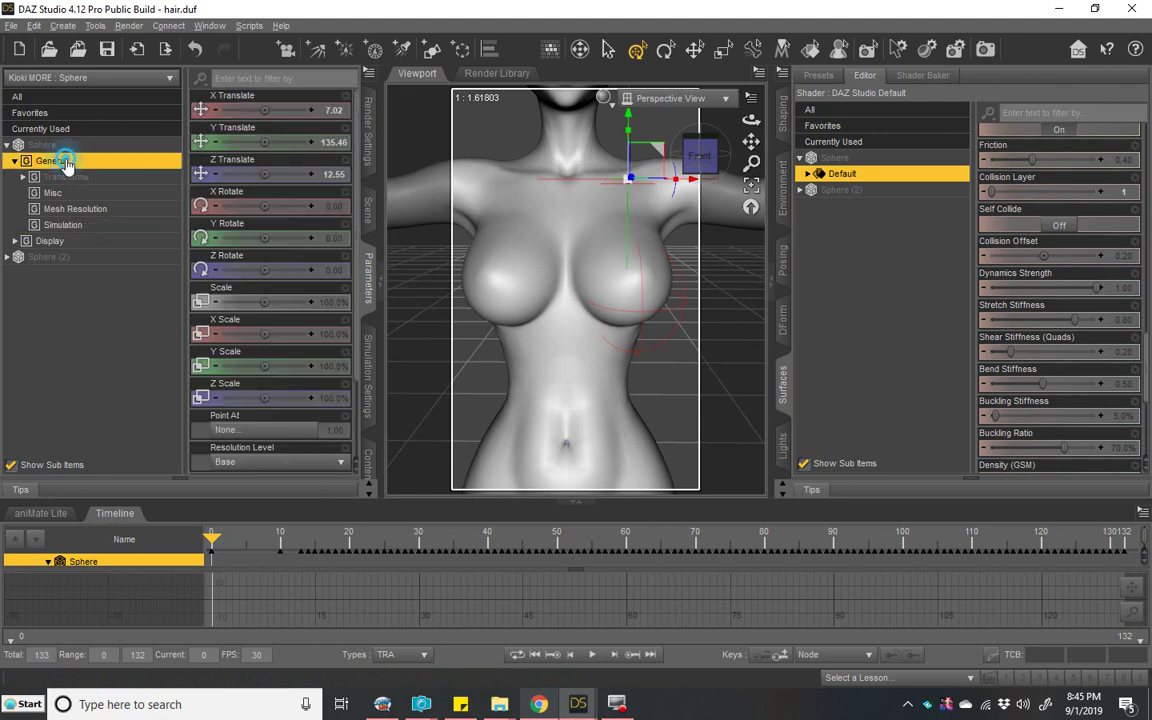
left_click(330, 110)
type("7")
key("Return")
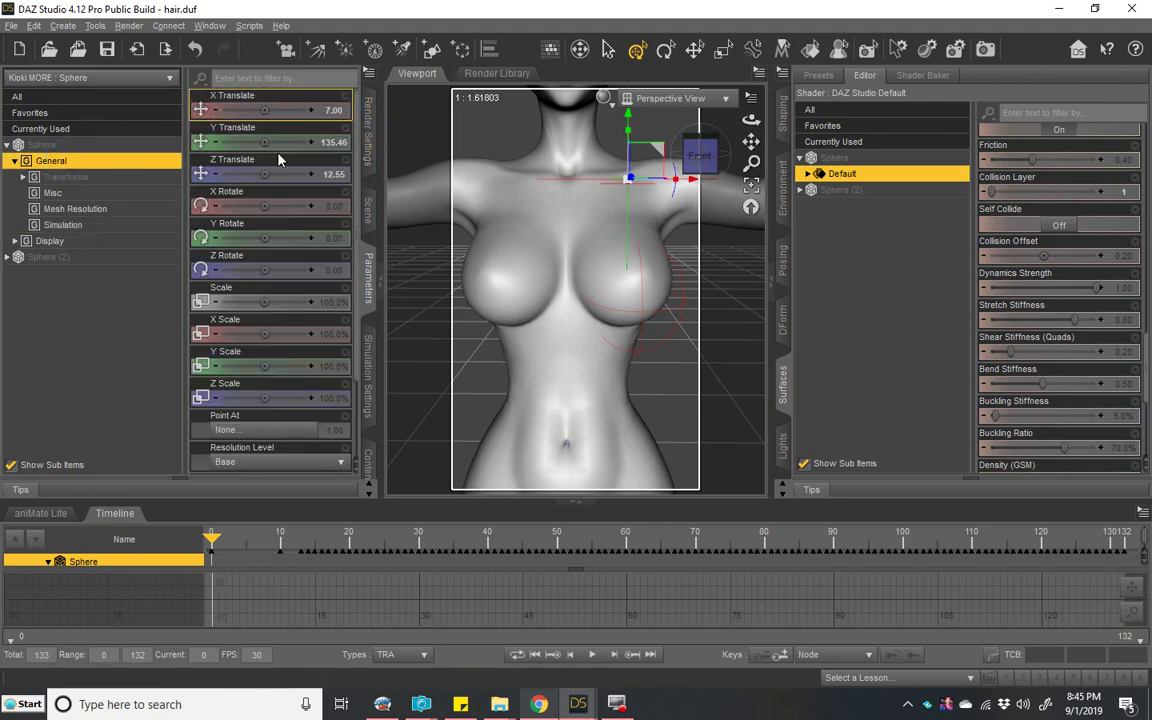
left_click(41, 257)
left_click(328, 110)
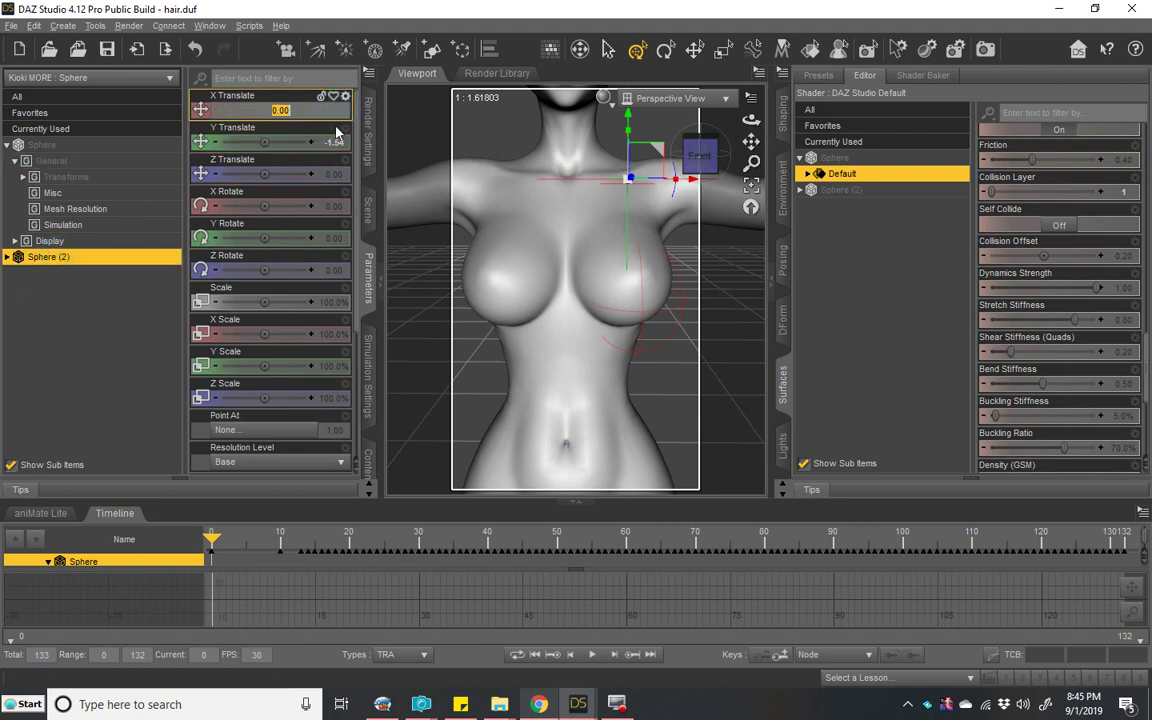
type("-7")
key("Return")
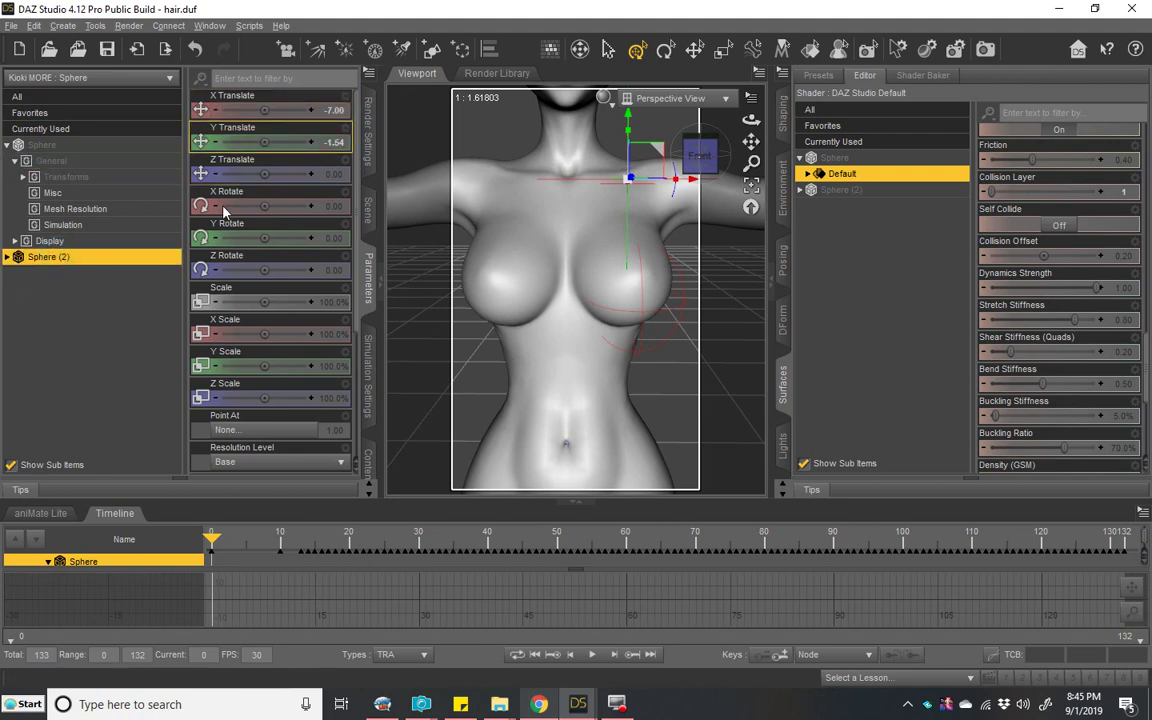
Step: Set Y Translate to 135 for both the lCollar sphere and the rCollar sphere
left_click(77, 162)
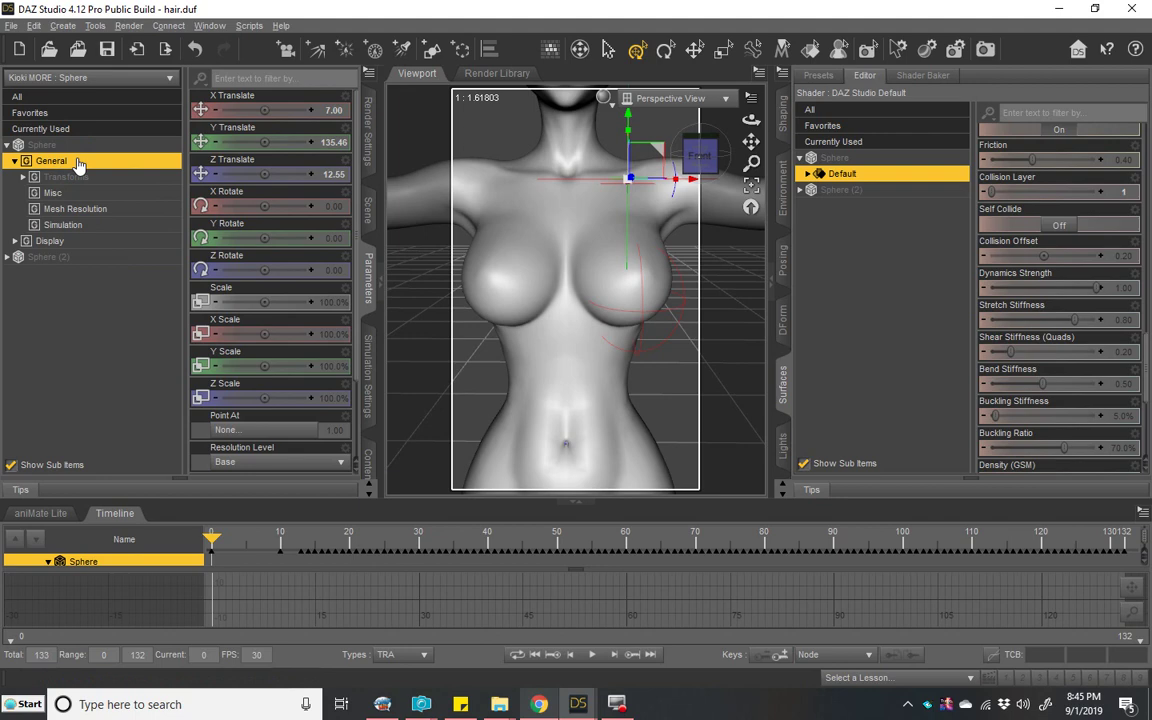
left_click(330, 142)
type("132")
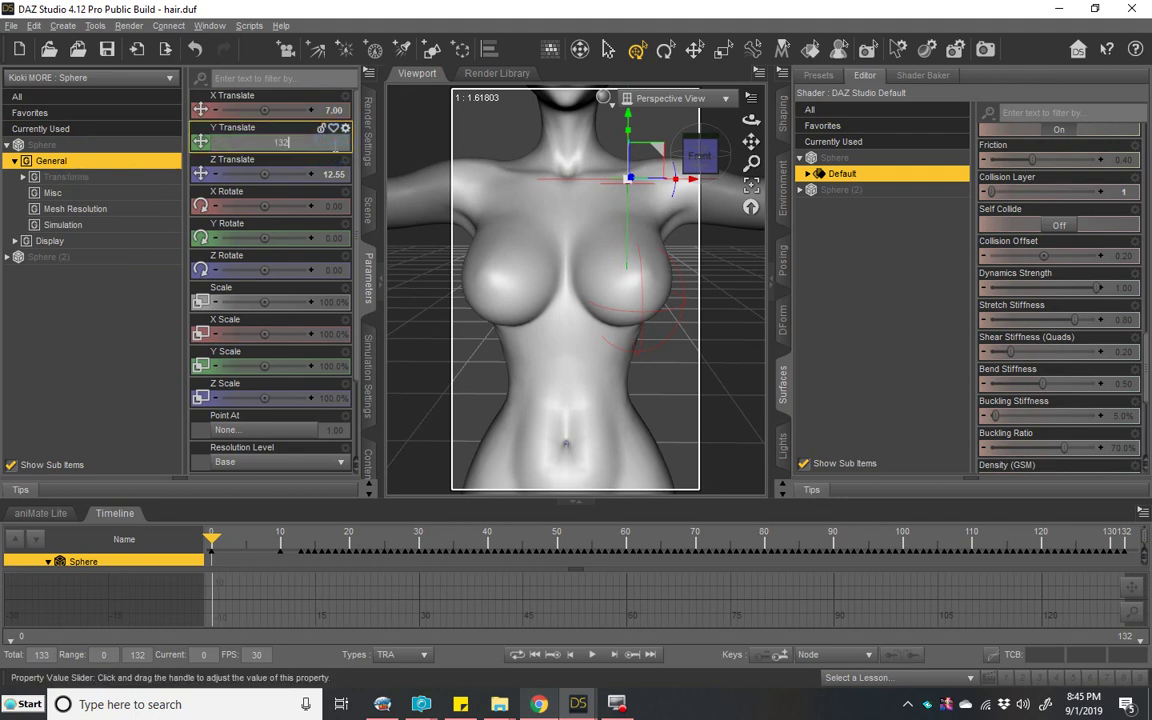
key("Return")
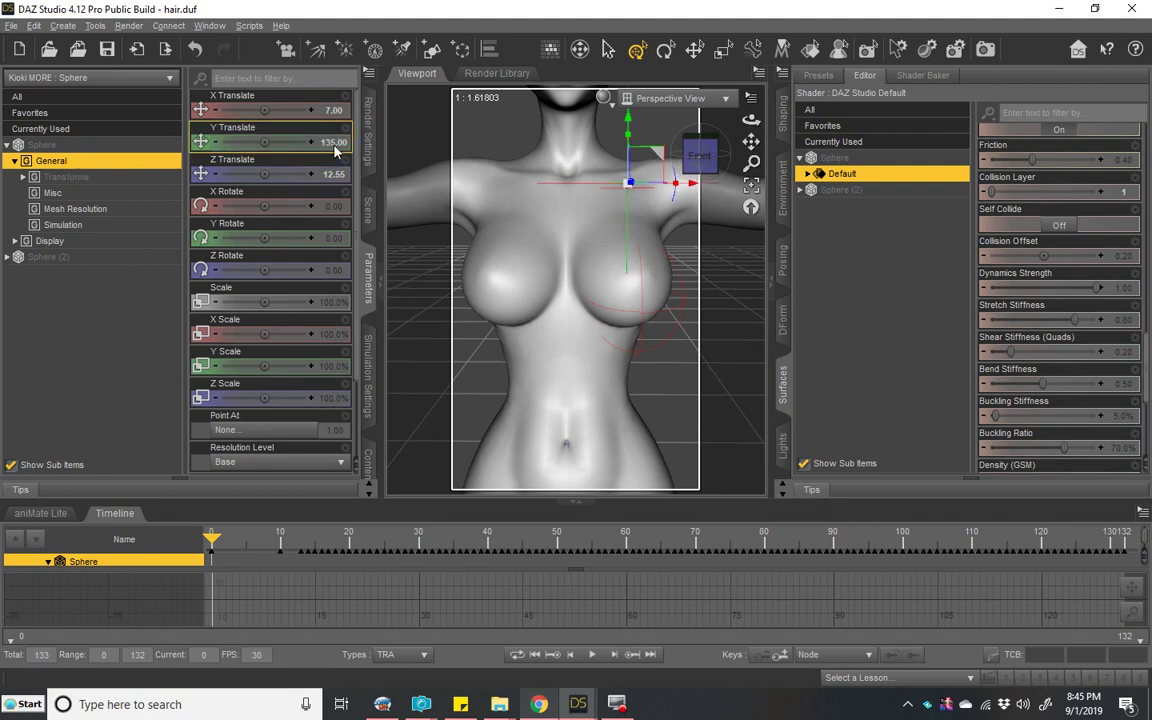
left_click(96, 257)
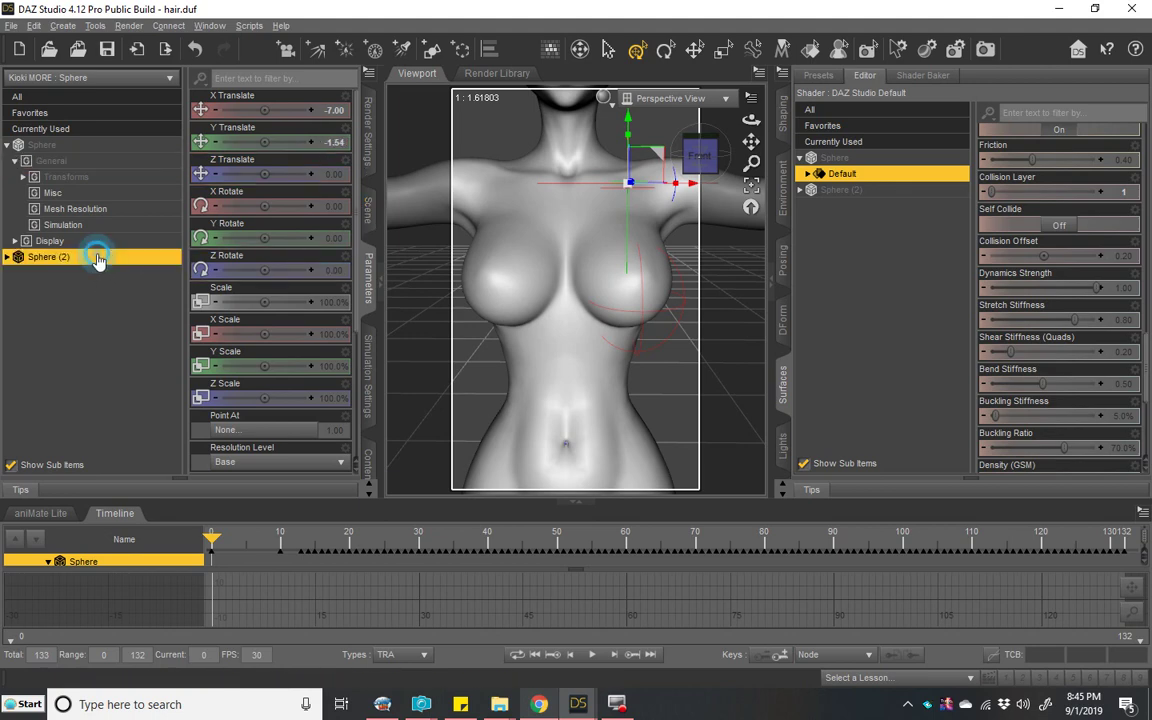
left_click(335, 142)
type("135")
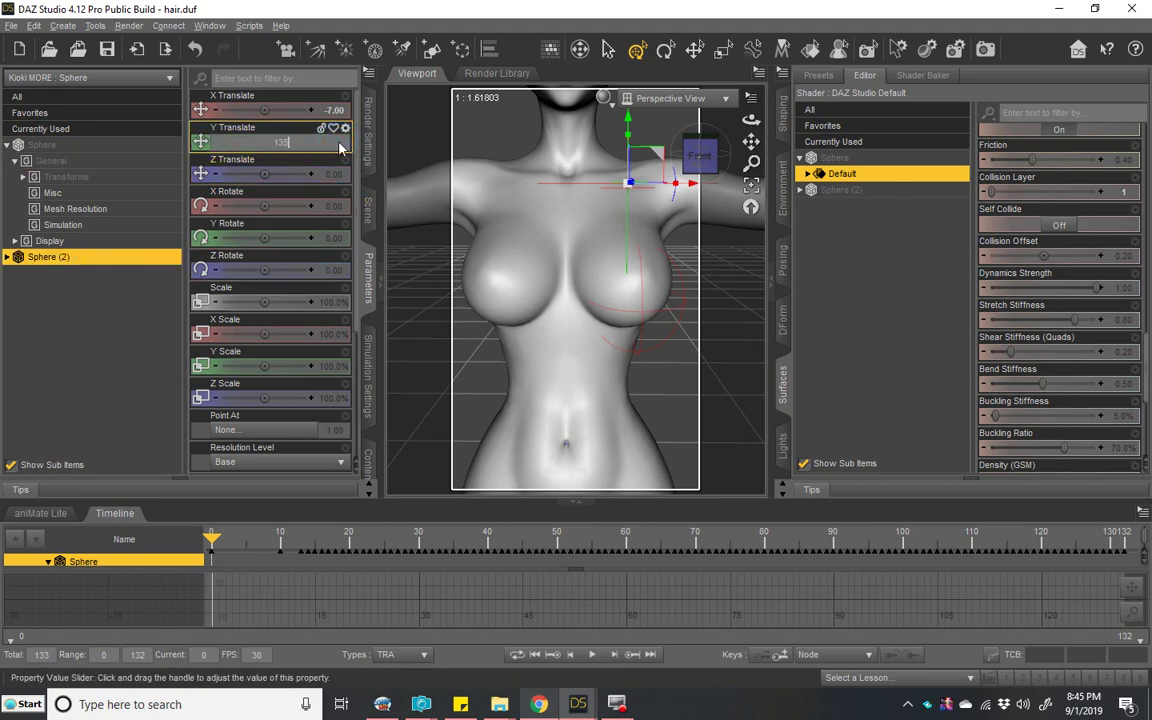
key("Return")
Step: Set Z Translate to 13 for both the lCollar sphere and the rCollar sphere
left_click(367, 210)
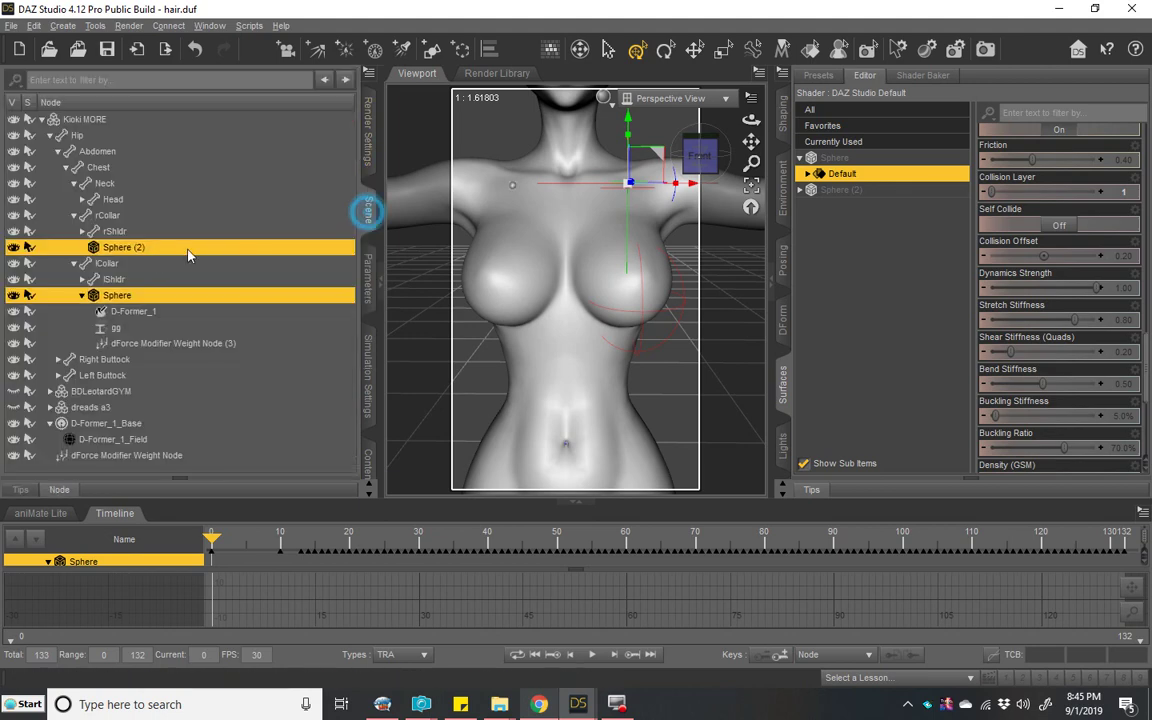
left_click(367, 305)
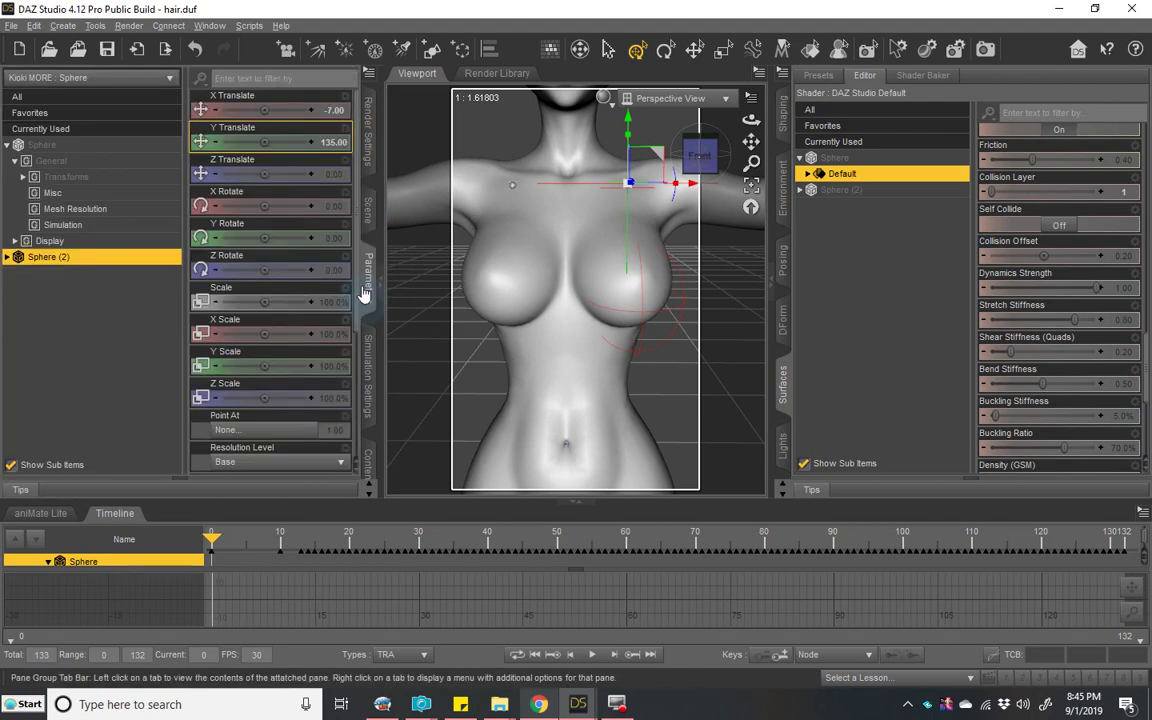
left_click(75, 160)
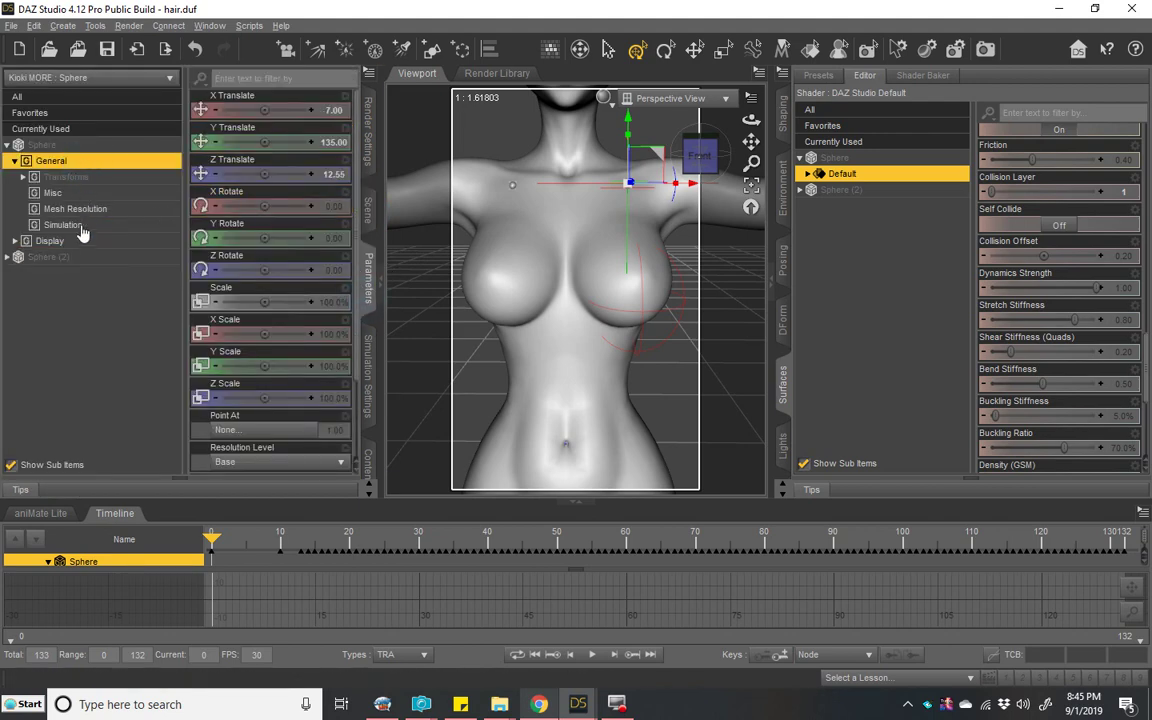
left_click(333, 174)
type("13")
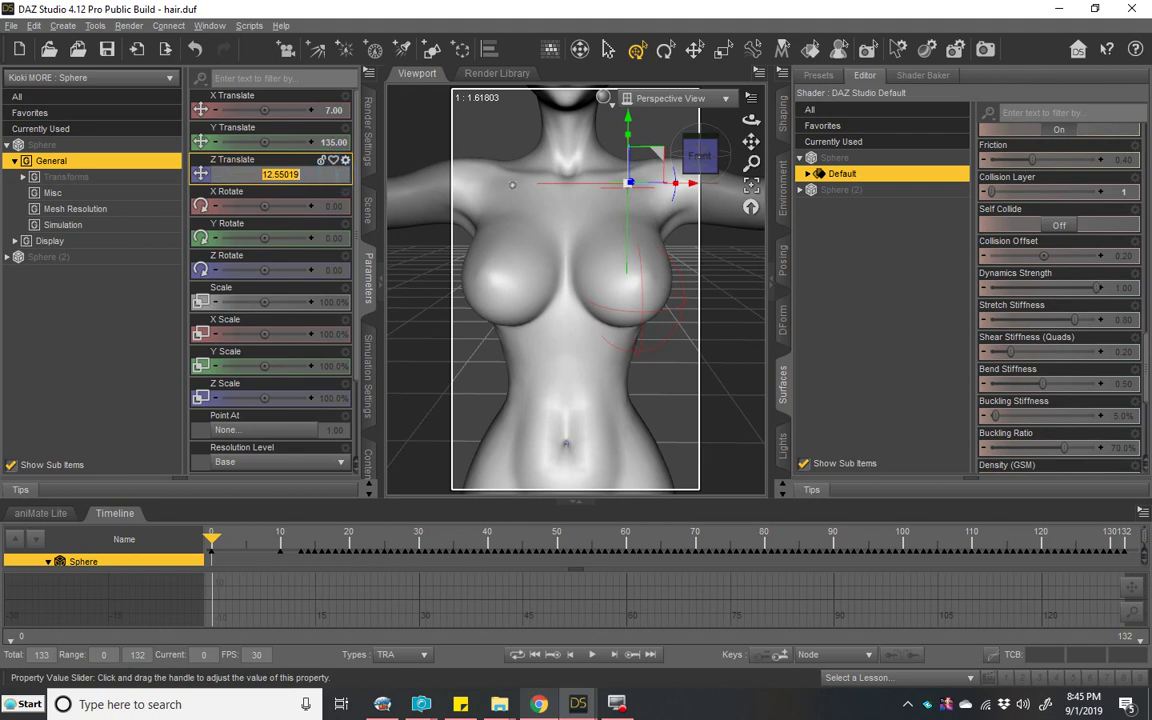
key("Return")
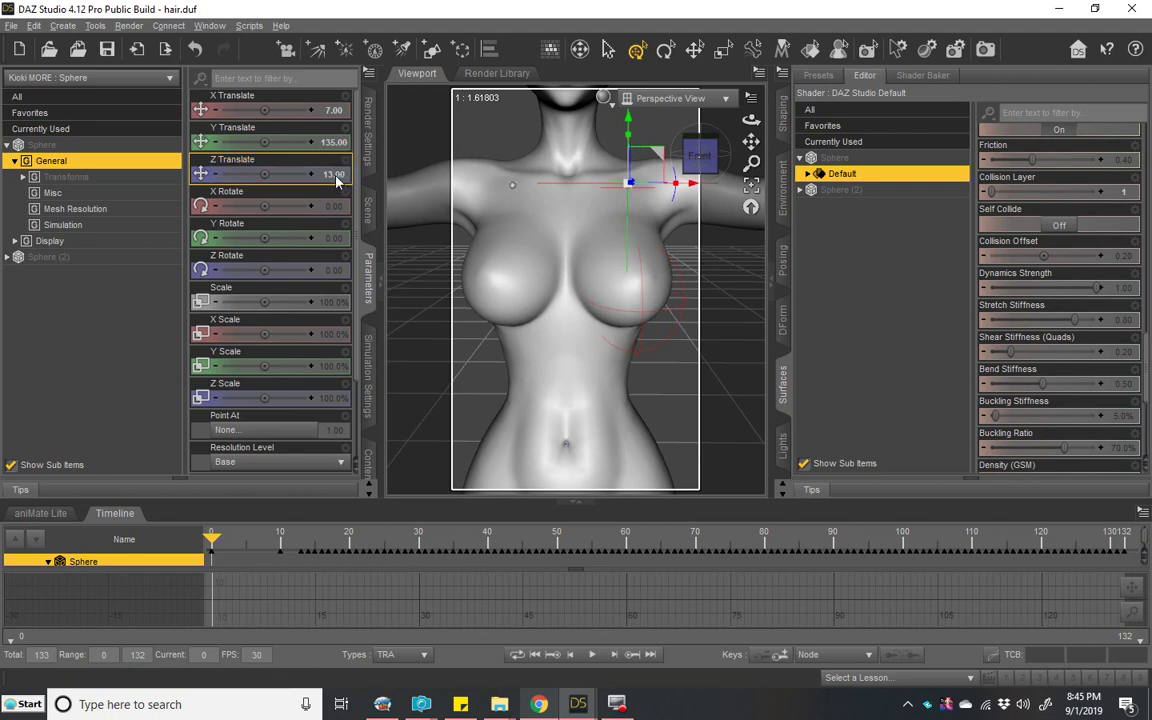
left_click(65, 258)
left_click(333, 174)
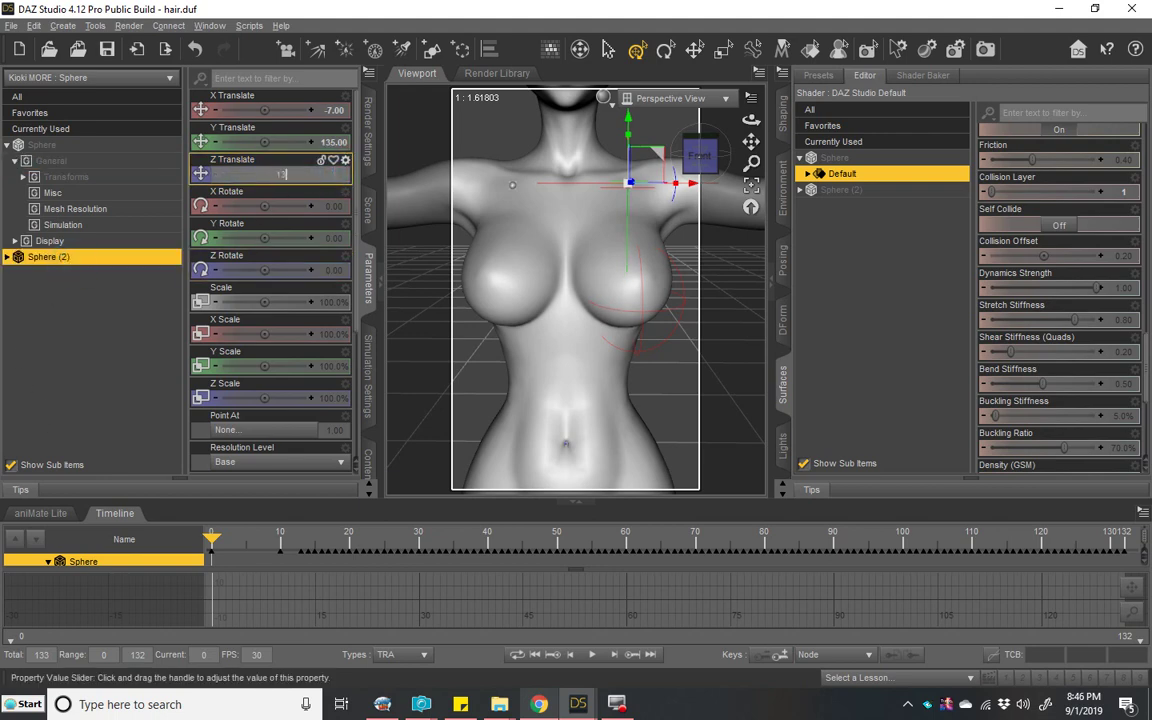
type("13")
key("Return")
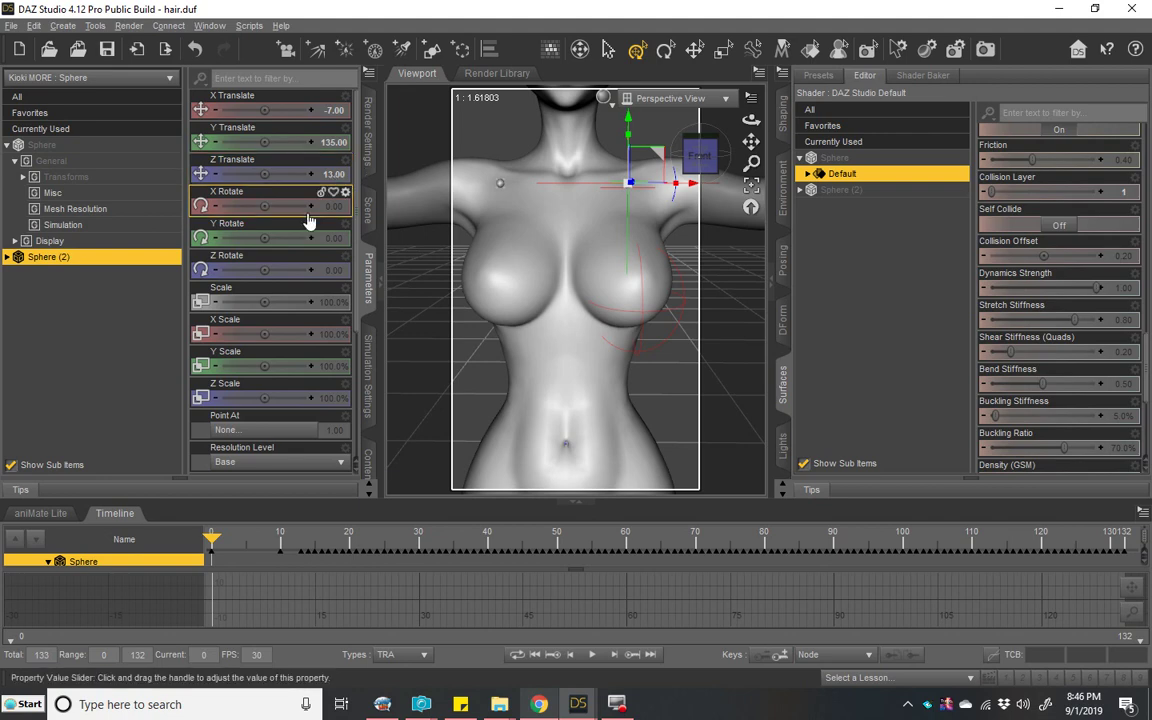
Step: Lock the X, Y and Z Translate parameters of the sphere under rCollar
left_click(333, 160)
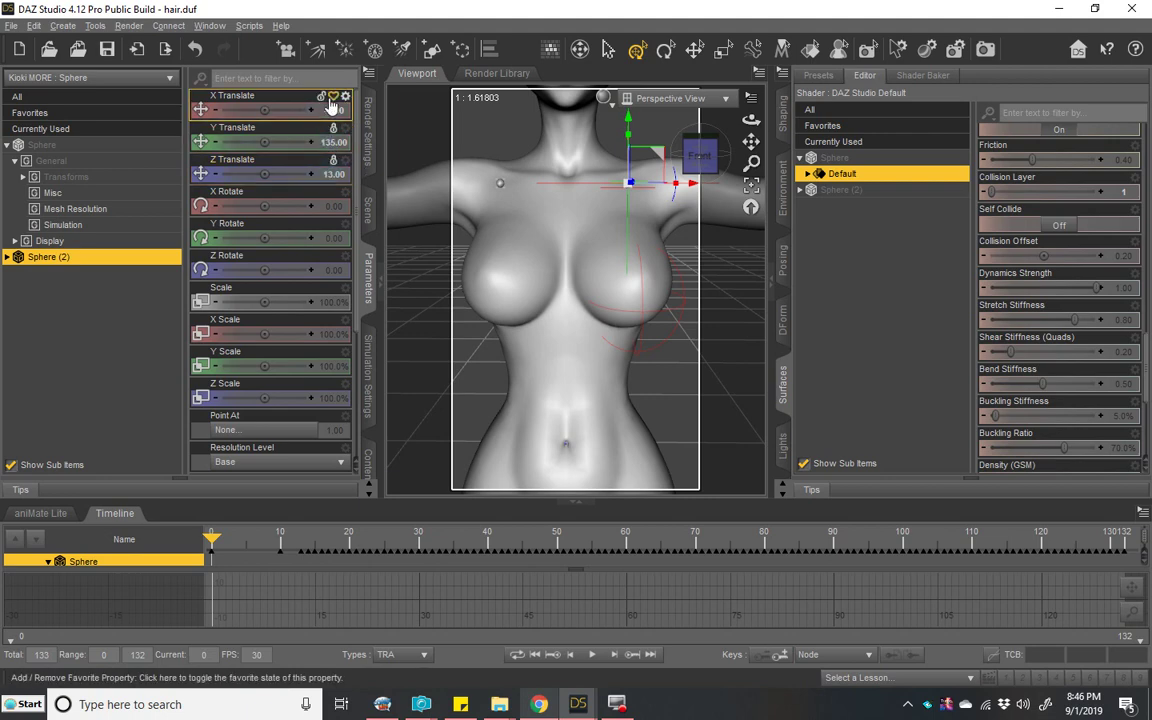
left_click(333, 96)
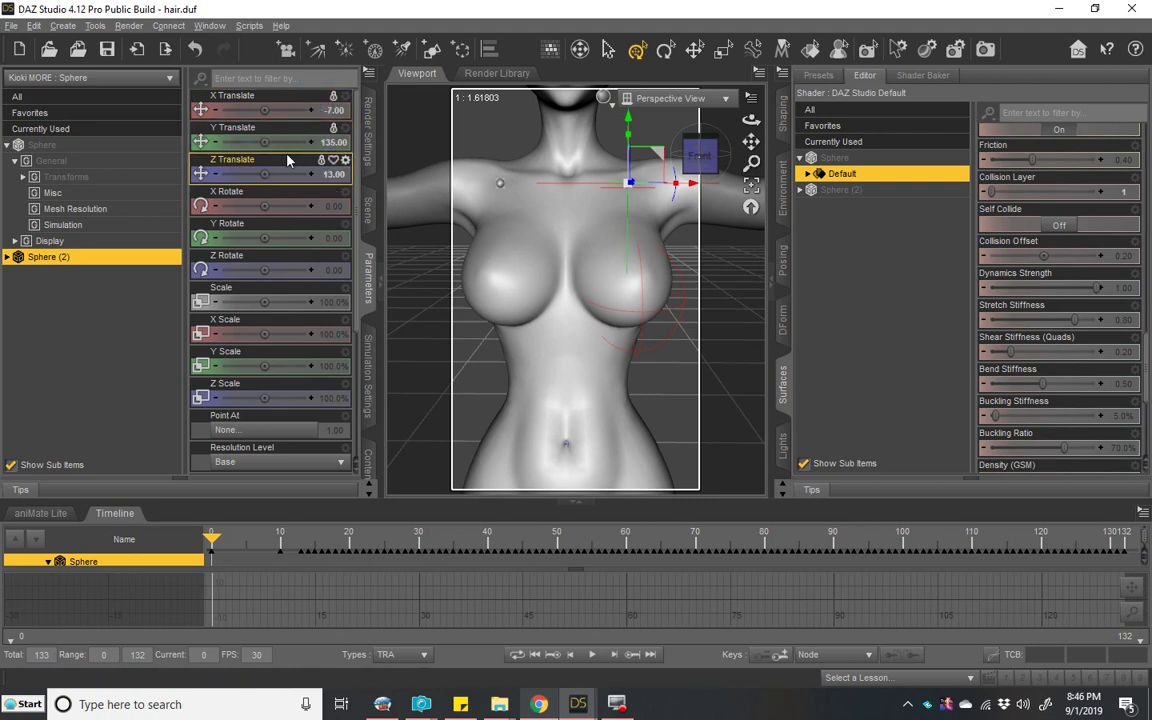
left_click(345, 160)
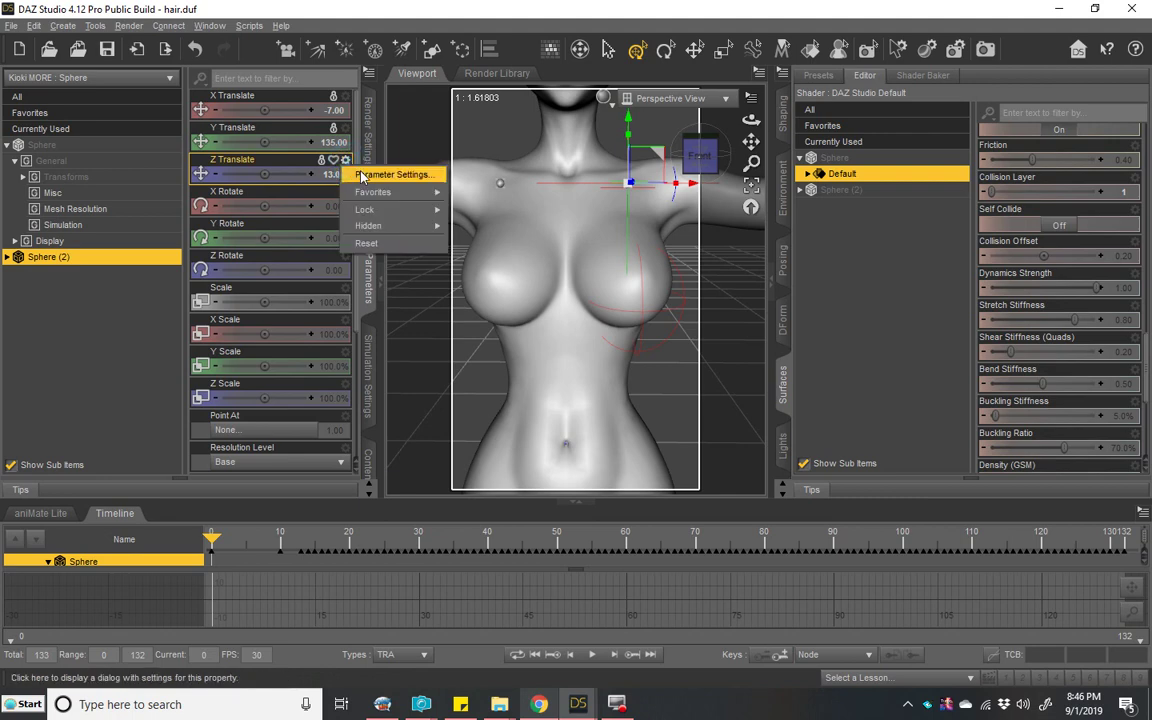
left_click(365, 175)
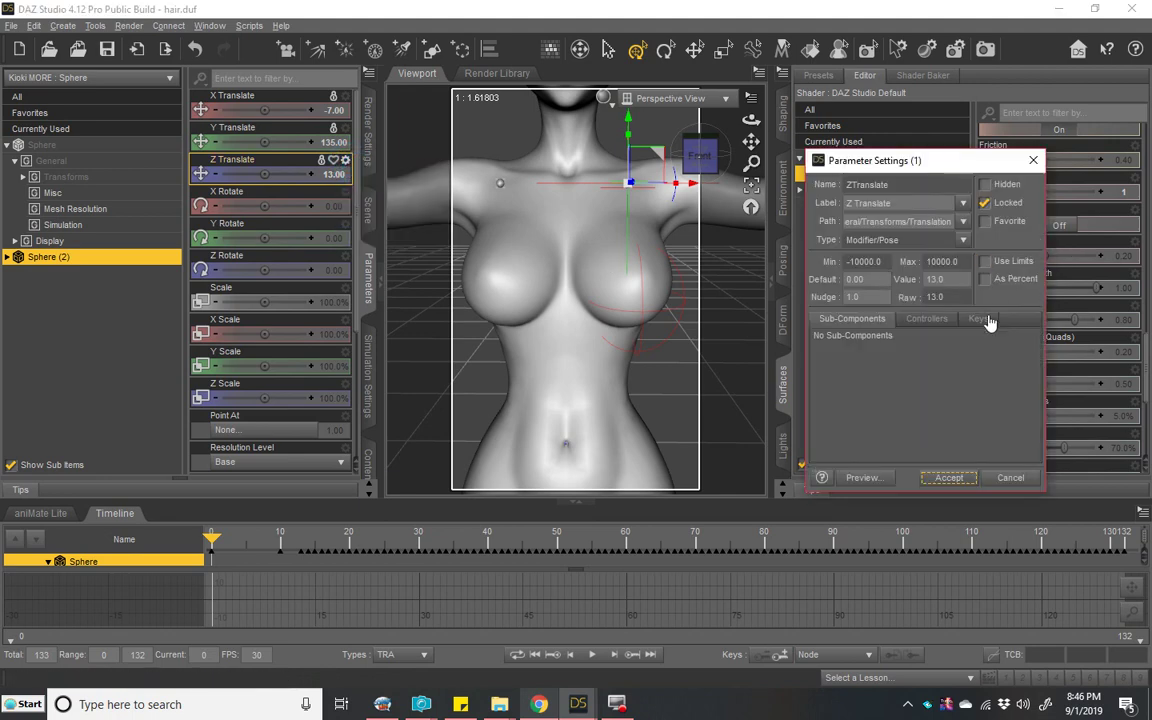
left_click(1012, 479)
Step: Create a new D-Former on the Kioki MORE figure, accepting the default name
left_click(368, 215)
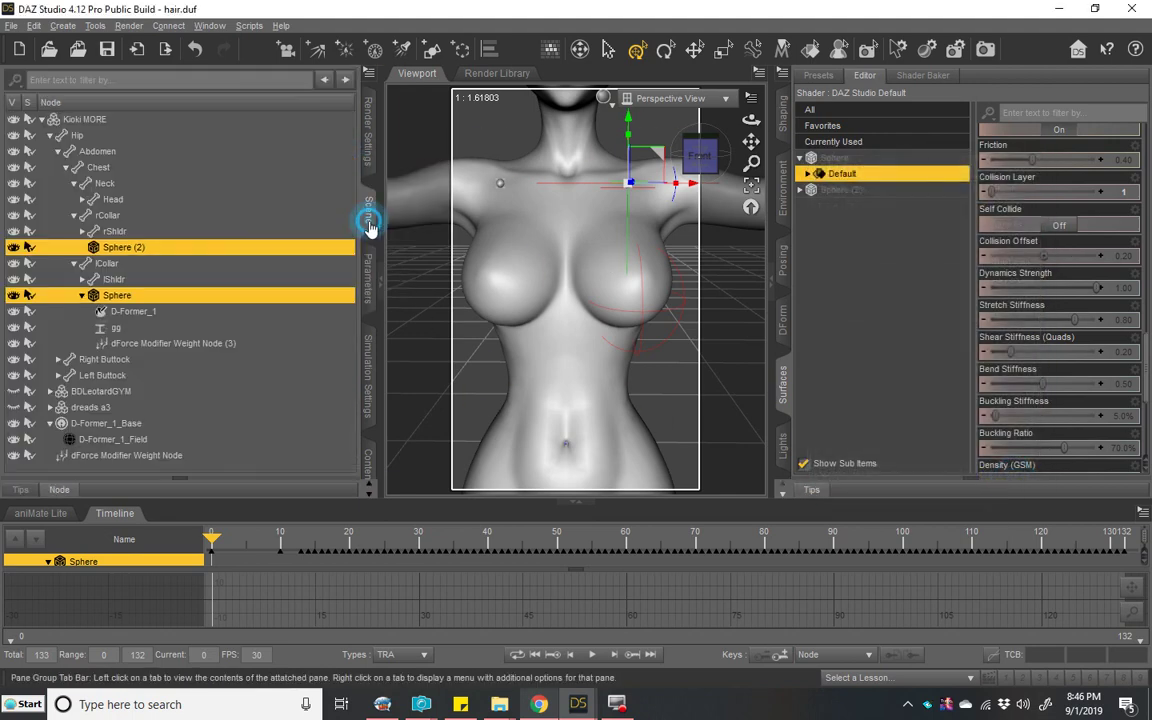
left_click(98, 121)
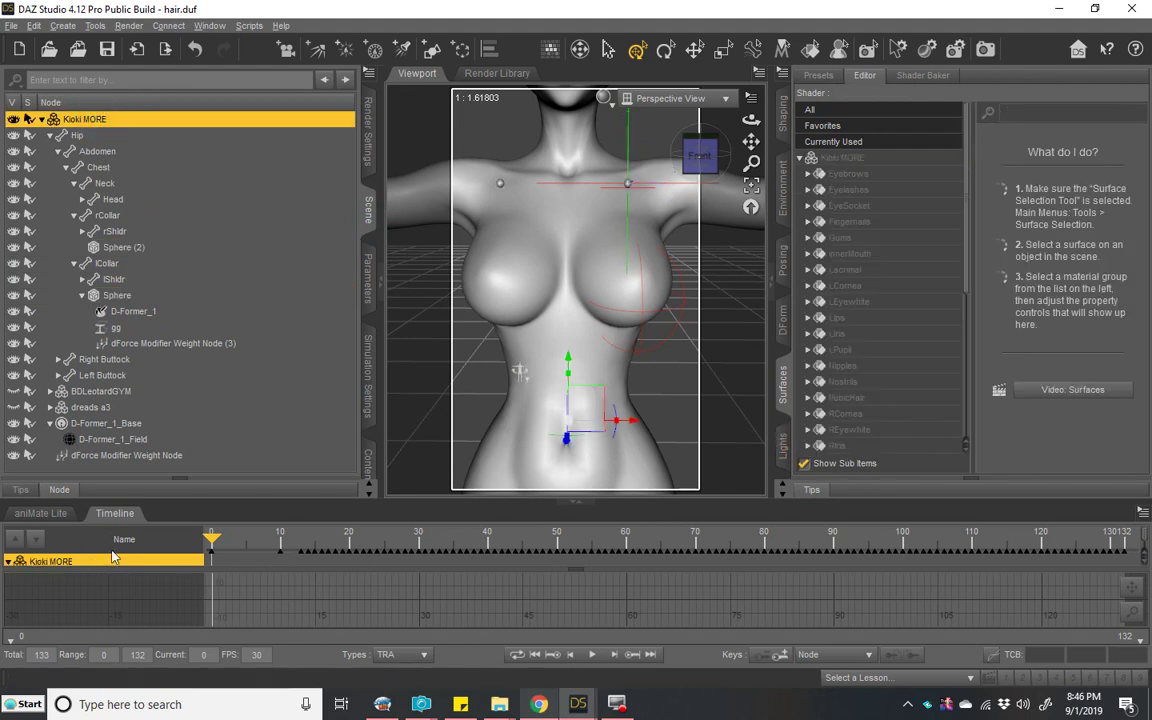
left_click(100, 515)
left_click(783, 320)
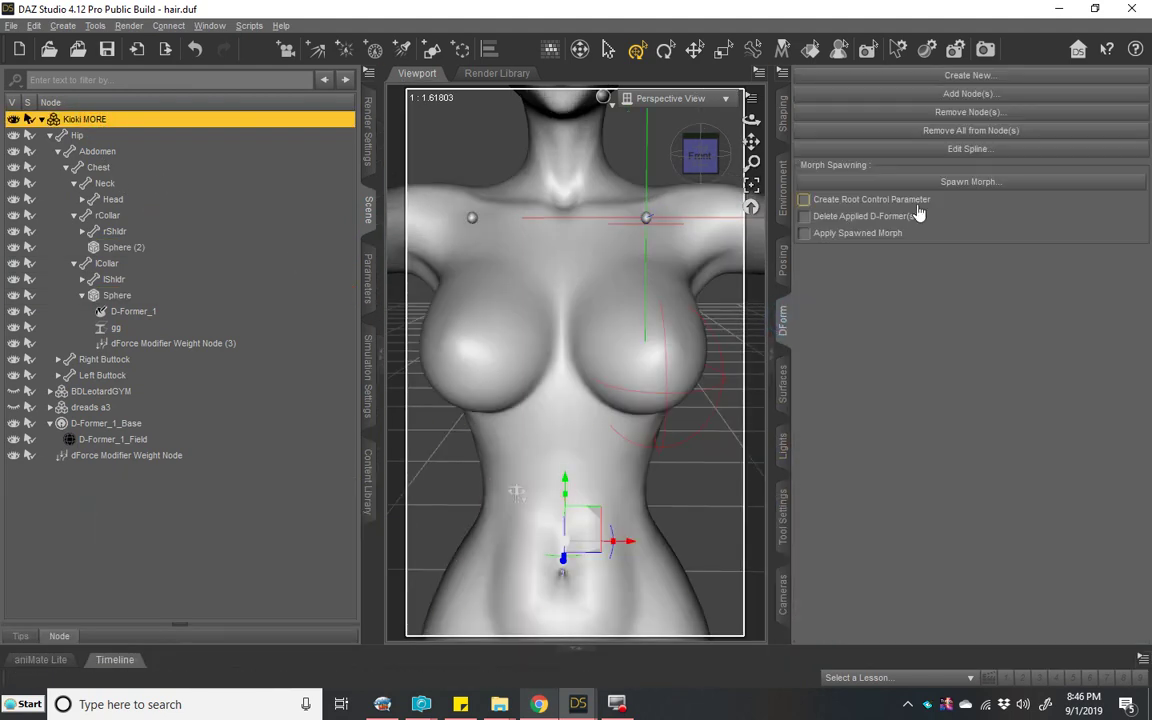
left_click(975, 76)
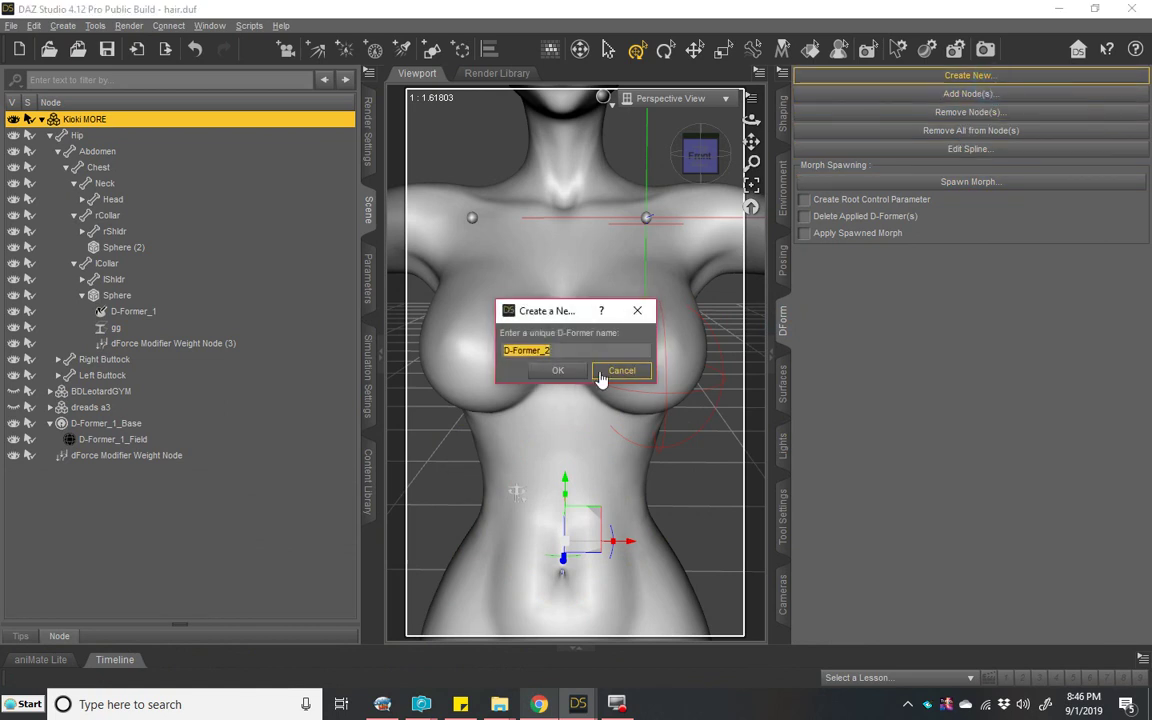
left_click(558, 370)
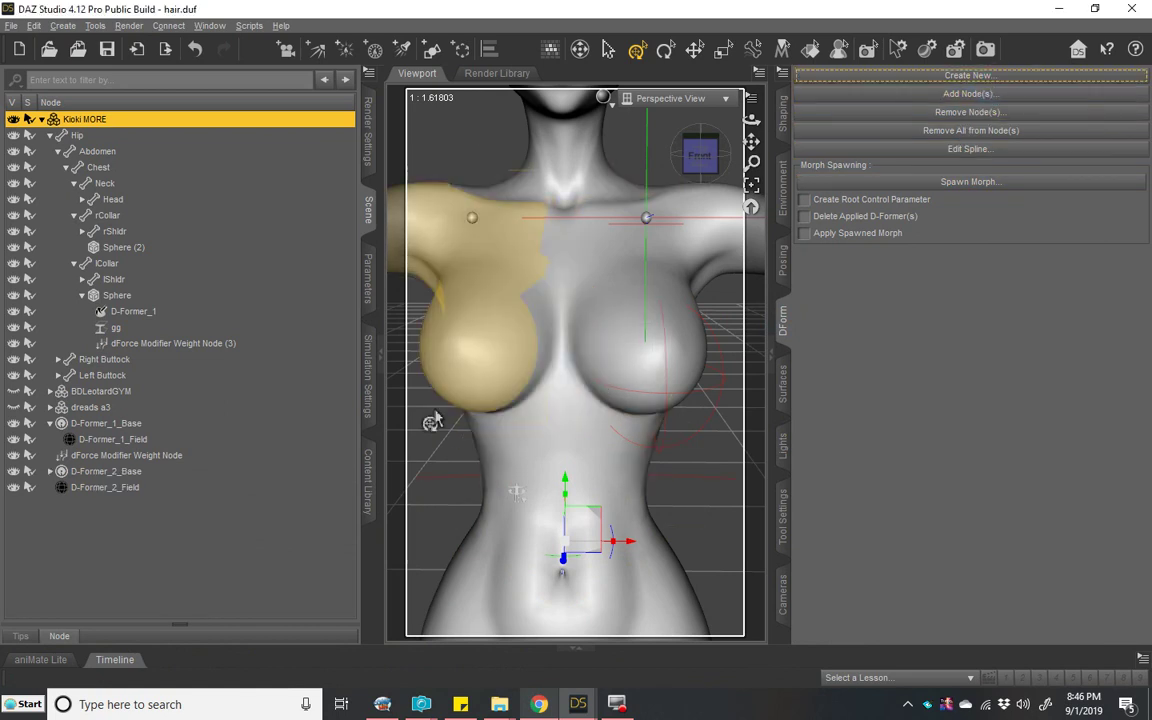
Step: Select both D-Former fields and set X Translate of D-Former_2_Field to -8.45, mirroring D-Former_1_Field
left_click(135, 488)
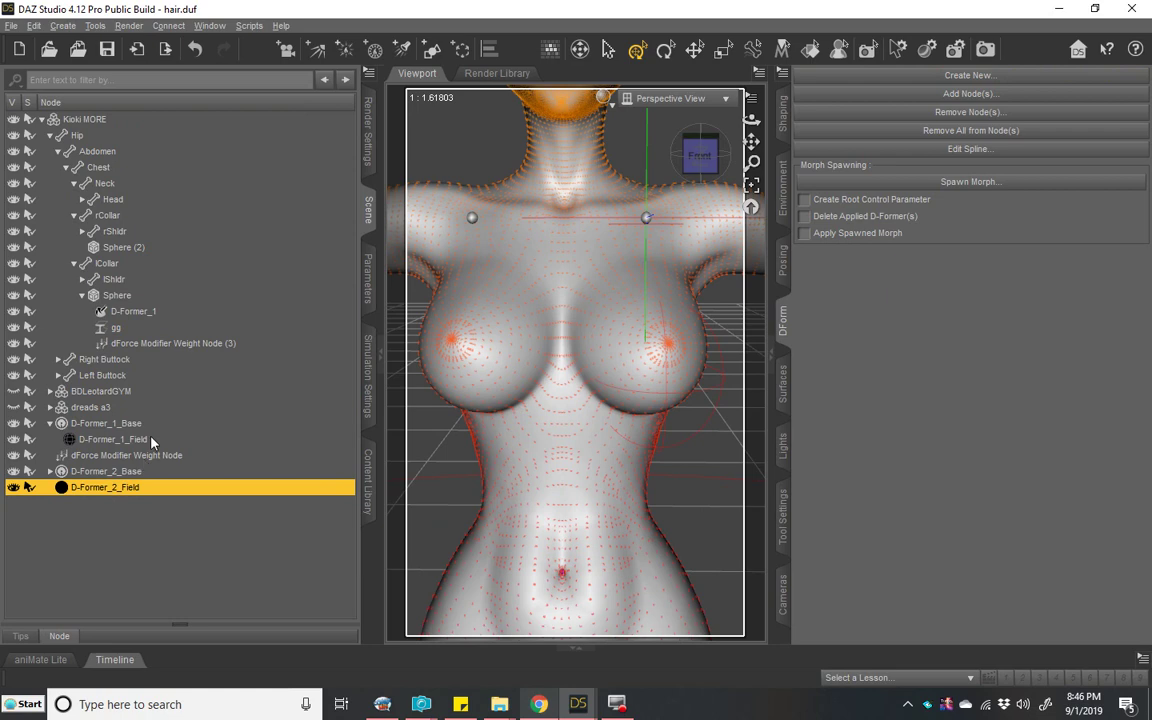
left_click(150, 440, "ctrl")
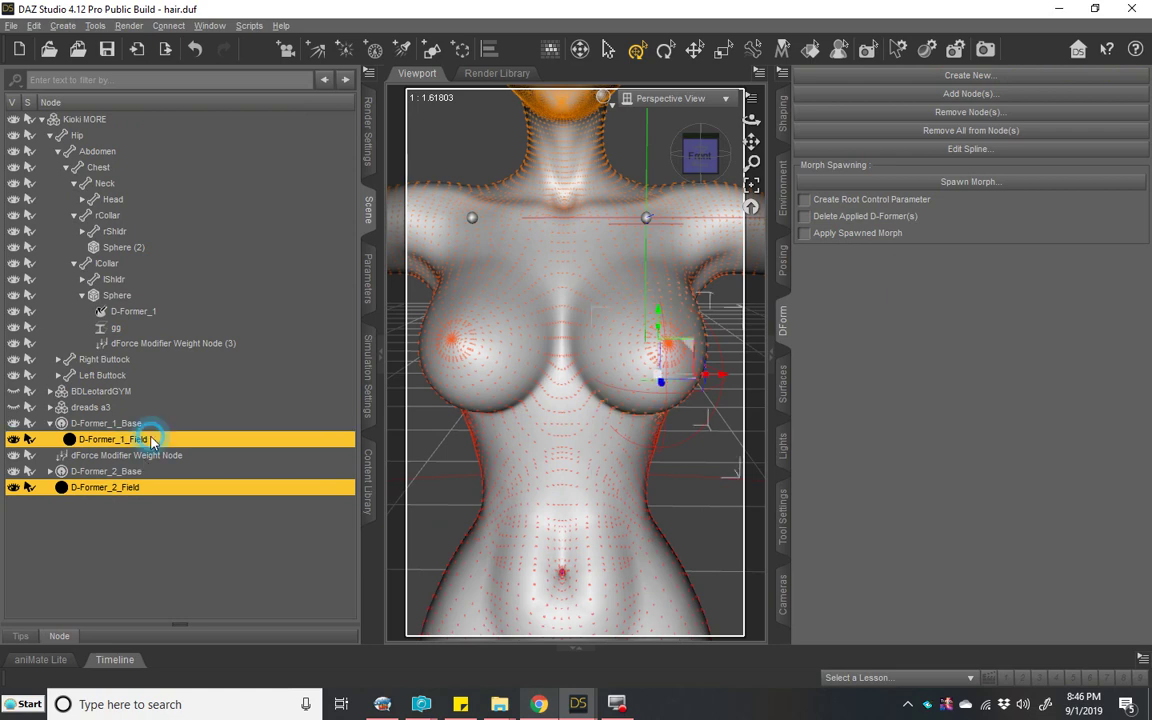
left_click(369, 285)
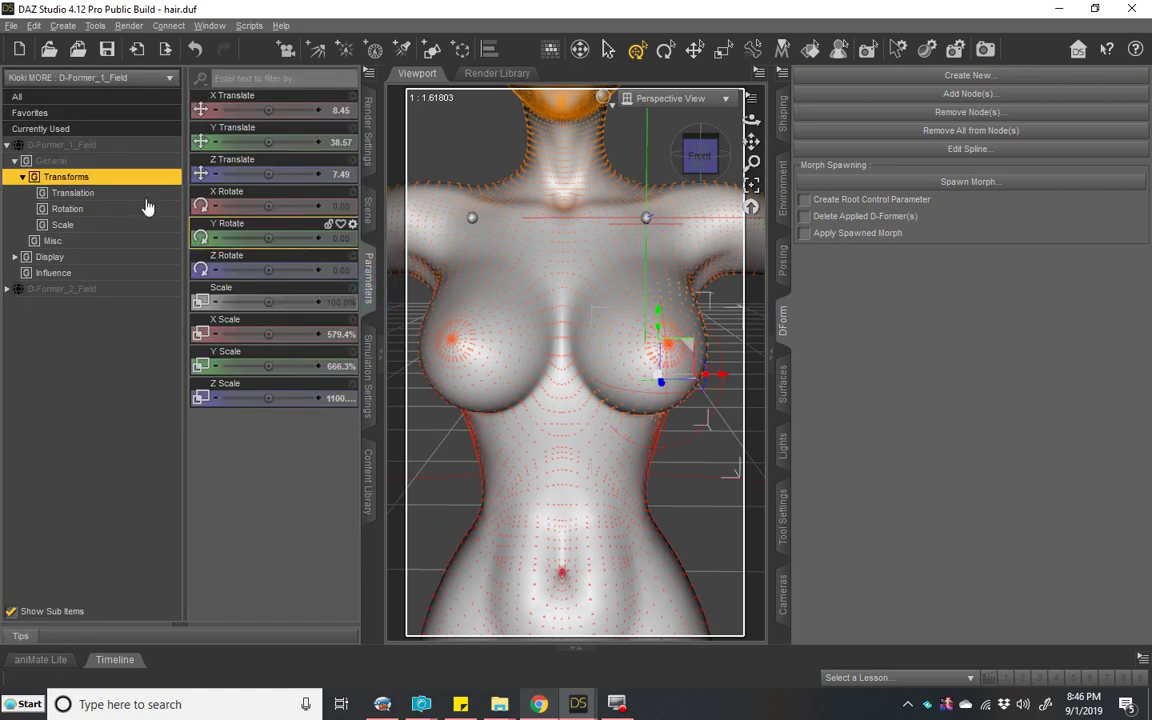
left_click(92, 288)
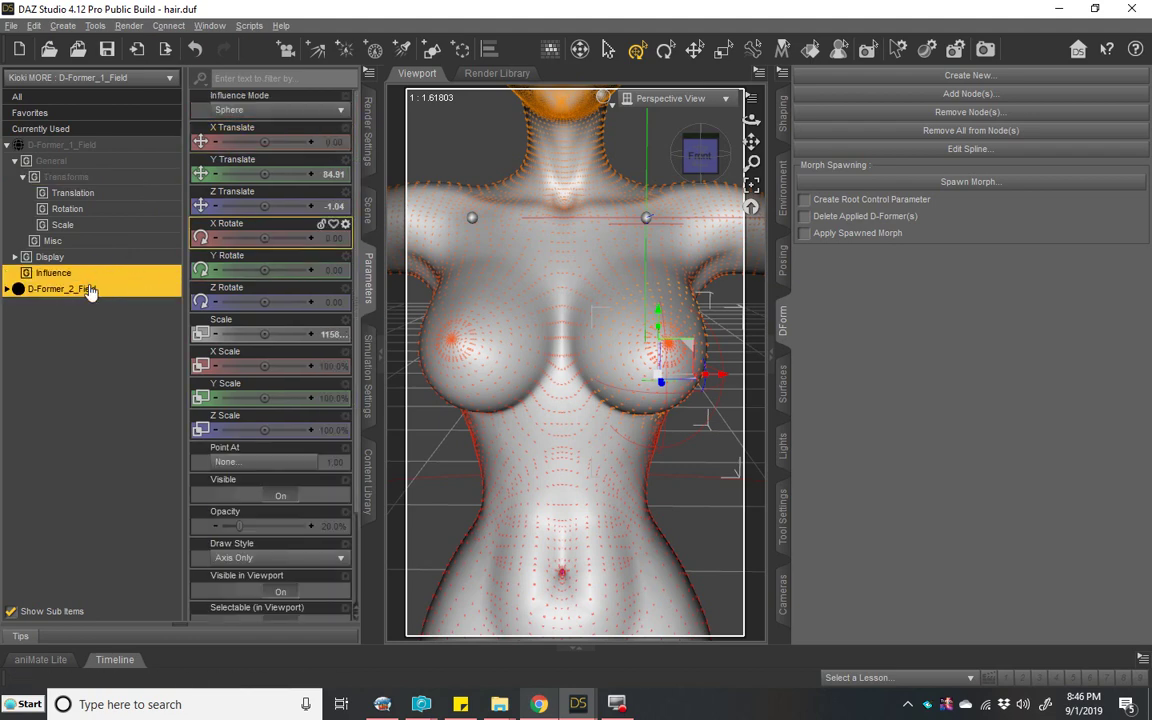
left_click(280, 110)
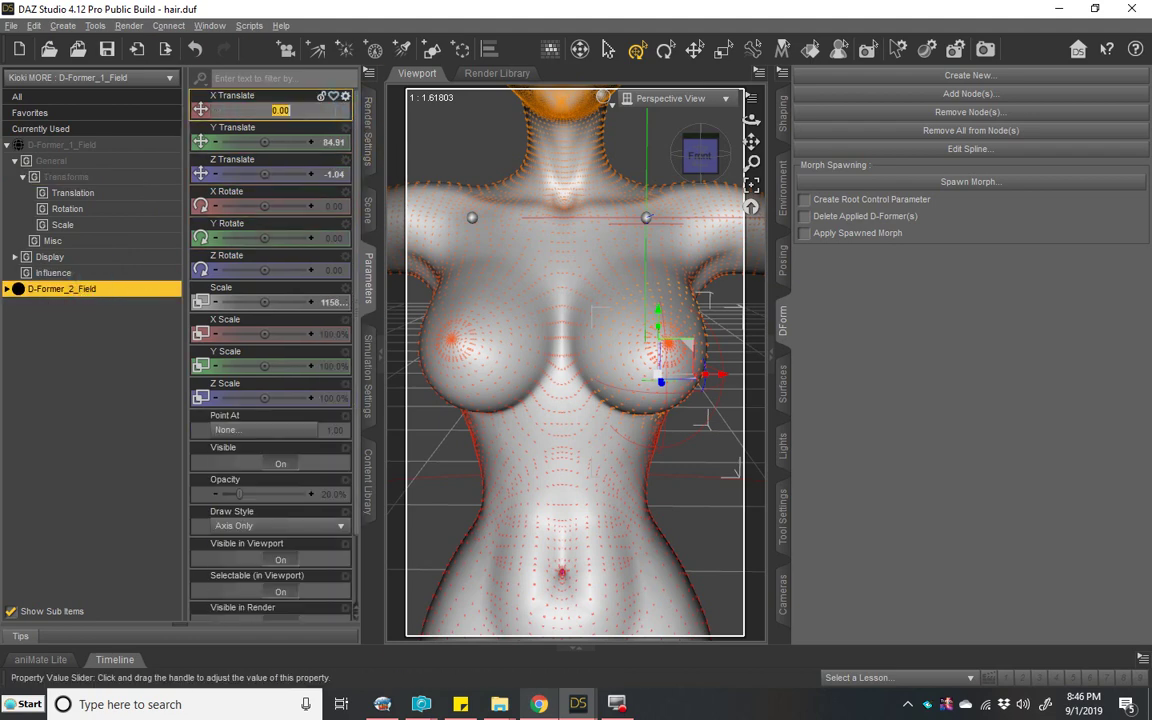
type("-8.45")
key("Return")
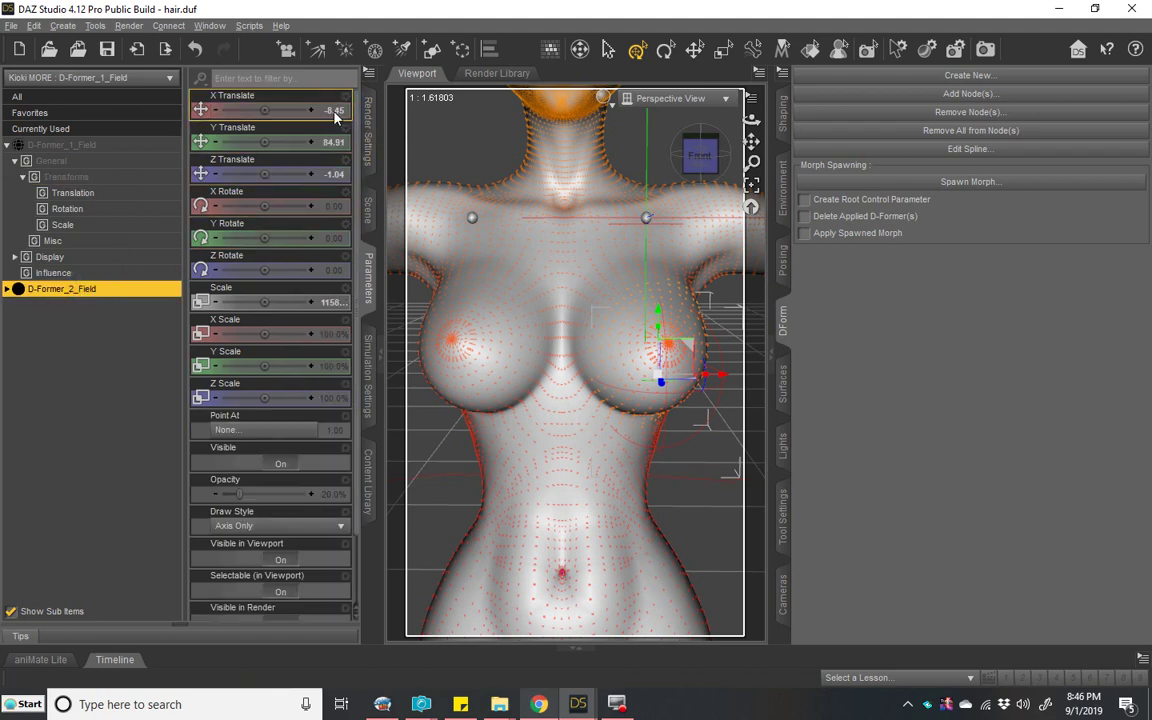
Step: Set Y Translate of D-Former_2_Field to 38.57, matching D-Former_1_Field
left_click(66, 177)
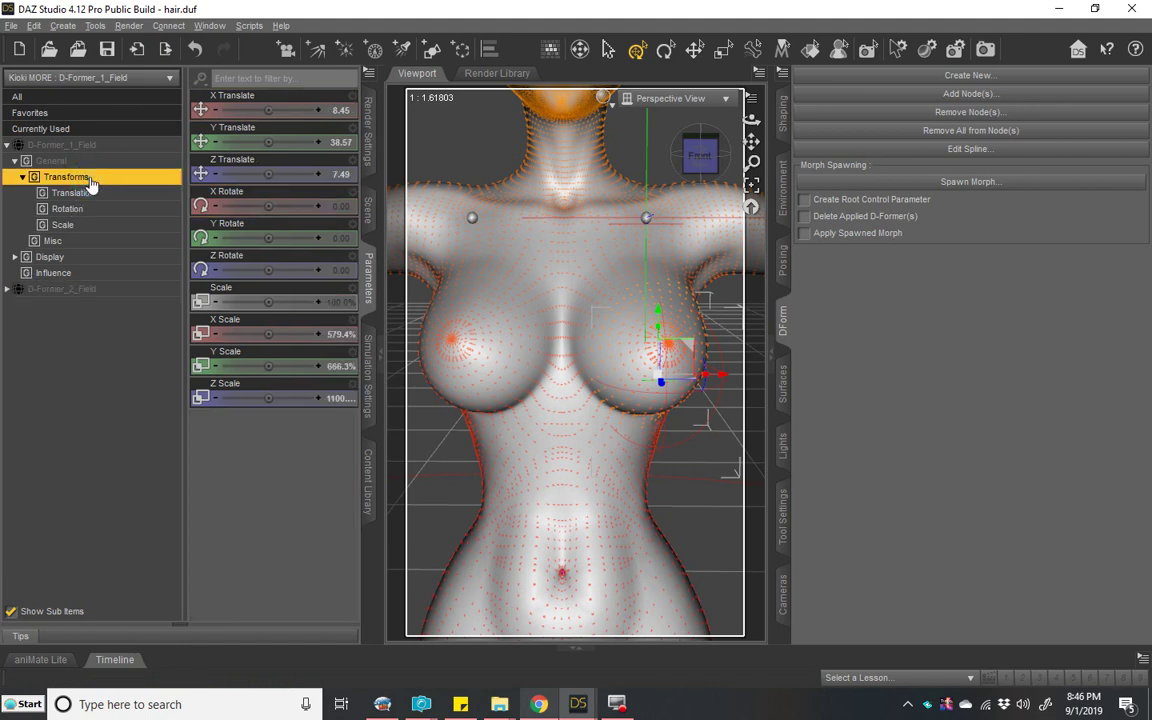
left_click(90, 288)
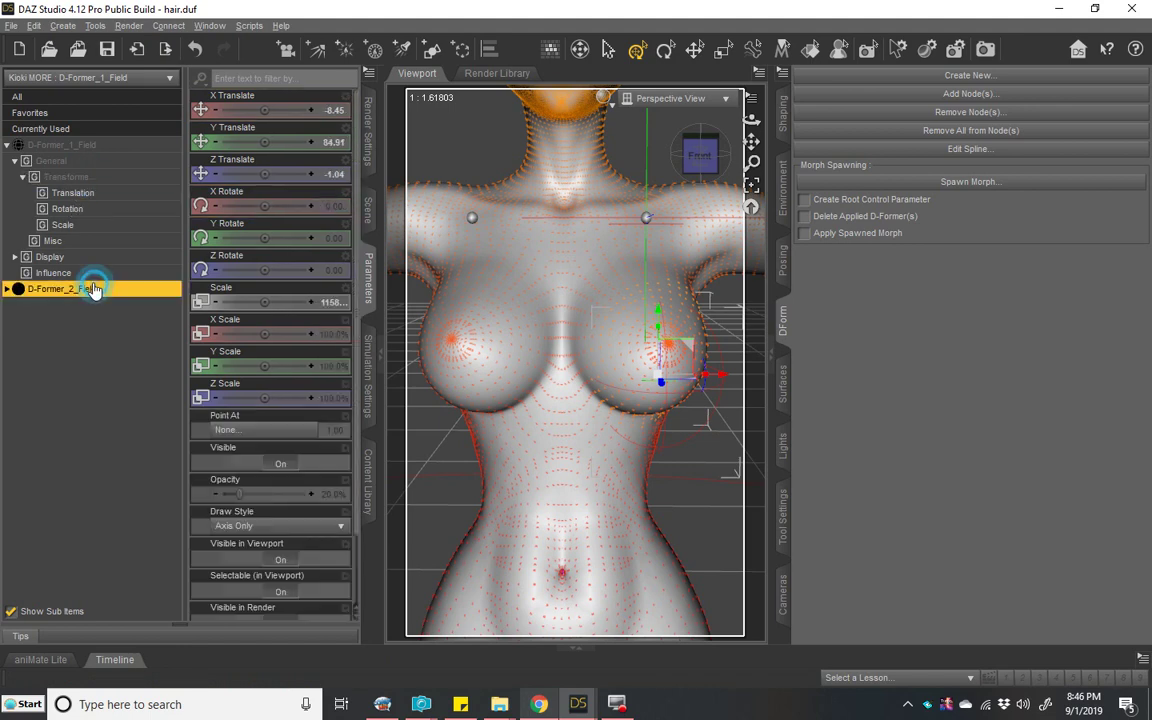
left_click(326, 147)
key("BackSpace")
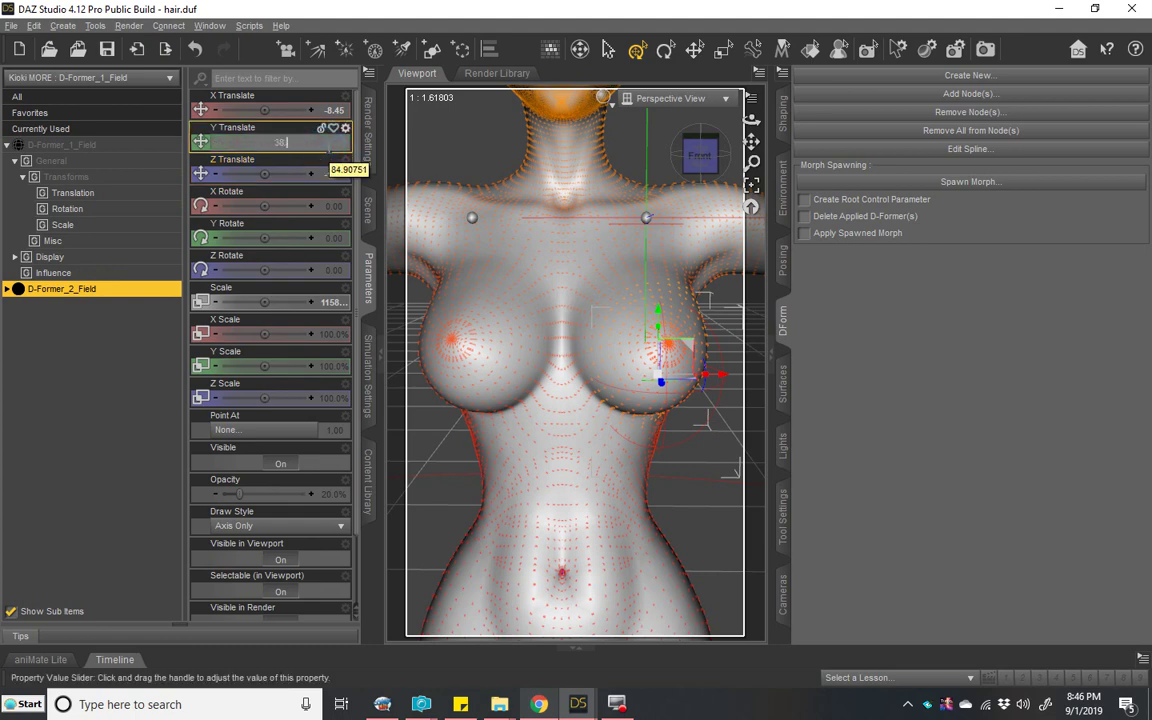
key("Return")
Step: Set Z Translate of D-Former_2_Field to 7.49, matching D-Former_1_Field
left_click(85, 177)
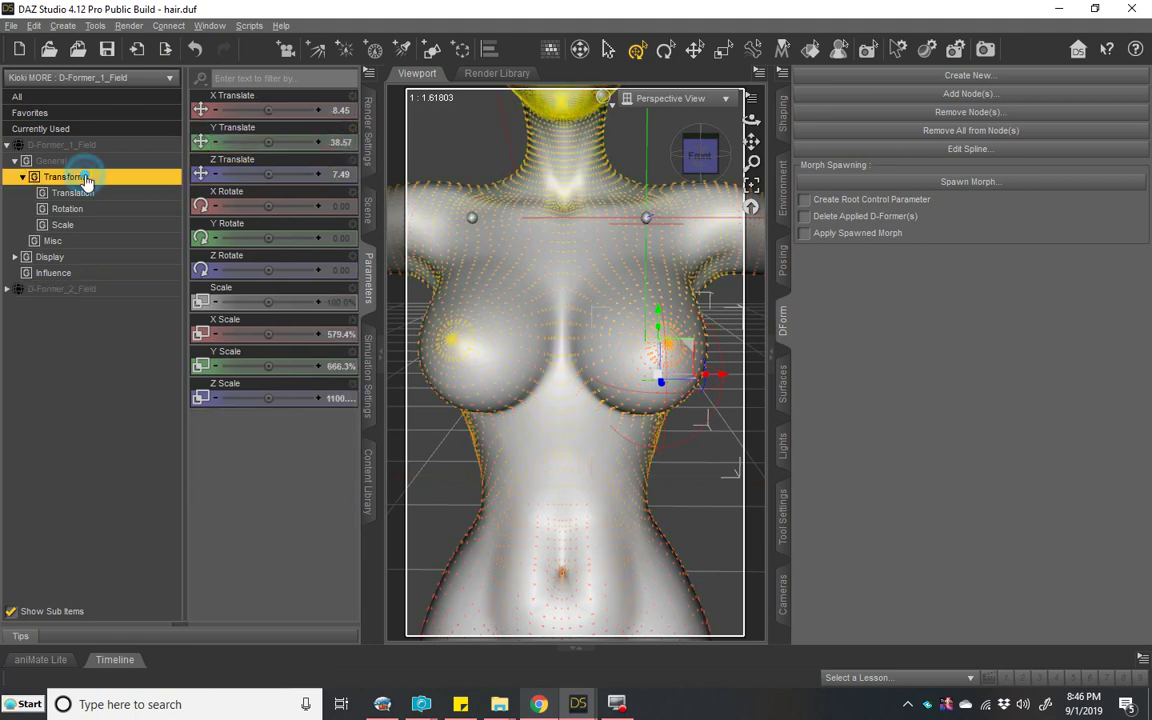
left_click(79, 290)
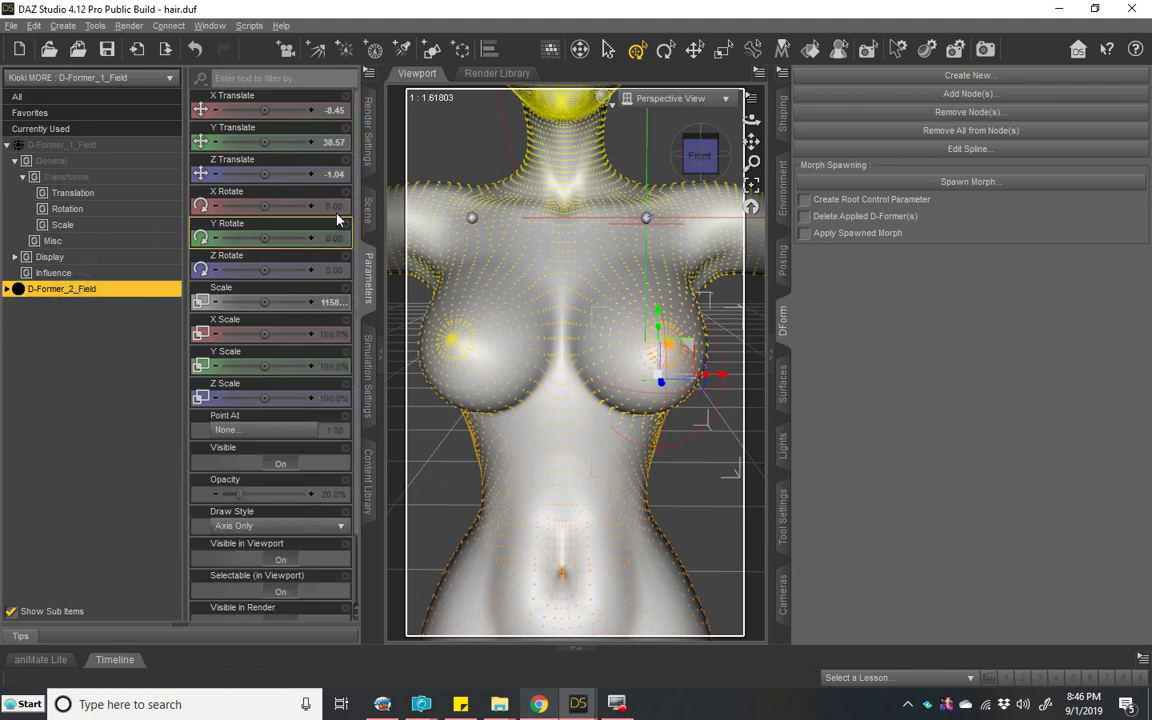
left_click(332, 174)
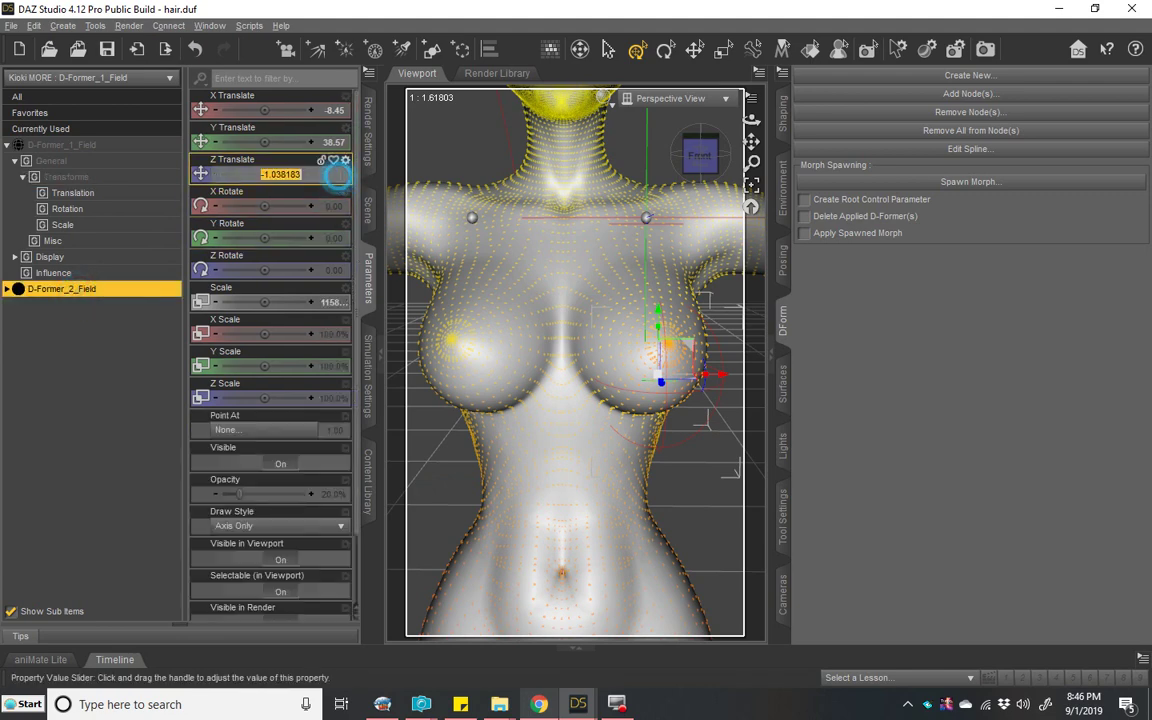
type("7.49")
key("Return")
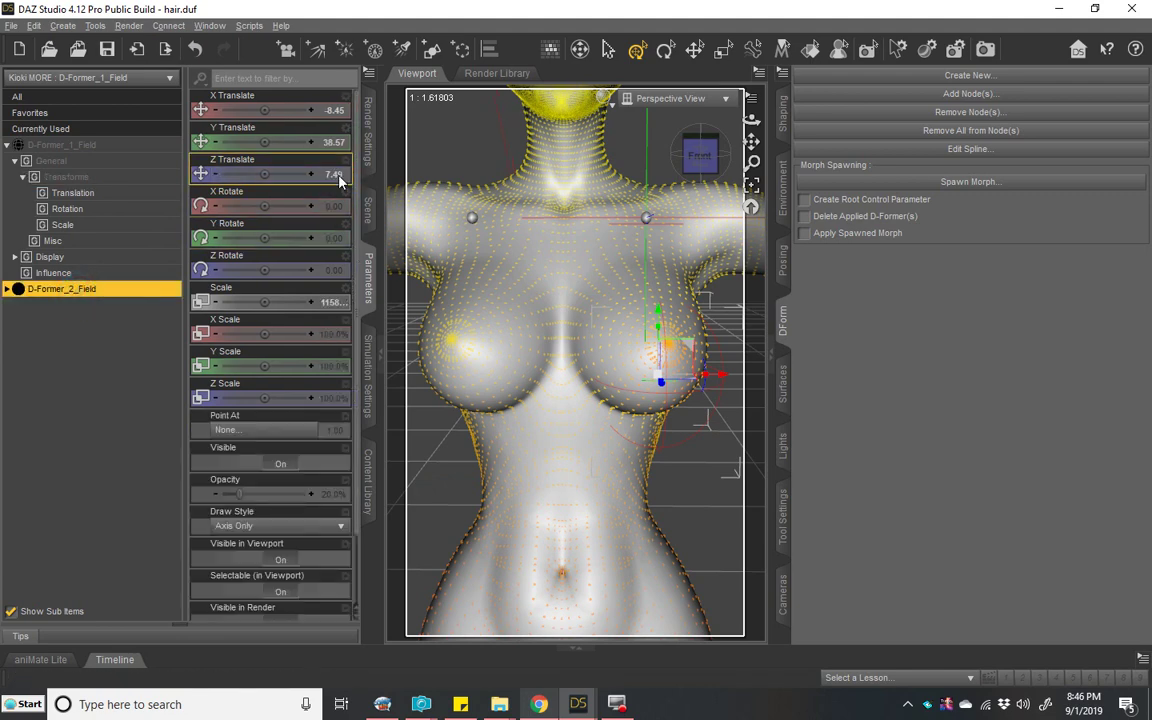
Step: Set the overall Scale of D-Former_2_Field to 100% and its X Scale to 549.4%
left_click(95, 176)
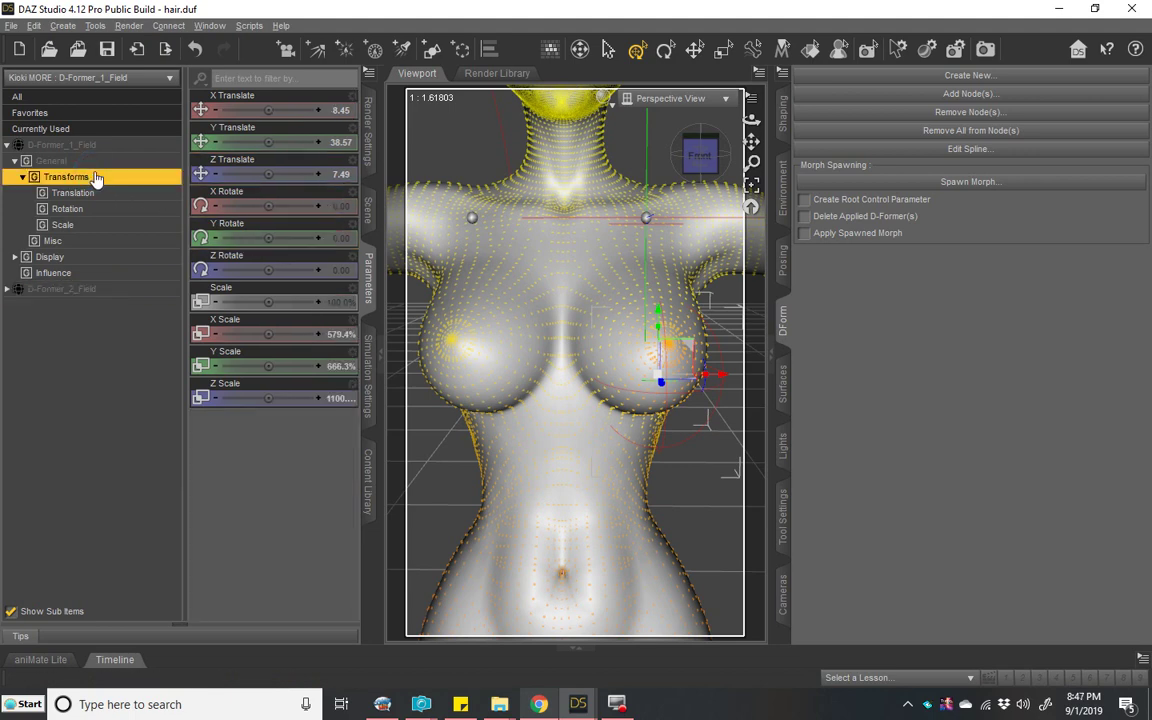
left_click(106, 292)
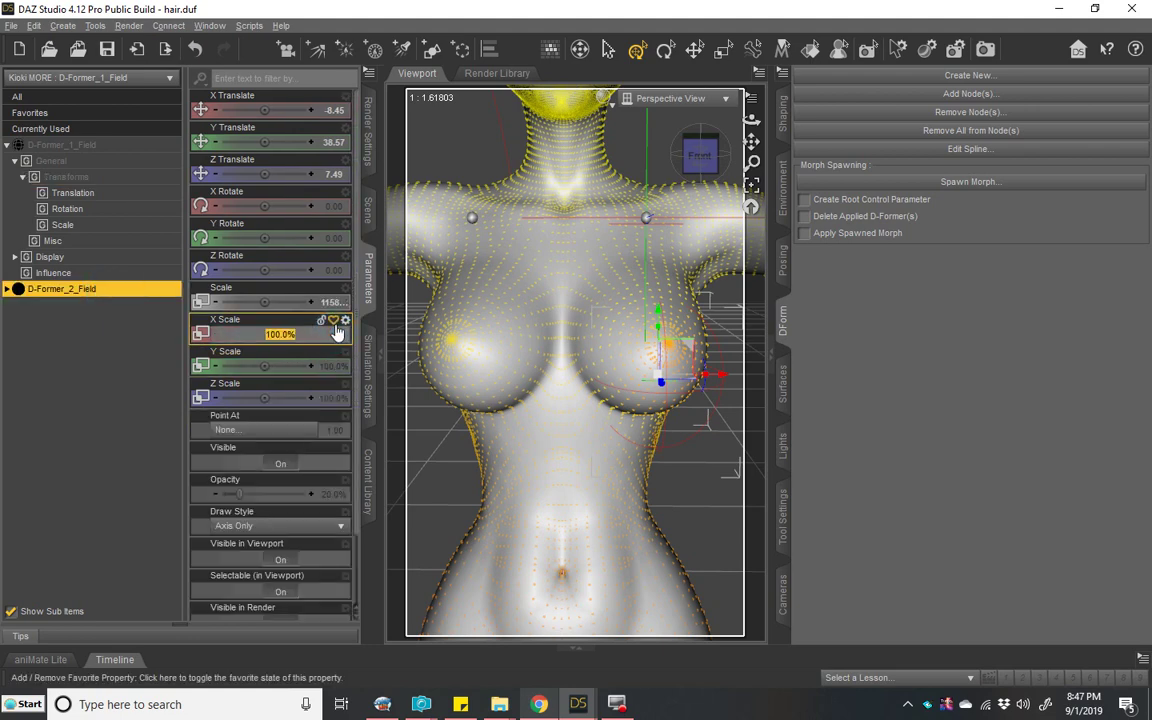
left_click(333, 302)
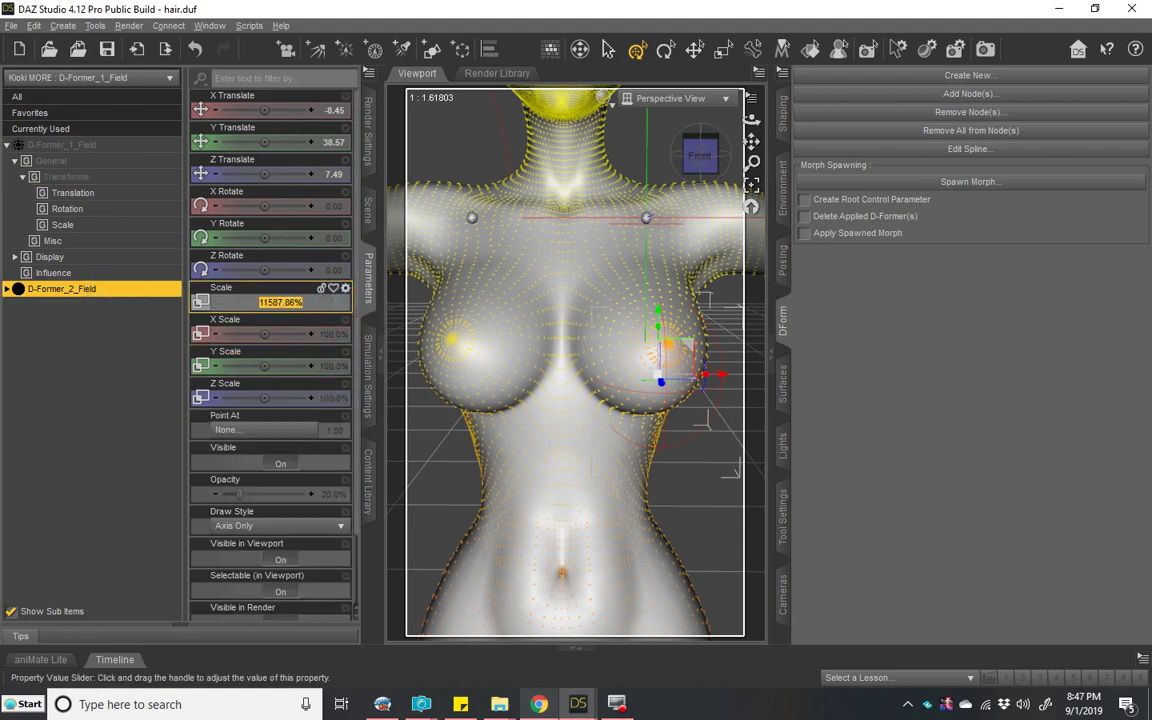
type("100")
key("Return")
left_click(337, 332)
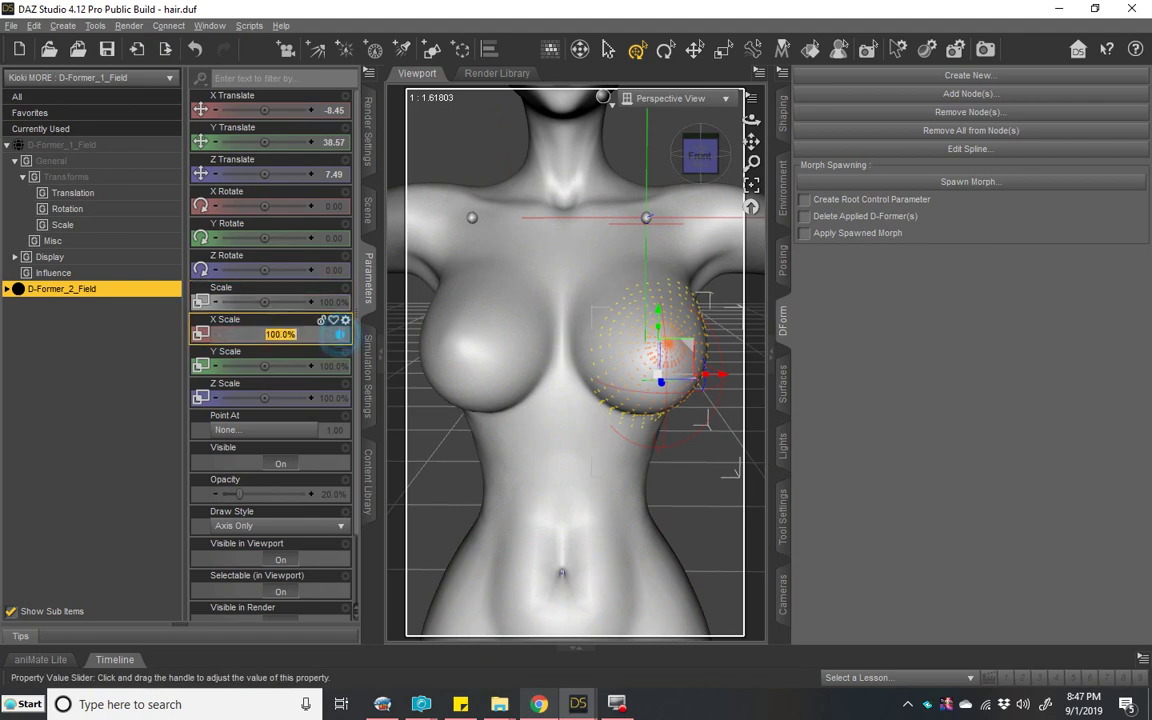
type("549.4")
key("Return")
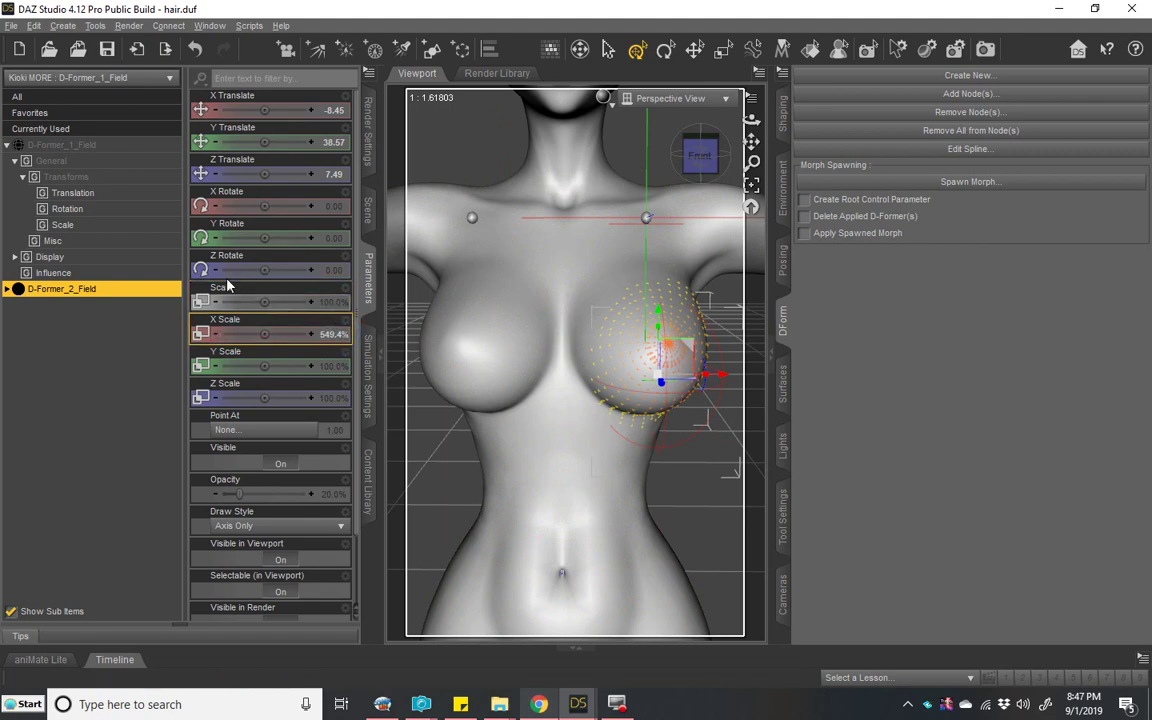
Step: Set Y Scale of D-Former_2_Field to 666.3%, matching D-Former_1_Field
left_click(107, 162)
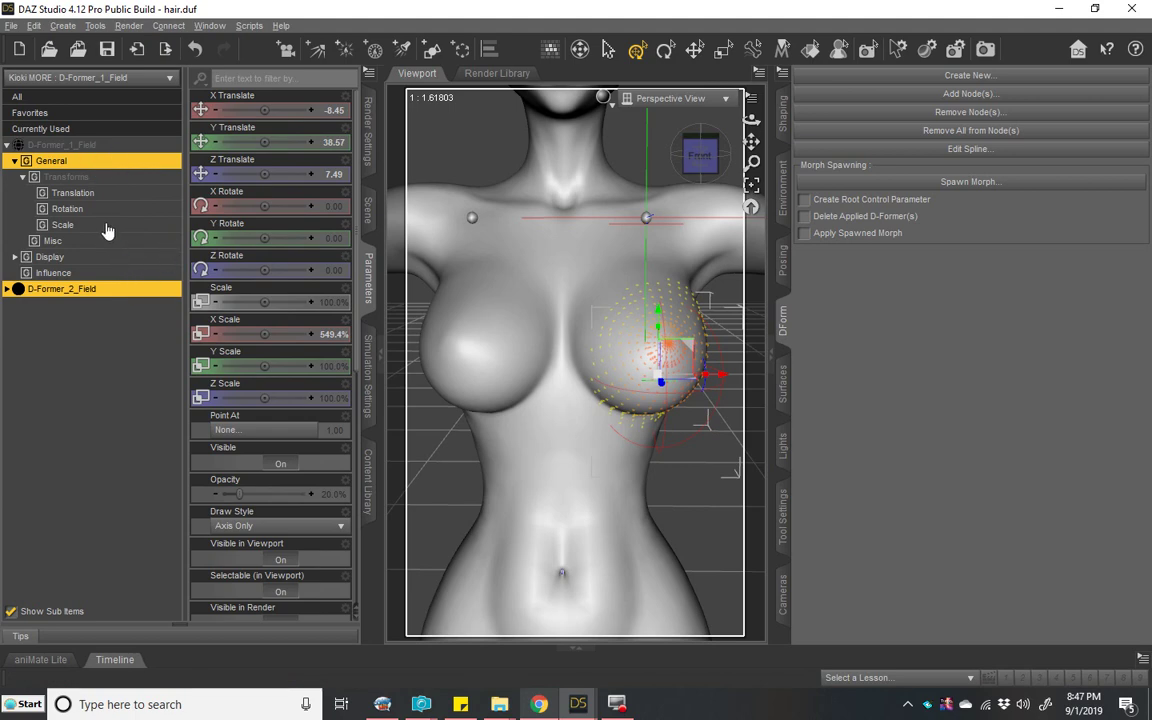
left_click(103, 176)
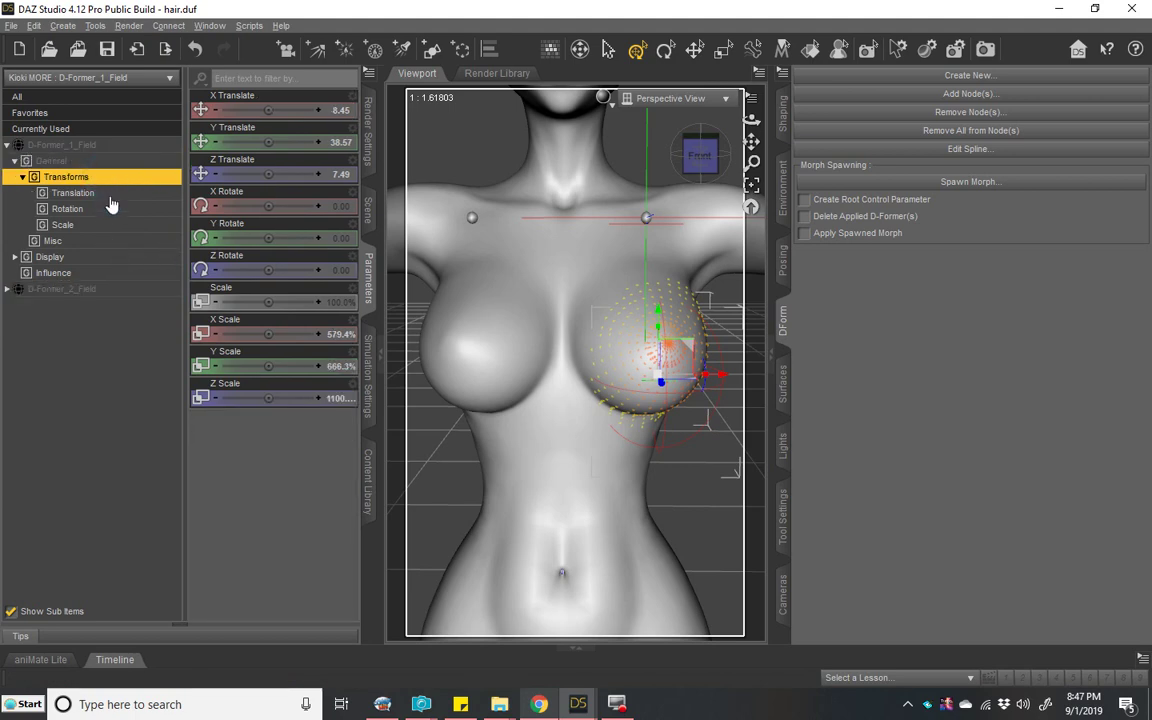
left_click(117, 288)
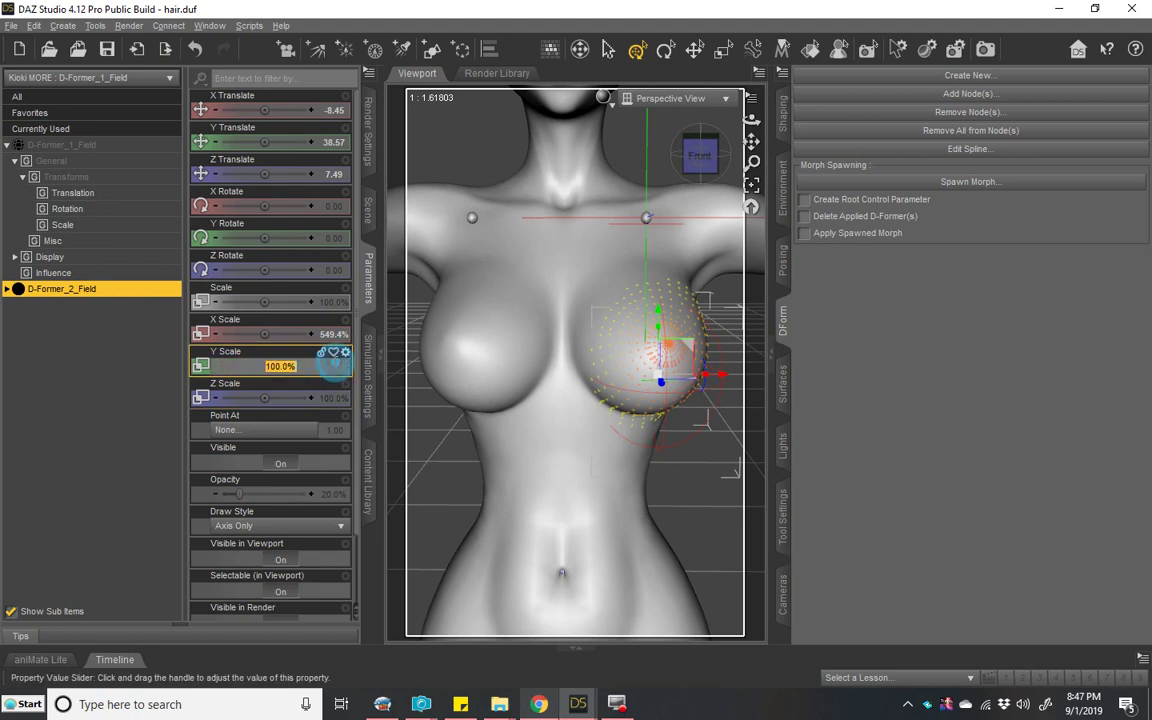
left_click(334, 364)
type("666")
key("Return")
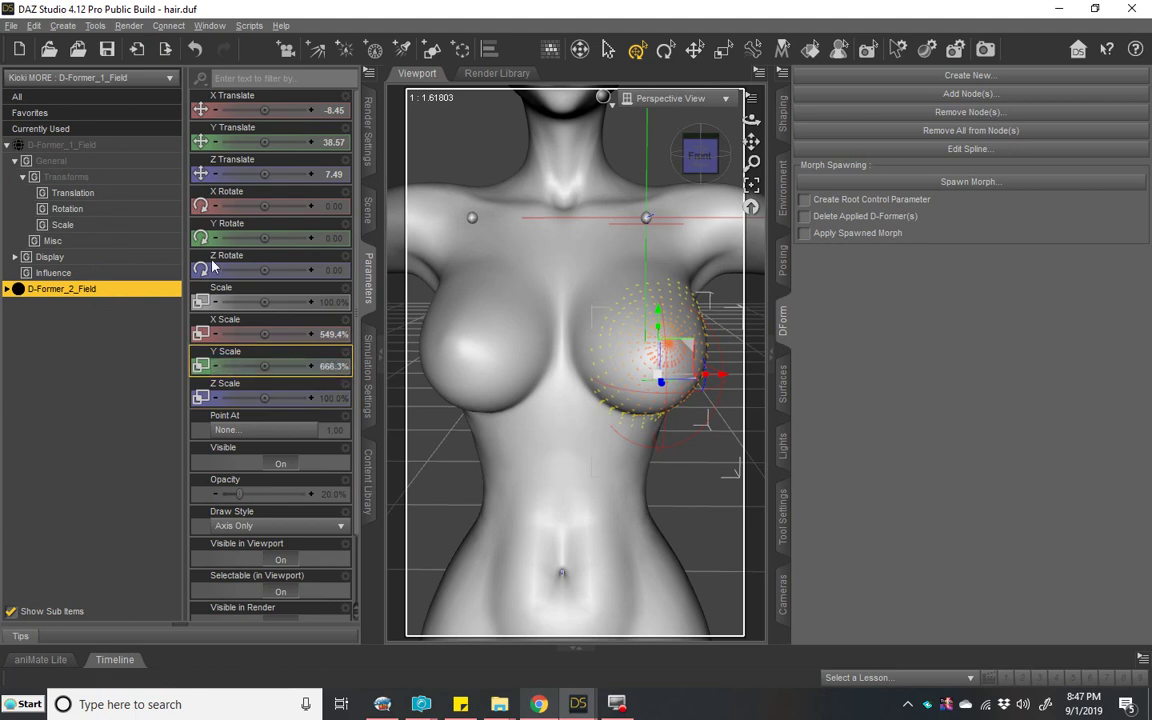
Step: Copy the 1100.85% Z Scale value from D-Former_1_Field and paste it into Z Scale of D-Former_2_Field
left_click(86, 163)
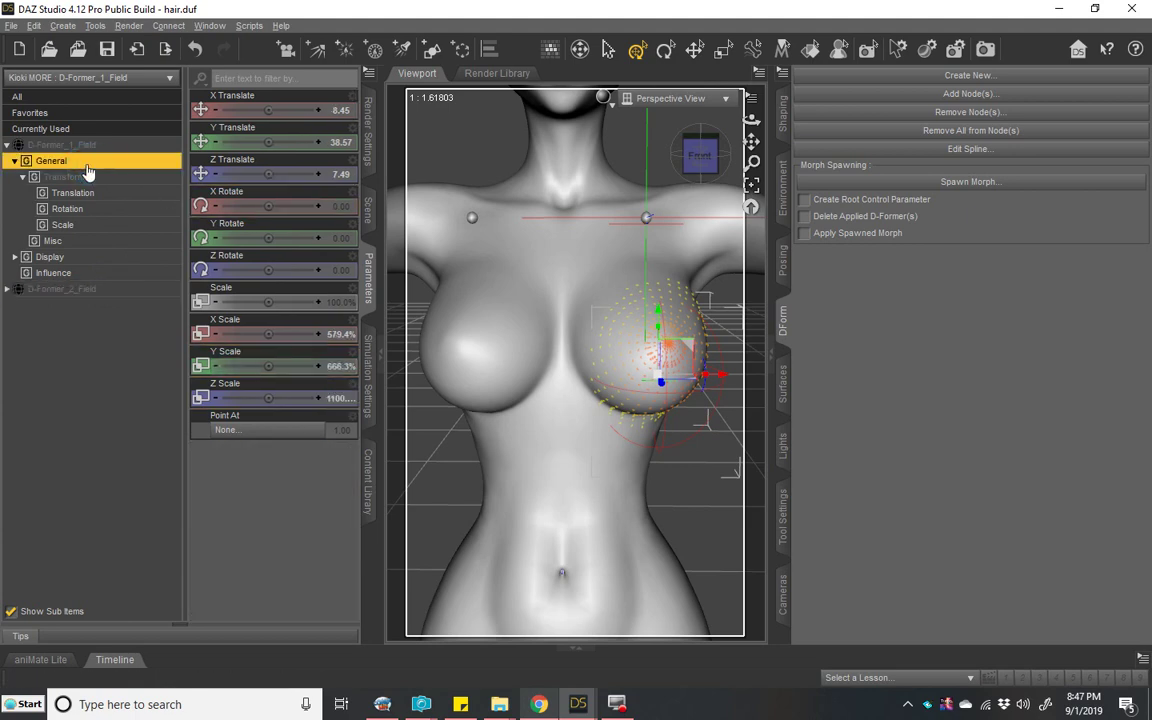
left_click(336, 400)
right_click(298, 401)
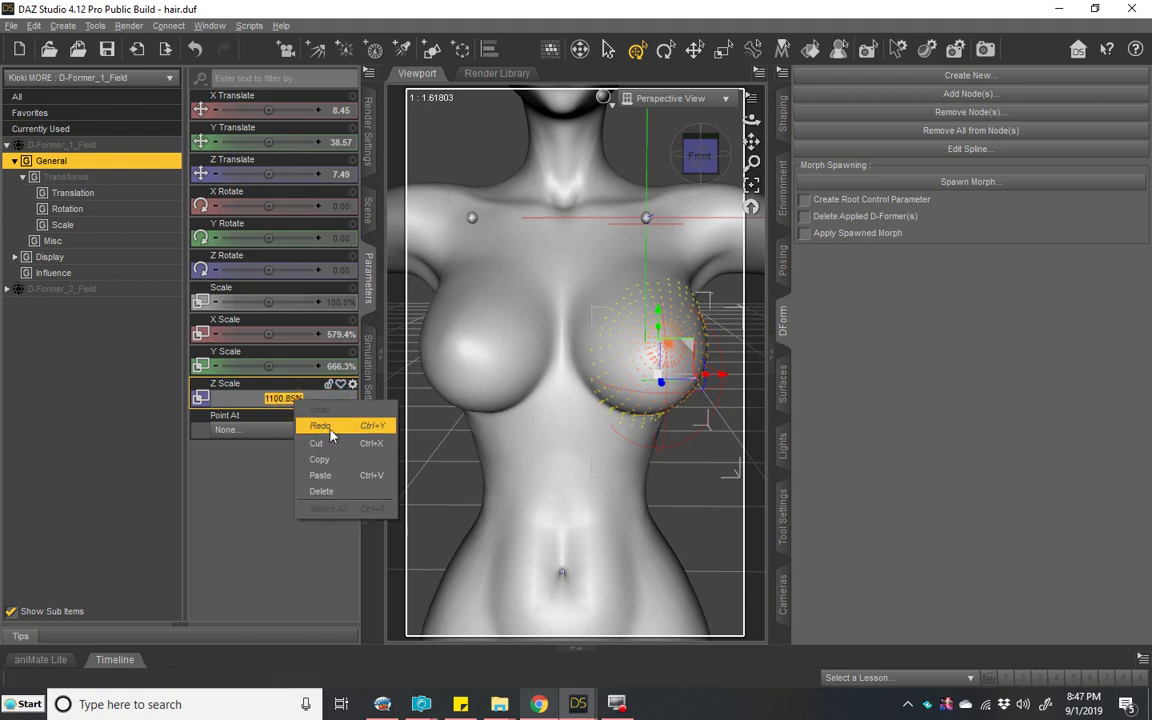
left_click(336, 459)
left_click(92, 288)
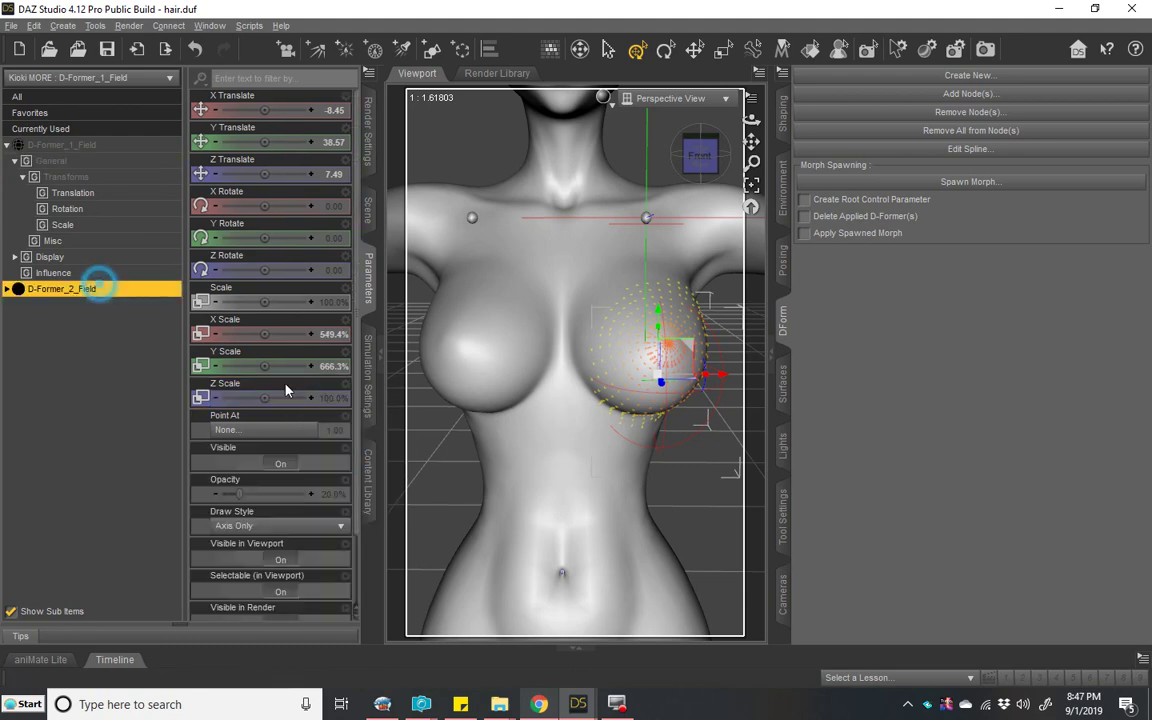
left_click(330, 400)
right_click(330, 400)
left_click(376, 473)
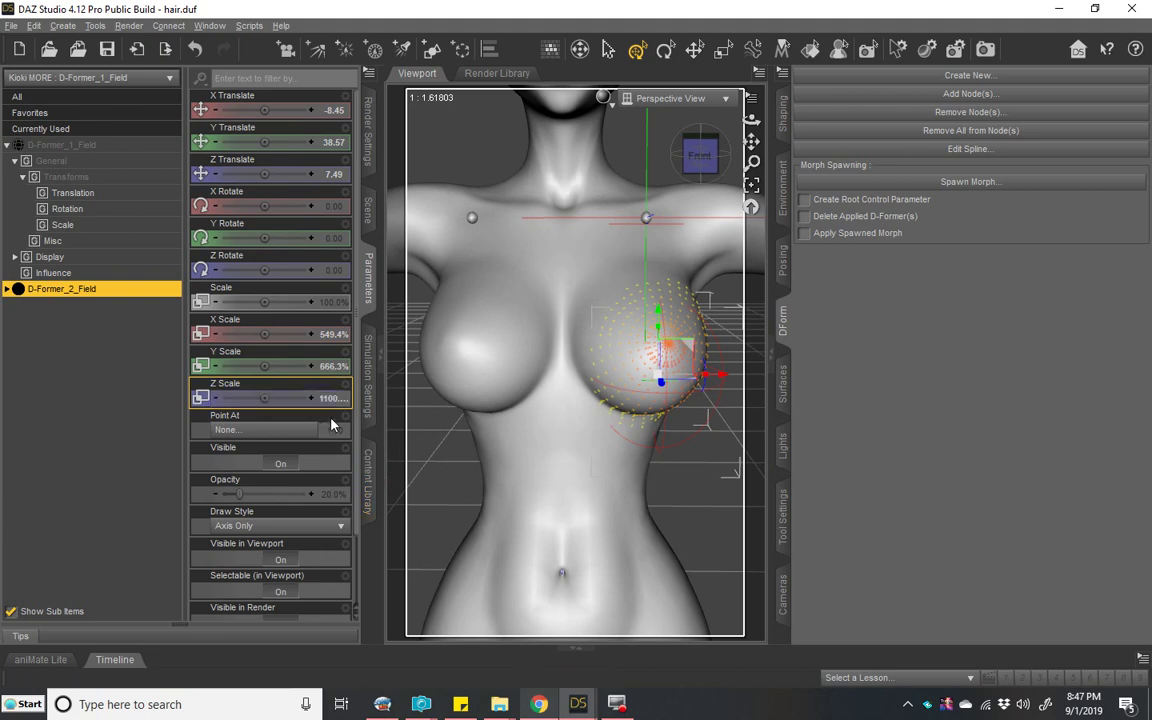
left_click(297, 372)
left_click(8, 289)
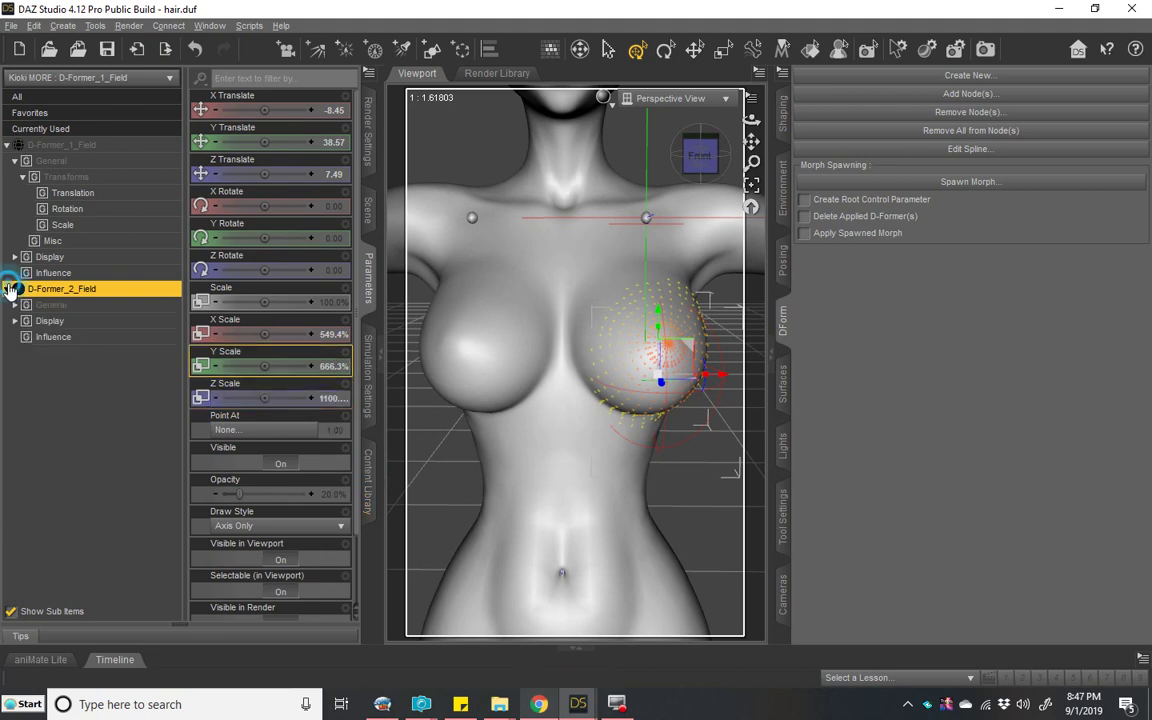
Step: Select only D-Former_2_Field in the scene hierarchy and set its X Translate to 8.45
left_click(362, 216)
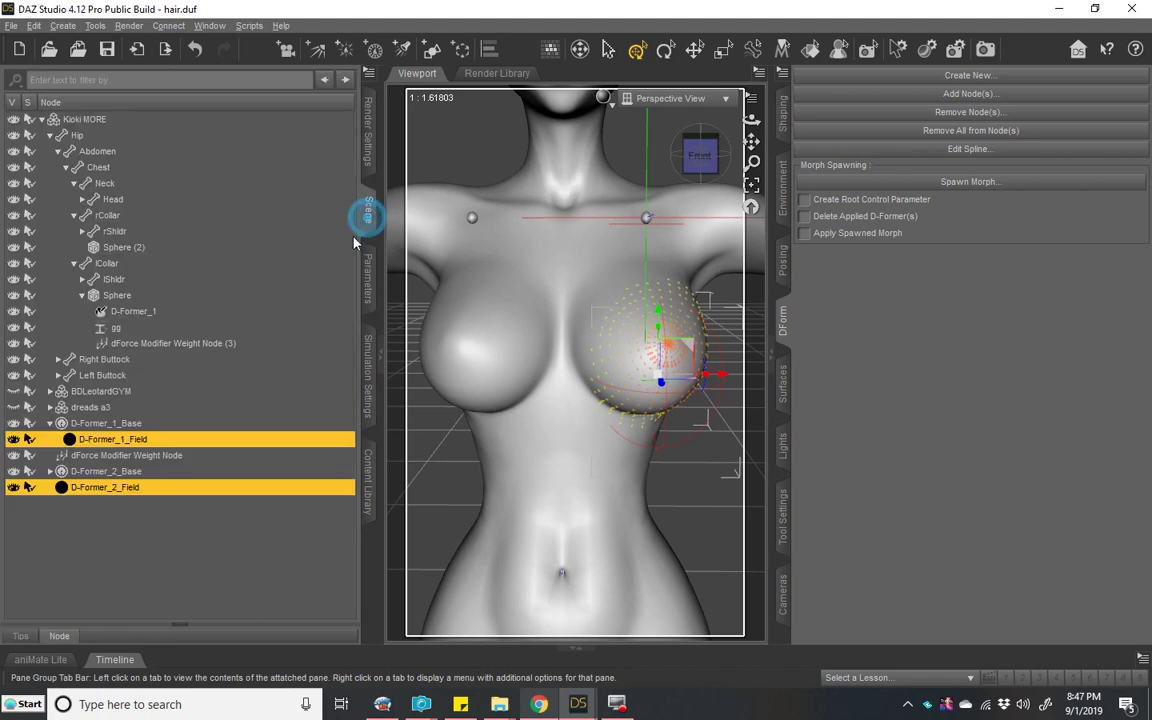
left_click(50, 472)
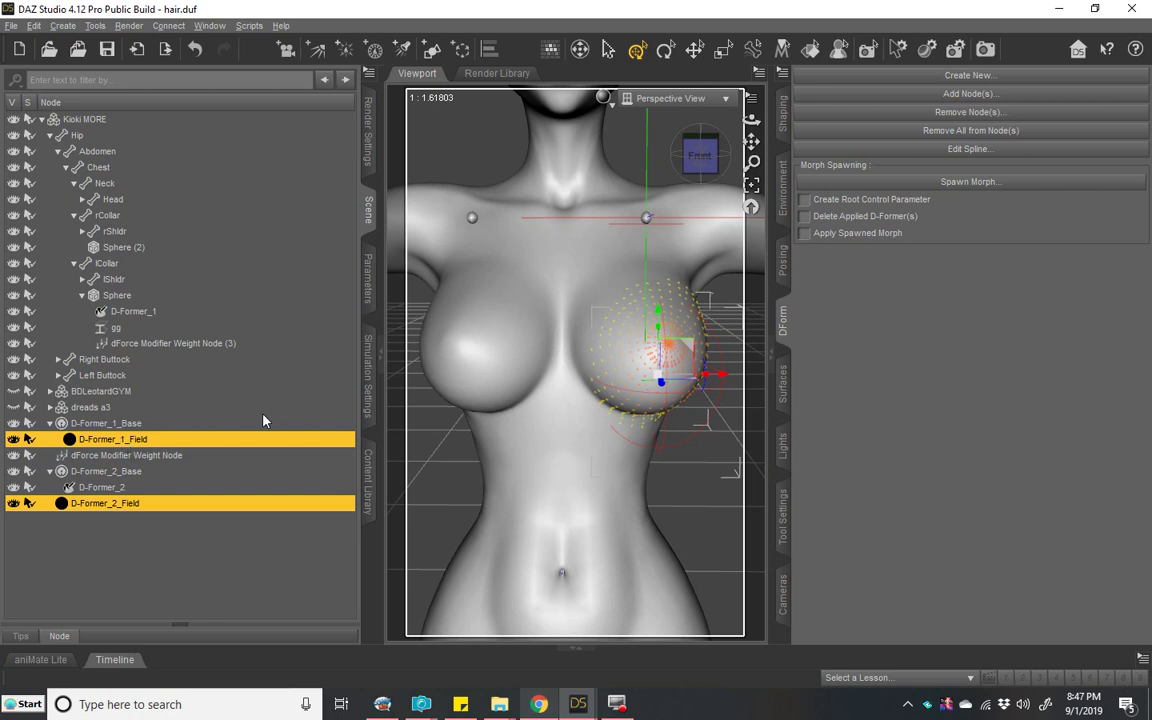
left_click(166, 505)
left_click(180, 441)
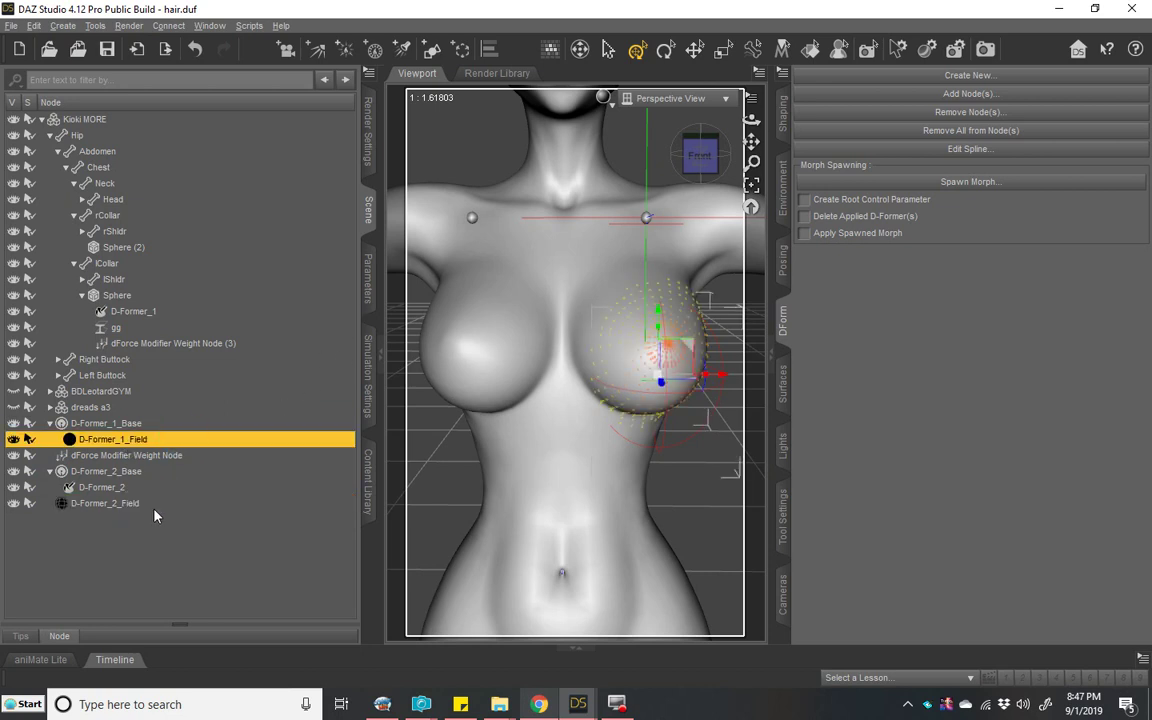
left_click(150, 503)
left_click(366, 285)
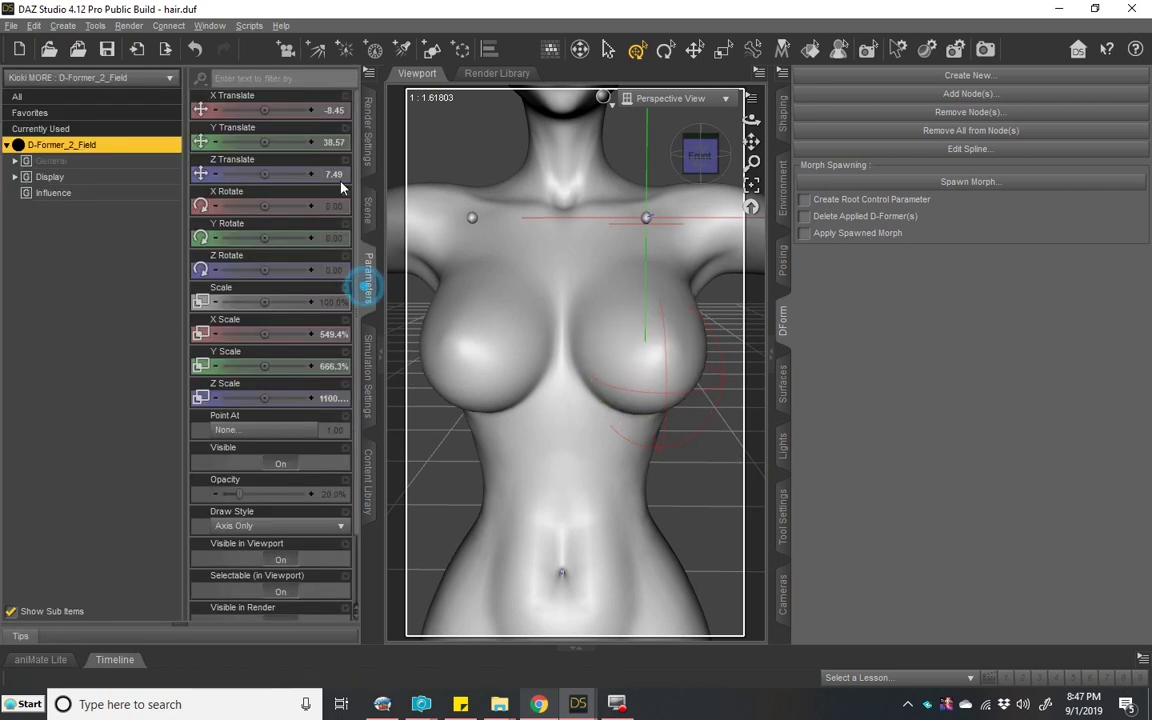
left_click(330, 110)
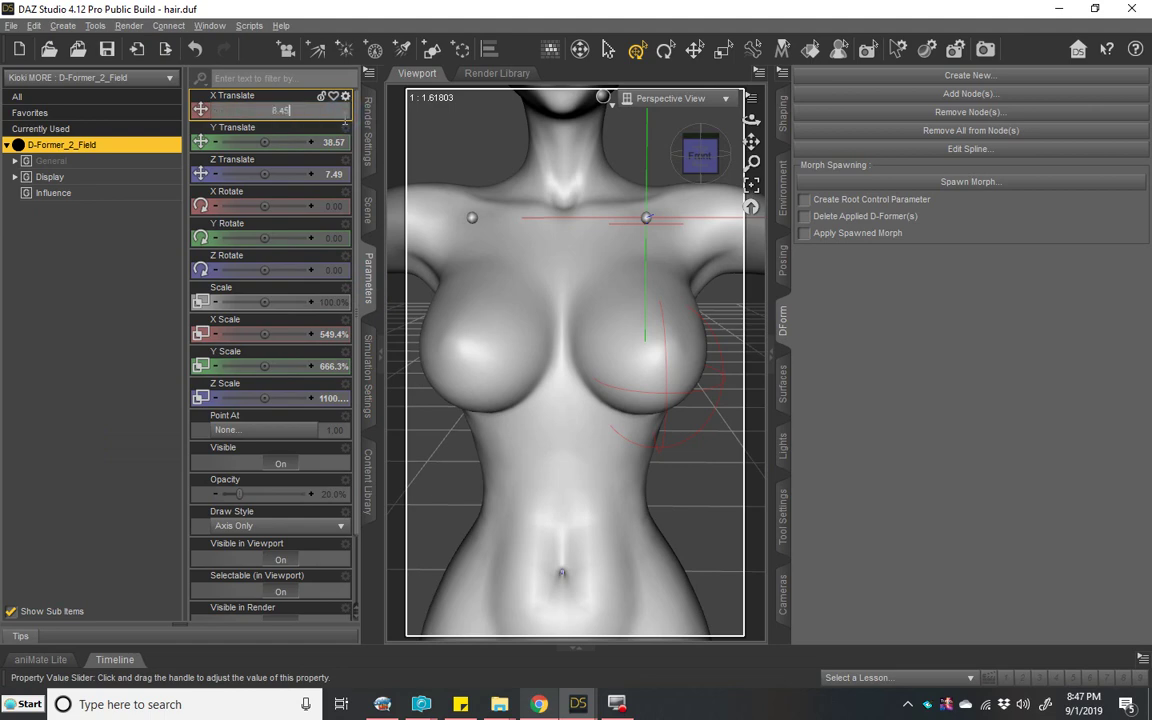
type("8.45")
key("Return")
Step: Set Y Translate of D-Former_2_Field to 138.57 and its X Translate to -8.45
scroll(622, 372, "down", 5)
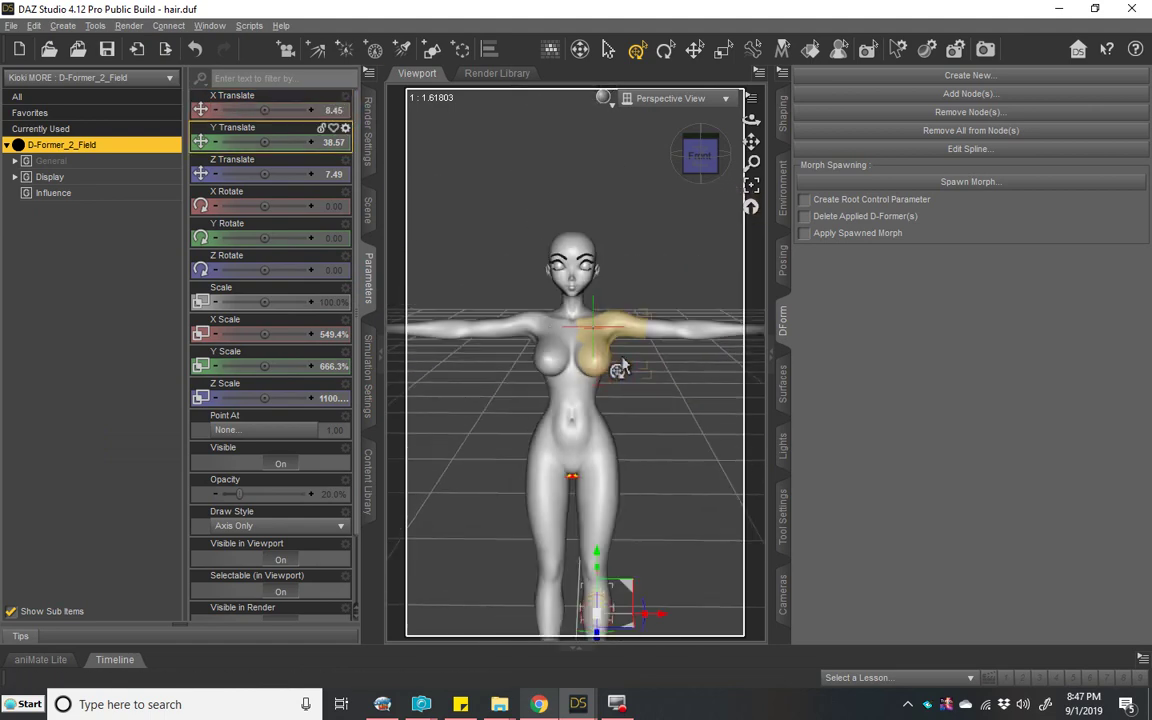
scroll(622, 370, "up", 1)
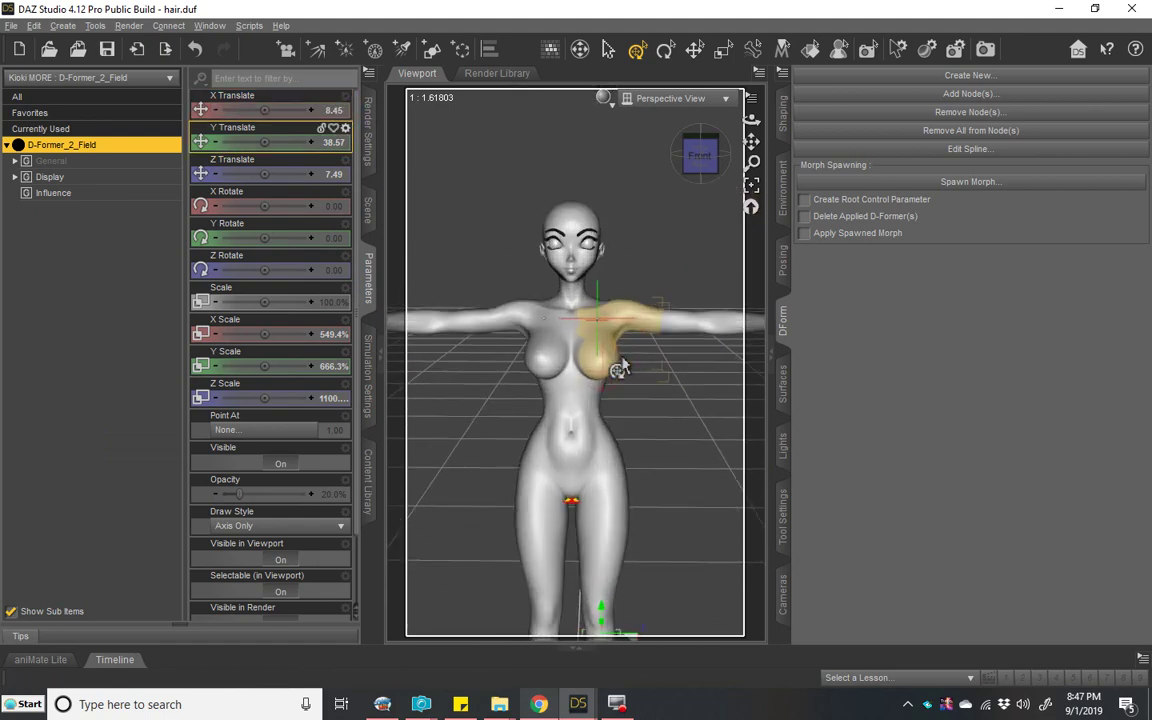
left_click(338, 143)
type("138")
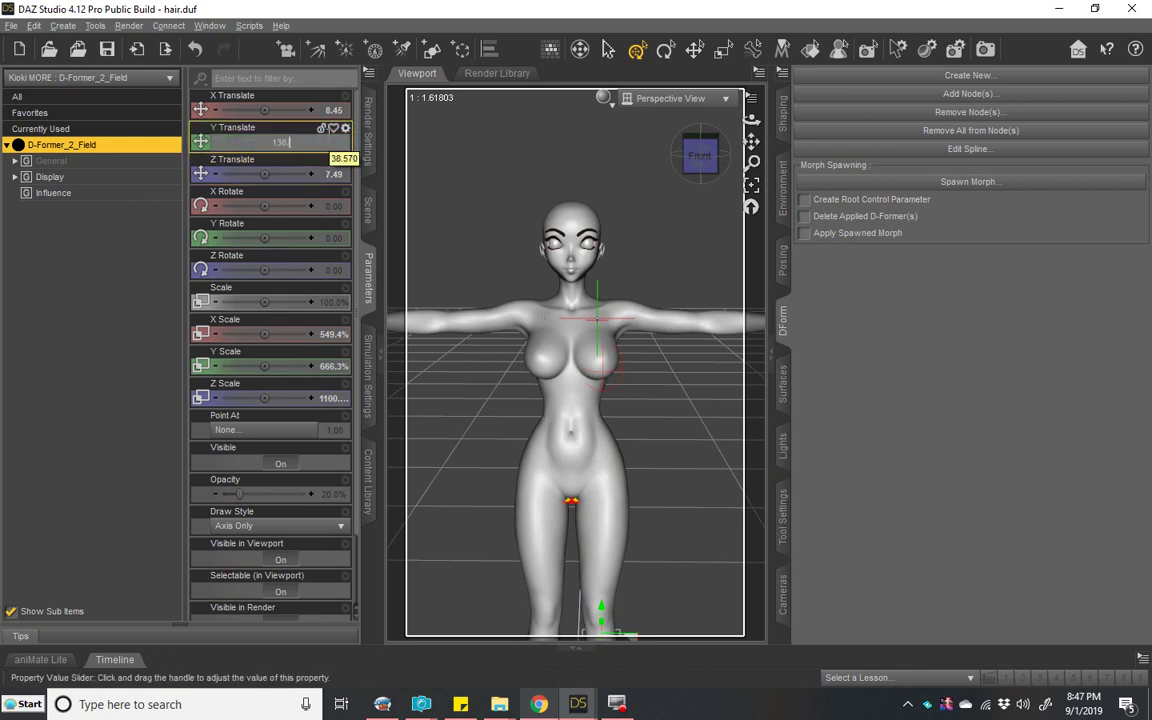
type(".57")
key("Return")
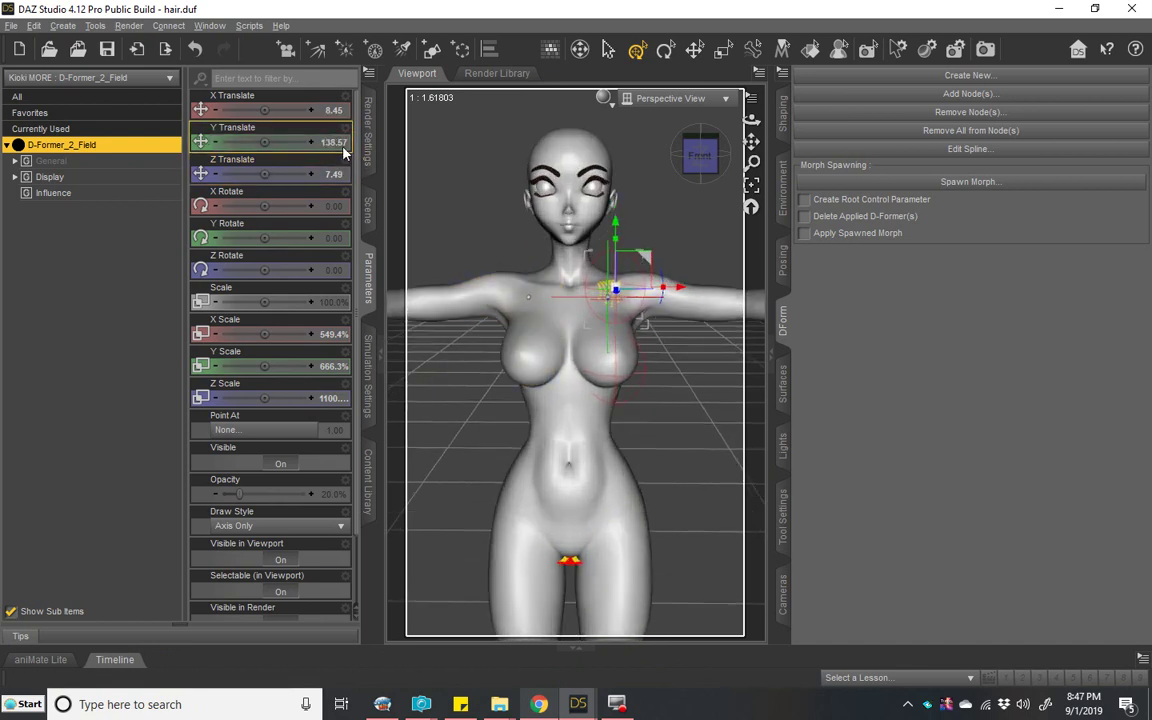
left_click(312, 109)
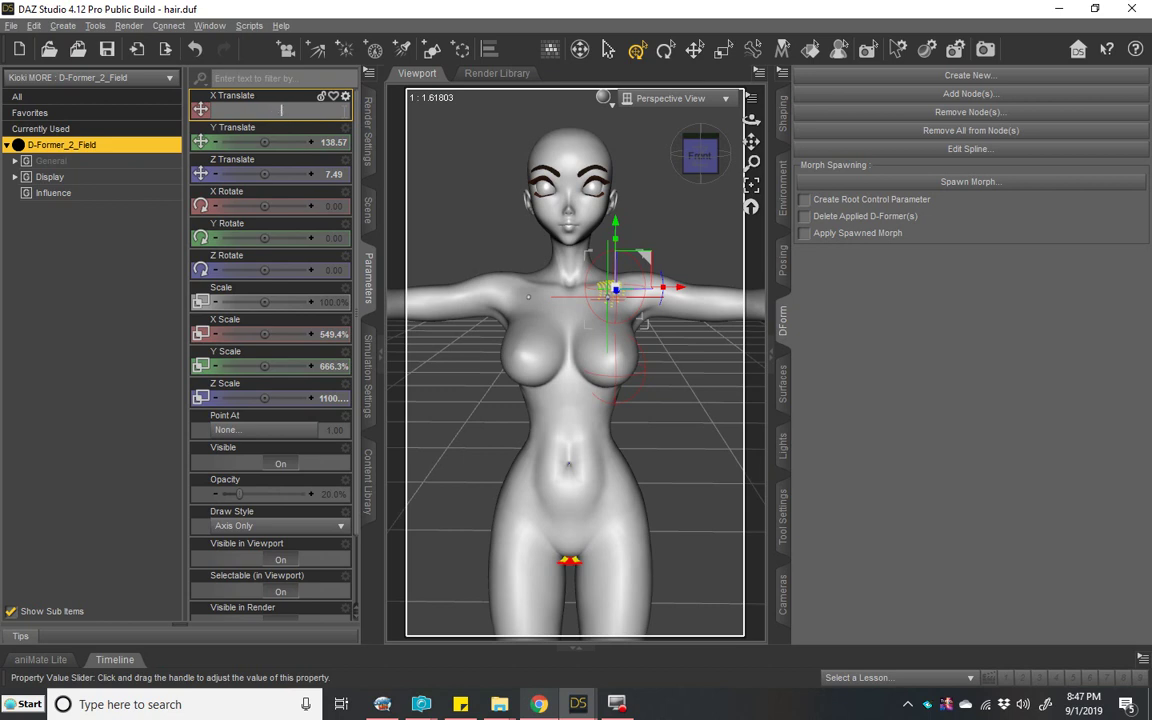
key("Return")
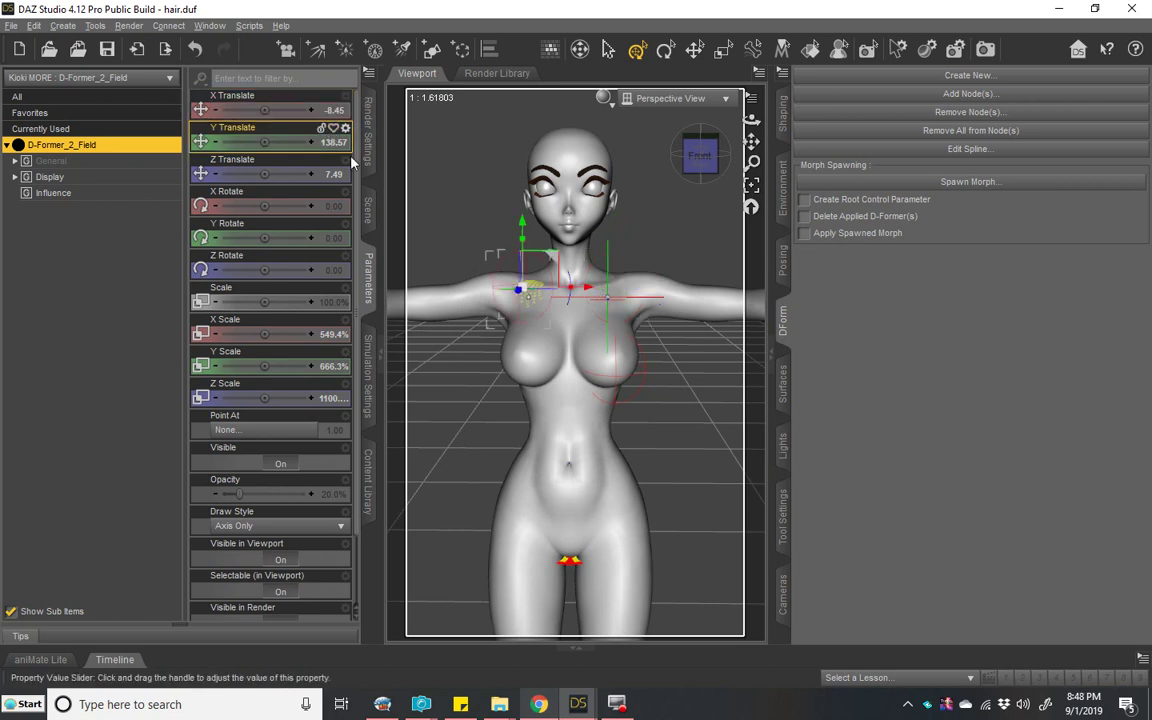
Step: Select both D-Former fields and list their General parameters together to compare the translation and scale values
left_click(368, 208)
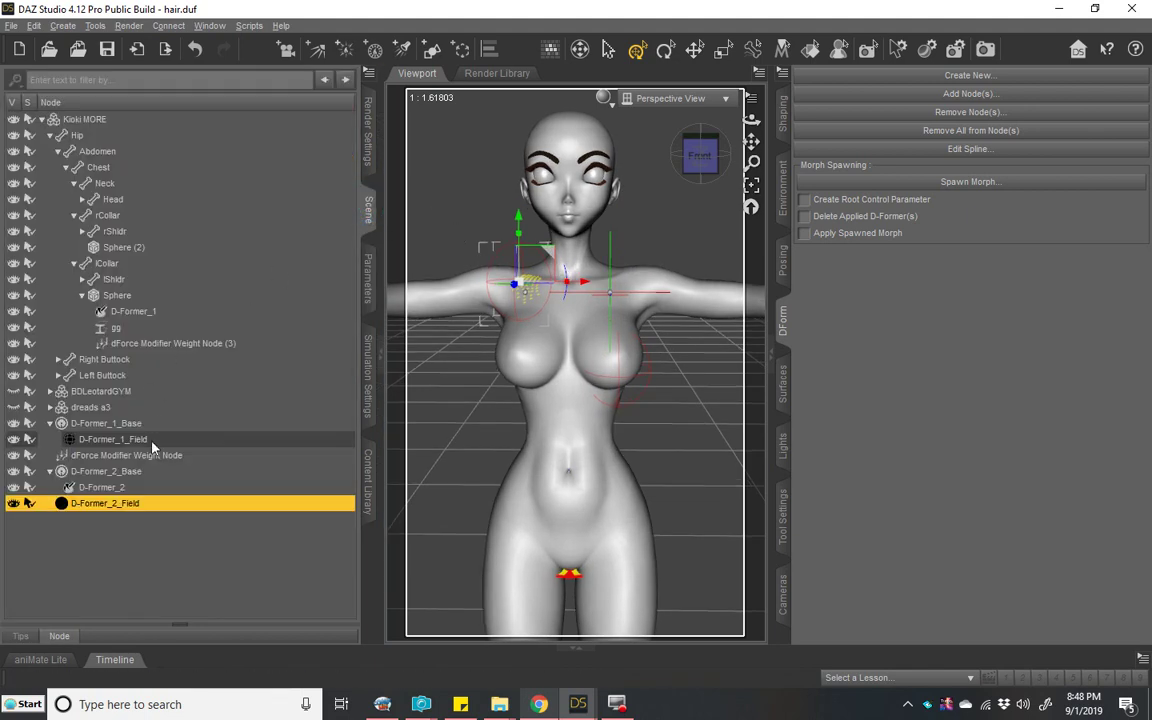
left_click(120, 440, "ctrl")
left_click(368, 280)
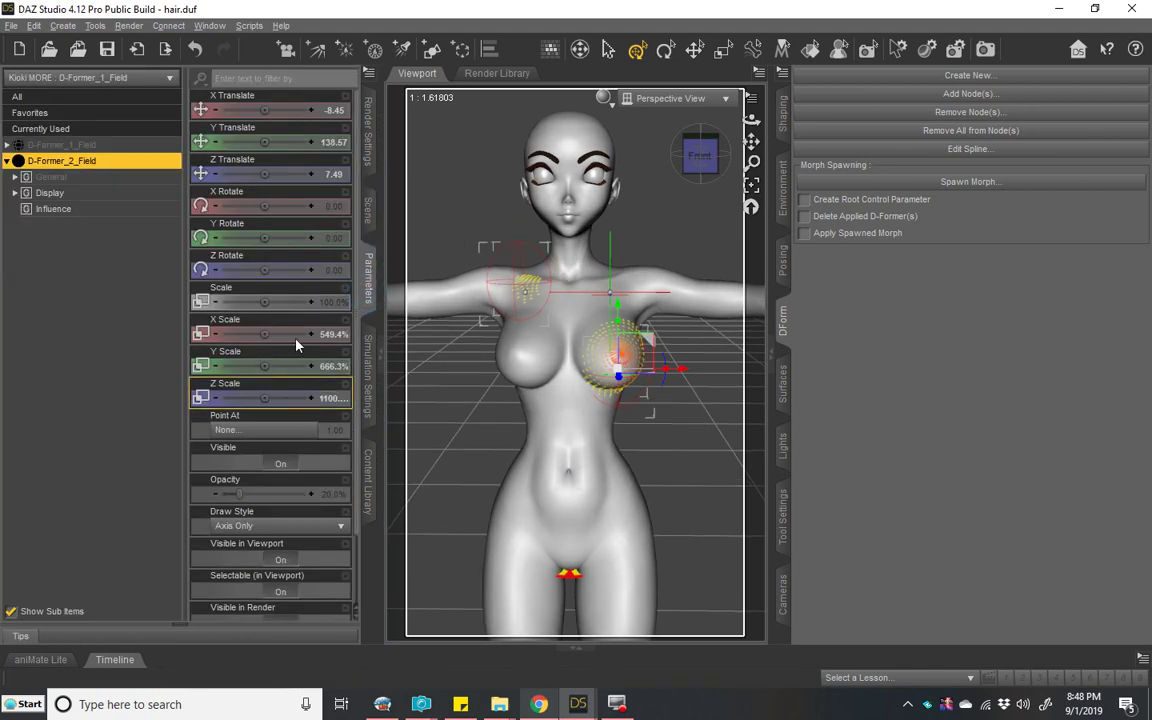
scroll(296, 345, "down", 2)
scroll(291, 341, "up", 2)
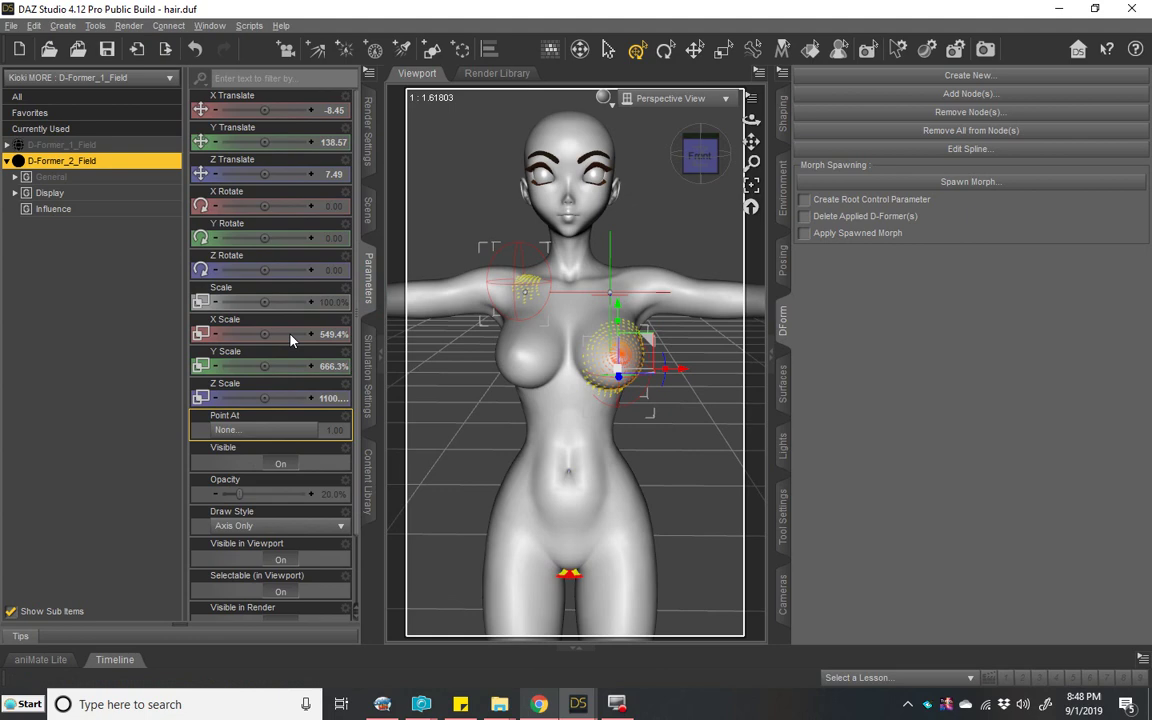
left_click(9, 145)
left_click(88, 161)
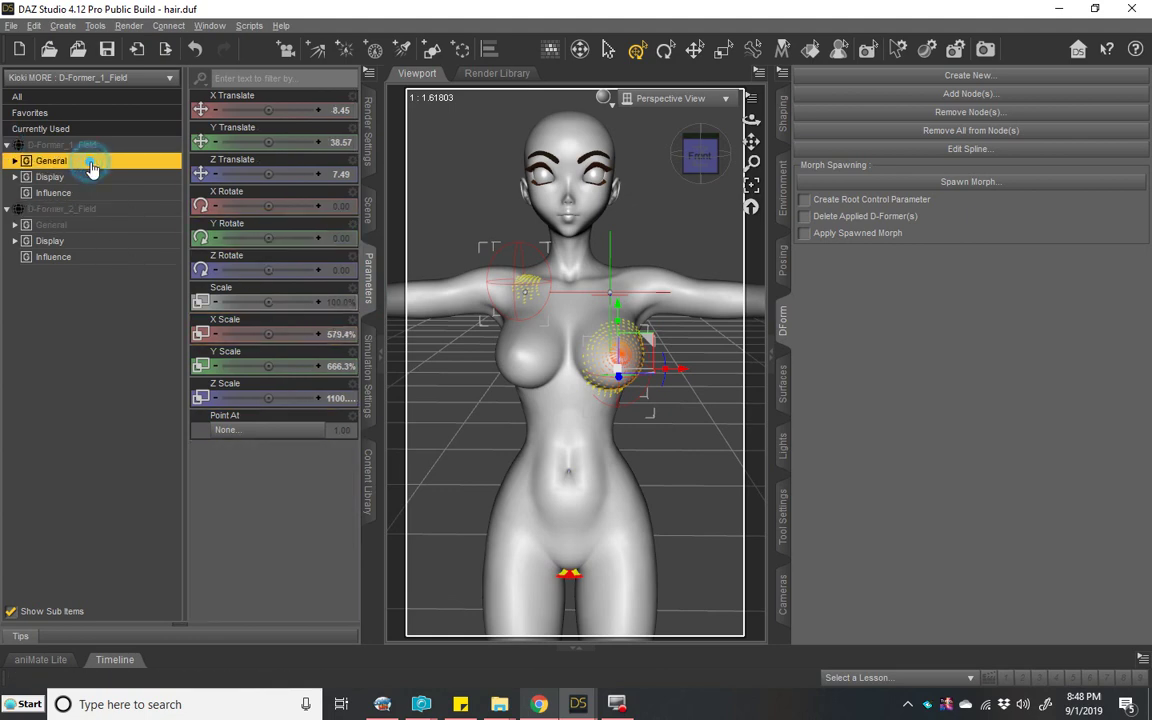
left_click(55, 225)
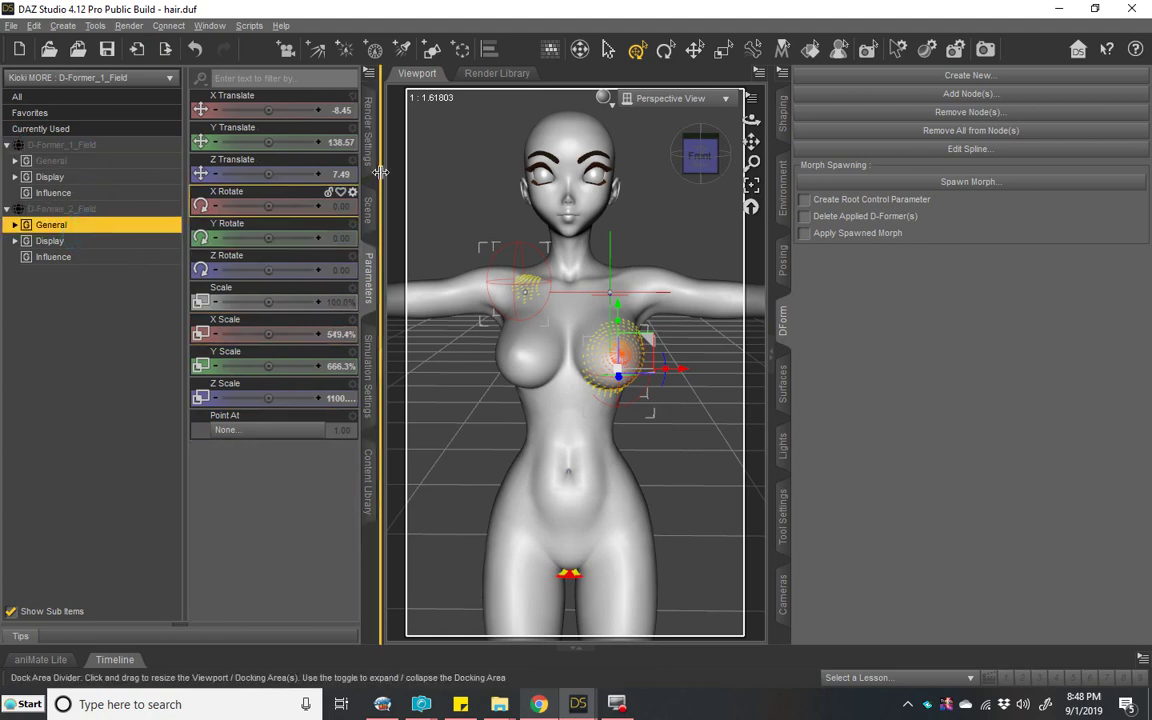
left_click(349, 144)
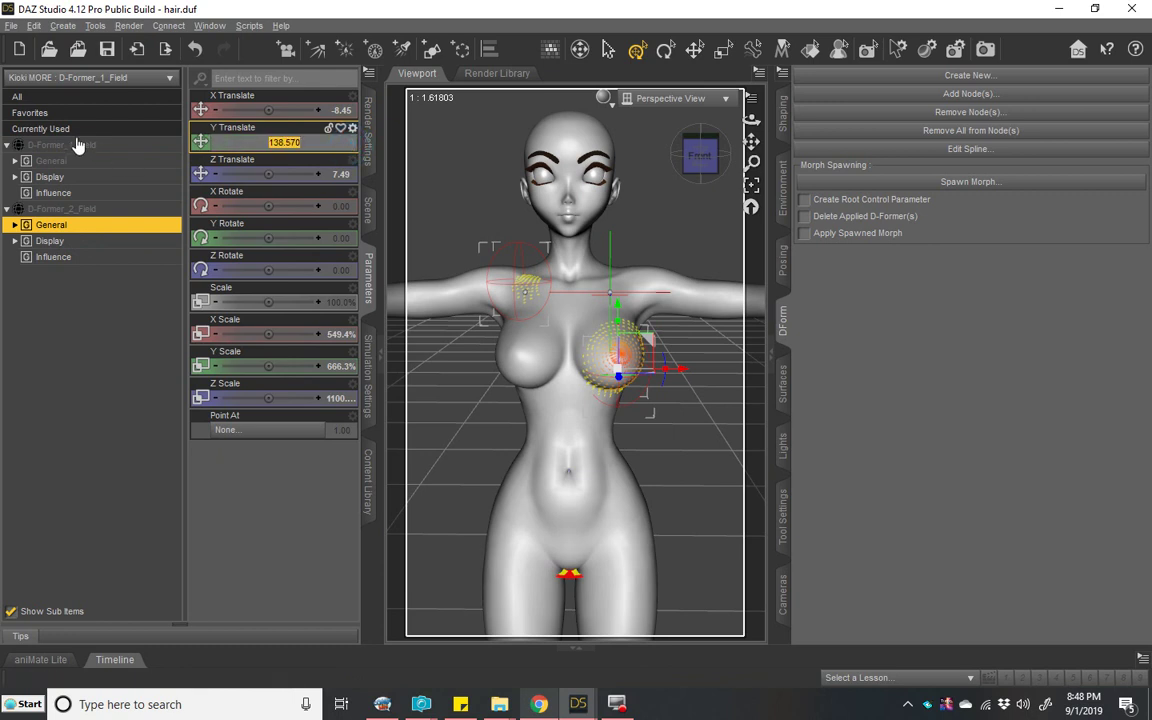
left_click(58, 161, "ctrl")
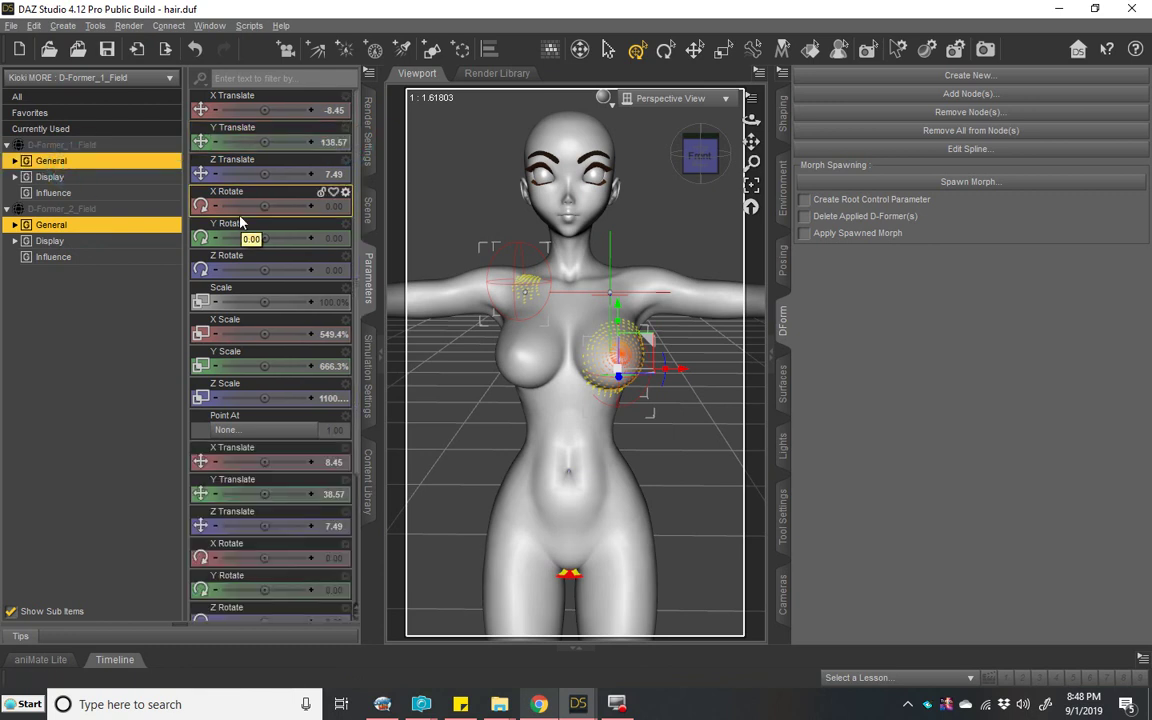
scroll(290, 172, "down", 1)
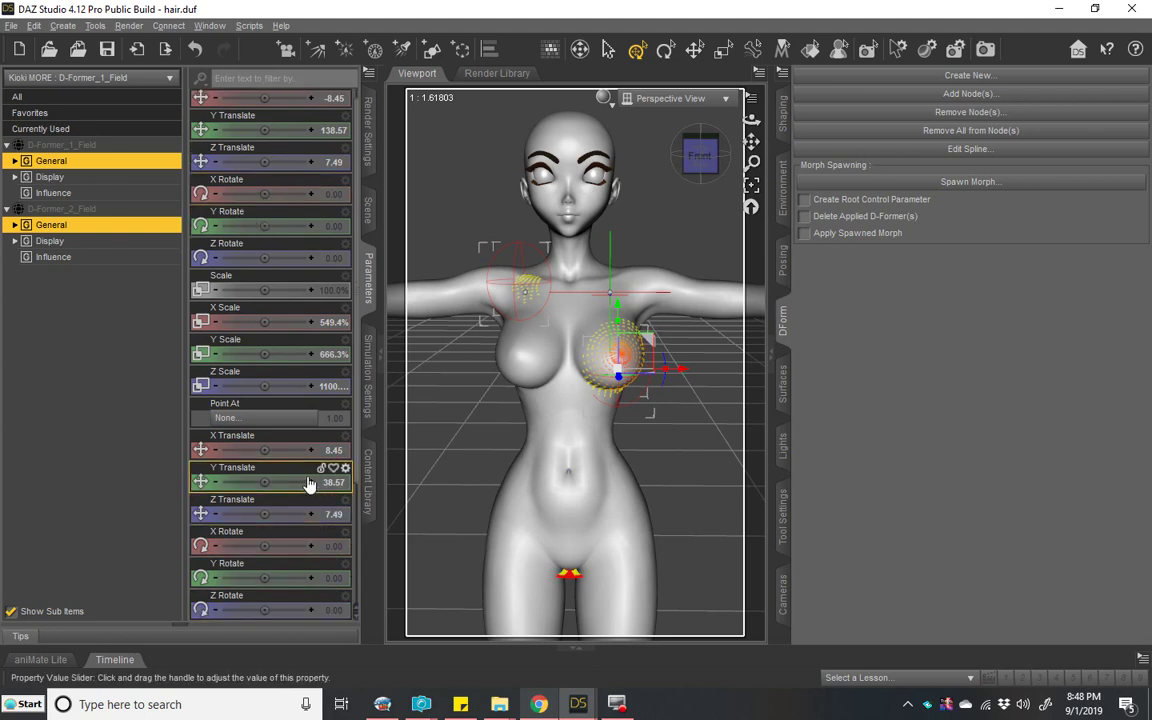
Step: Set Y Translate of D-Former_2_Field to 38.57, matching D-Former_1_Field, and compare the remaining transform values
left_click(330, 130)
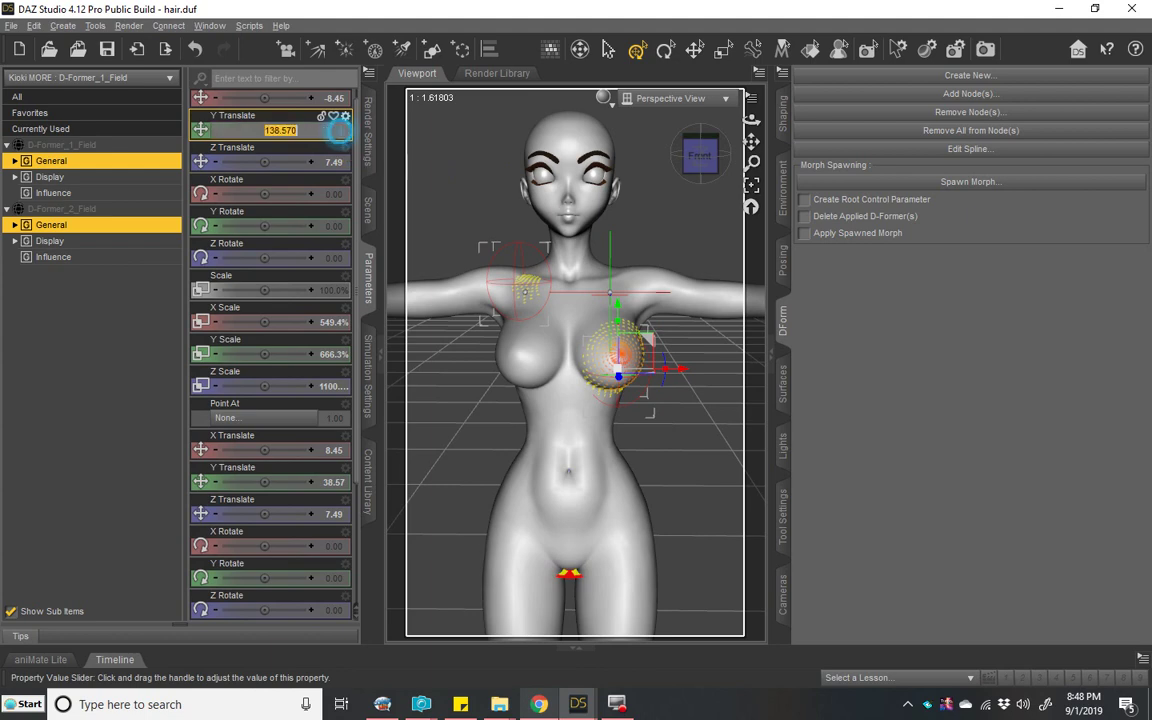
key("BackSpace")
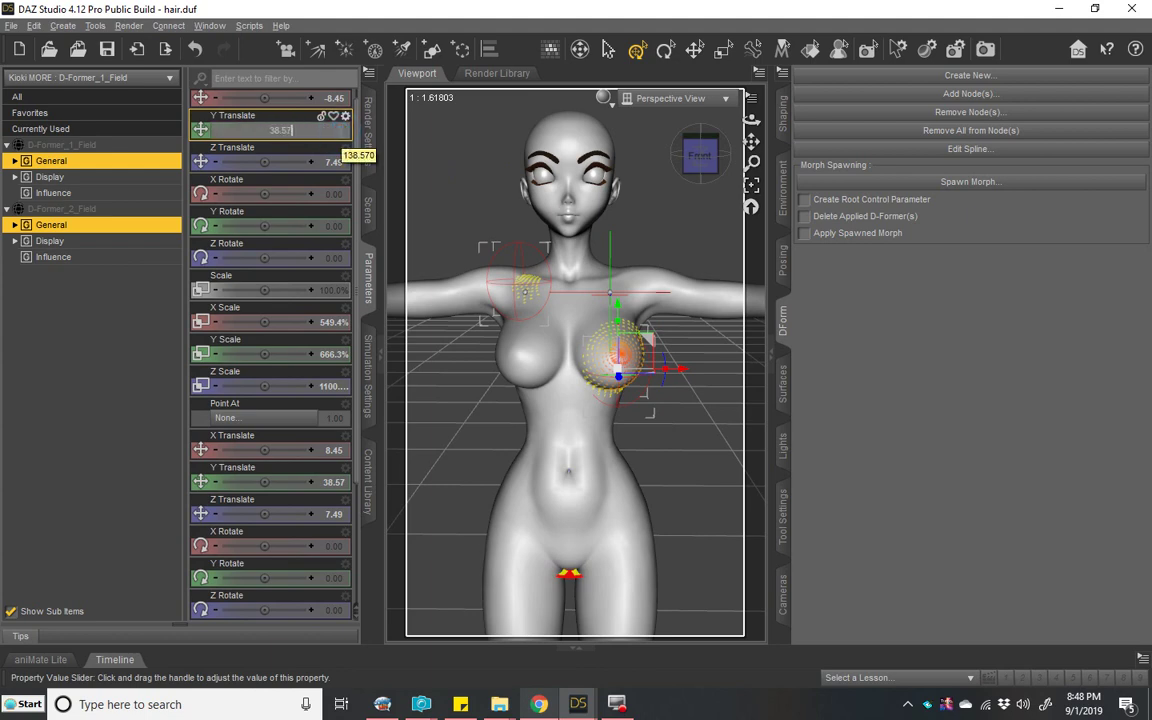
type("38.57")
key("Return")
scroll(285, 300, "down", 5)
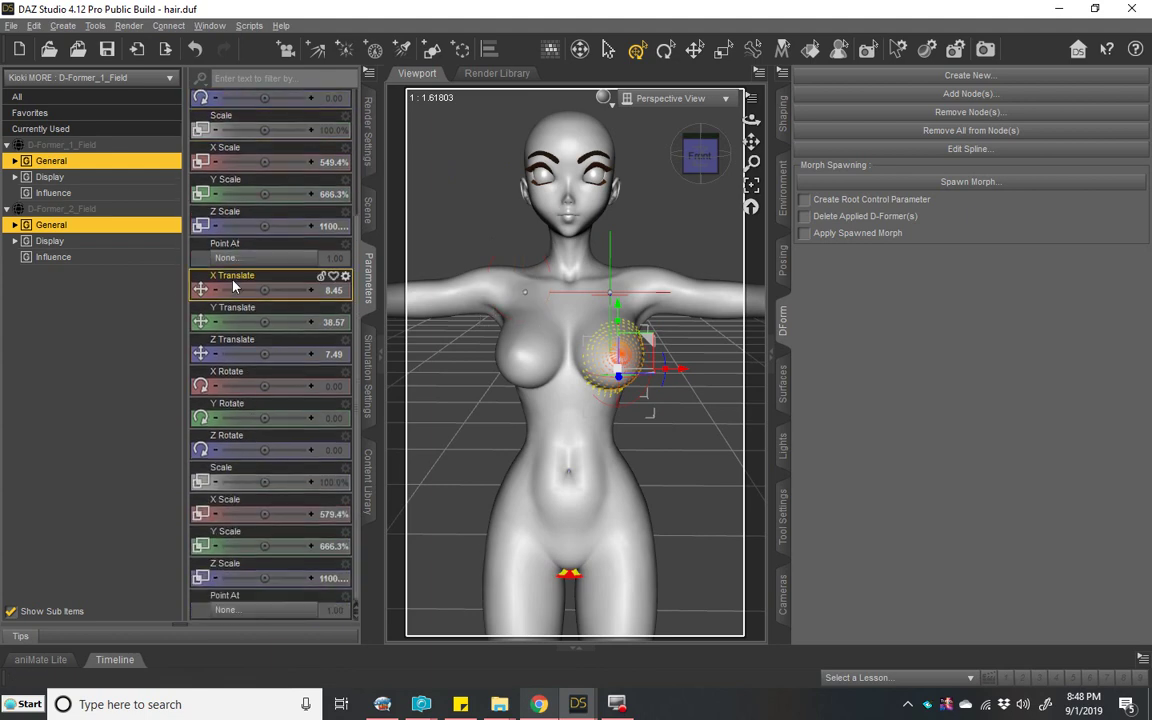
scroll(287, 428, "up", 5)
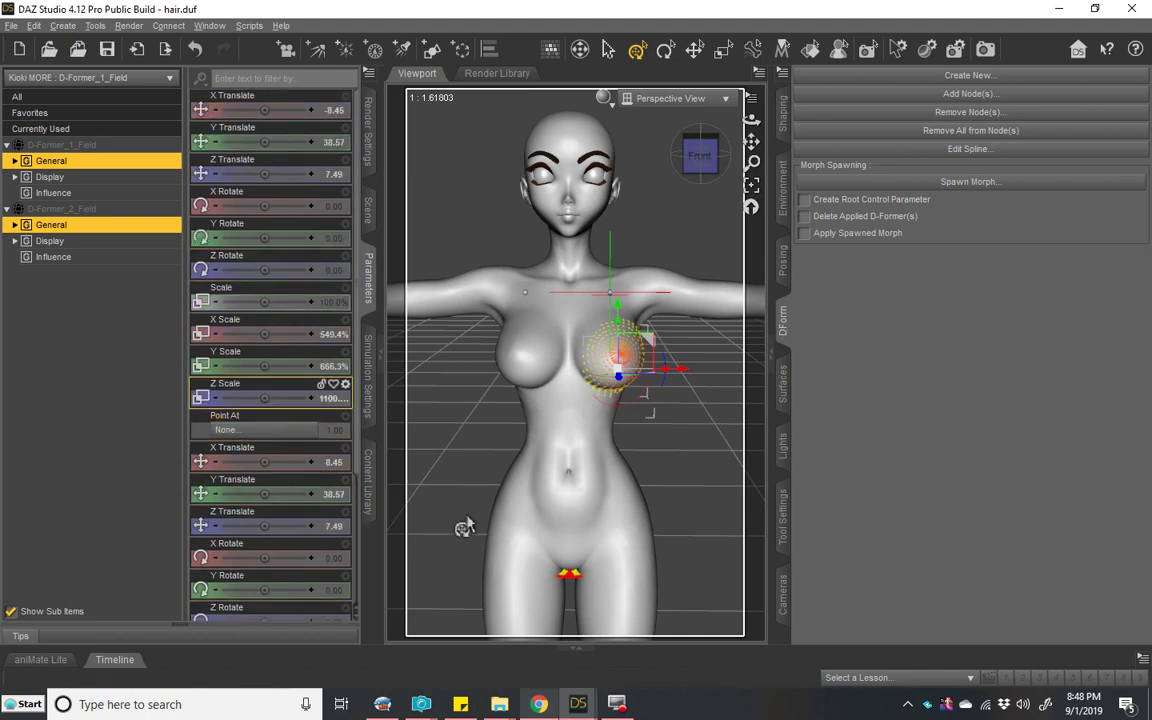
Step: Raise D-Former_2_Field to a Y Translate of 123.57 so it surrounds the breast under the right collar
left_click(80, 209)
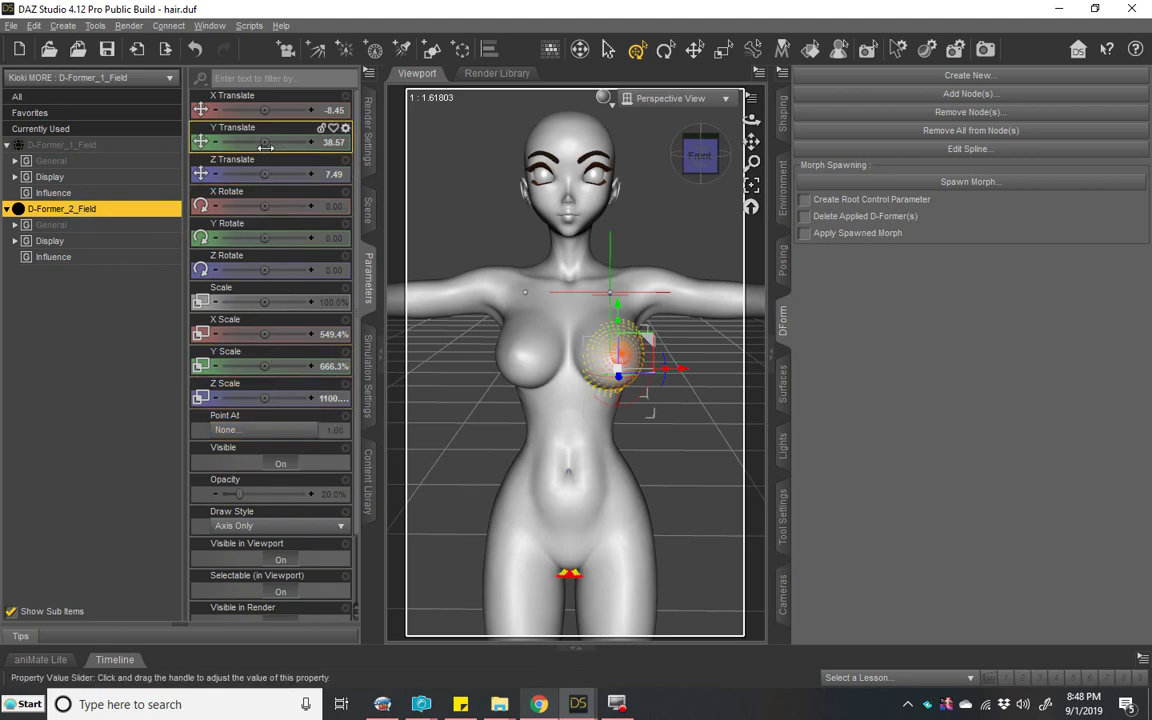
left_click_drag(240, 142, 265, 142)
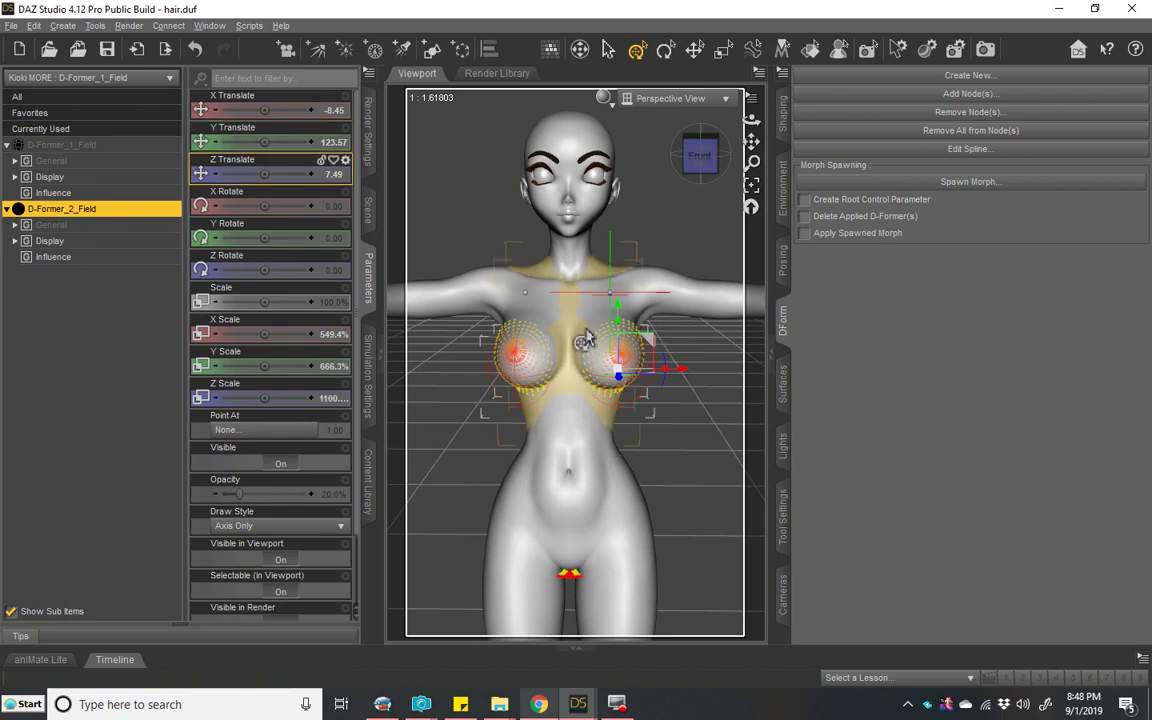
scroll(586, 329, "up", 5)
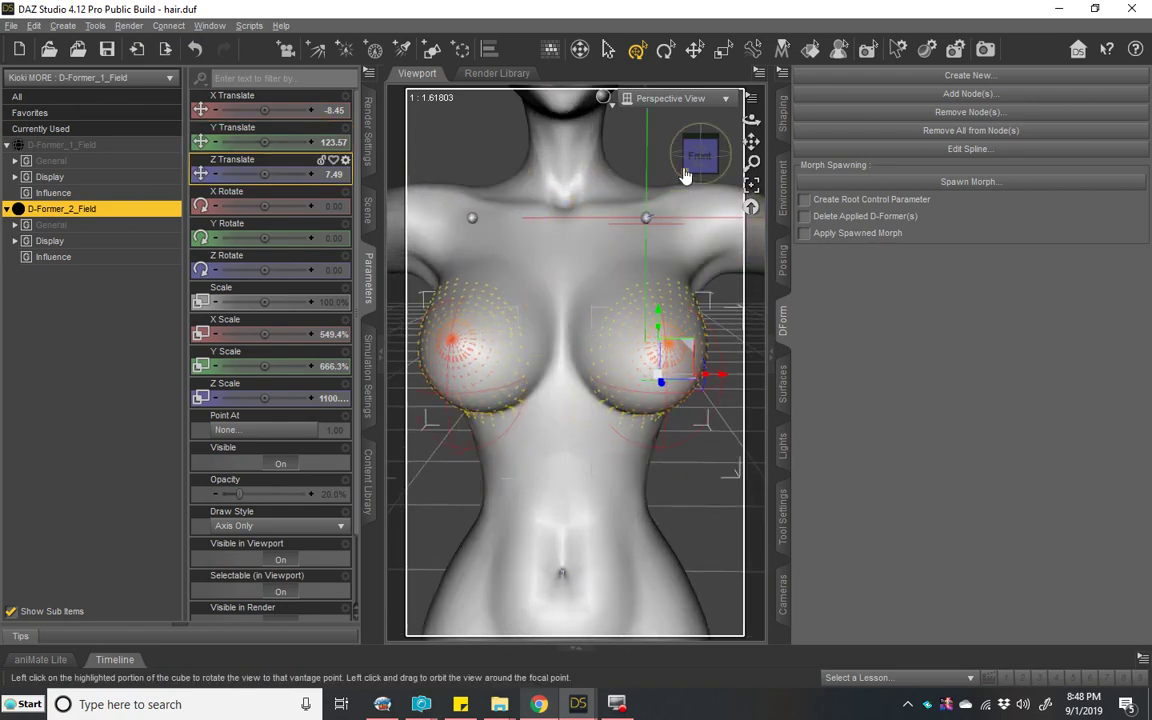
mouse_move(685, 176)
left_mouse_down()
mouse_move(600, 180)
mouse_move(685, 178)
left_mouse_up()
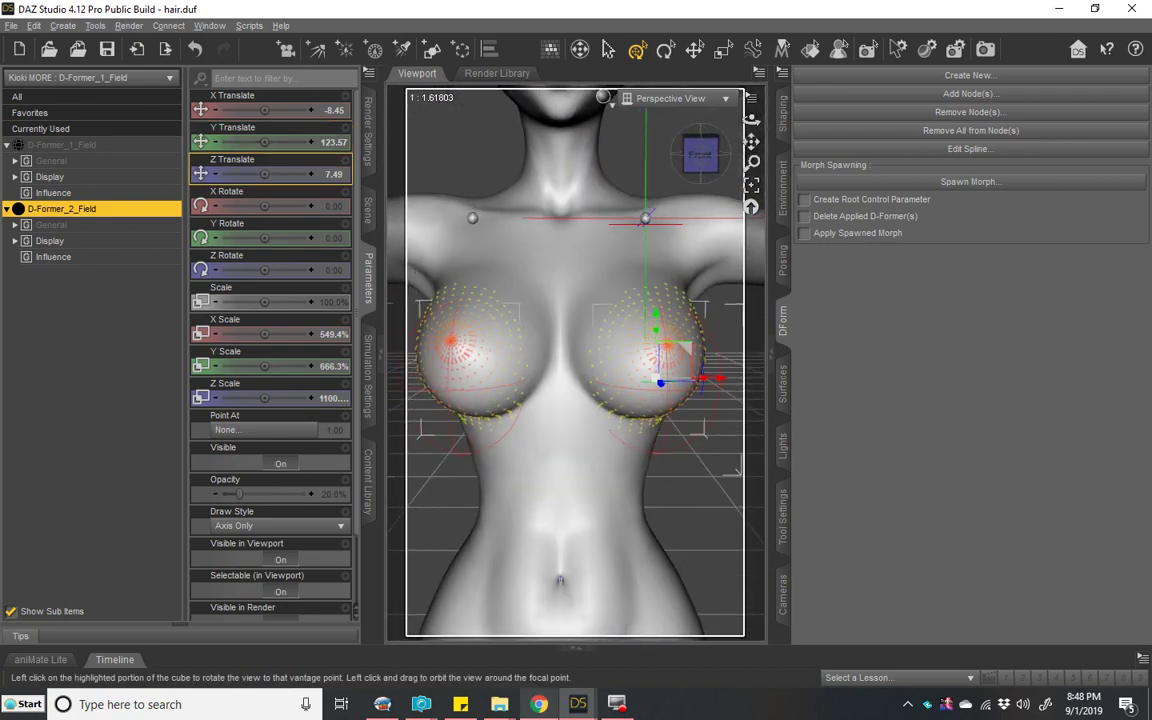
Step: Lock the X, Y and Z Translate values of D-Former_2_Field
left_click(368, 226)
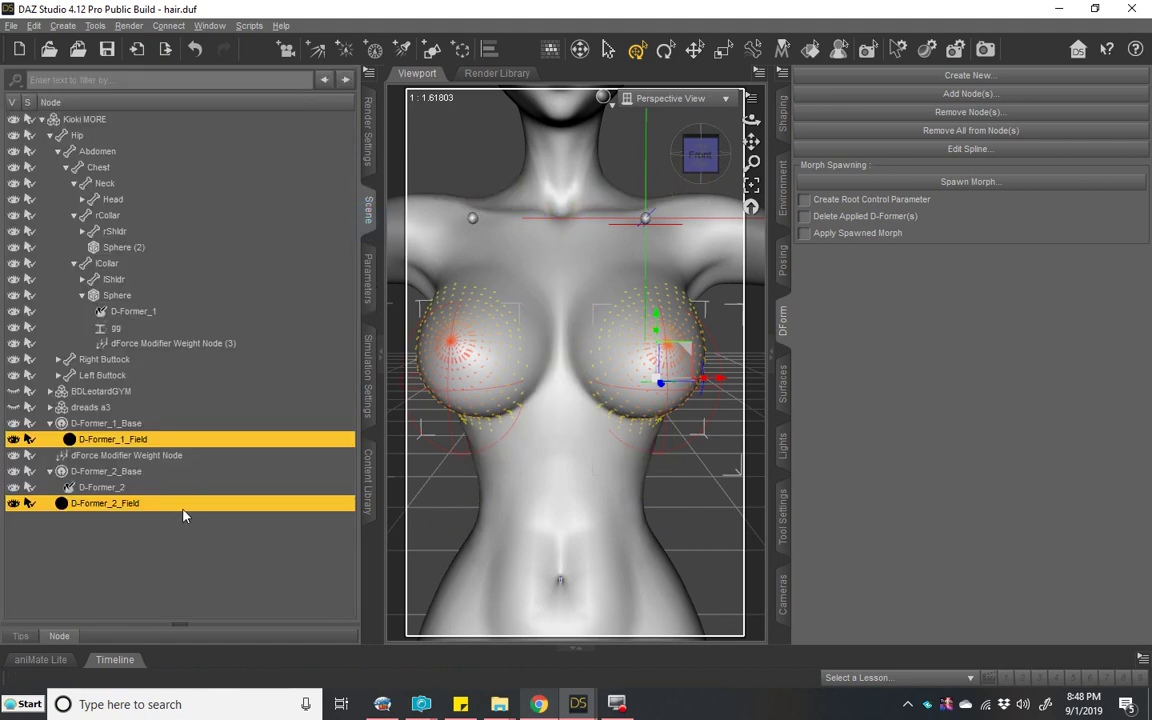
left_click(364, 292)
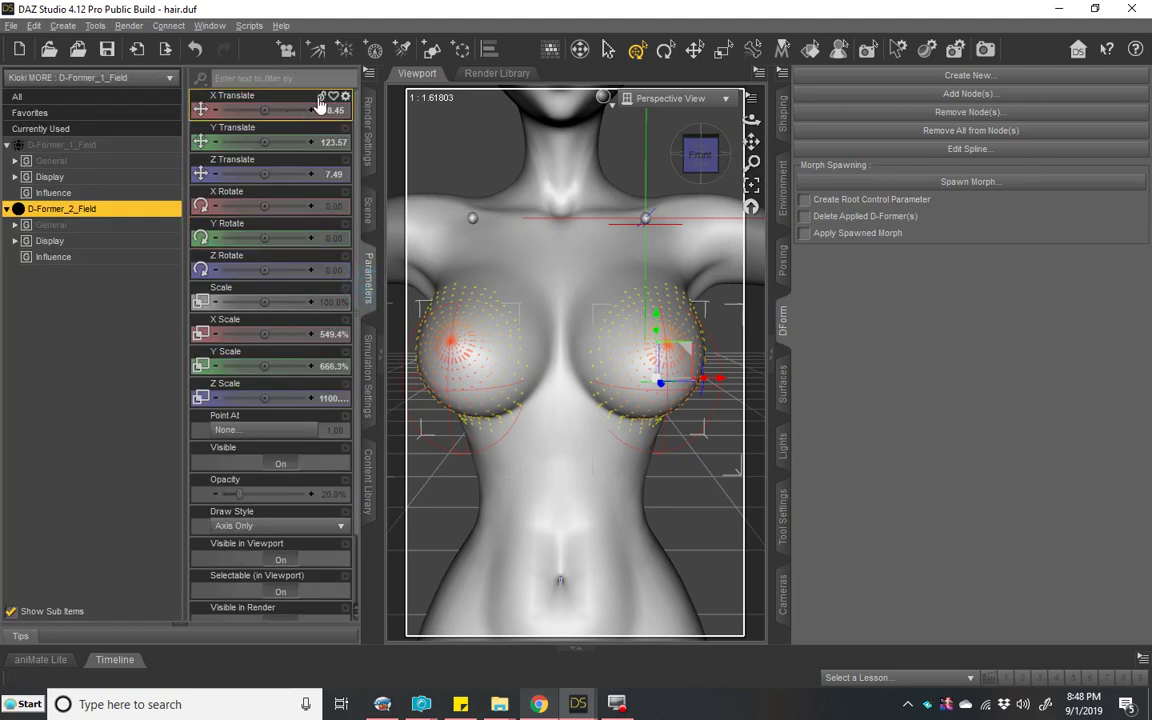
left_click(333, 127)
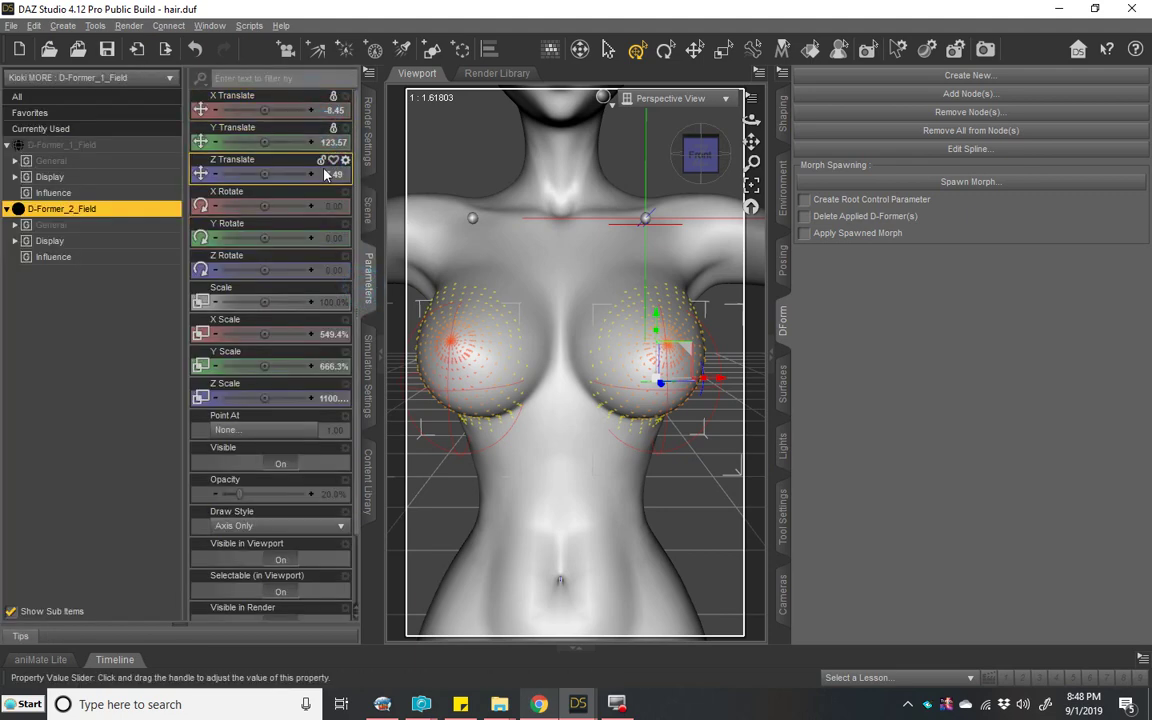
left_click(333, 159)
Step: Add a dForce modifier to Sphere (2), the anchor sphere under rCollar
left_click(366, 226)
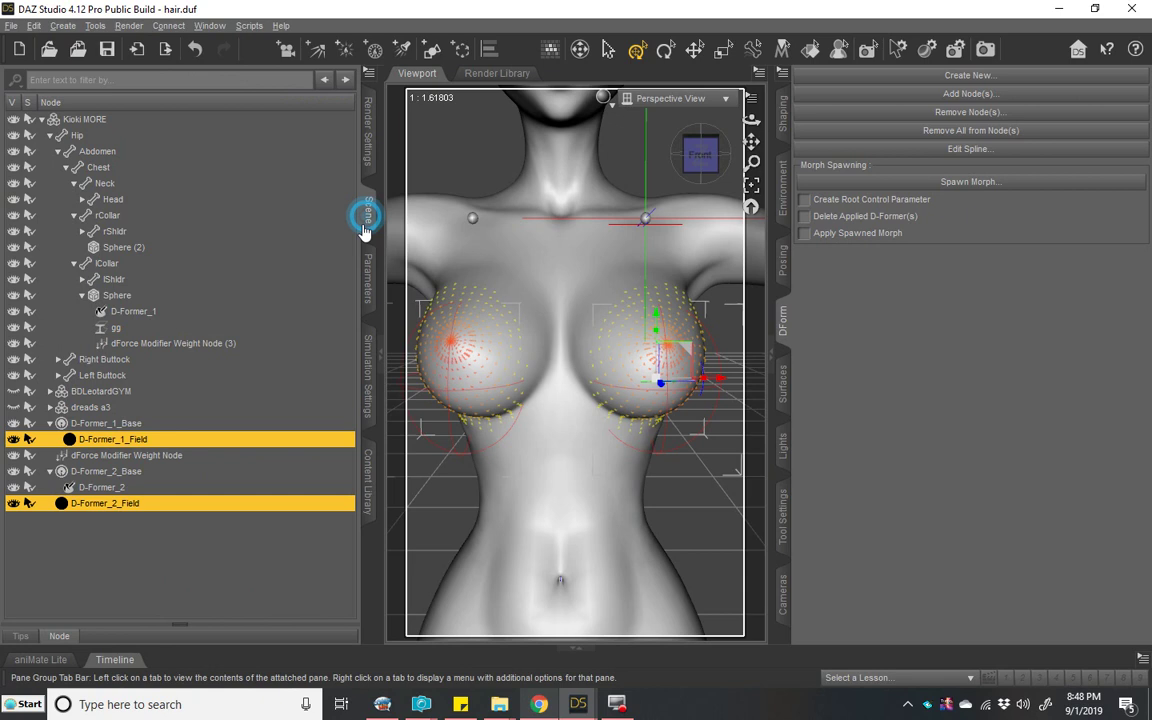
left_click(103, 487)
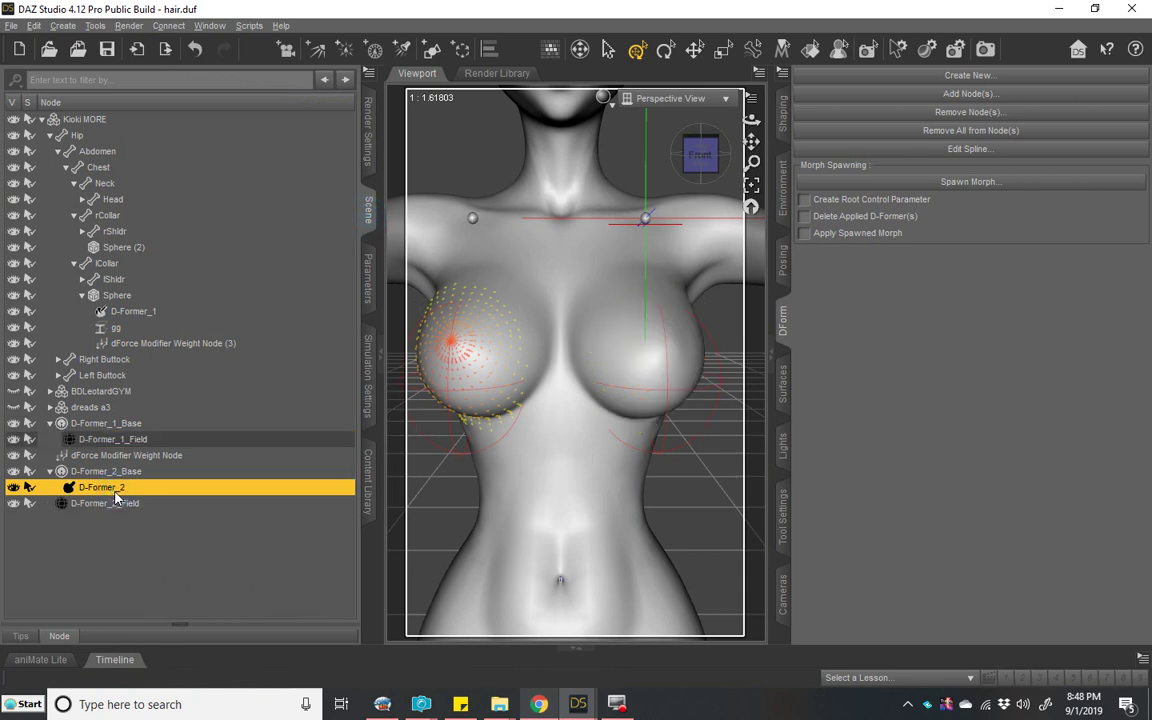
left_click(117, 250)
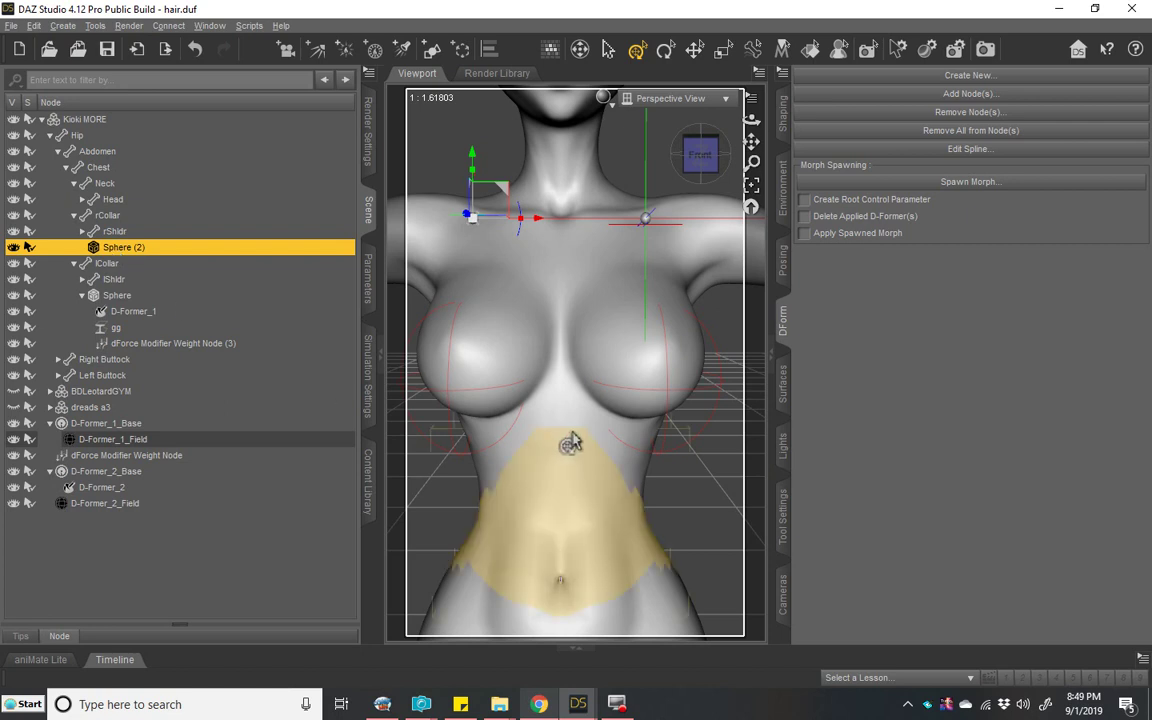
left_click(368, 378)
left_click(369, 75)
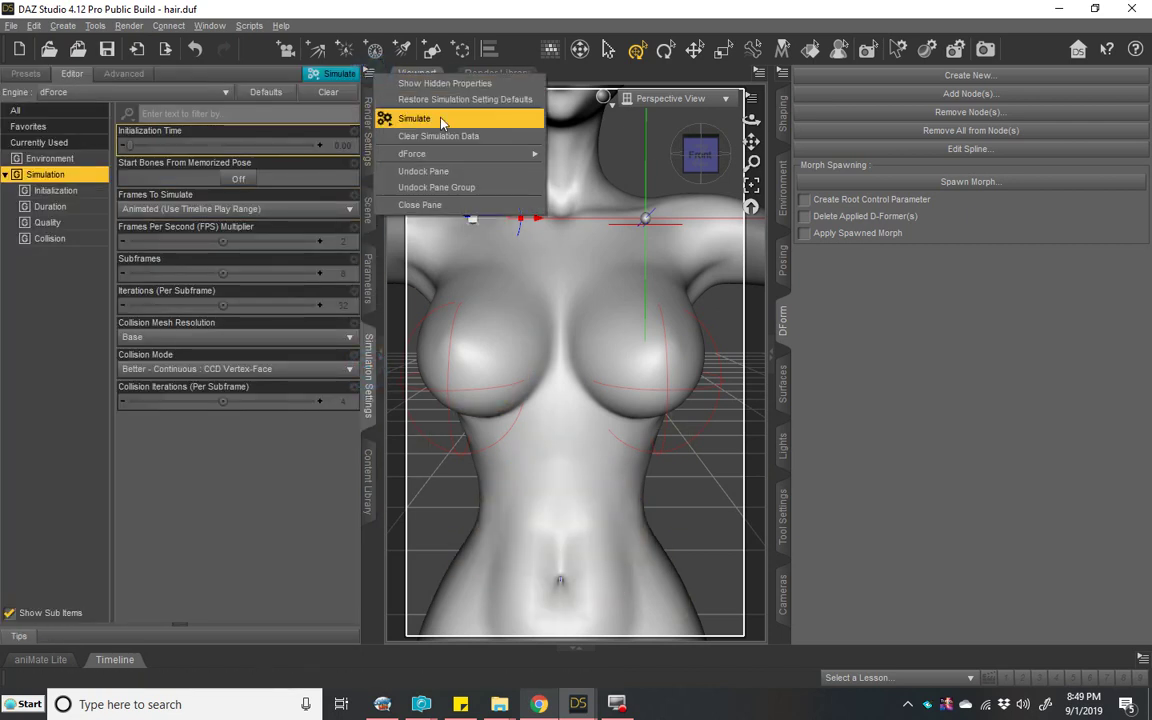
mouse_move(440, 153)
left_click(642, 172)
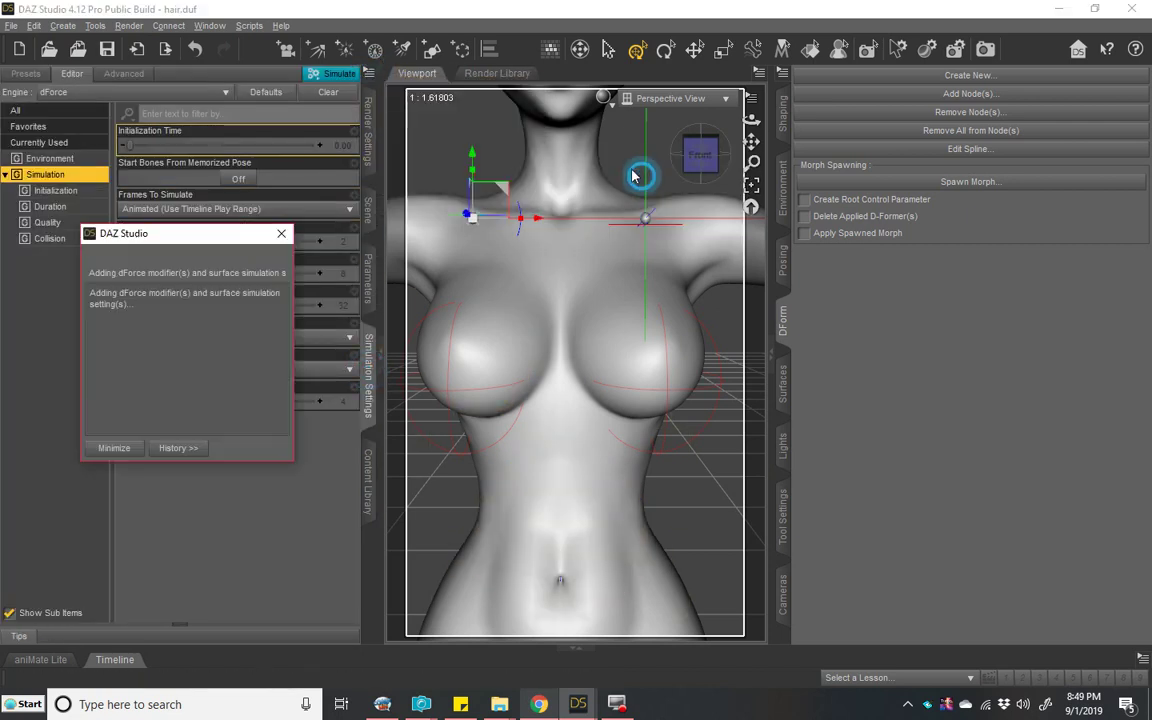
Step: Create a new dForce Modifier Weight Node parented to Sphere (2)
left_click(108, 442)
left_click(62, 25)
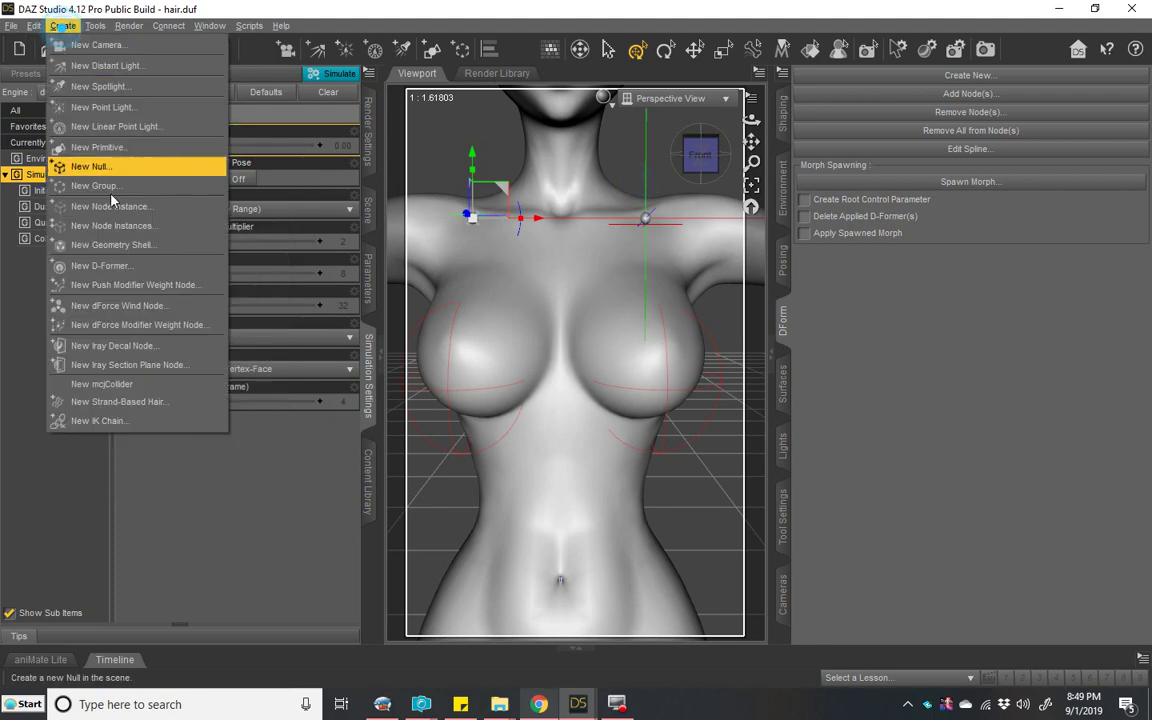
left_click(140, 325)
left_click(561, 400)
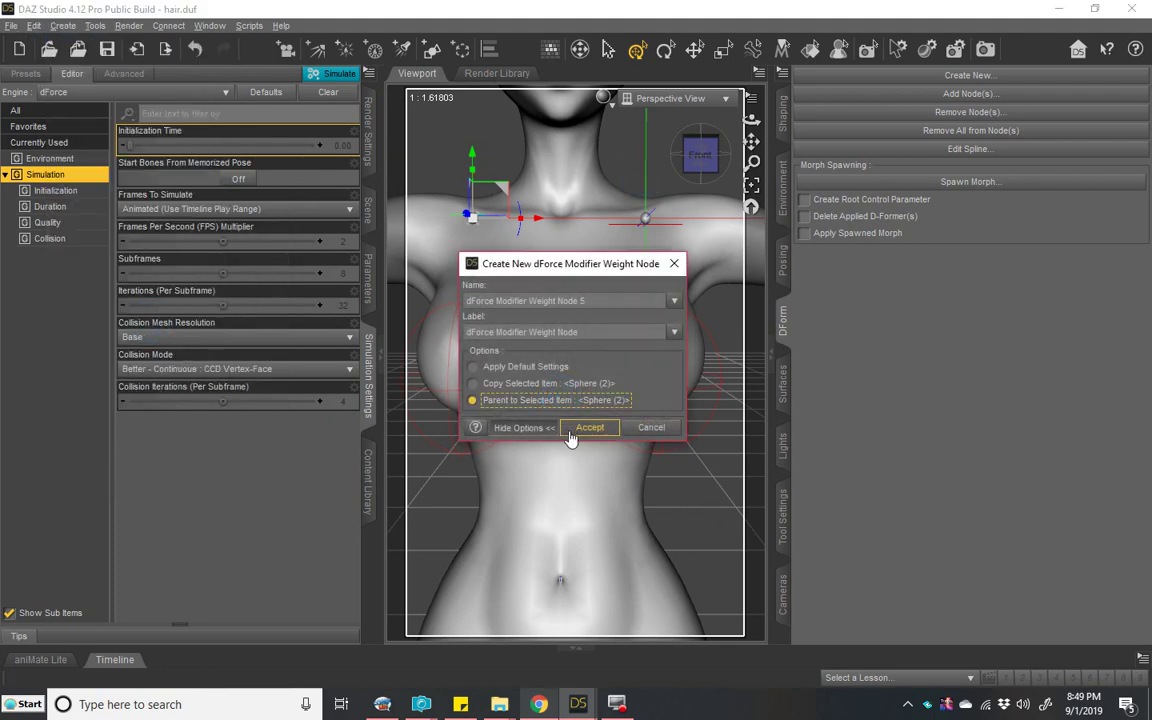
left_click(598, 430)
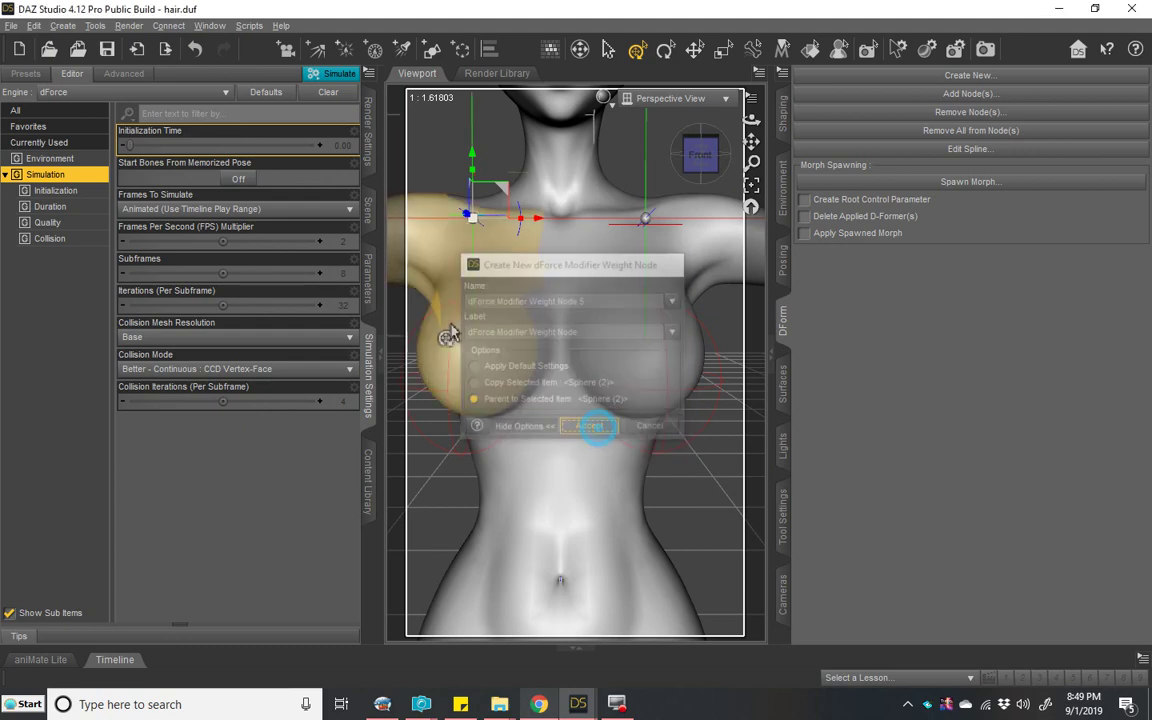
Step: Activate the Node Weight Map Brush for Sphere (2)'s new weight node and add the dForce Simulation Influence Weights map
left_click(368, 208)
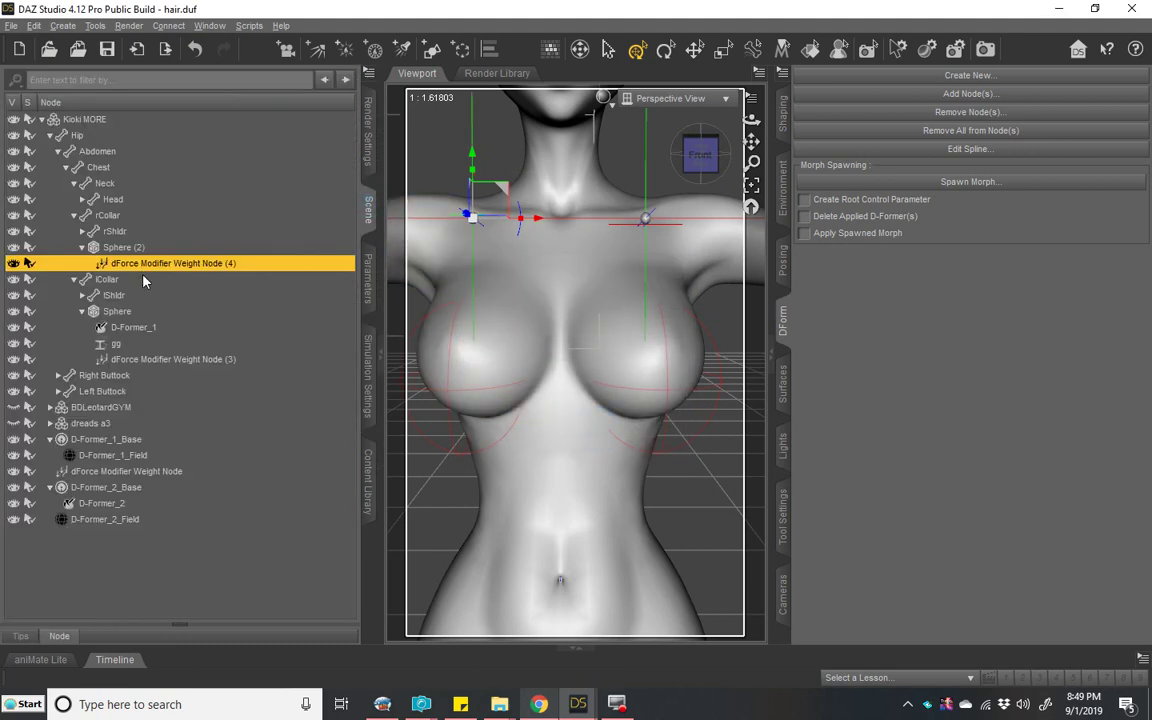
left_click(784, 528)
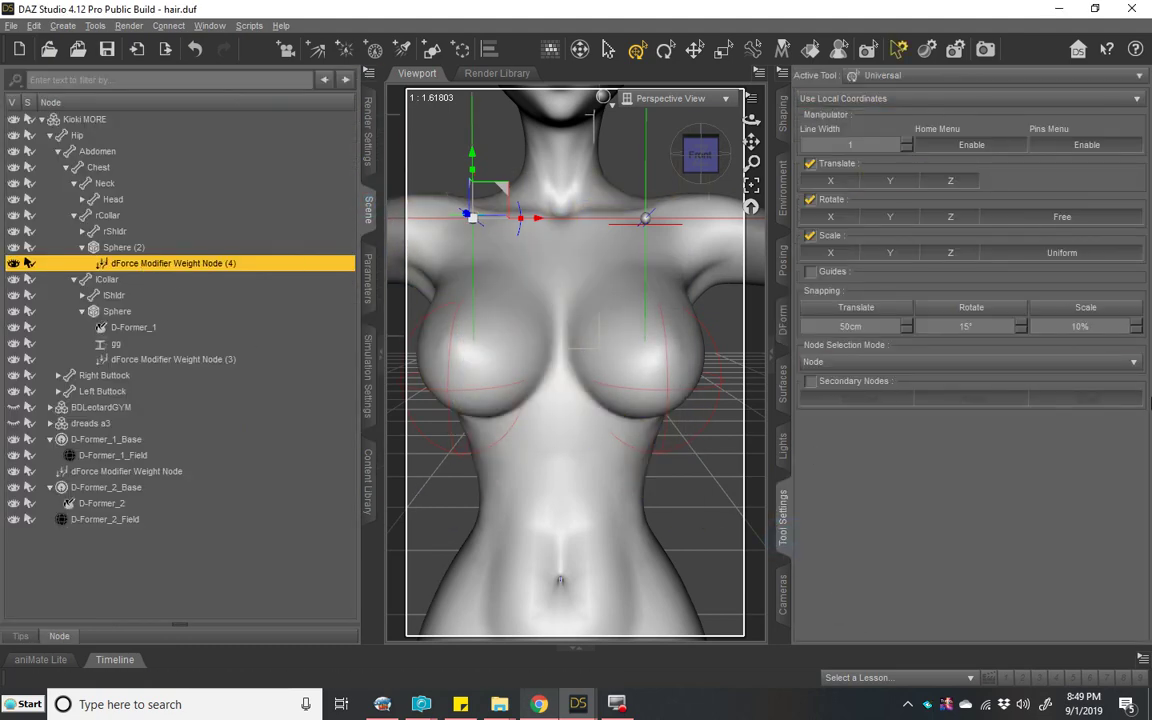
left_click(1005, 77)
left_click(908, 311)
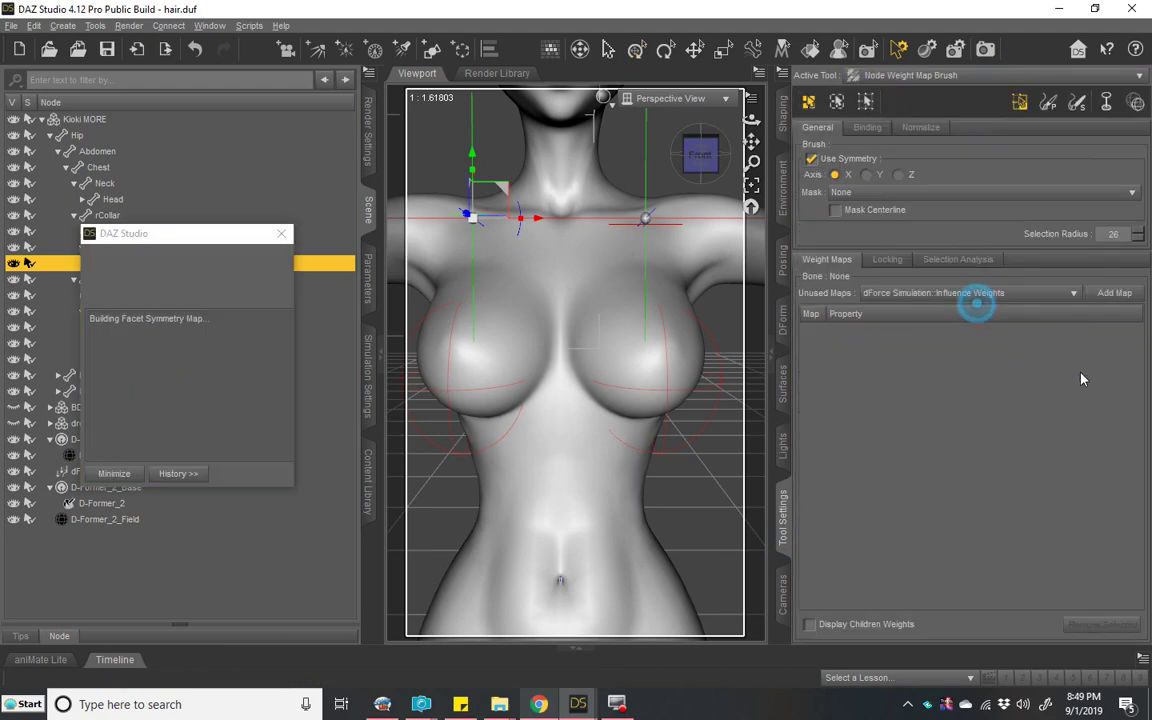
left_click(1114, 292)
Step: Clear the influence weight from the top faces of Sphere (2) and apply Weight Map Symmetry on X, left to right
scroll(478, 195, "up", 5)
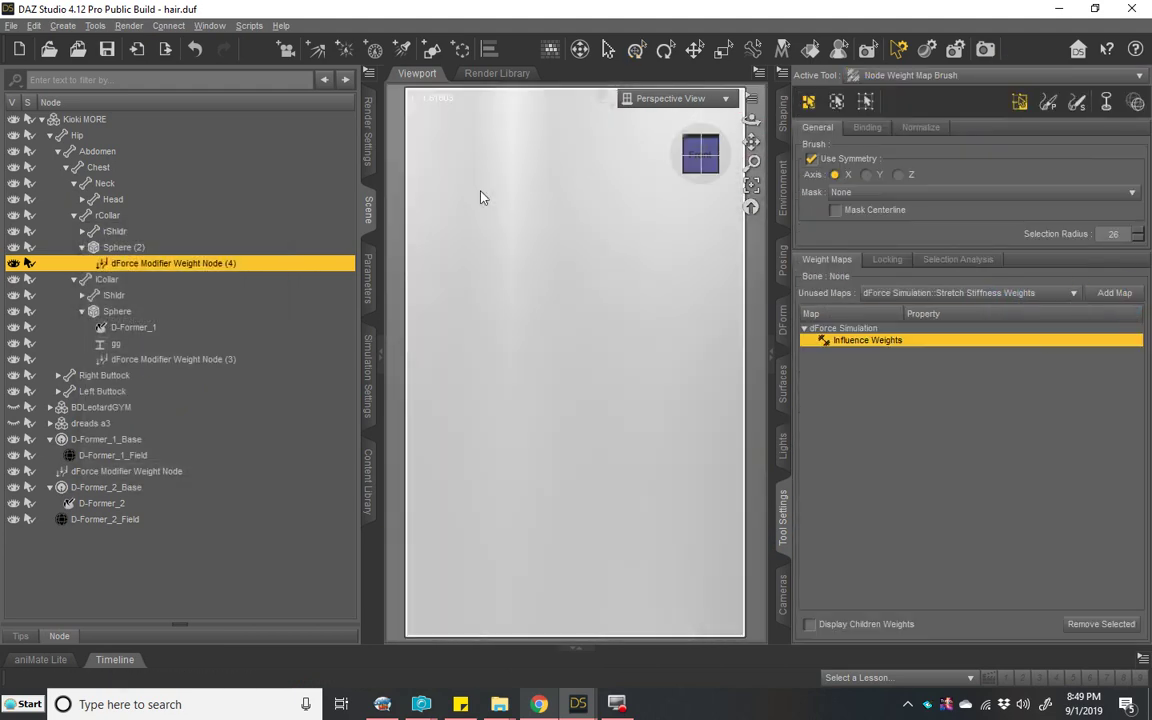
scroll(600, 213, "down", 3)
mouse_move(752, 118)
left_mouse_down()
mouse_move(700, 152)
mouse_move(682, 130)
left_mouse_up()
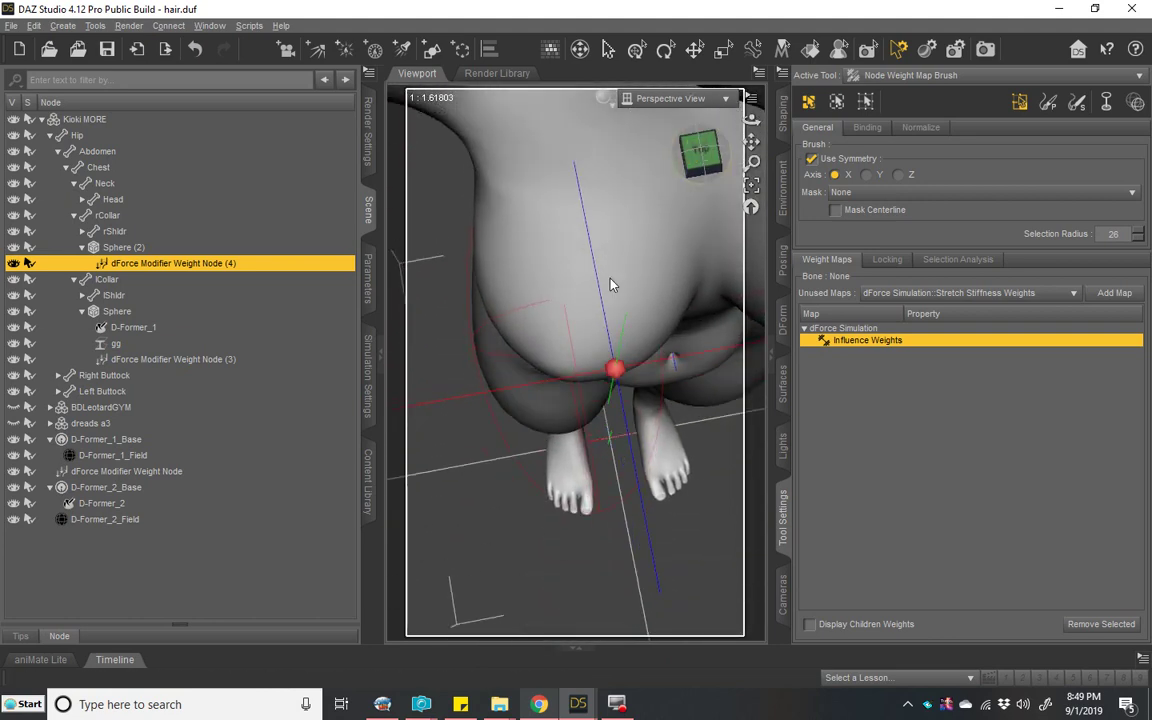
scroll(620, 300, "up", 2)
left_click_drag(752, 143, 752, 143)
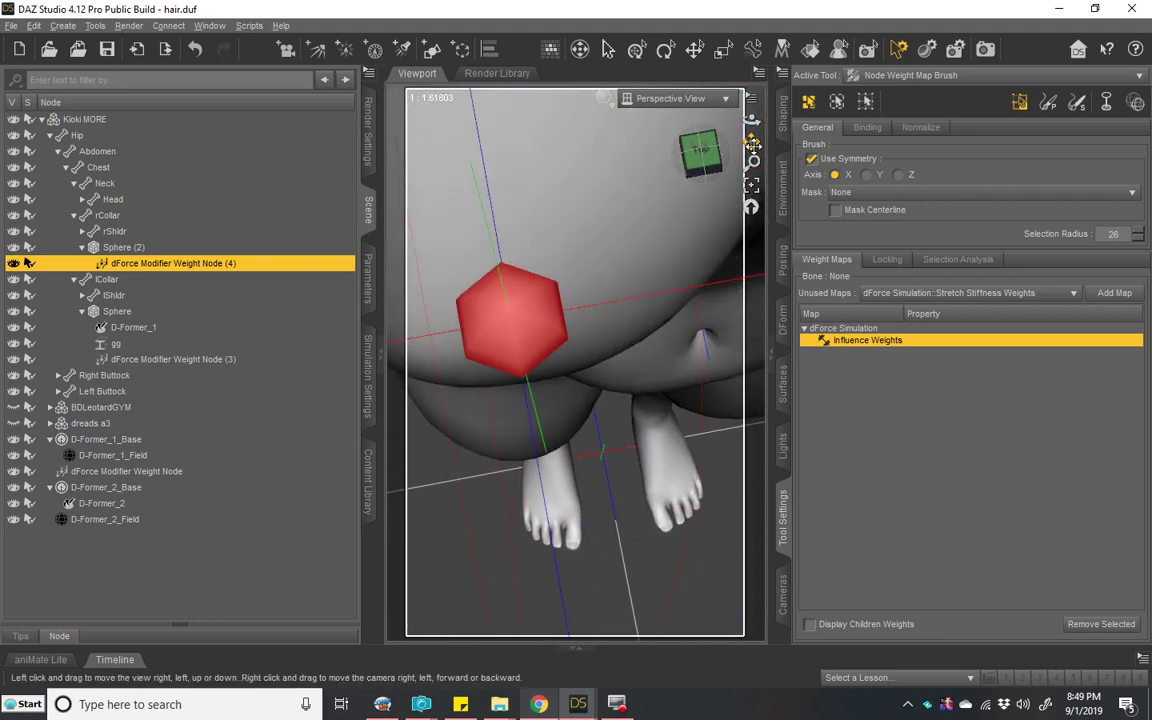
right_click(497, 310)
mouse_move(545, 452)
left_click(648, 458)
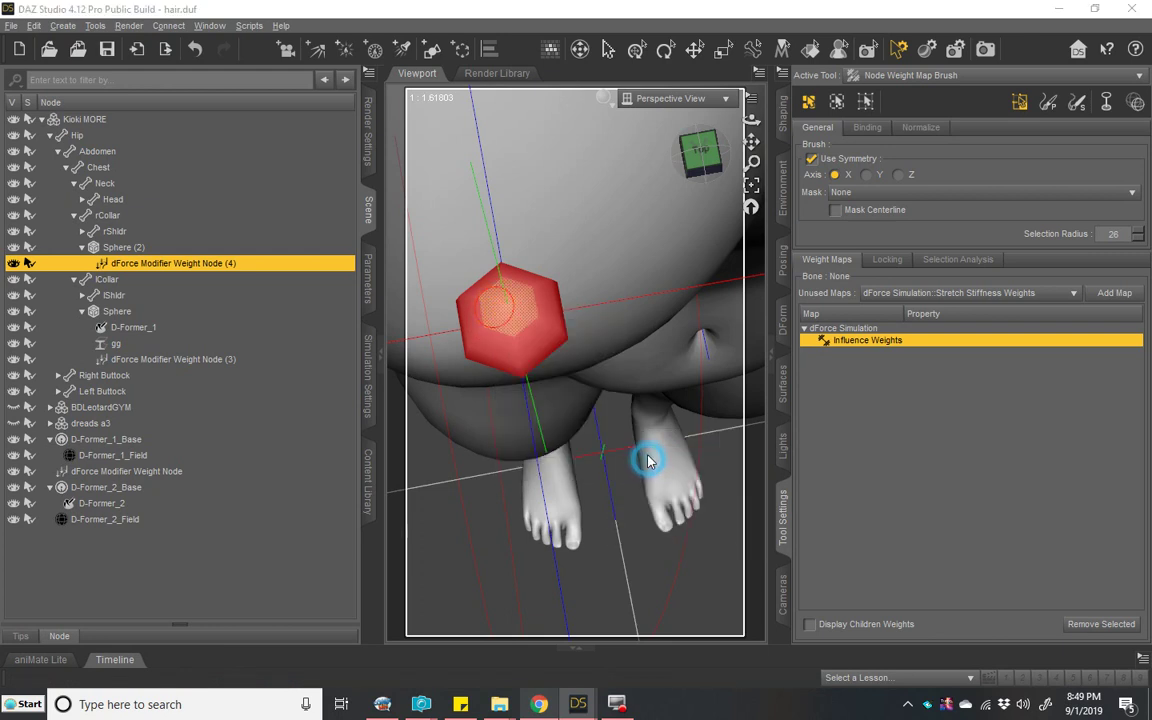
left_click(560, 380)
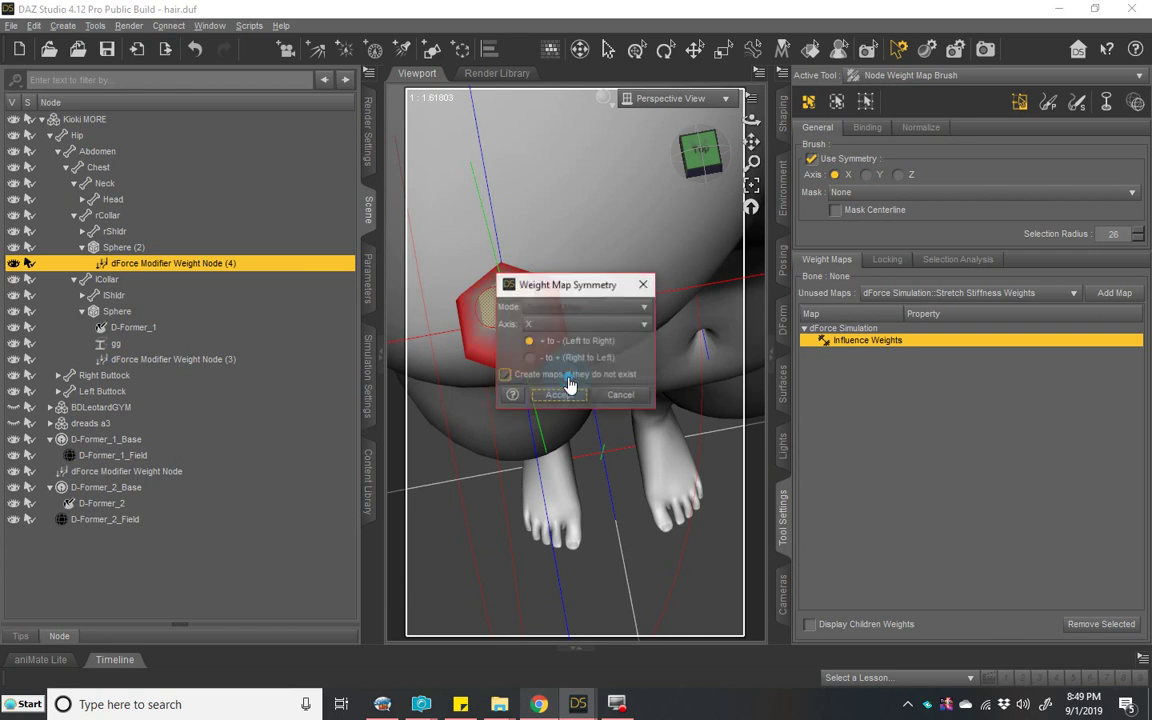
left_click(558, 390)
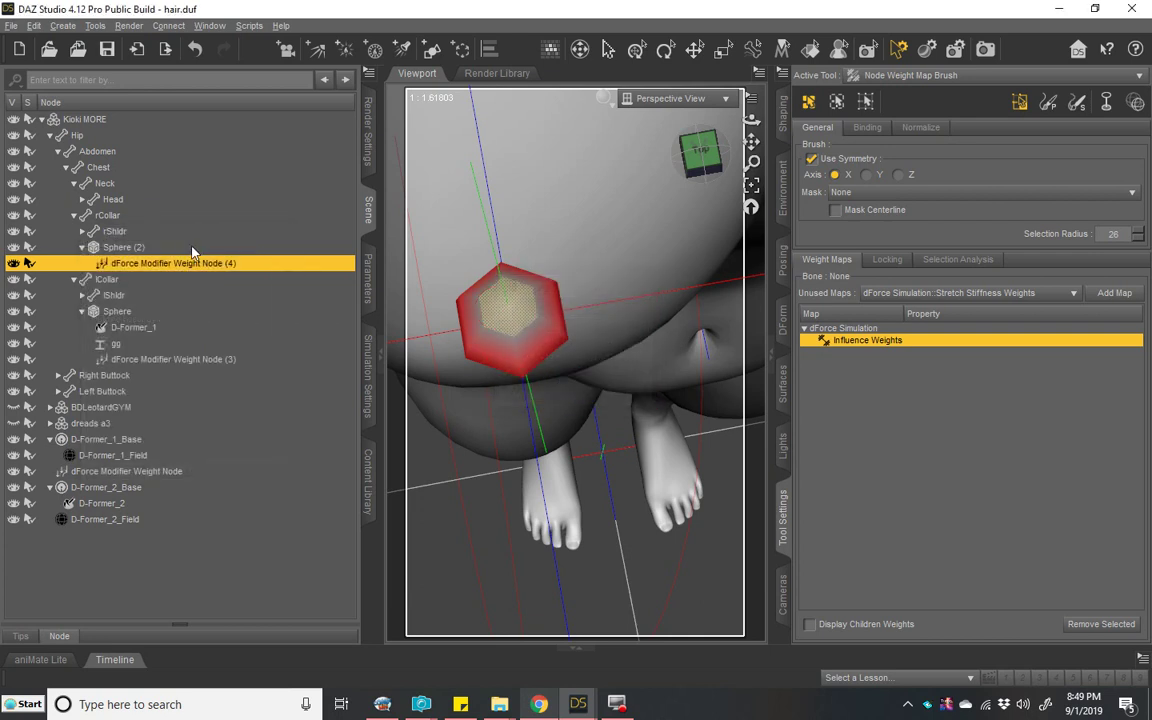
Step: Copy the surface settings of Sphere and paste them onto Sphere (2)
left_click(172, 248)
left_click(127, 311, "ctrl")
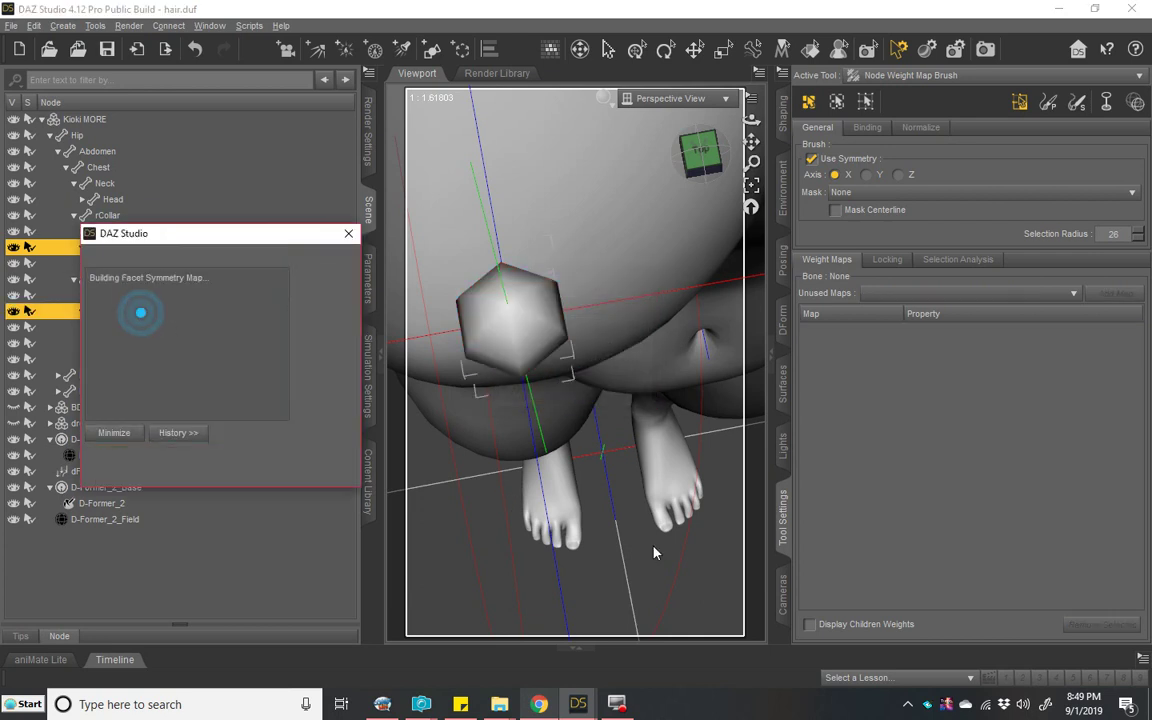
left_click(783, 385)
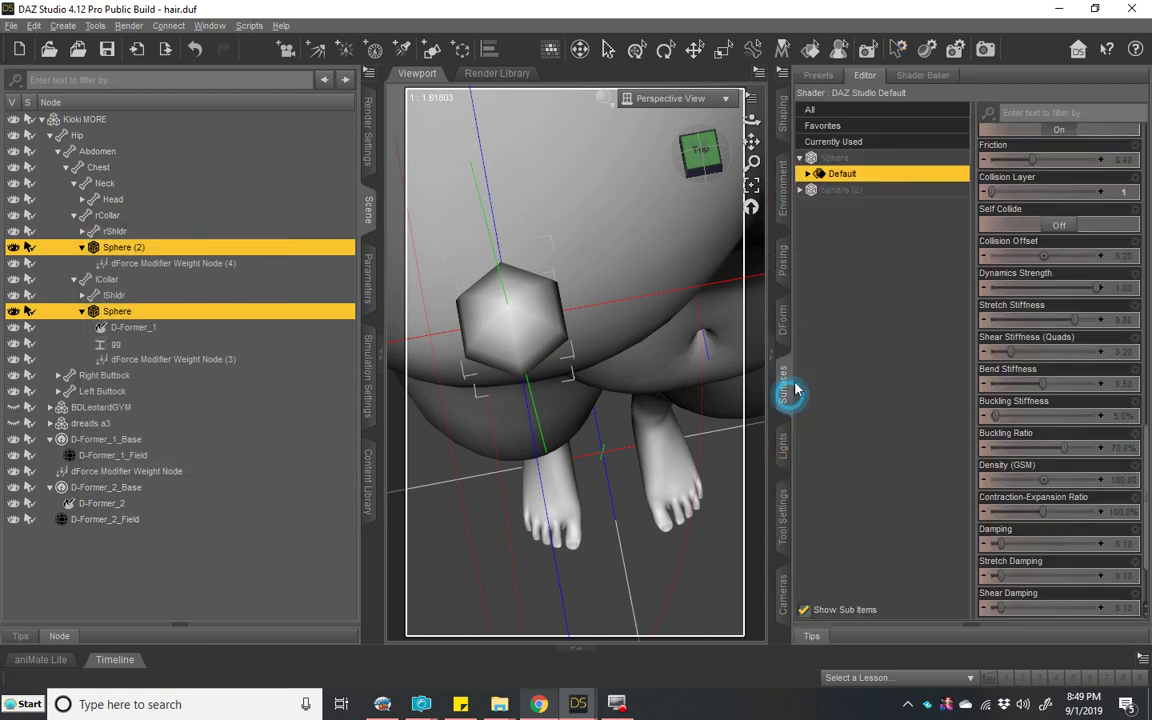
left_click(880, 157)
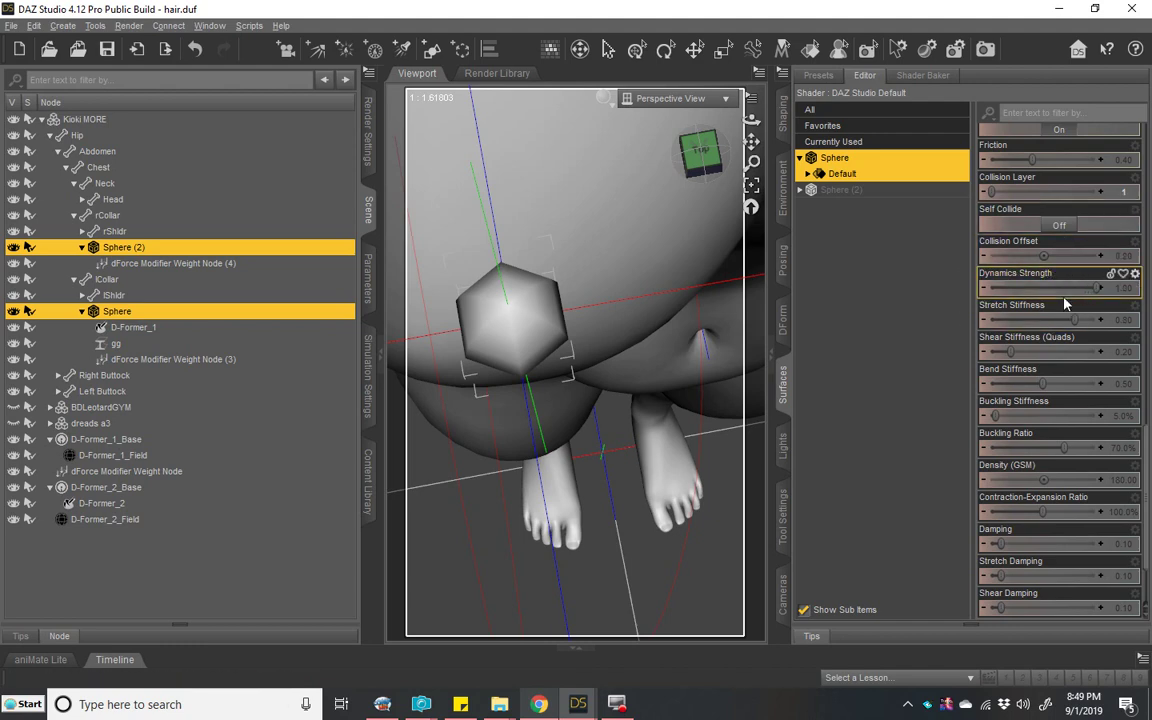
right_click(895, 166)
left_click(928, 168)
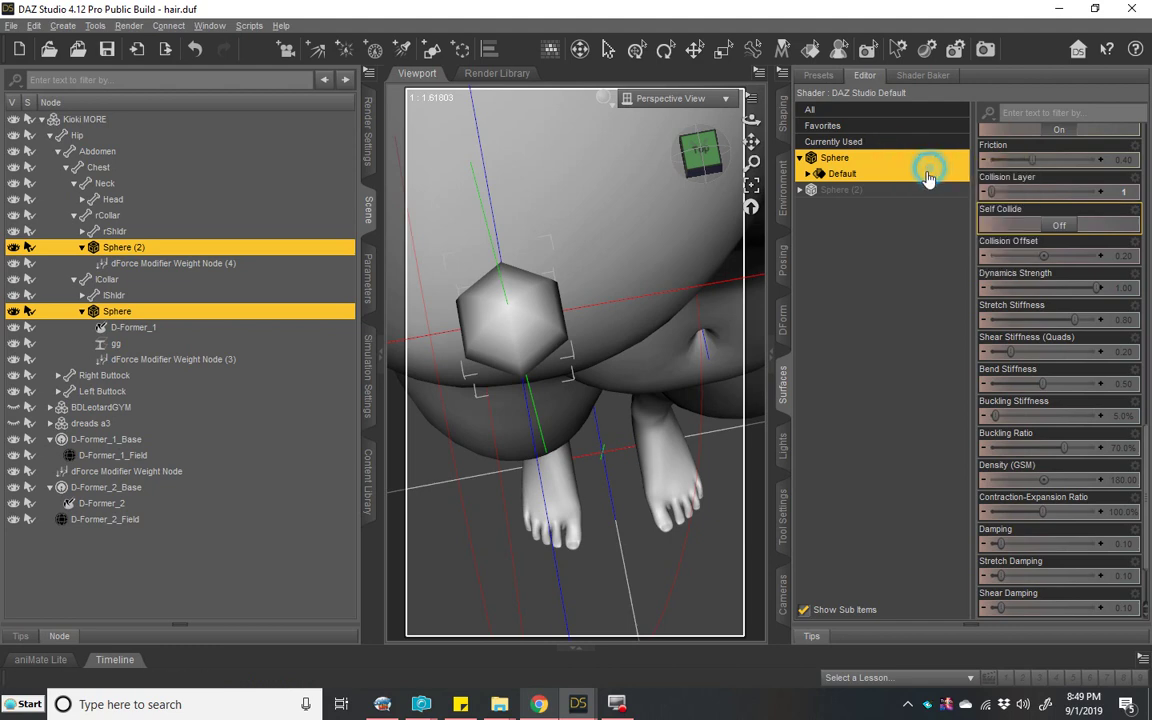
left_click(866, 189)
right_click(835, 190)
left_click(895, 216)
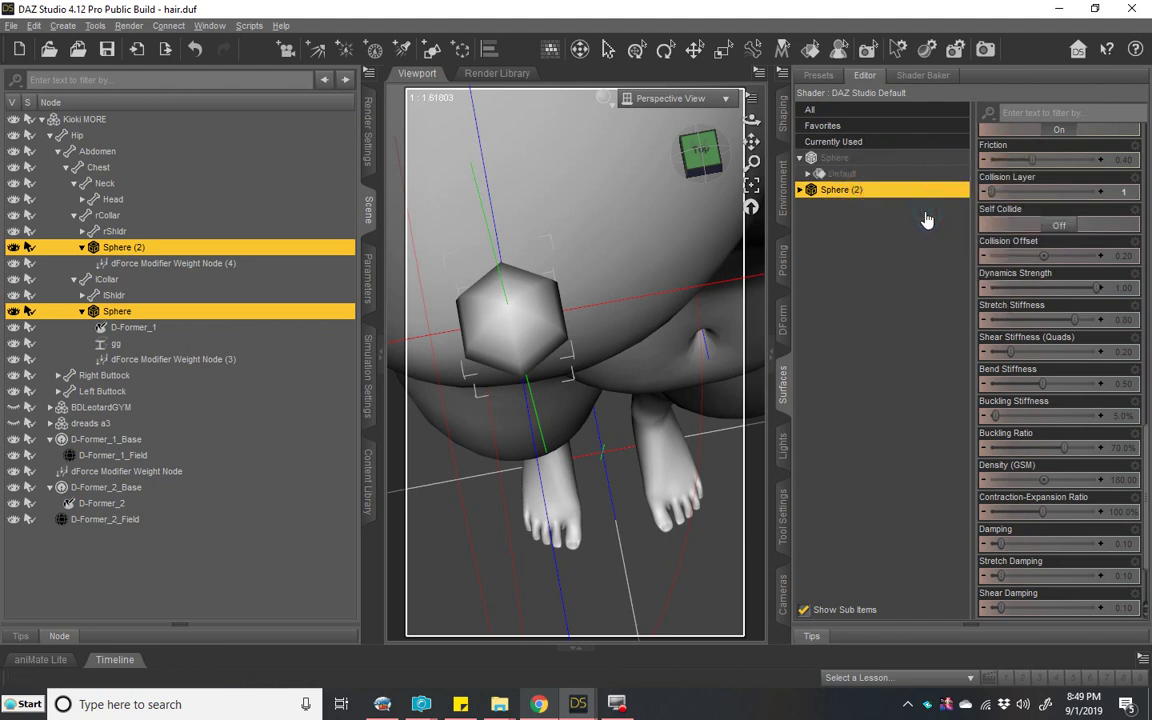
Step: Select the underside faces of Sphere (2) with the Geometry Editor
left_click_drag(537, 241, 689, 339, "alt")
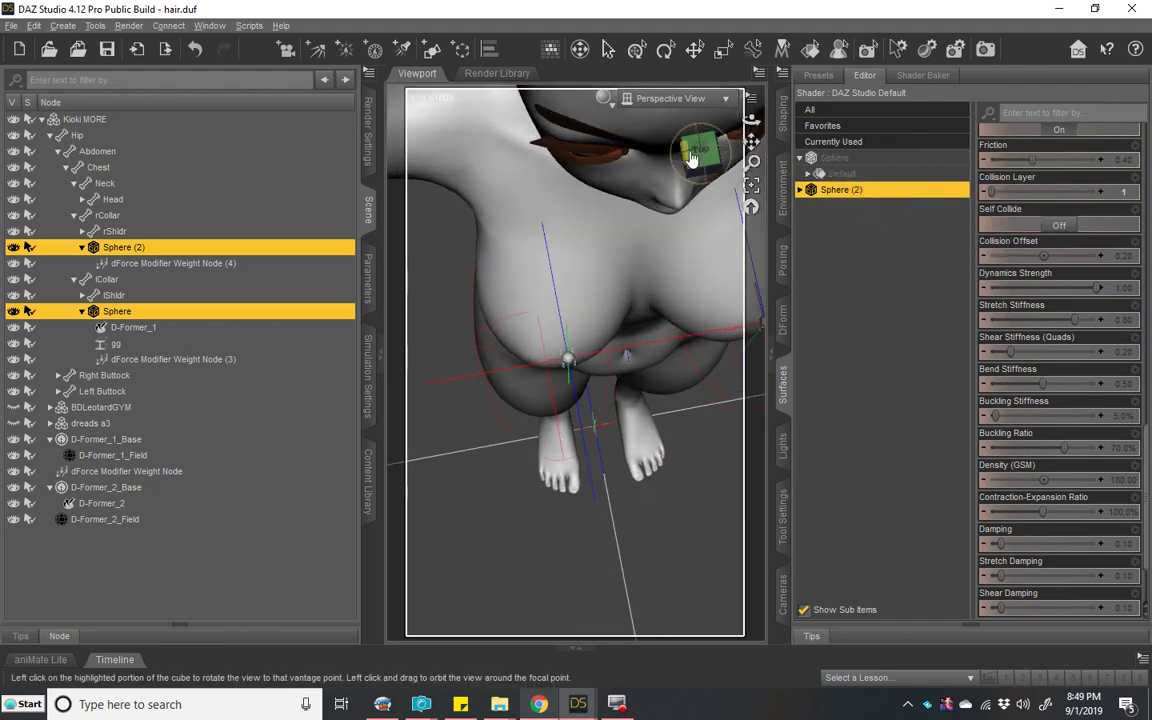
left_click_drag(699, 147, 697, 158)
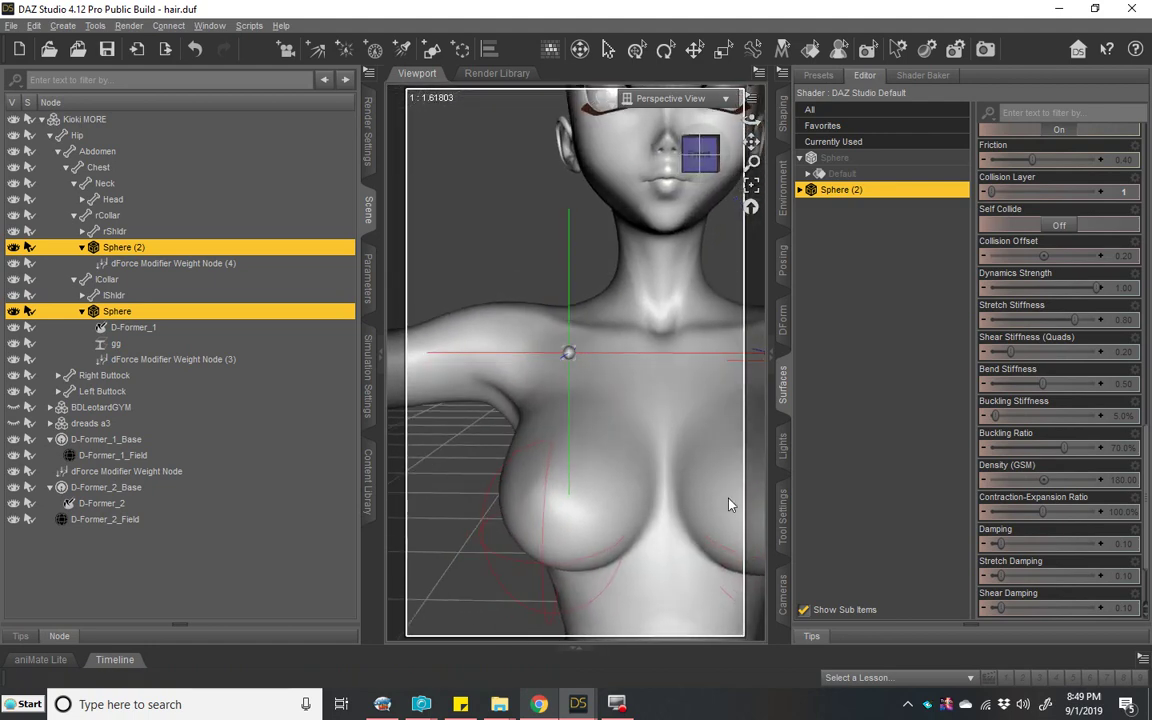
left_click(699, 168)
key("ctrl+f")
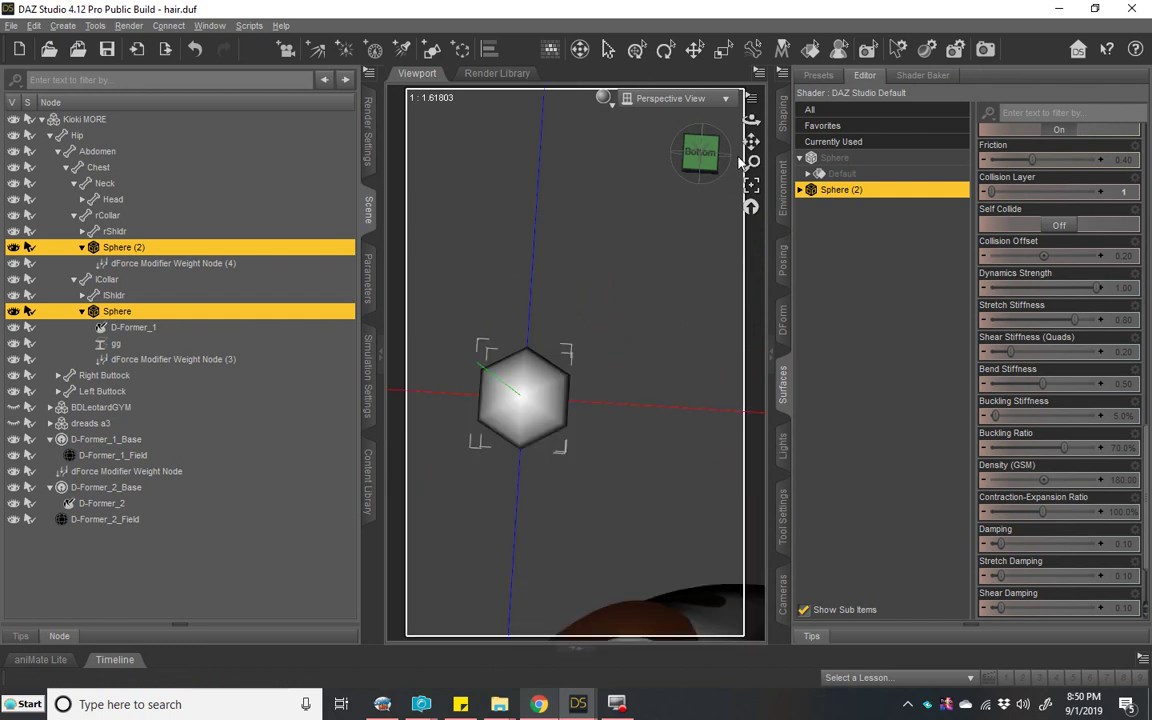
left_click_drag(740, 162, 712, 164)
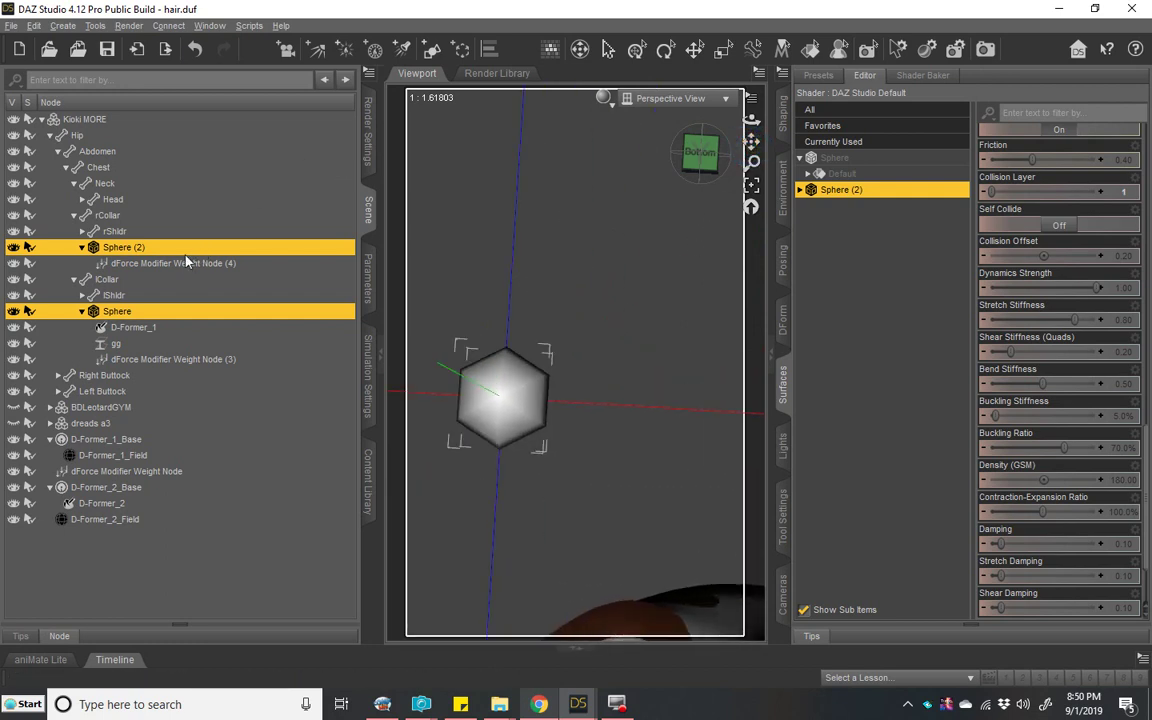
left_click(186, 262)
left_click(179, 247)
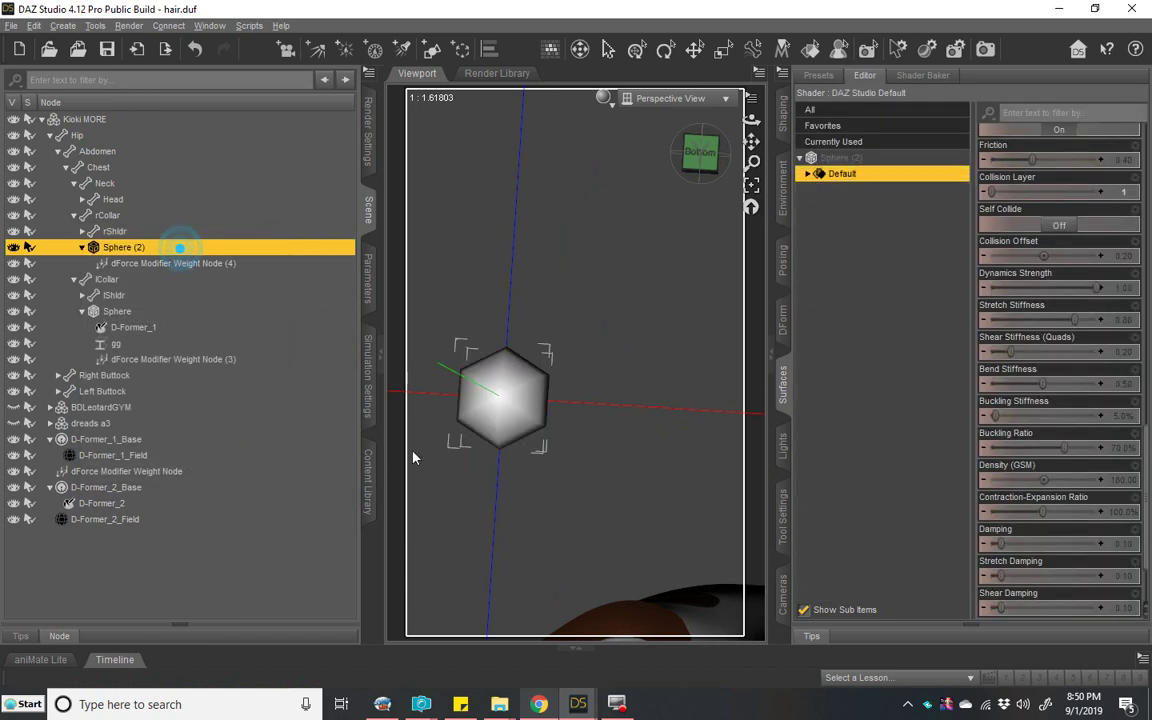
left_click(784, 520)
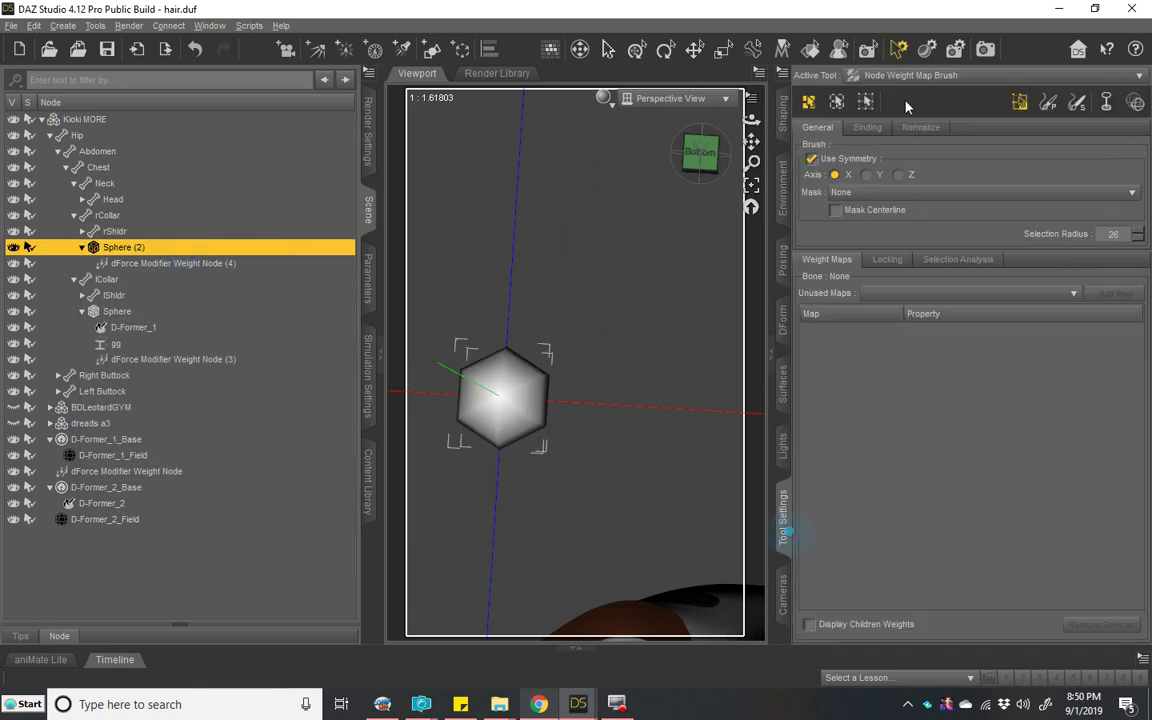
left_click(848, 78)
left_click(905, 268)
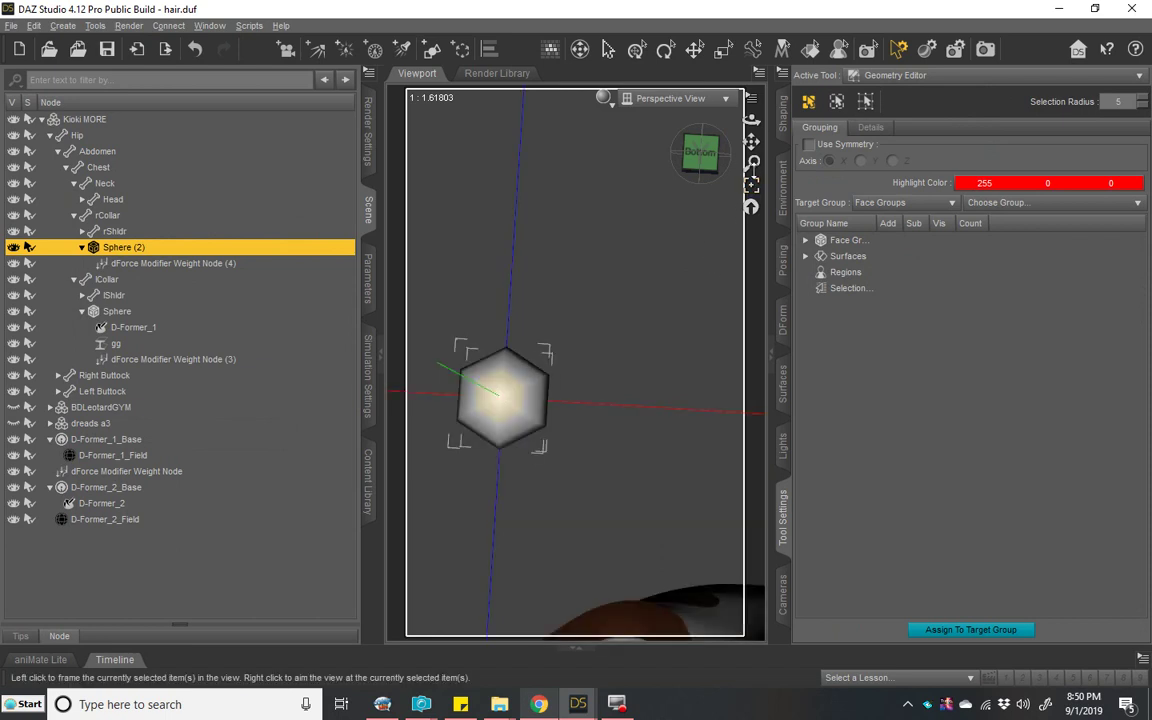
left_click_drag(752, 140, 721, 93)
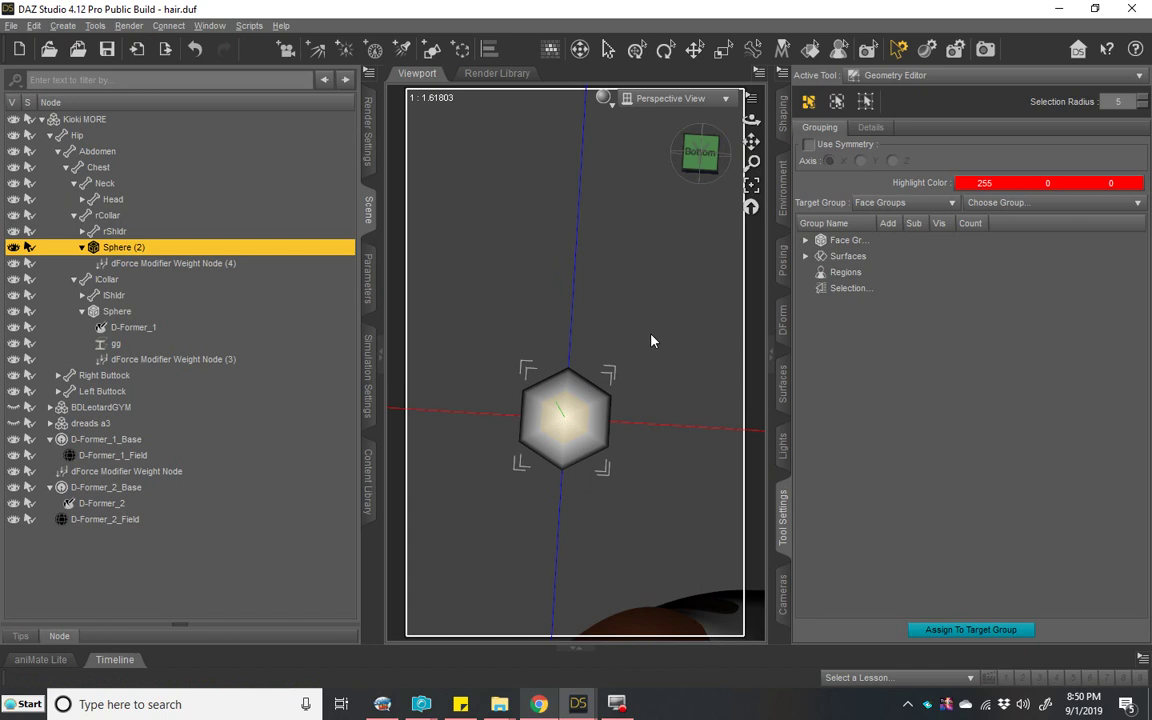
Step: Create a Rigid Follow Node named jiggle from the selected faces of Sphere (2)
right_click(551, 420)
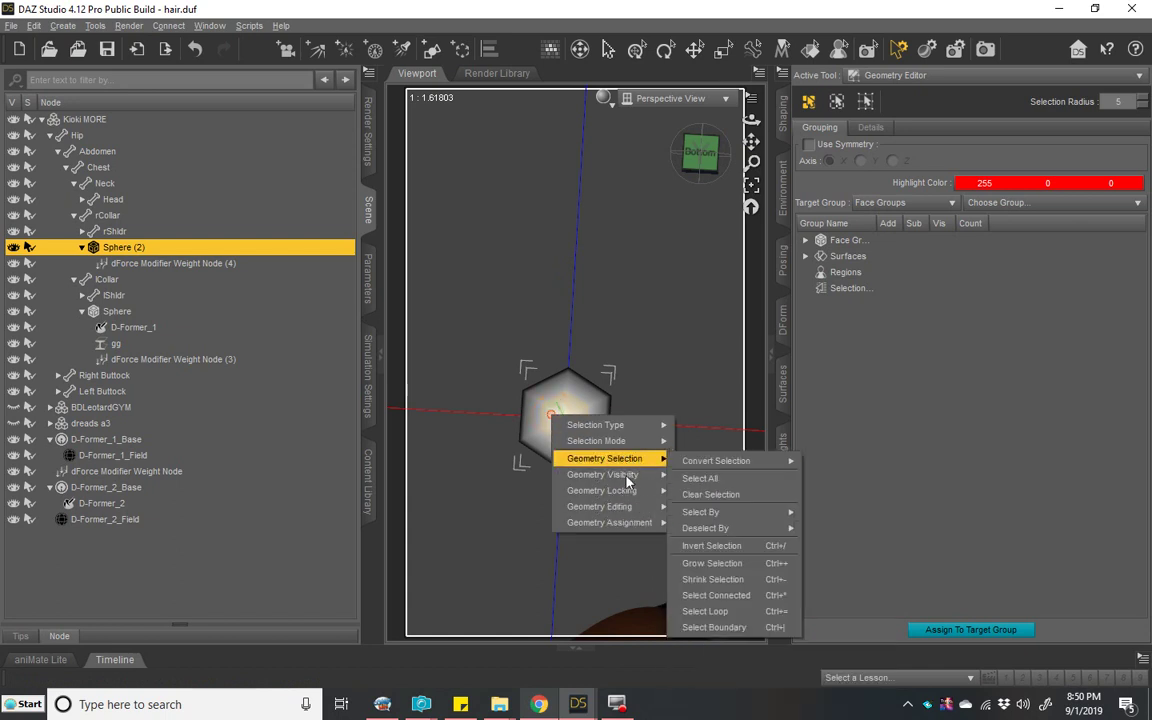
mouse_move(617, 522)
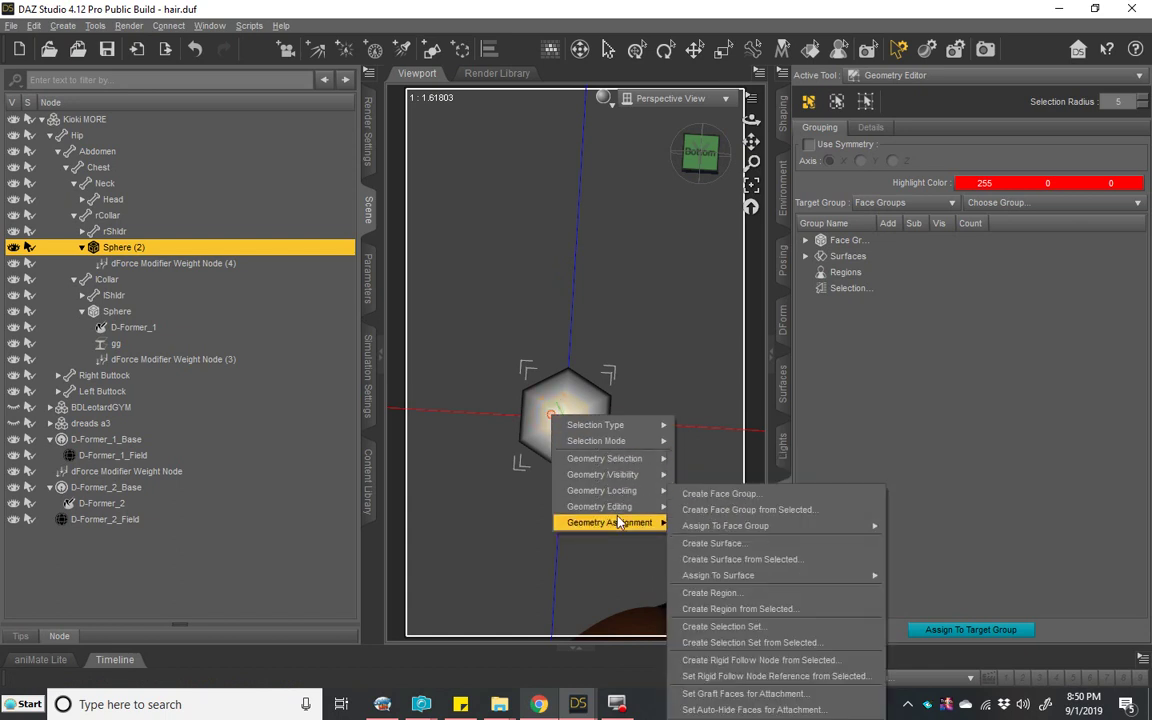
left_click(849, 665)
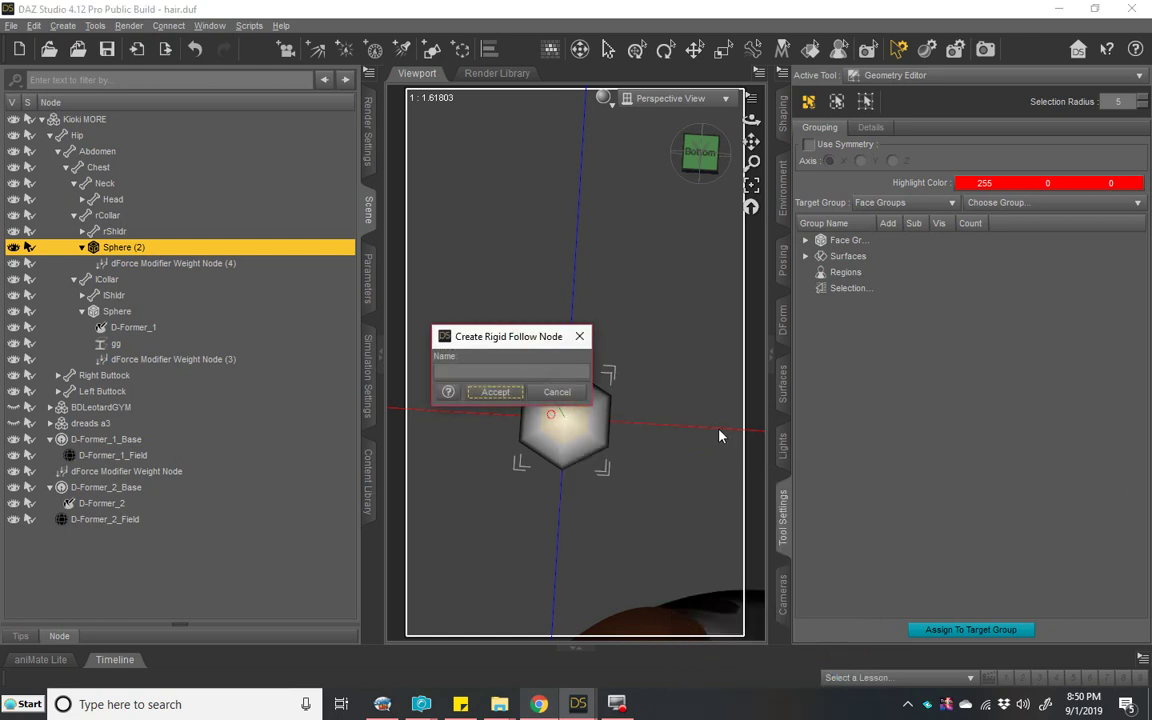
left_click(547, 368)
type("jiggle")
key("Return")
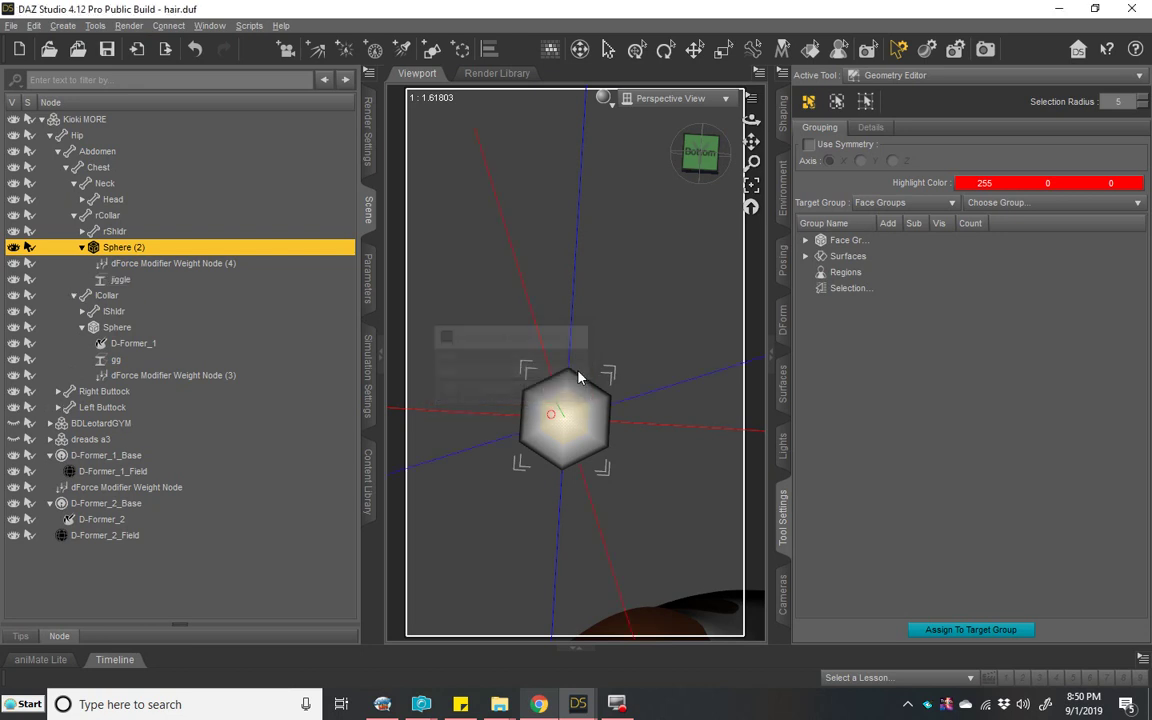
Step: Set the Y Translate of the jiggle node to 0
left_click(147, 281)
left_click(368, 285)
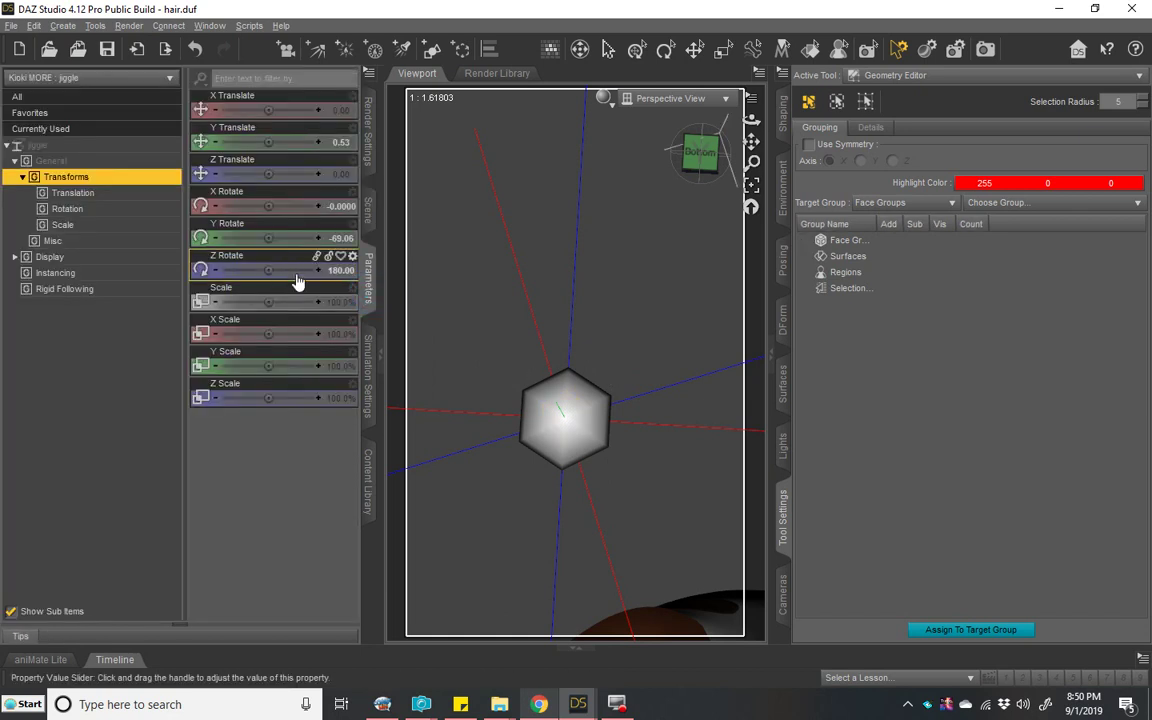
left_click(338, 142)
type("00")
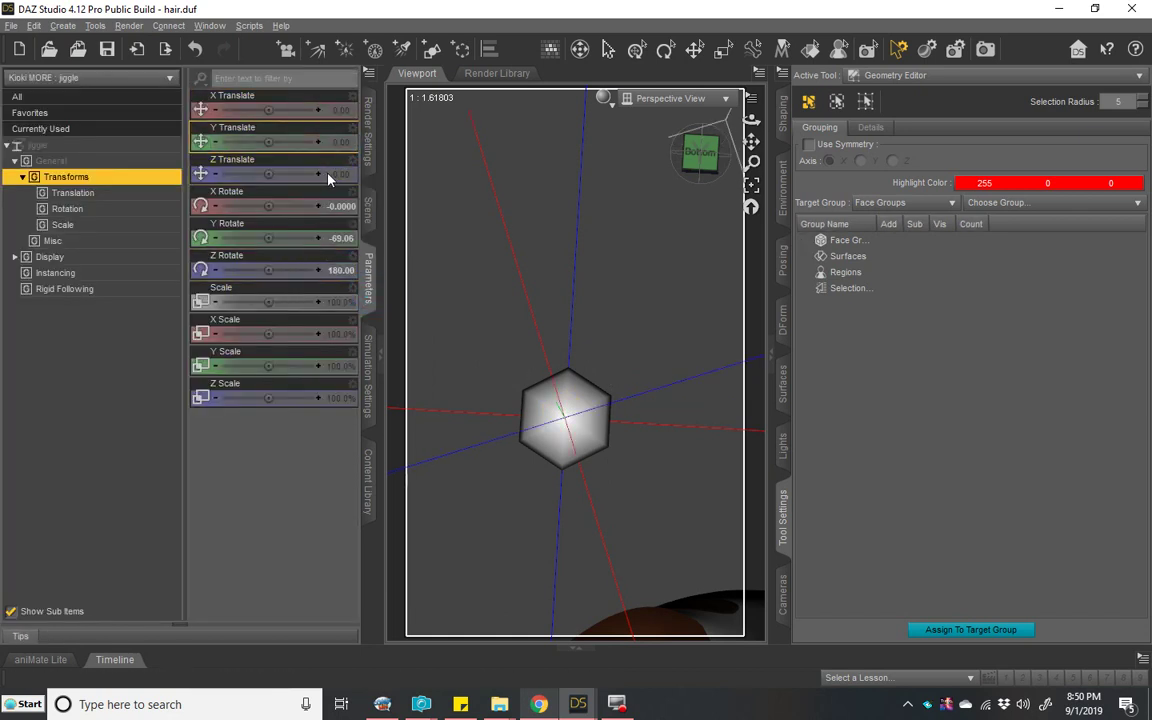
key("Return")
Step: Set the X, Y and Z Rotate values of the jiggle node to 0
left_click(326, 238)
type("0")
key("Return")
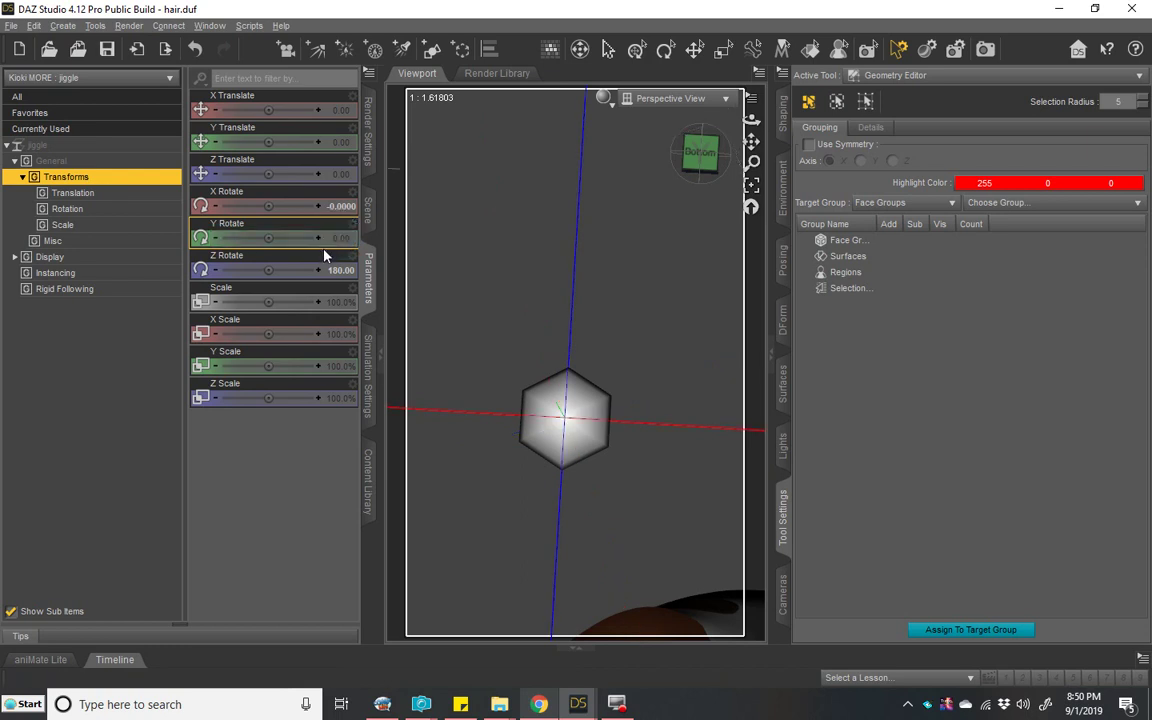
left_click(338, 270)
type("0")
key("Return")
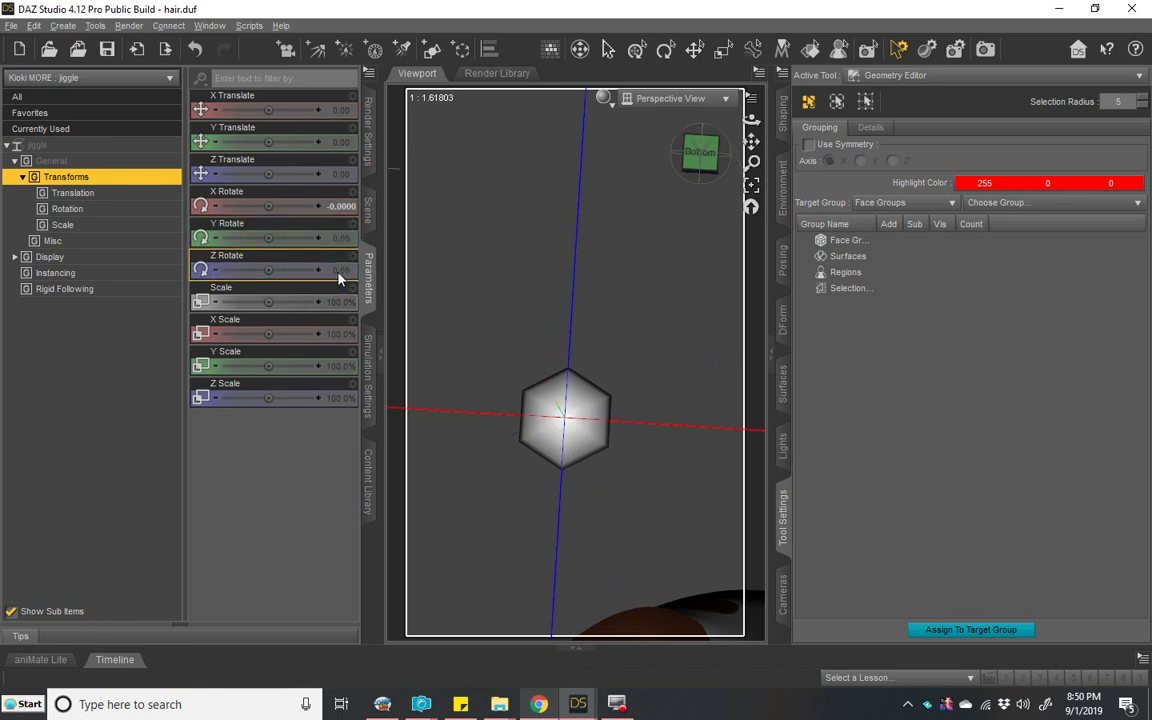
left_click(340, 206)
type("086")
key("Return")
Step: Check the limit settings of the gg node's X Translate parameter for comparison with the jiggle node
left_click(368, 210)
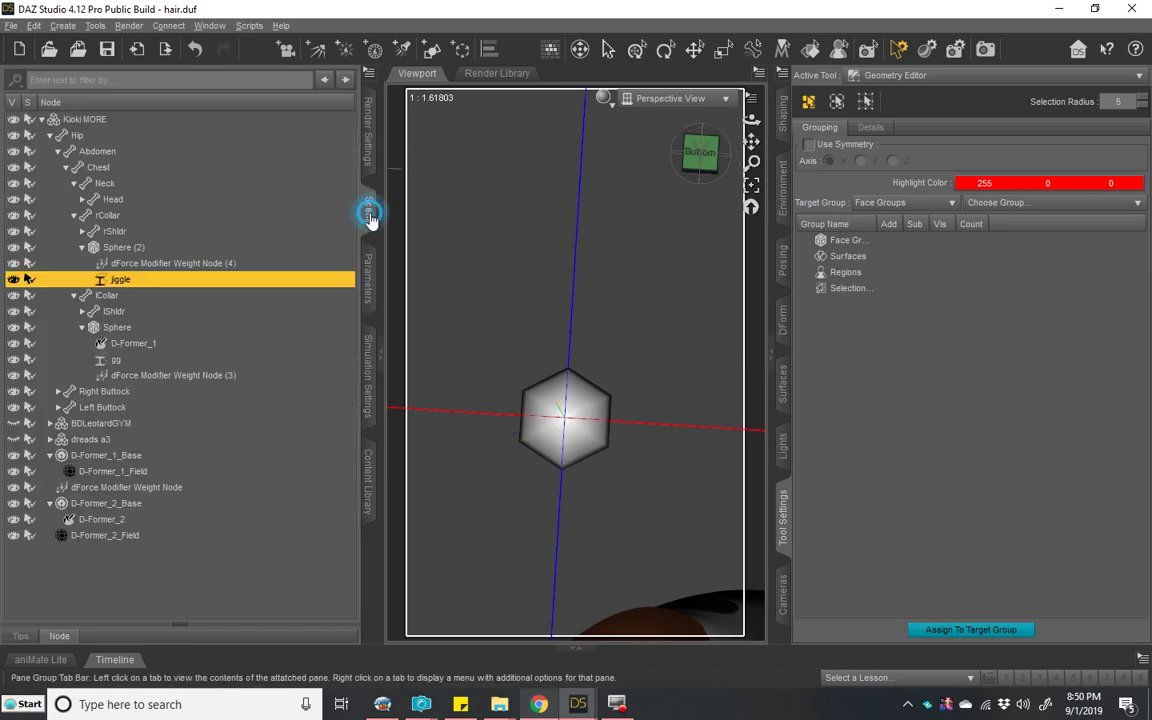
left_click(143, 359, "ctrl")
left_click(370, 290)
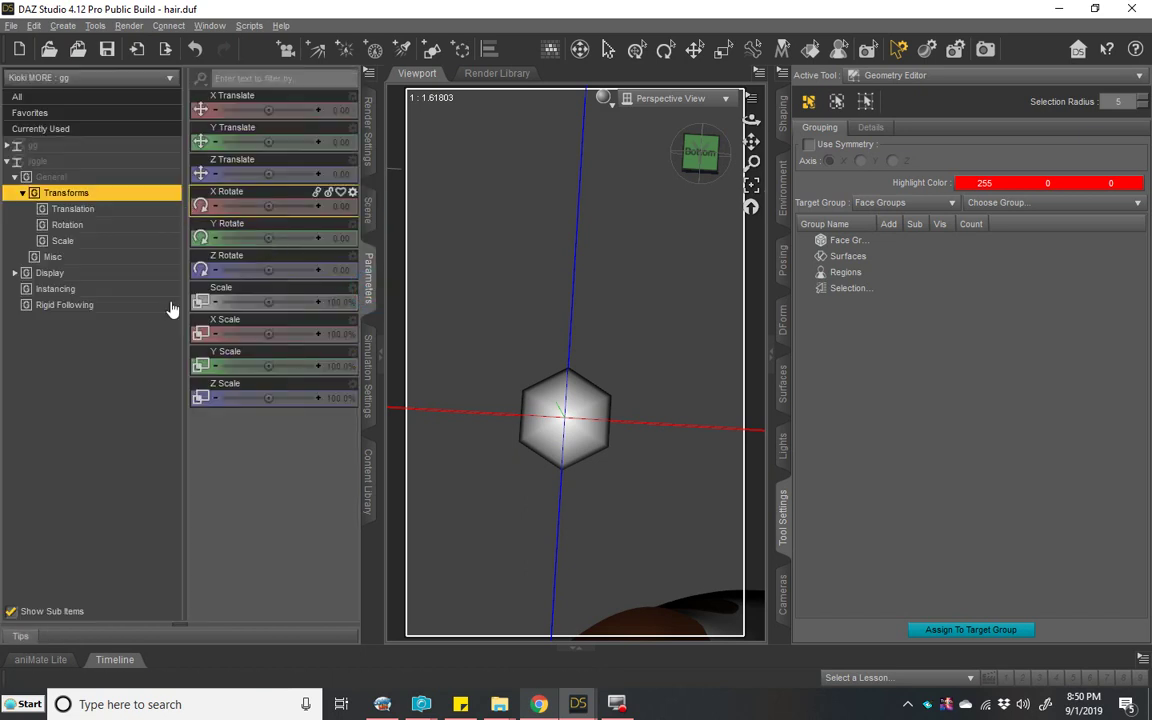
left_click(7, 146)
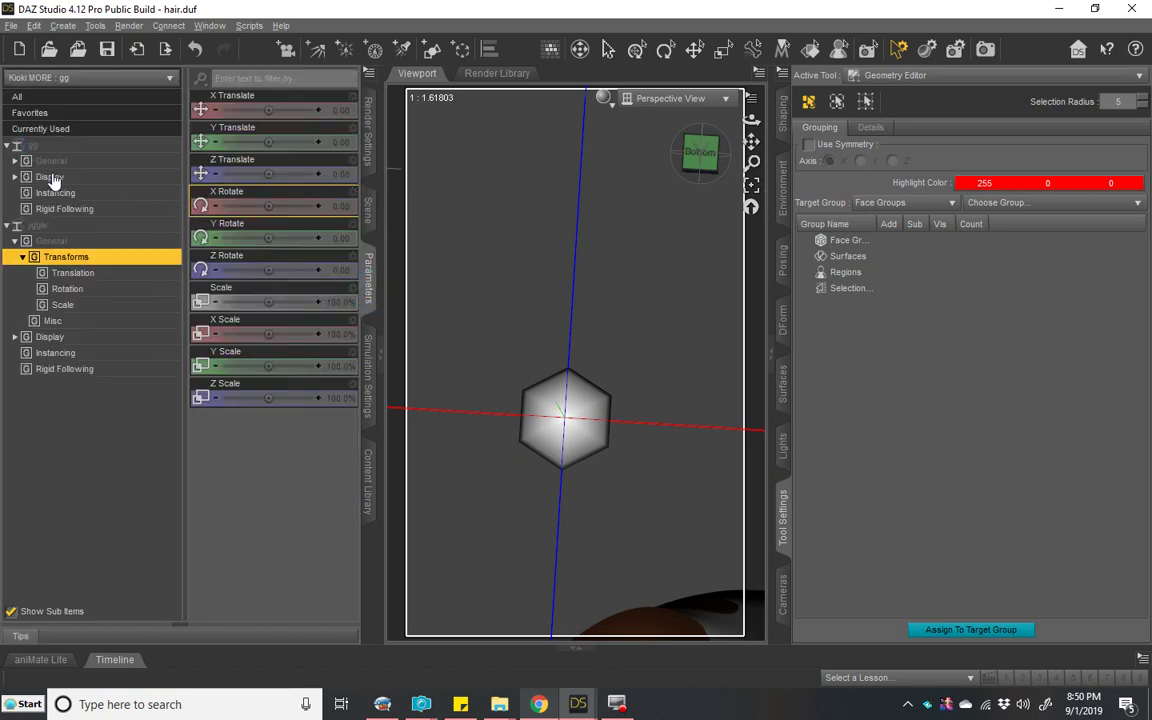
left_click(66, 164)
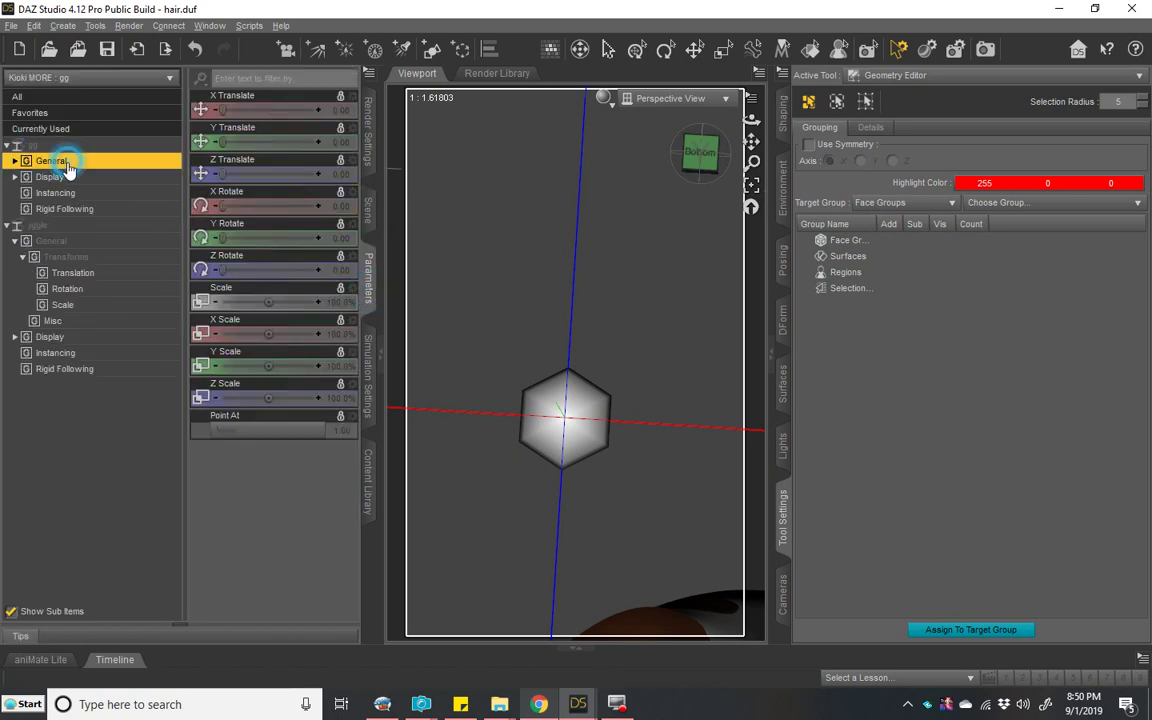
left_click(352, 96)
left_click(372, 110)
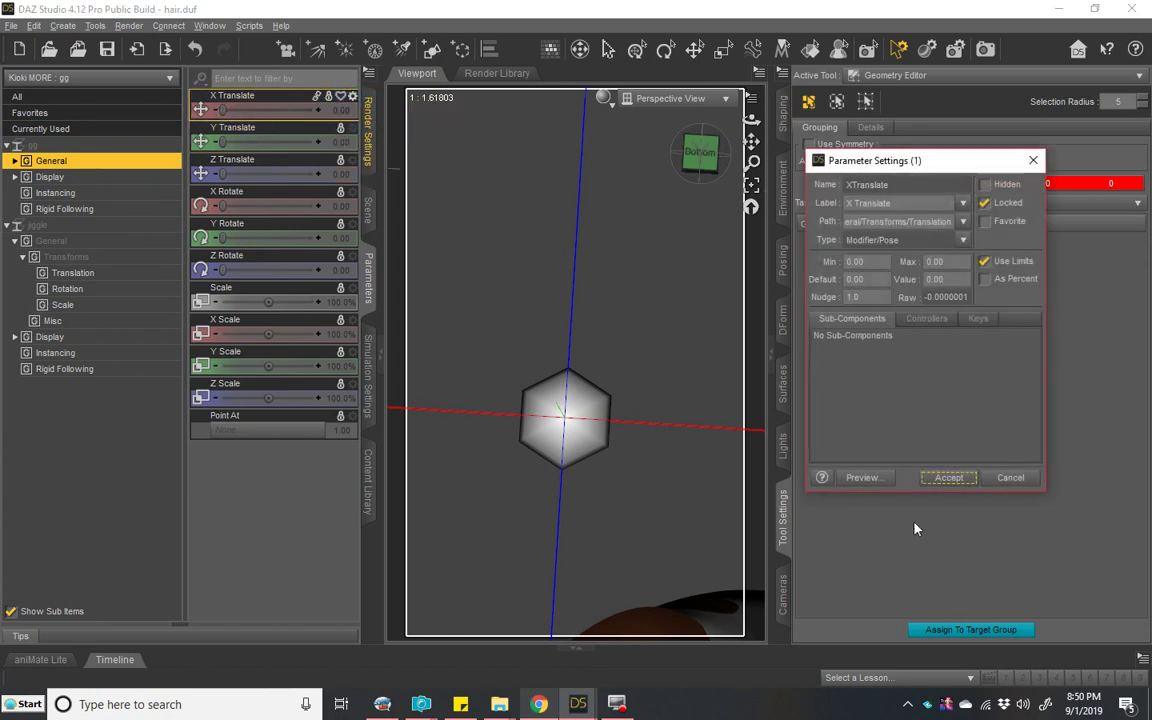
left_click(1000, 482)
Step: Enable limits on the jiggle node's X Translate parameter with a minimum and maximum of 0
left_click(368, 207)
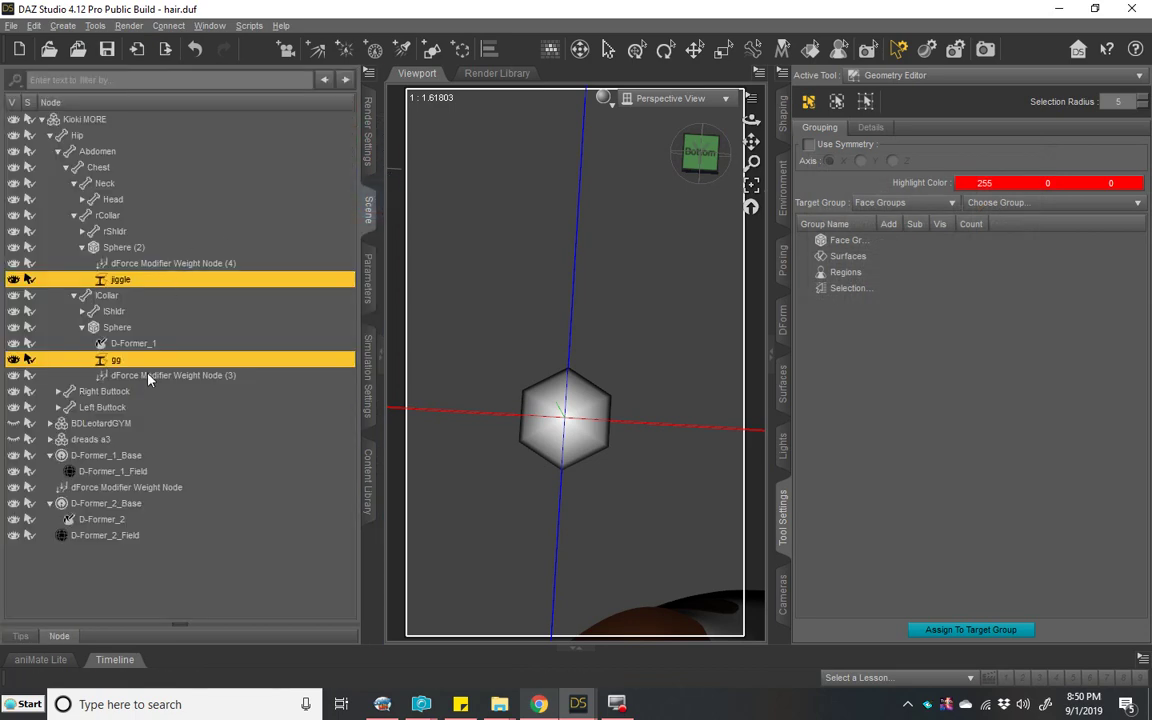
left_click(143, 282)
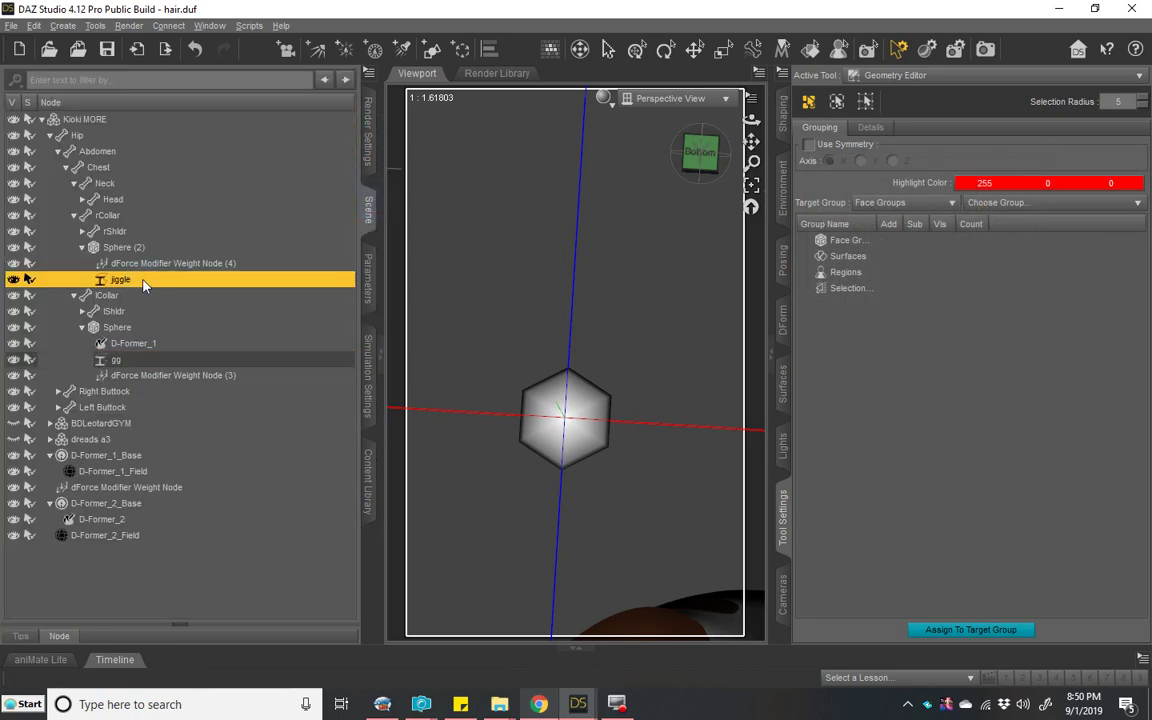
left_click(368, 296)
left_click(352, 95)
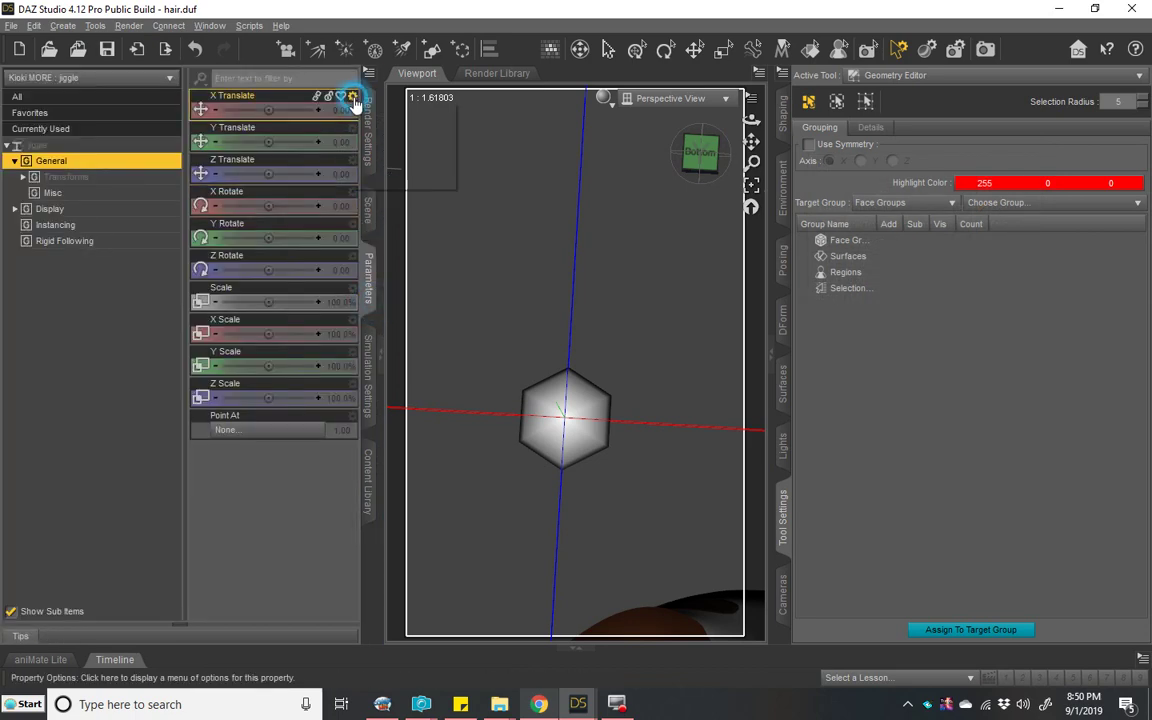
left_click(378, 113)
left_click(1000, 264)
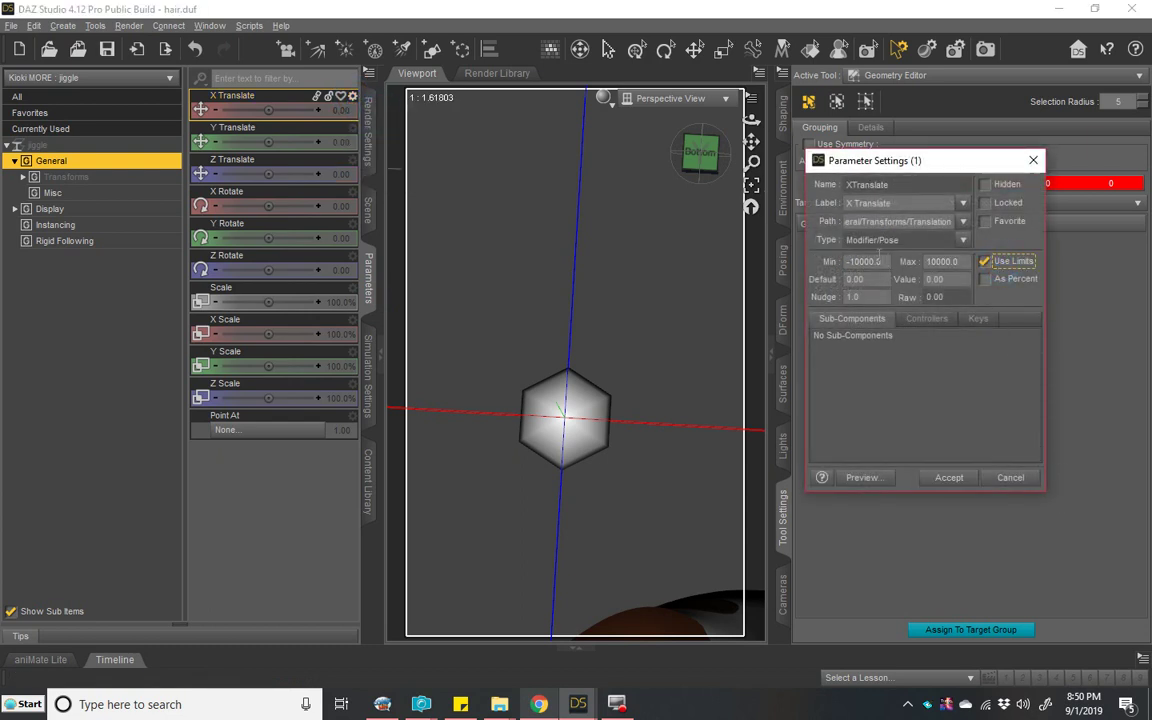
double_click(880, 264)
type("0")
key("Tab")
type("0")
key("Return")
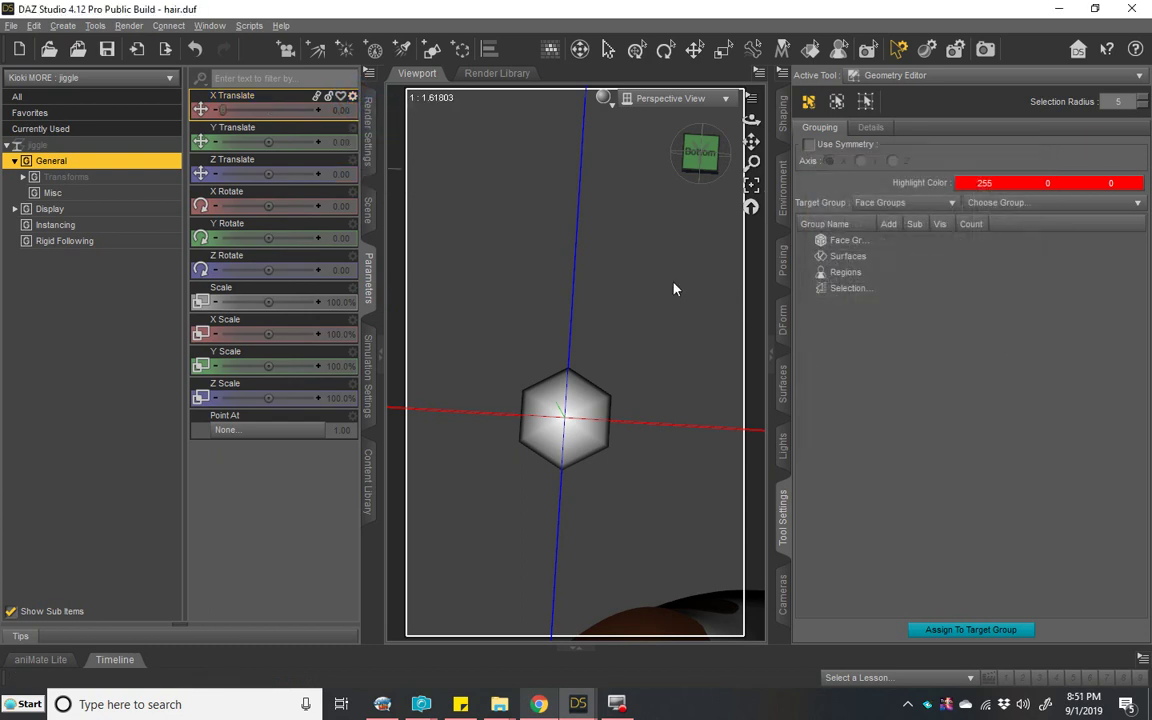
Step: Enable limits on the jiggle node's Y Translate parameter and restrict its range to 0
left_click(352, 131)
left_click(400, 141)
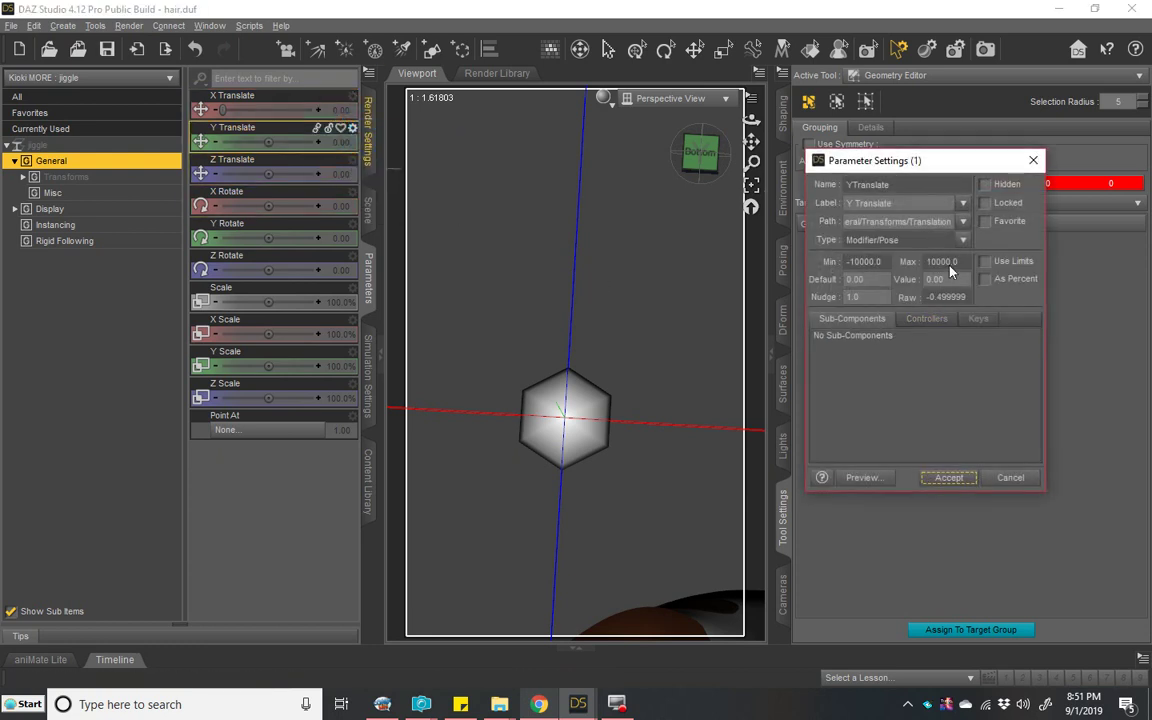
left_click(984, 262)
key("Tab")
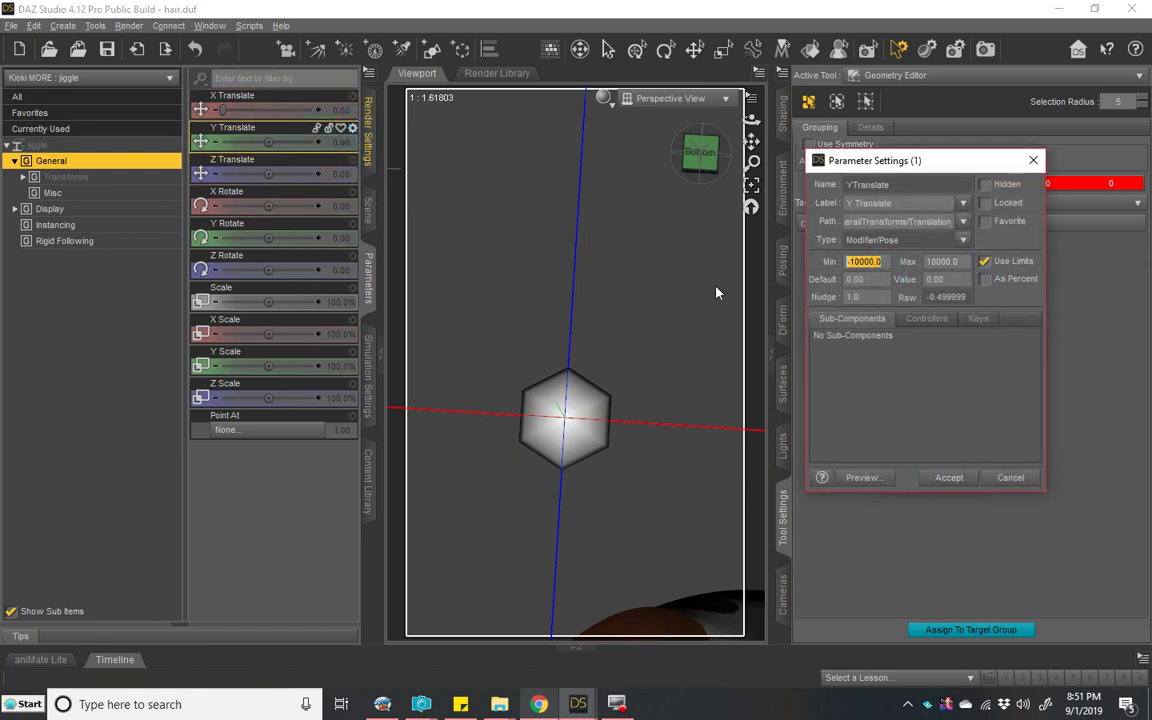
key("Tab")
key("Tab")
key("Return")
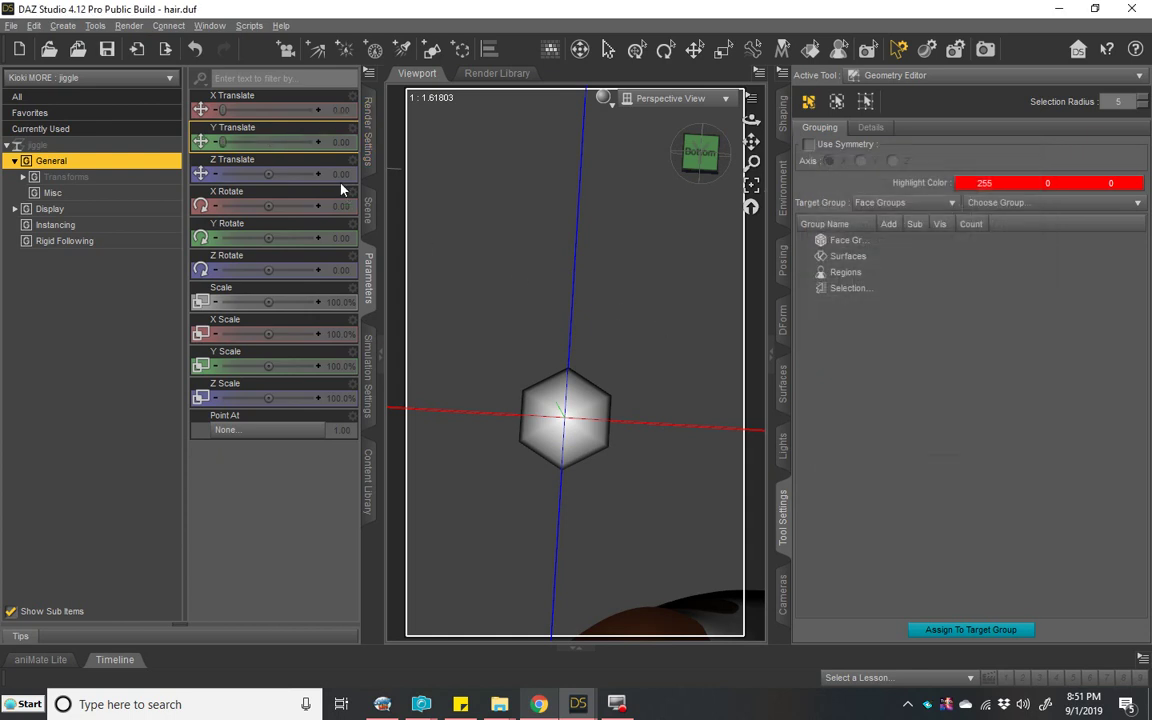
Step: Enable limits on the jiggle node's Z Translate parameter with a minimum and maximum of 0
left_click(352, 160)
left_click(373, 171)
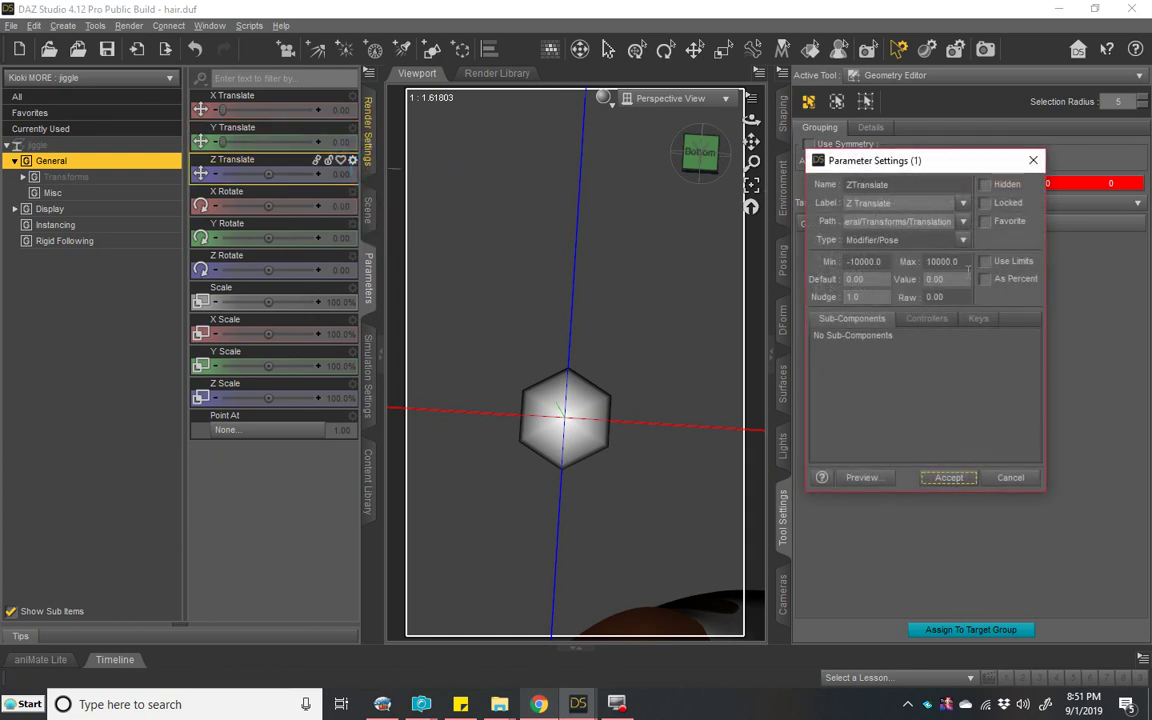
left_click(984, 262)
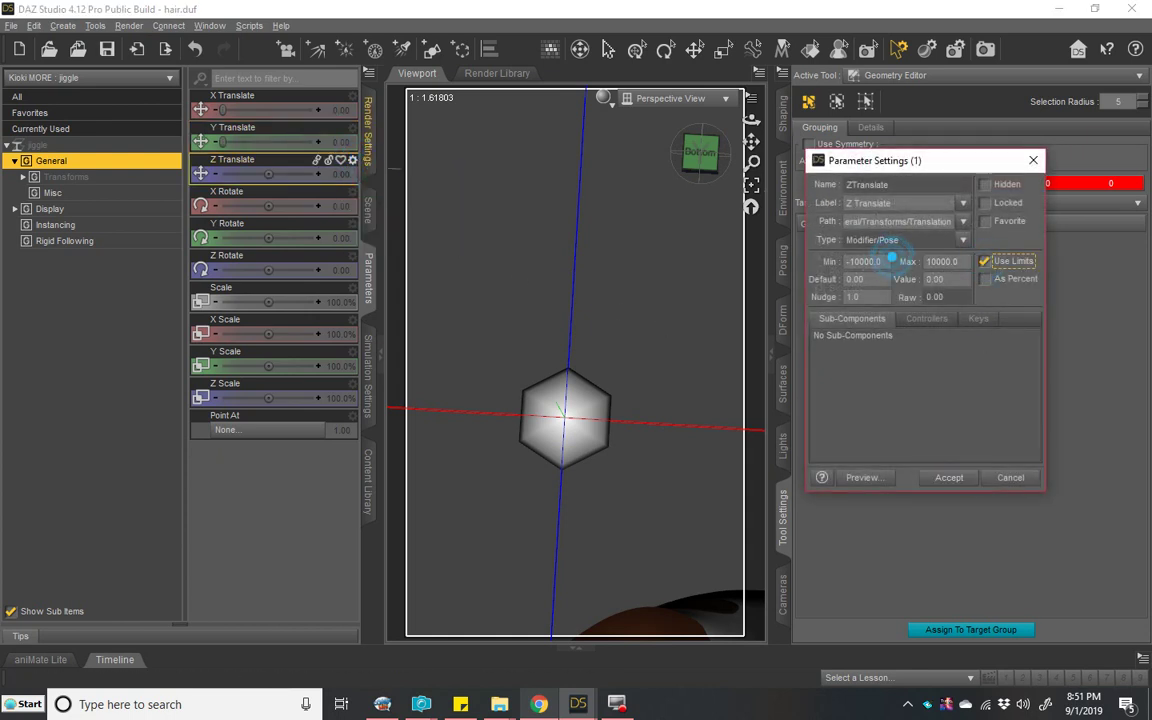
double_click(888, 261)
type("0")
key("Tab")
type("0")
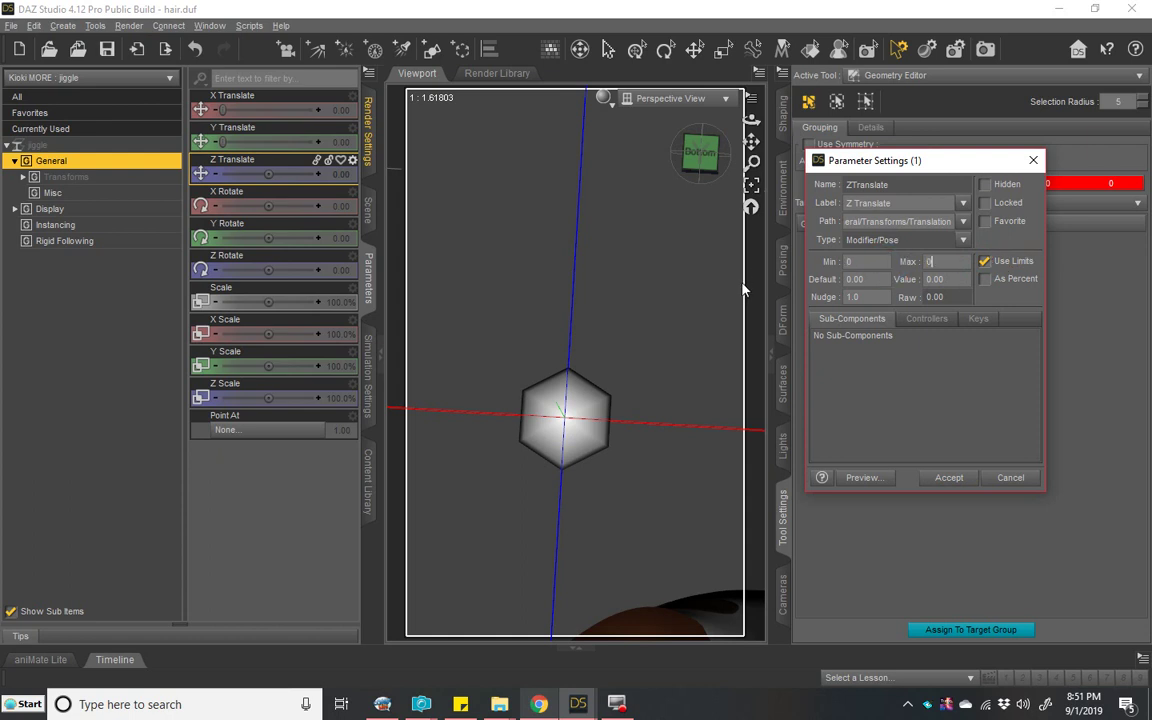
key("Return")
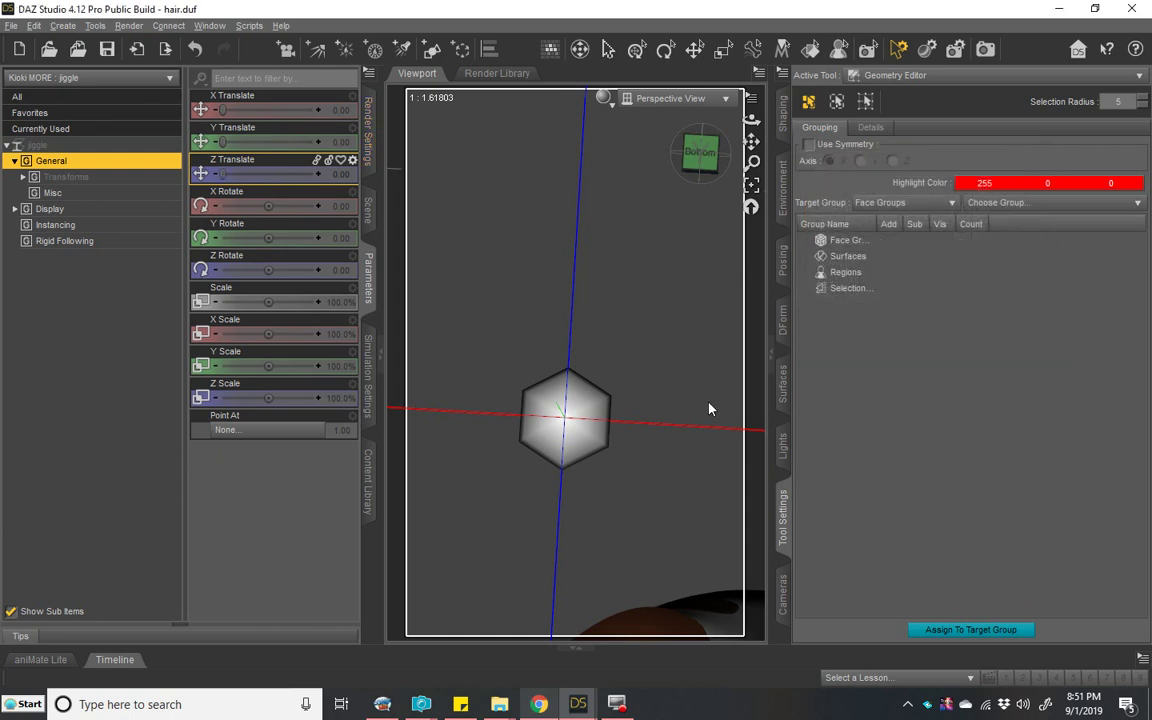
left_click(352, 159)
left_click(300, 196)
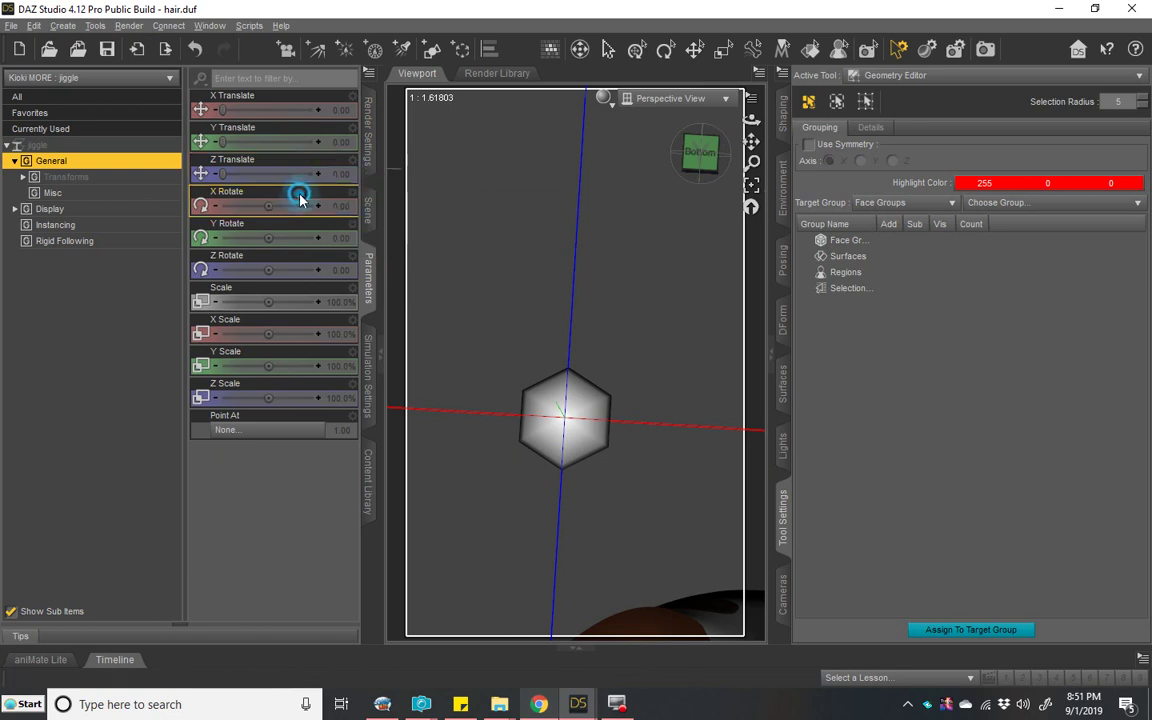
Step: Enable limits on the jiggle node's X Rotate parameter and restrict its range to 0
left_click(352, 191)
left_click(404, 216)
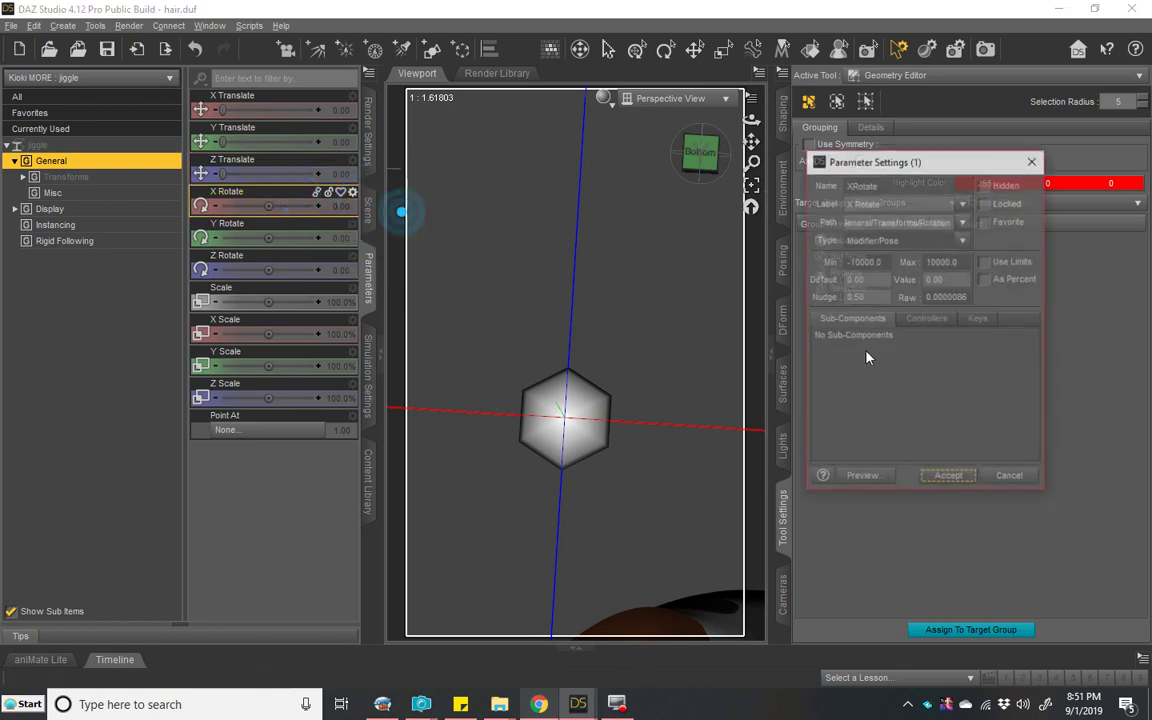
left_click(985, 261)
double_click(878, 261)
type("0")
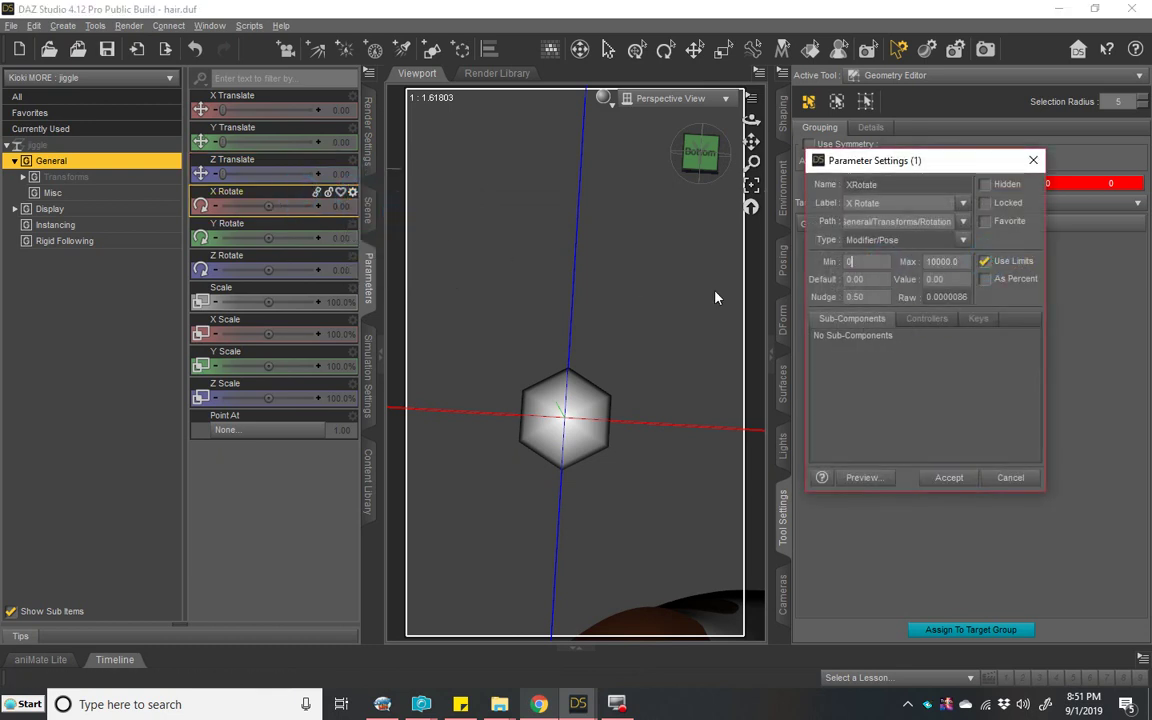
key("Return")
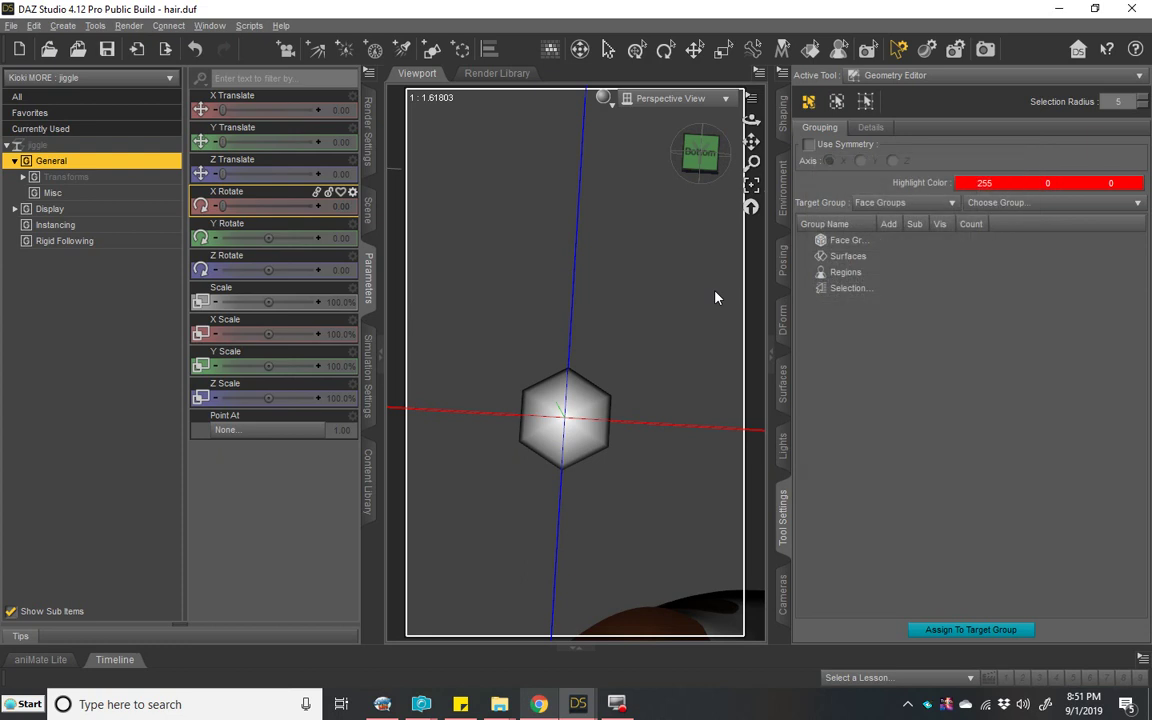
Step: Enable limits on the jiggle node's Y Rotate parameter and restrict its range to 0
left_click(352, 223)
left_click(400, 238)
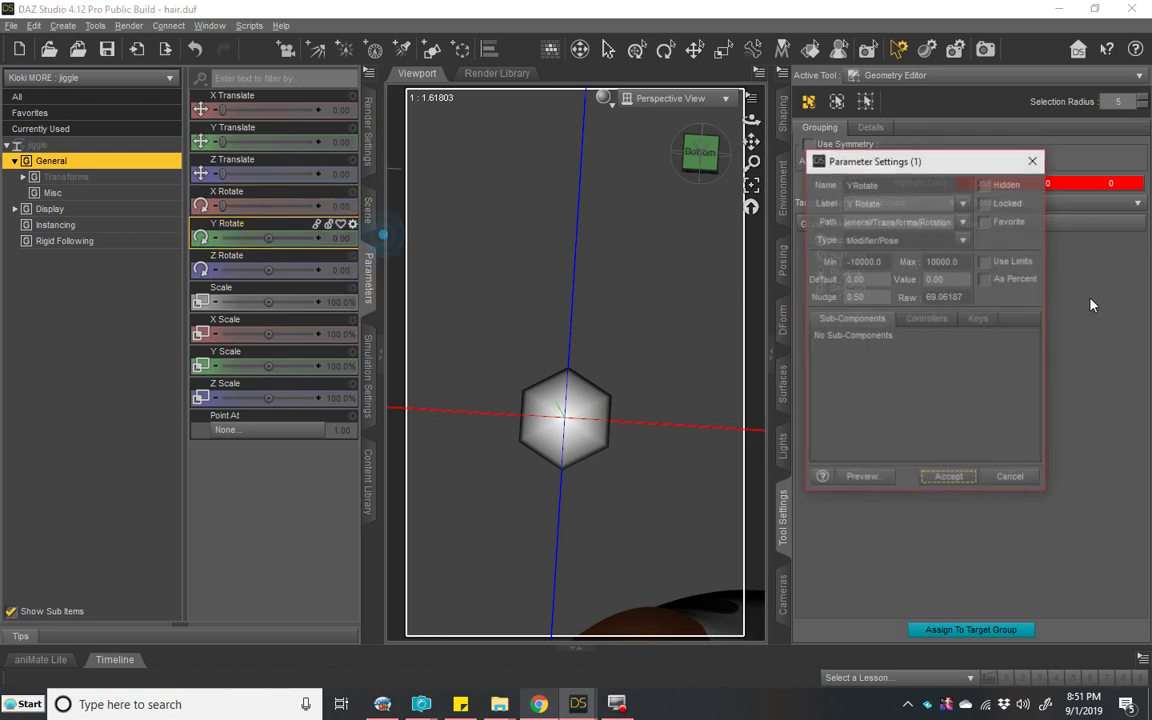
left_click(985, 261)
left_click(884, 262)
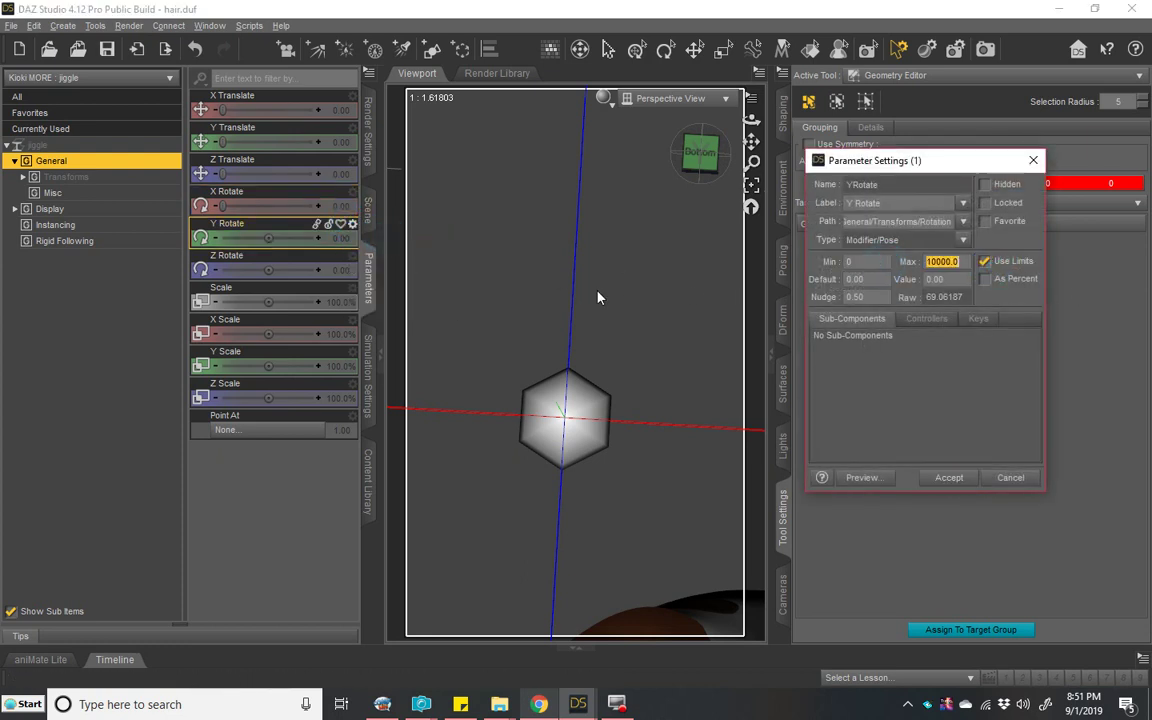
key("Return")
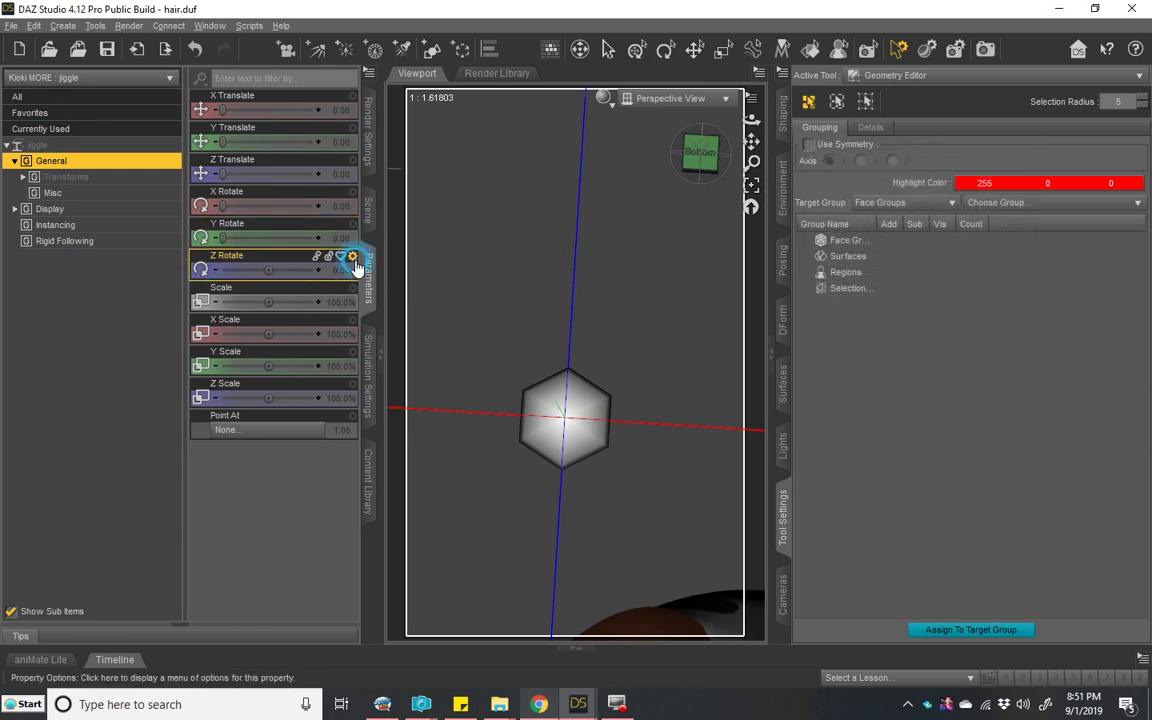
Step: Enable limits on the jiggle node's Z Rotate parameter and restrict its range to 0
left_click(353, 257)
left_click(986, 260)
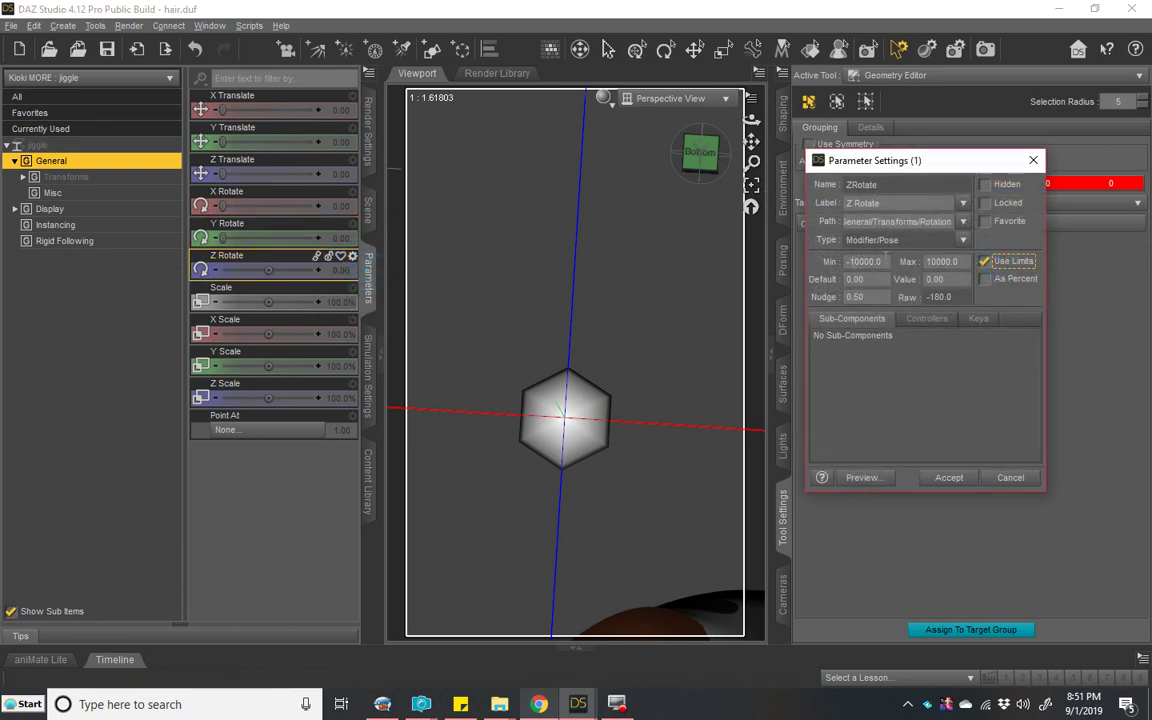
left_click(868, 261)
key("Return")
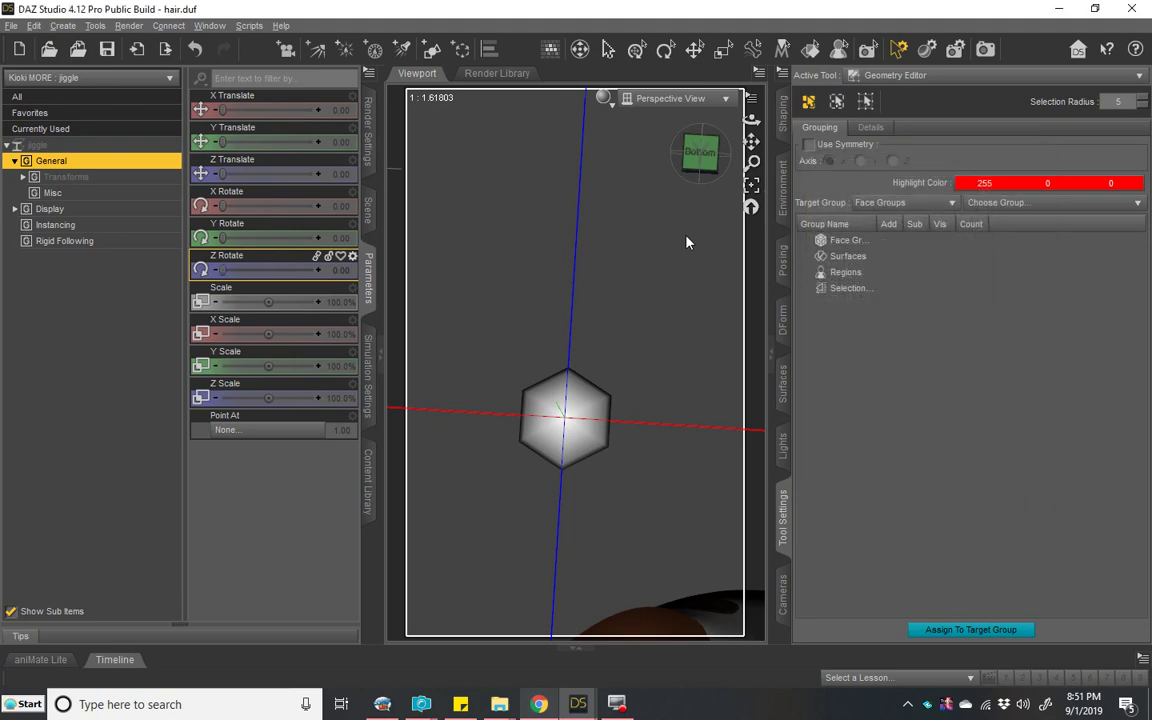
Step: Parent D-Former_1 to the gg rigid follow node under Sphere on the left collar
left_click(697, 146)
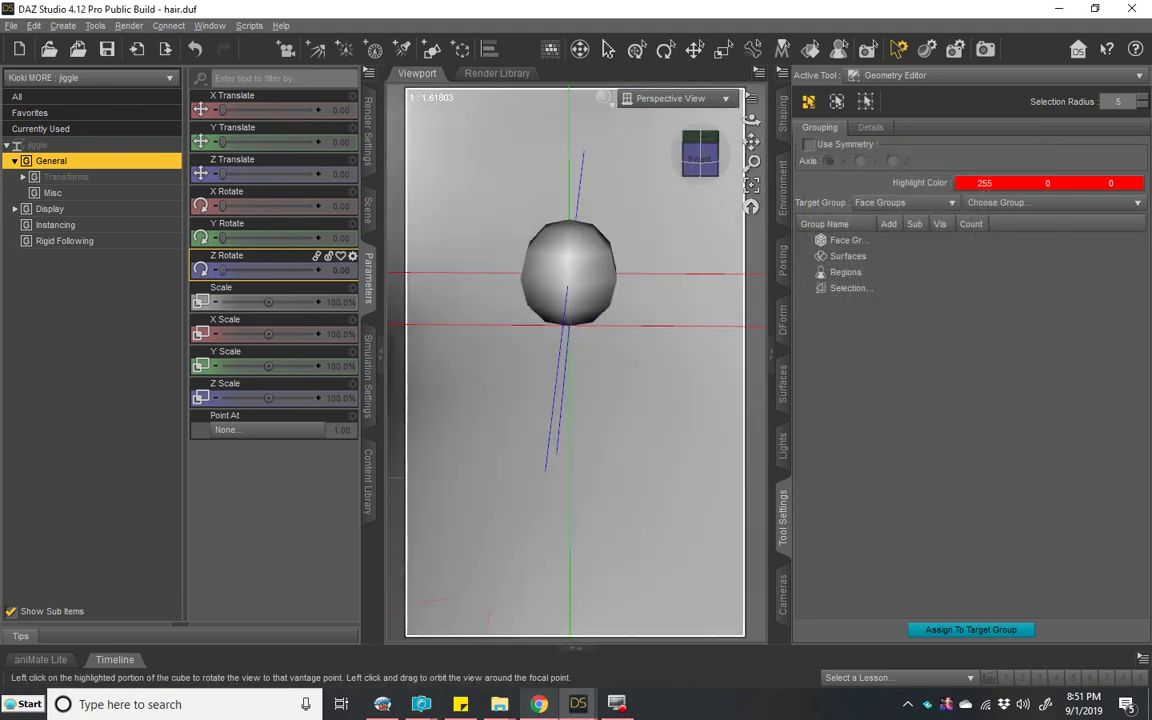
left_click(368, 210)
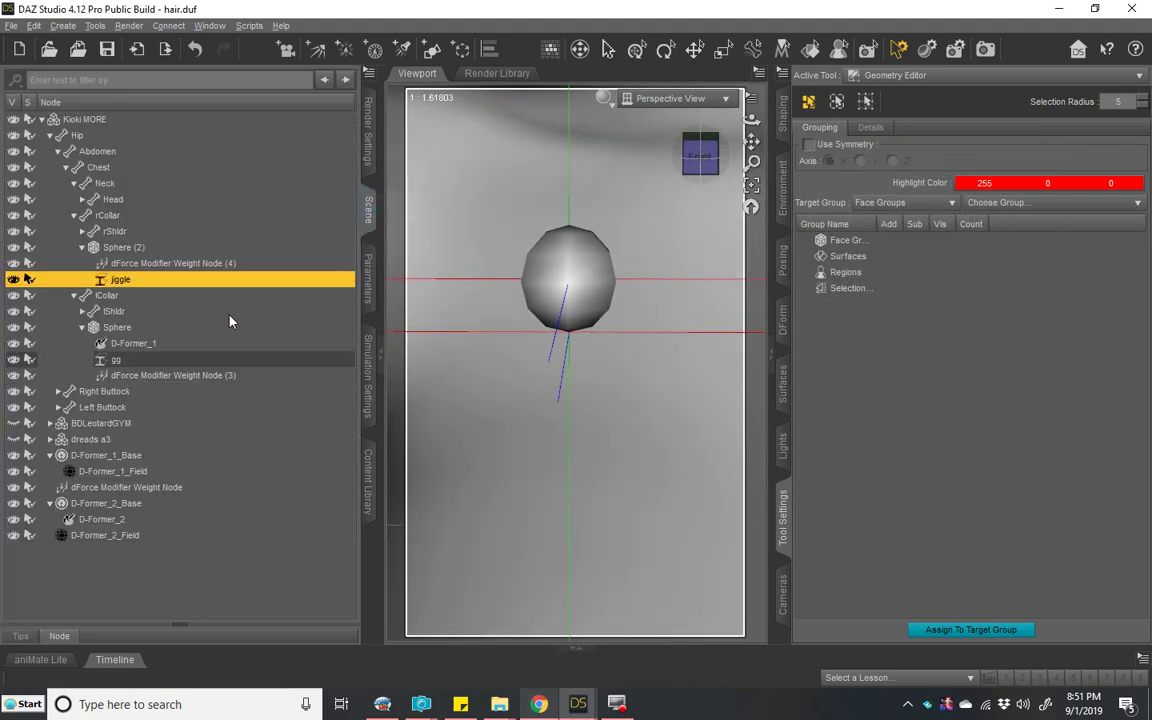
left_click(160, 359)
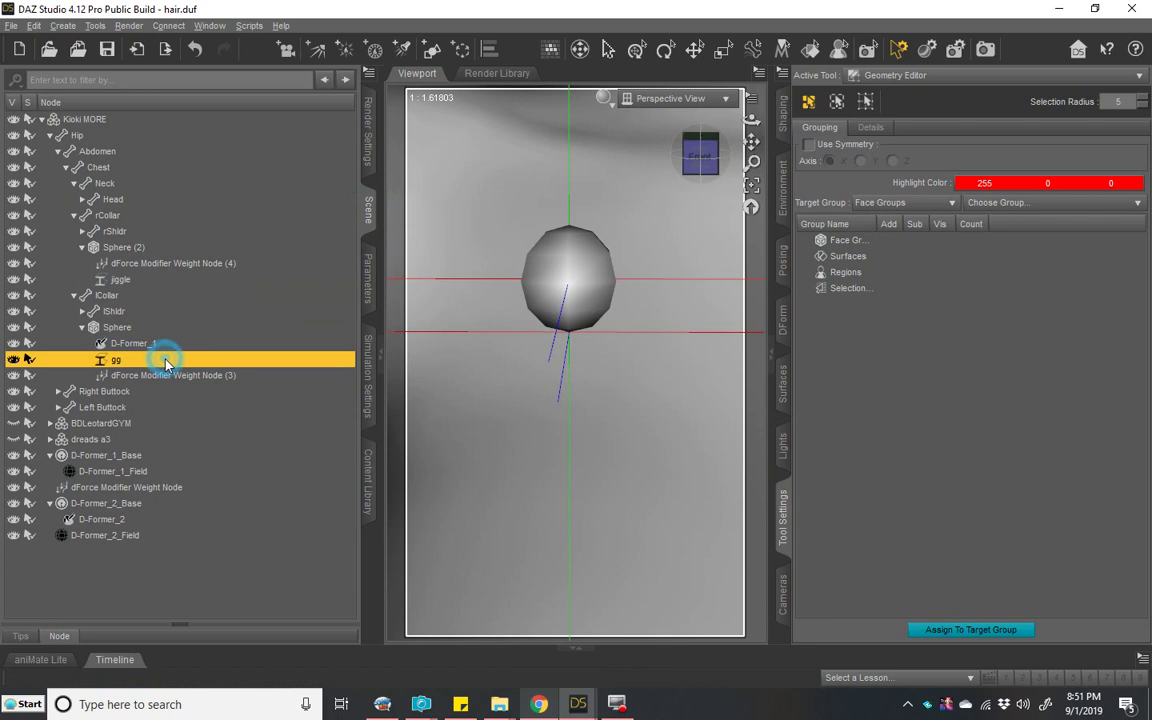
left_click(148, 279)
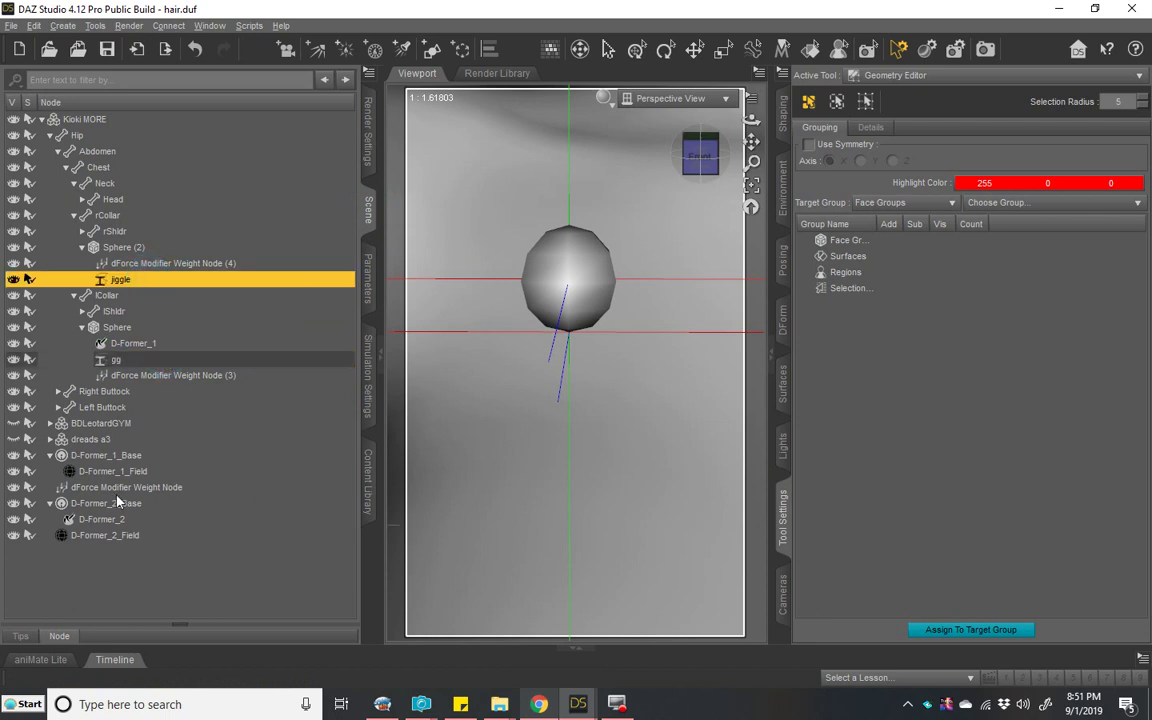
left_click(127, 521)
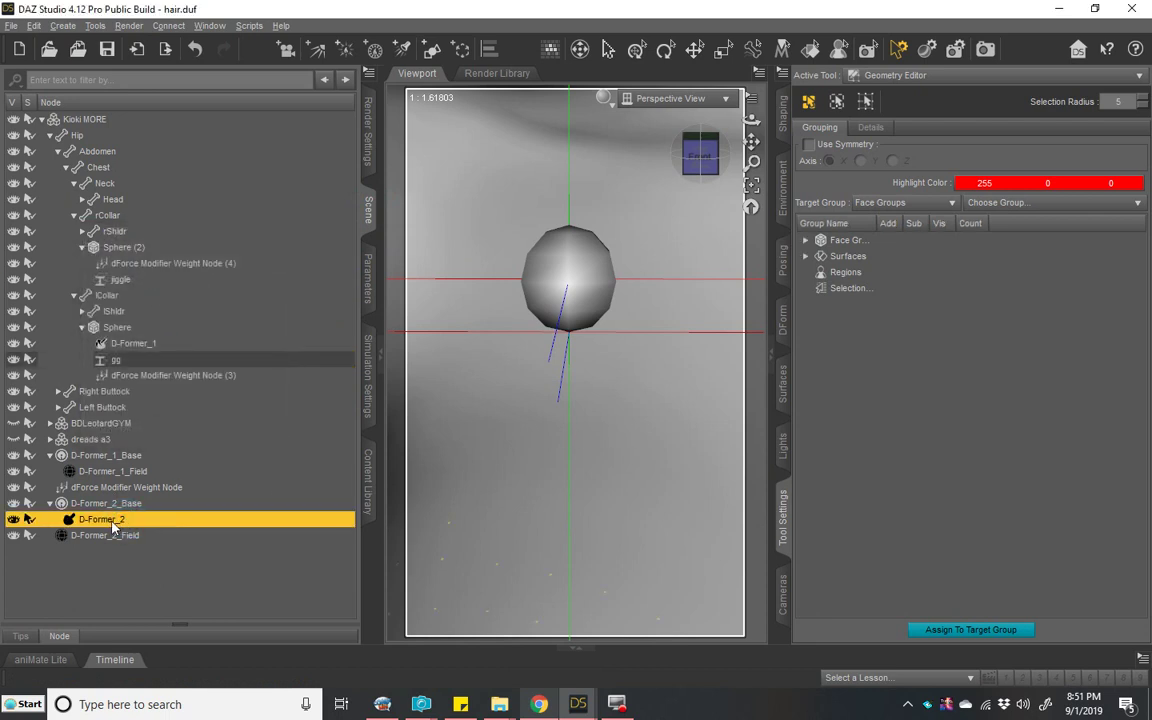
left_click(133, 345)
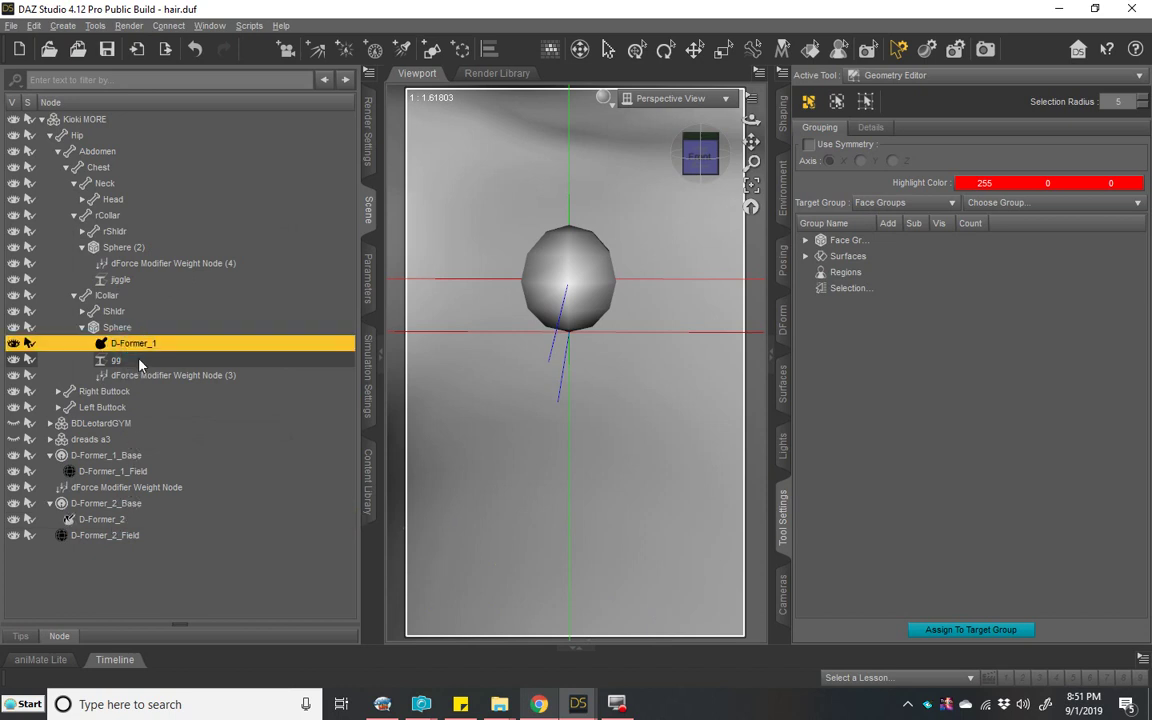
left_click_drag(133, 343, 135, 360)
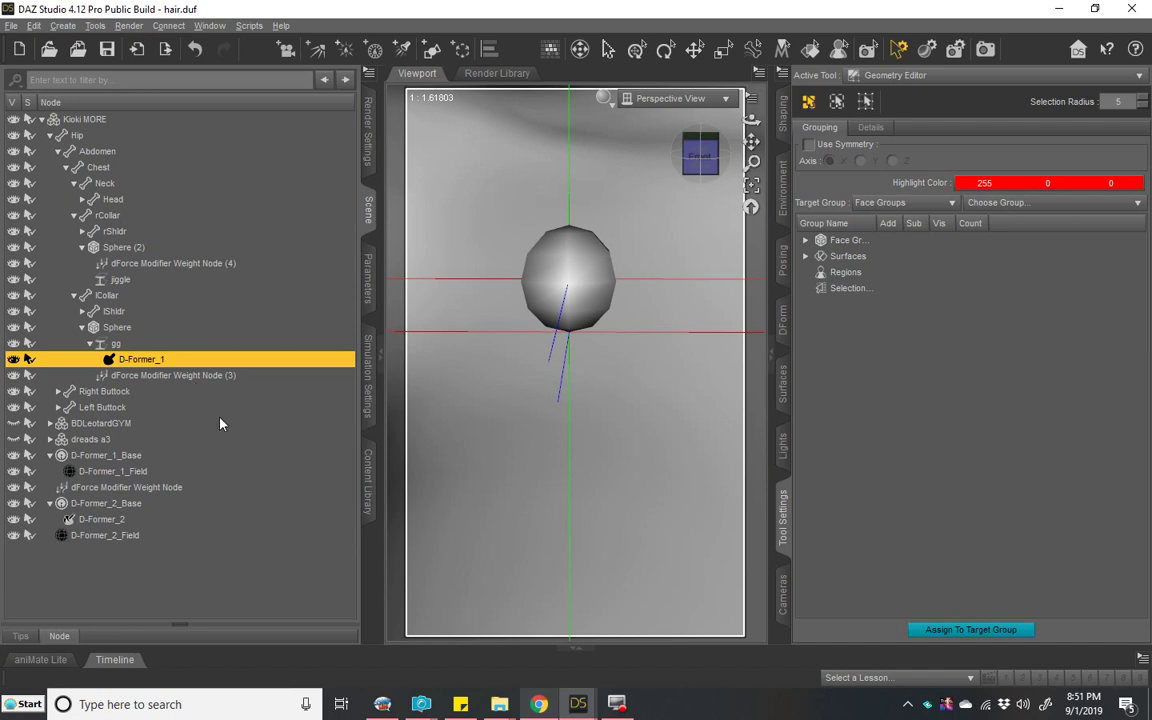
Step: Parent D-Former_2 to the jiggle rigid follow node under Sphere (2) on the right collar
left_click(112, 520)
left_click_drag(97, 527, 120, 279)
scroll(595, 416, "down", 5)
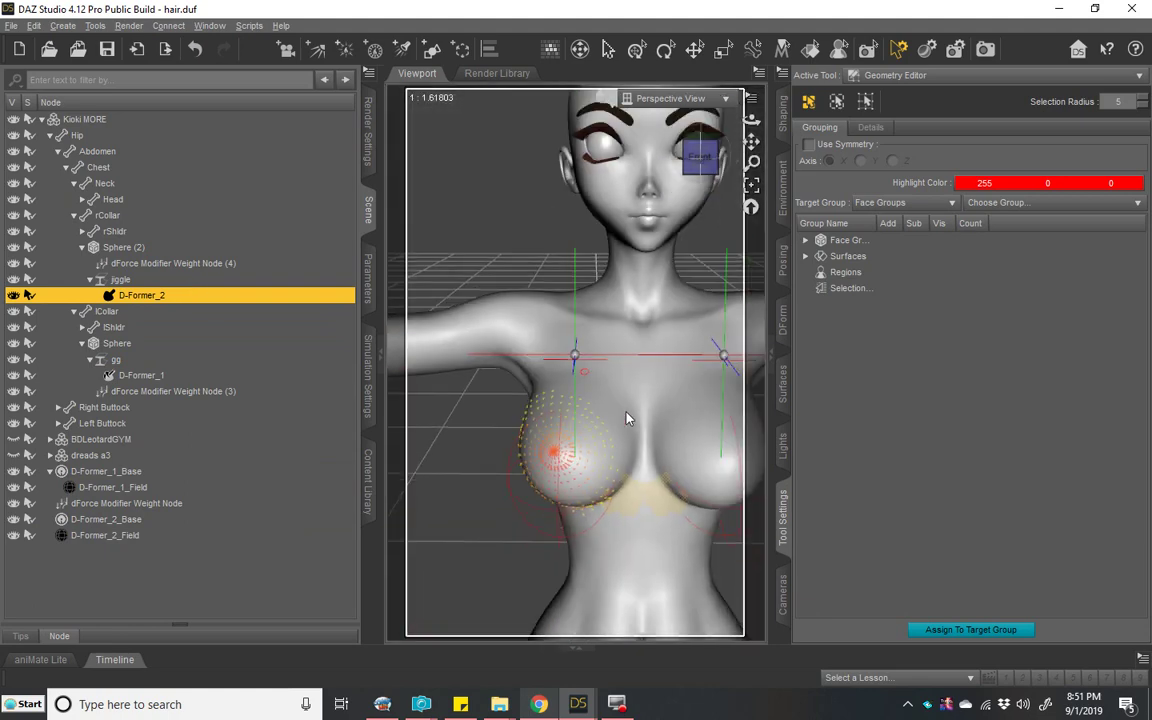
scroll(715, 165, "down", 3)
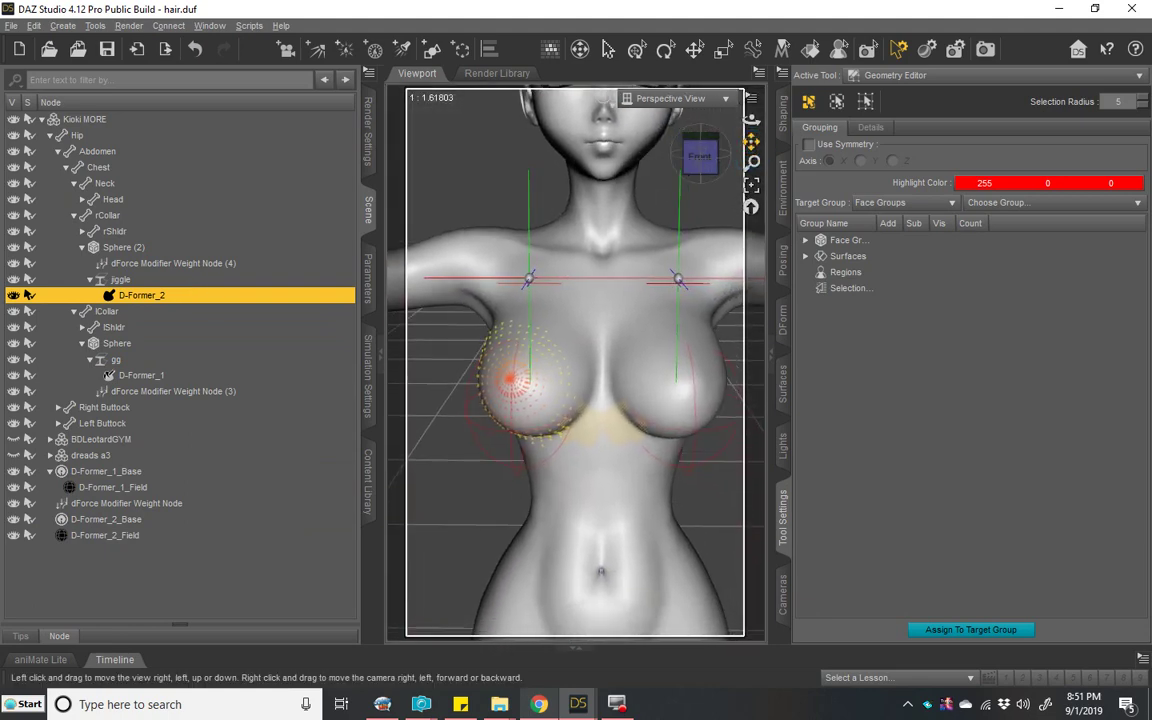
Step: Activate the Universal tool and scrub the animation timeline to frame 13 to check how D-Former_2 deforms the chest
mouse_move(708, 158)
left_mouse_down()
mouse_move(605, 162)
mouse_move(690, 161)
left_mouse_up()
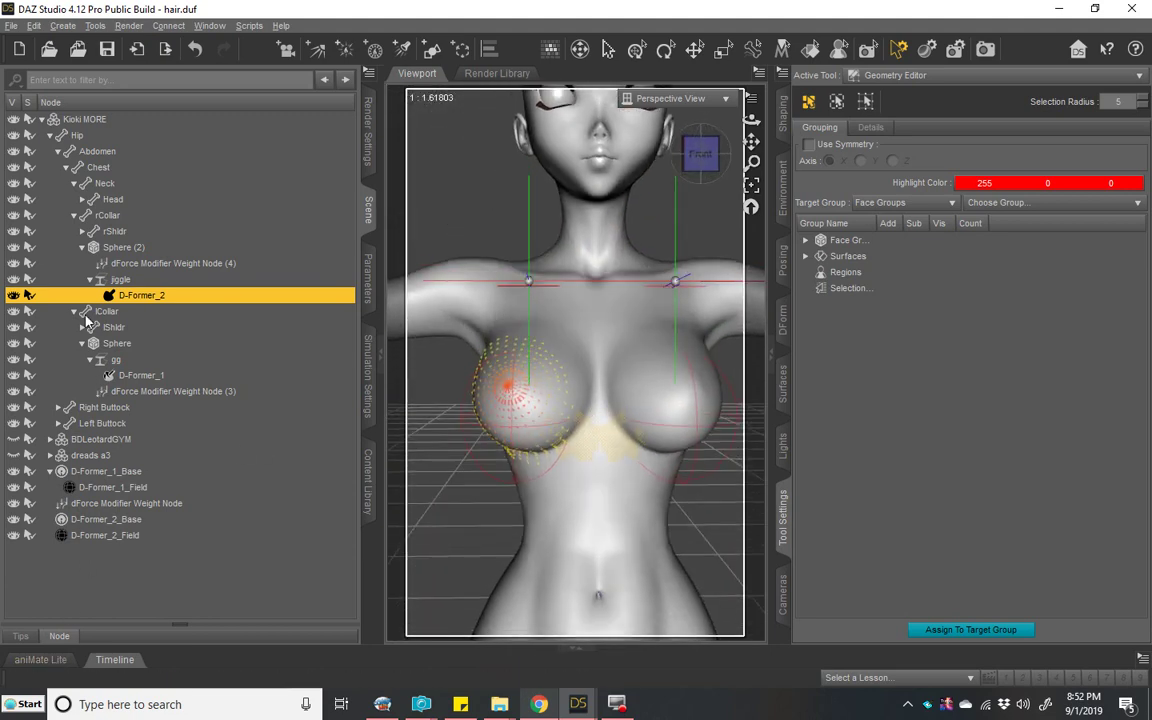
left_click(636, 50)
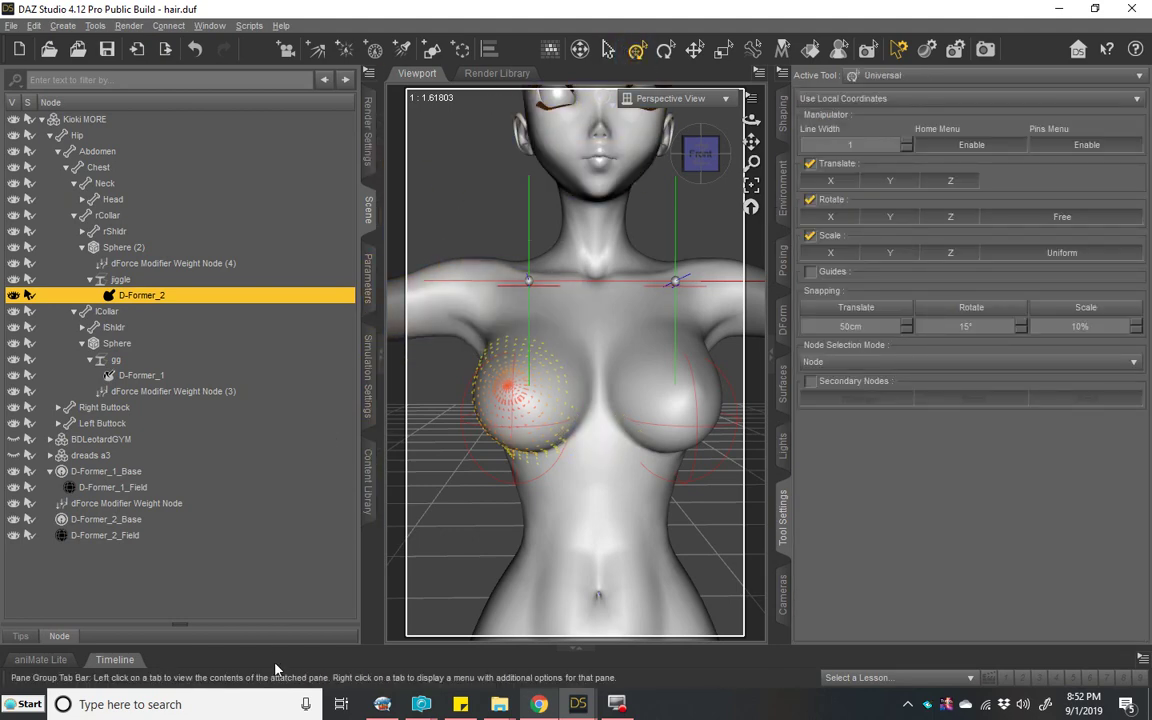
left_click(113, 660)
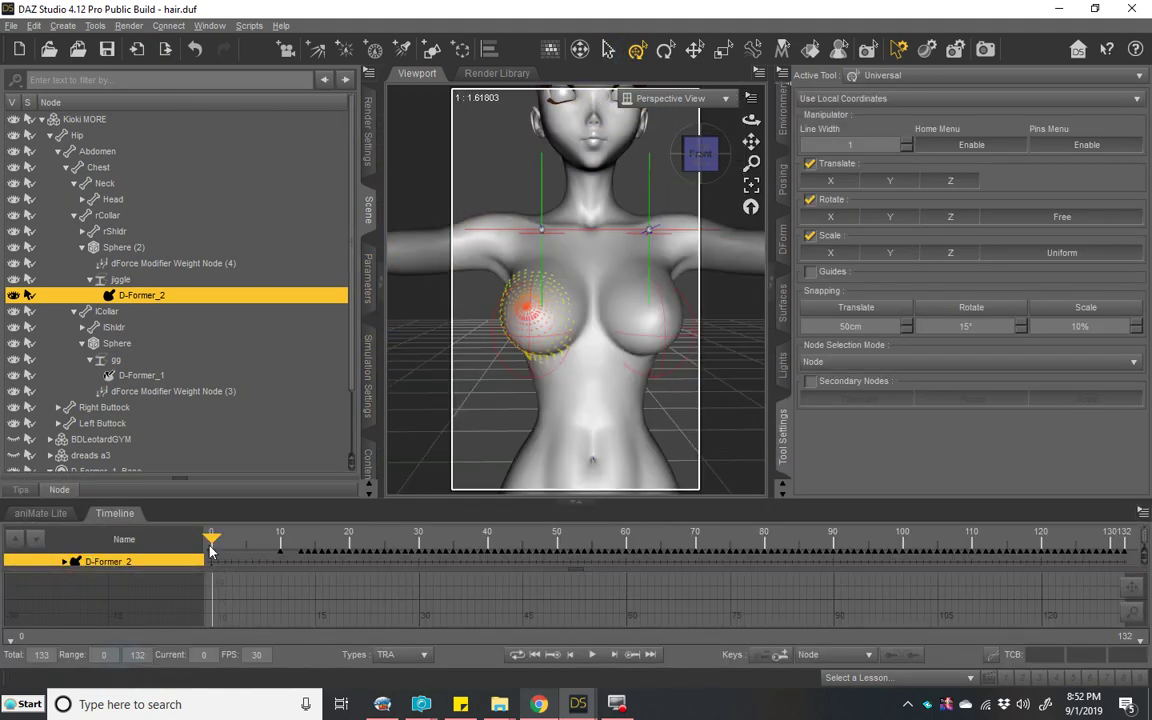
left_click_drag(210, 549, 301, 543)
left_click(294, 538)
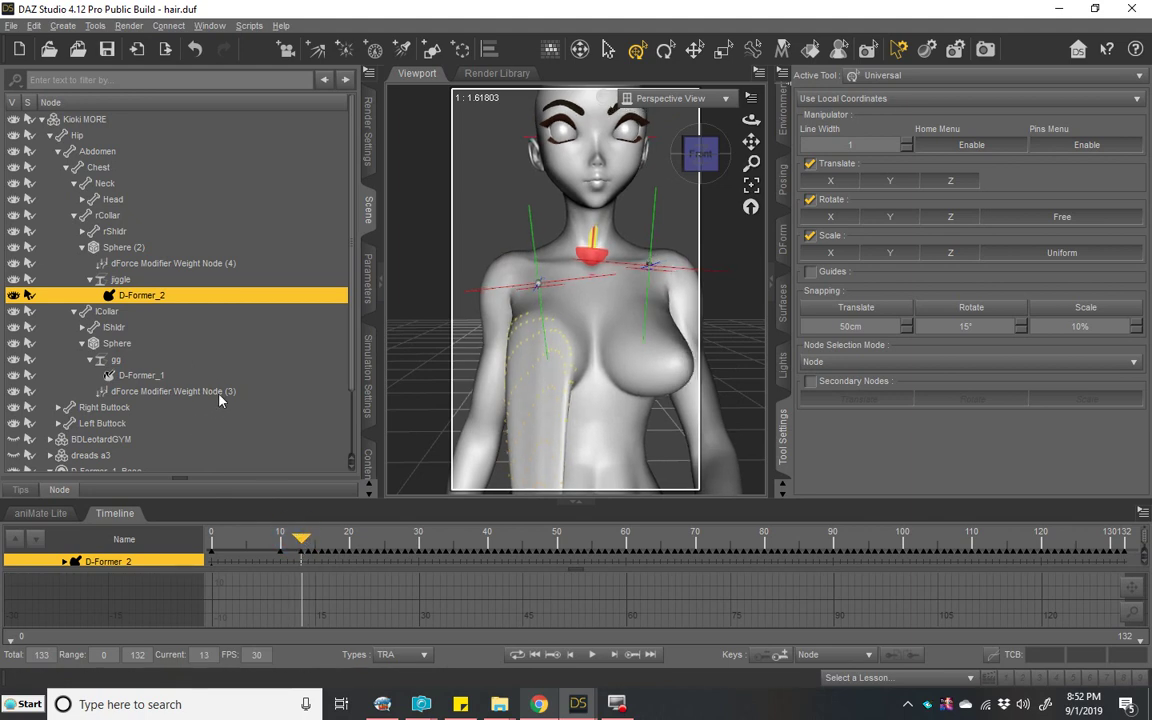
Step: Set D-Former_2's Y Translate to 0 at frame 13
left_click(367, 285)
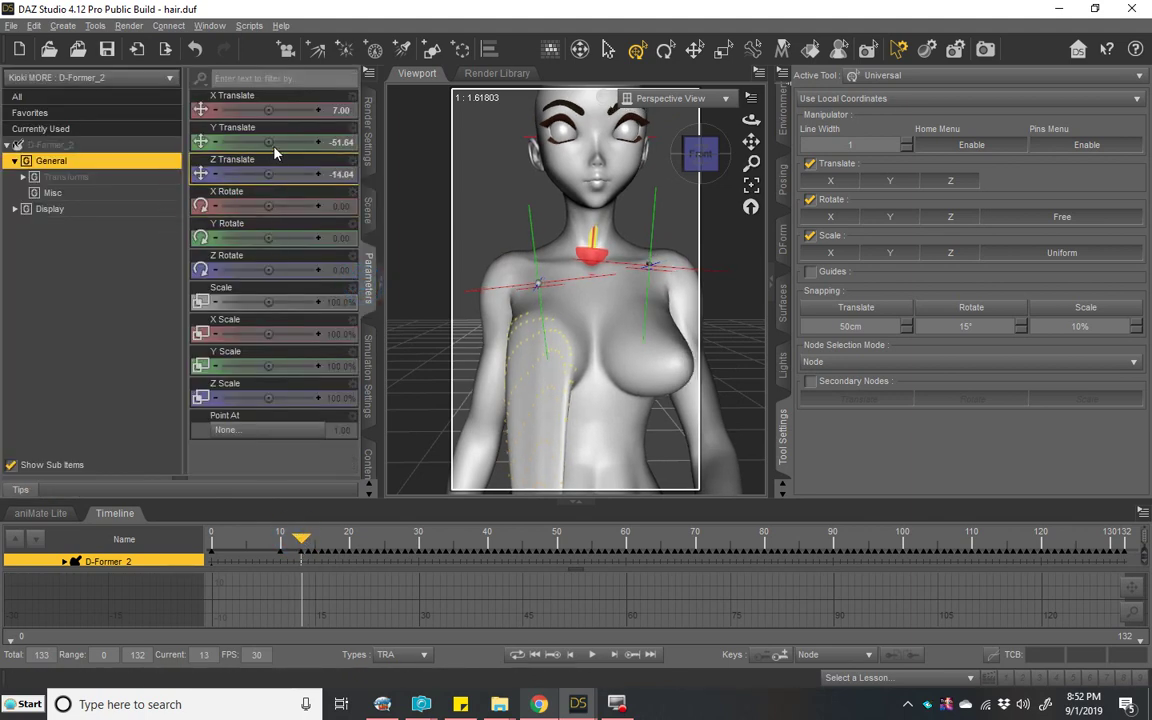
left_click_drag(269, 140, 293, 142)
left_click(340, 142)
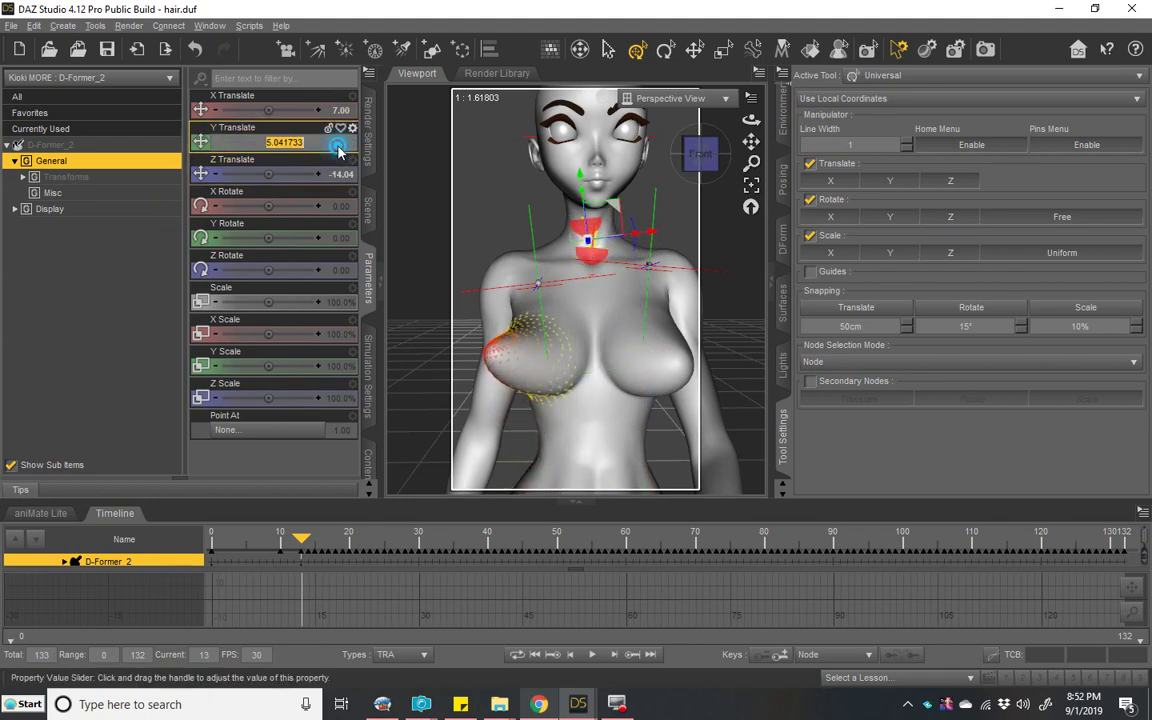
key("Return")
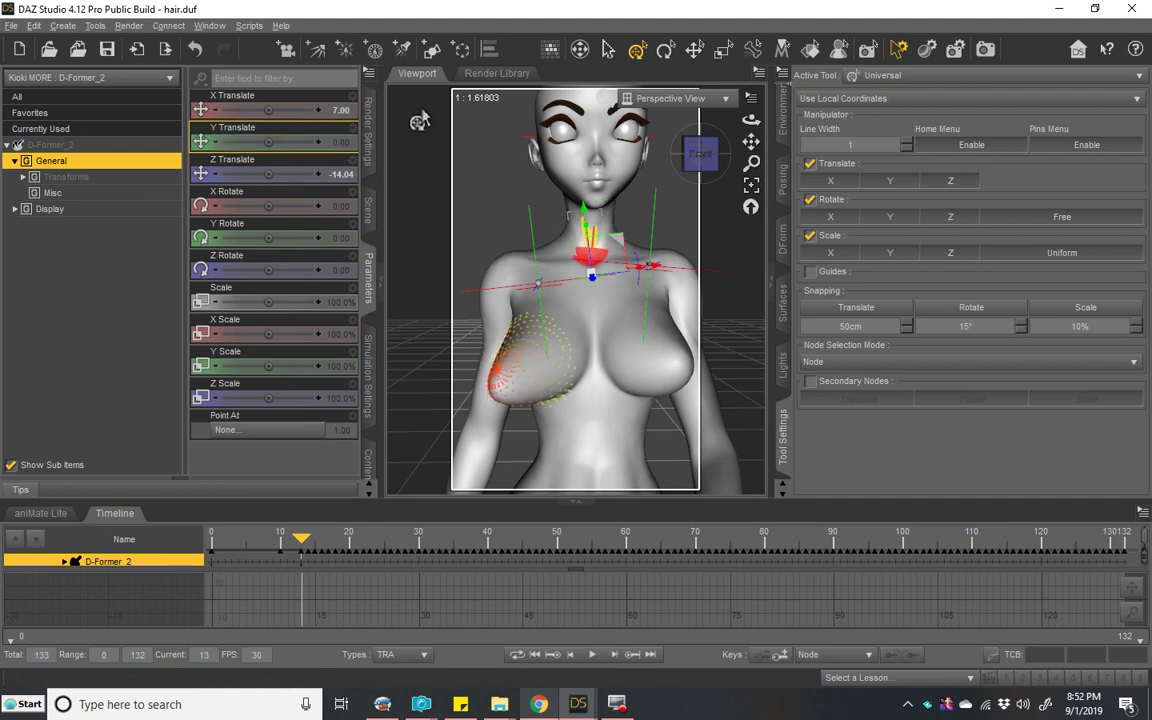
Step: Set D-Former_2's X Translate and Z Translate to 0 at frame 13
left_click(340, 110)
type("0")
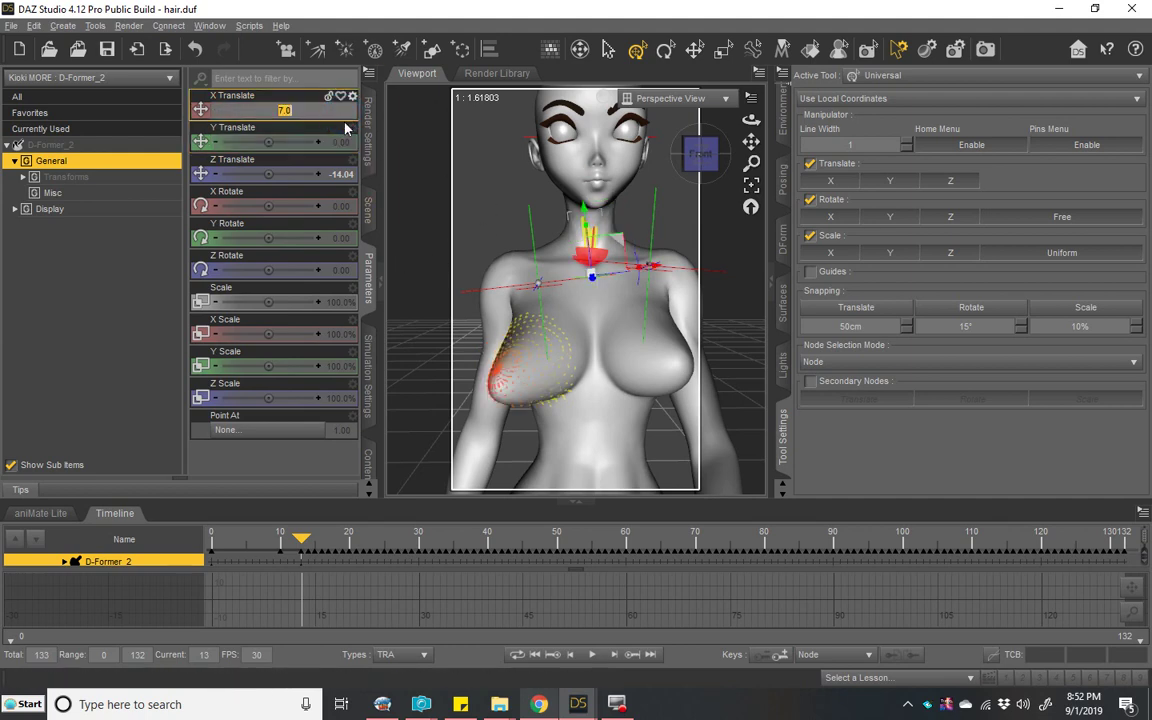
key("Return")
left_click(340, 177)
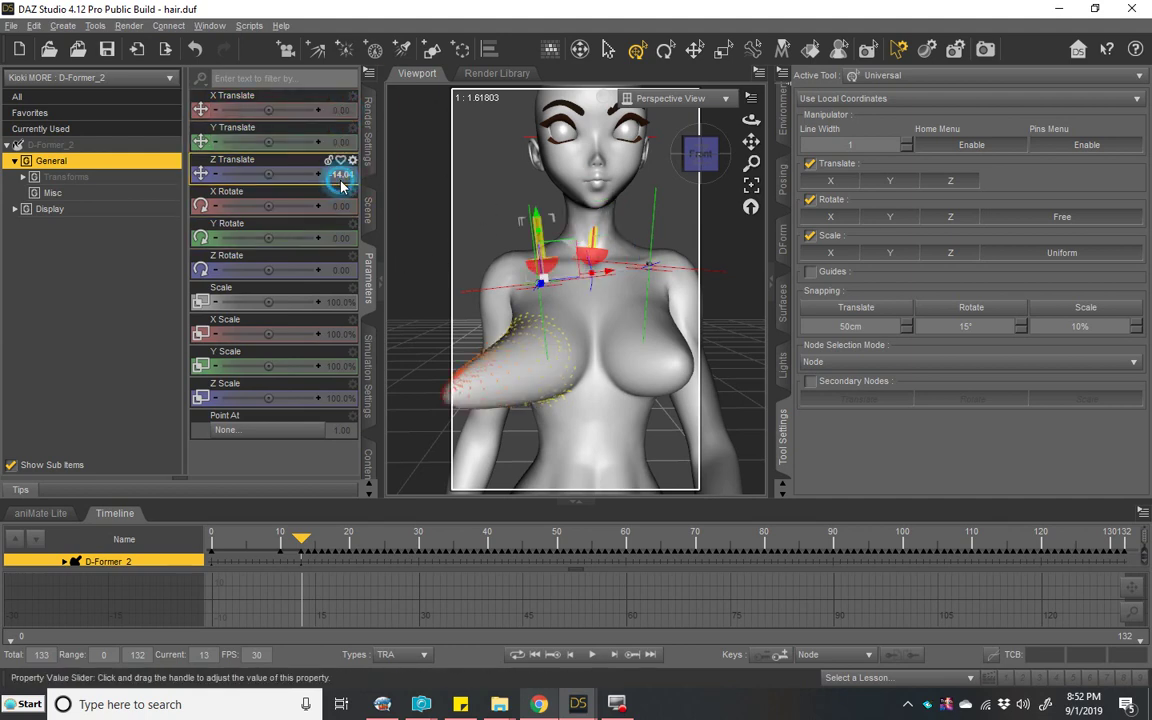
type("0")
key("Return")
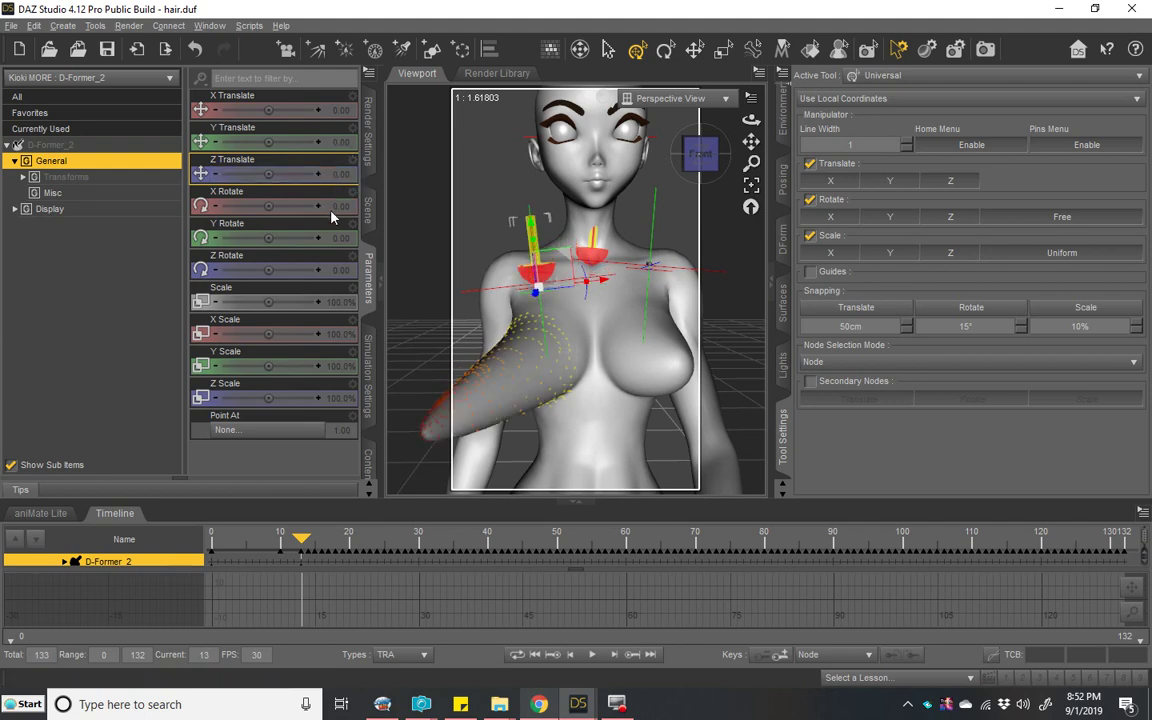
Step: Set D-Former_2's X, Y and Z Translate values to 0 at frame 10
left_click_drag(305, 545, 280, 552)
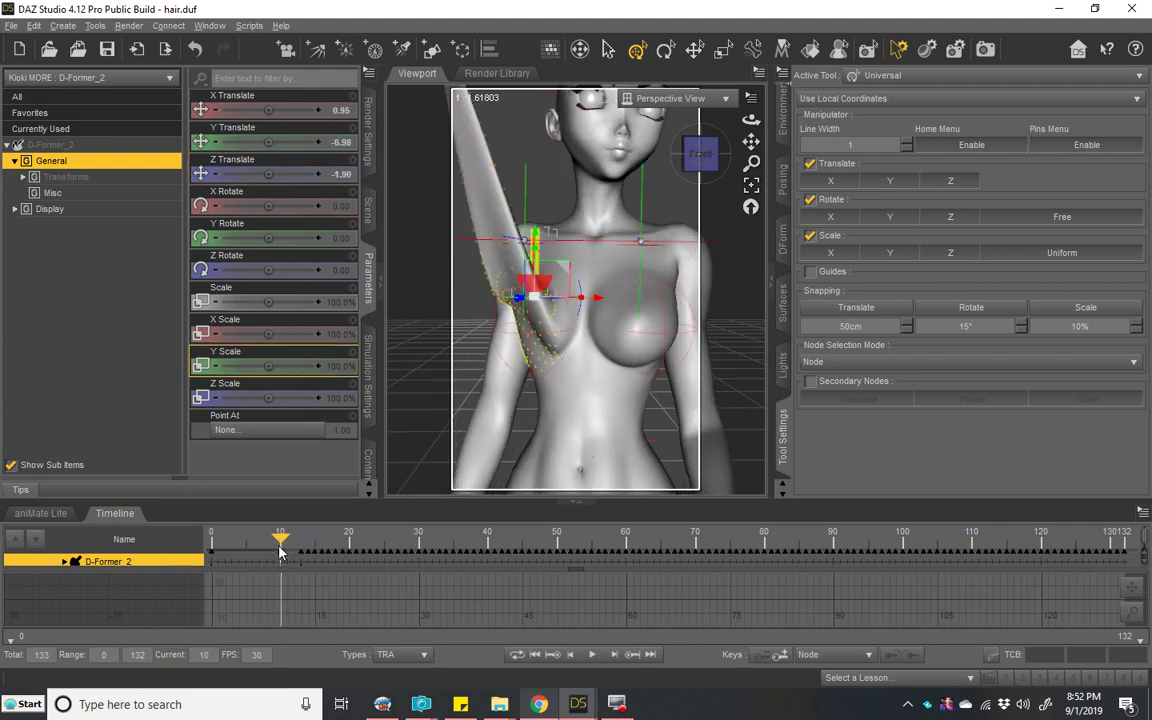
left_click(341, 142)
type("0")
key("Return")
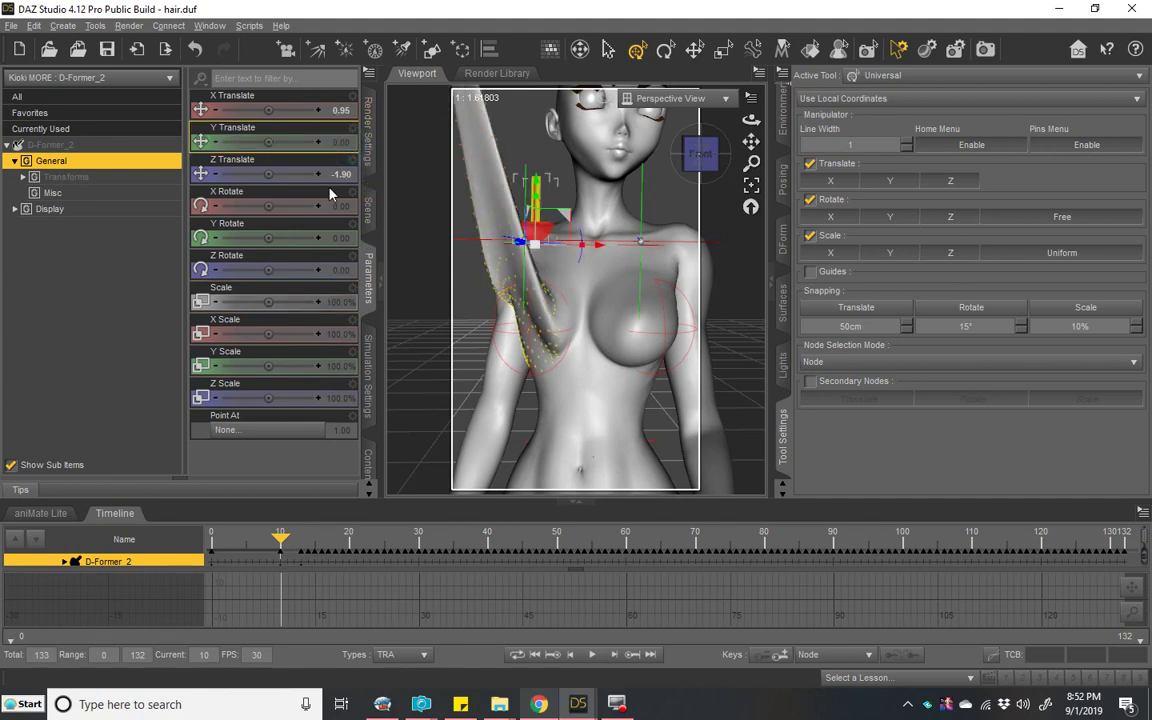
left_click(345, 109)
type("0")
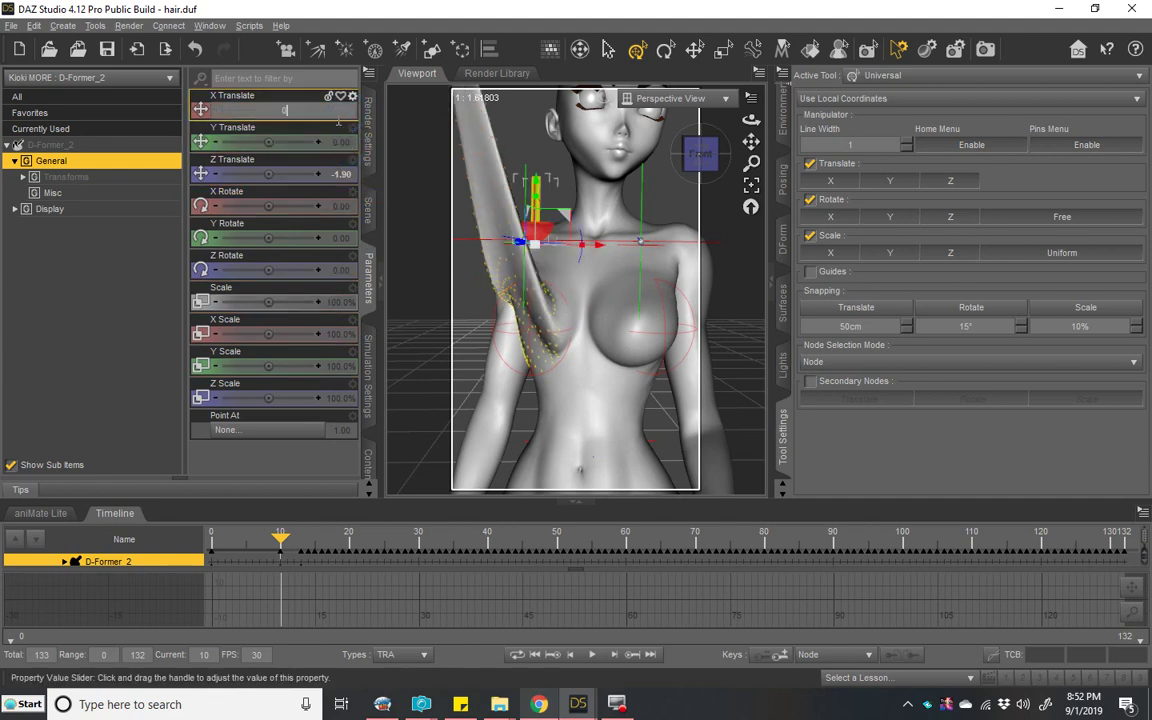
key("Return")
left_click(337, 174)
type("0")
key("Return")
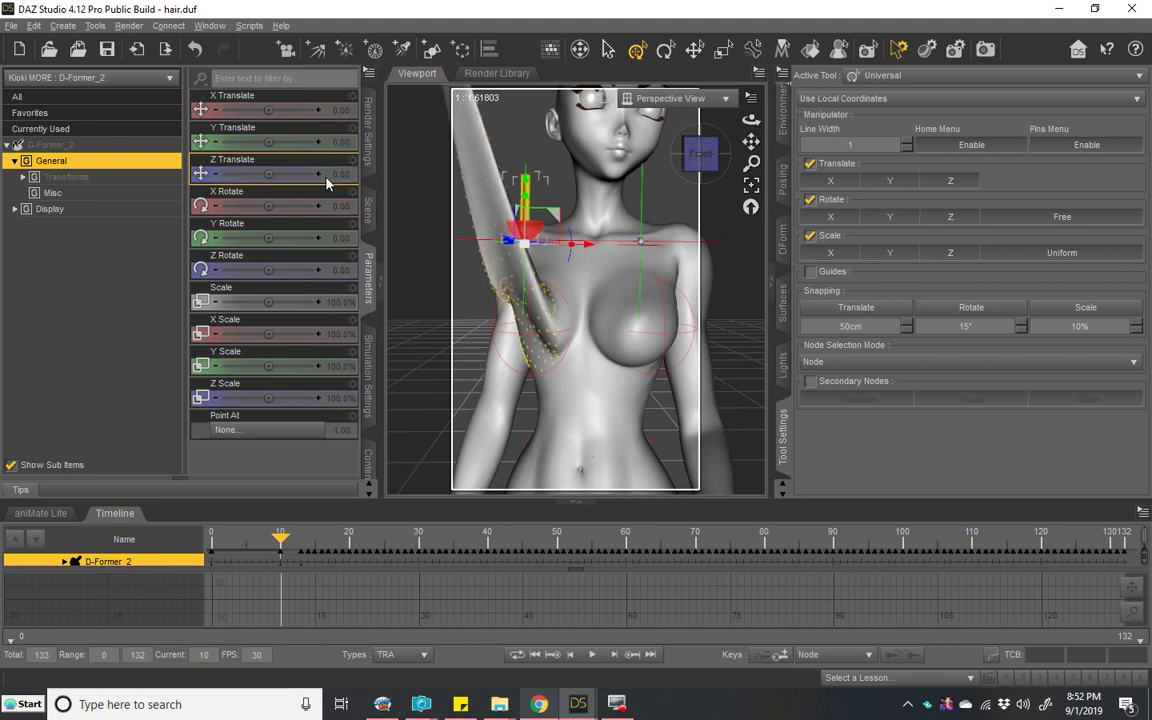
Step: Check D-Former_2's translate values at frame 0 and set its X Translate to 7 at frame 10
left_click(535, 654)
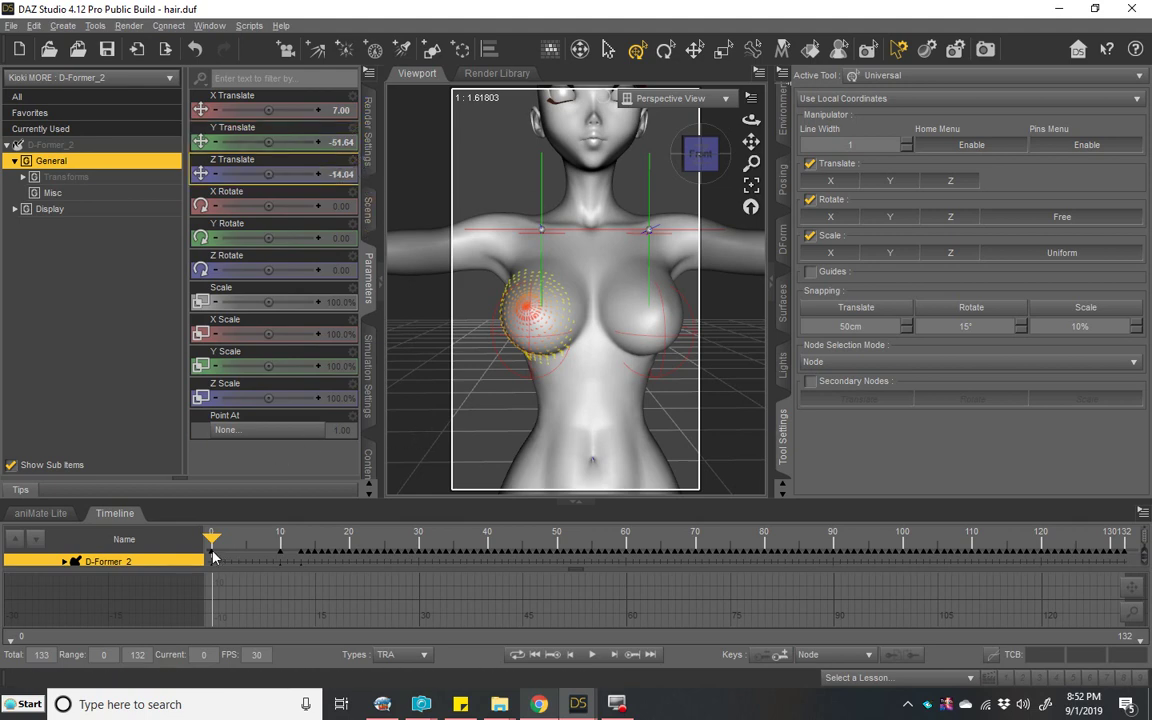
left_click_drag(213, 545, 278, 585)
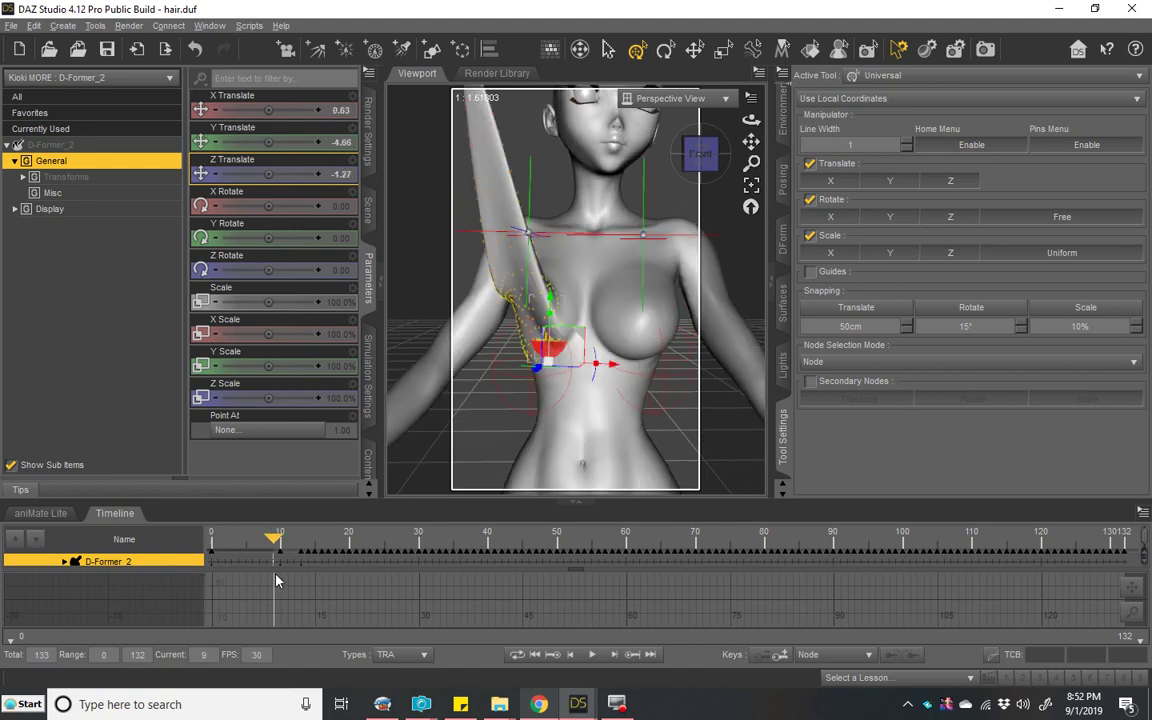
left_click(340, 110)
type("7")
key("Return")
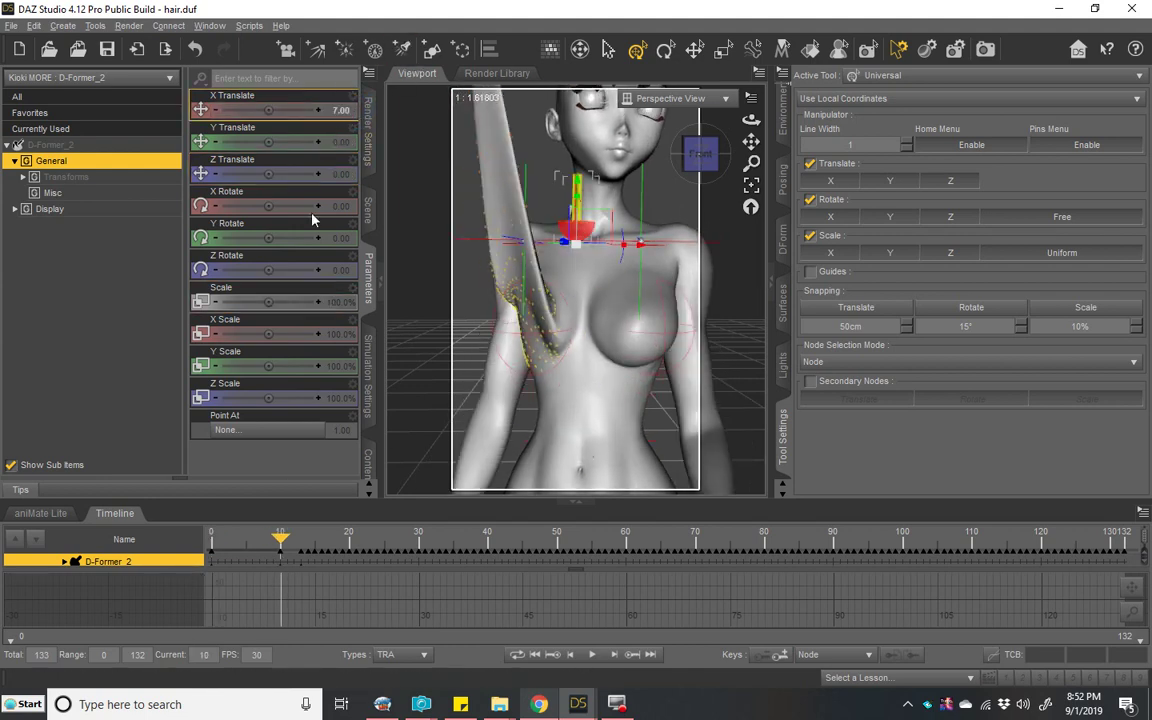
Step: Recheck D-Former_2's values at frame 0 and set its Y Translate to -81.64 at frame 10
left_click_drag(284, 540, 185, 575)
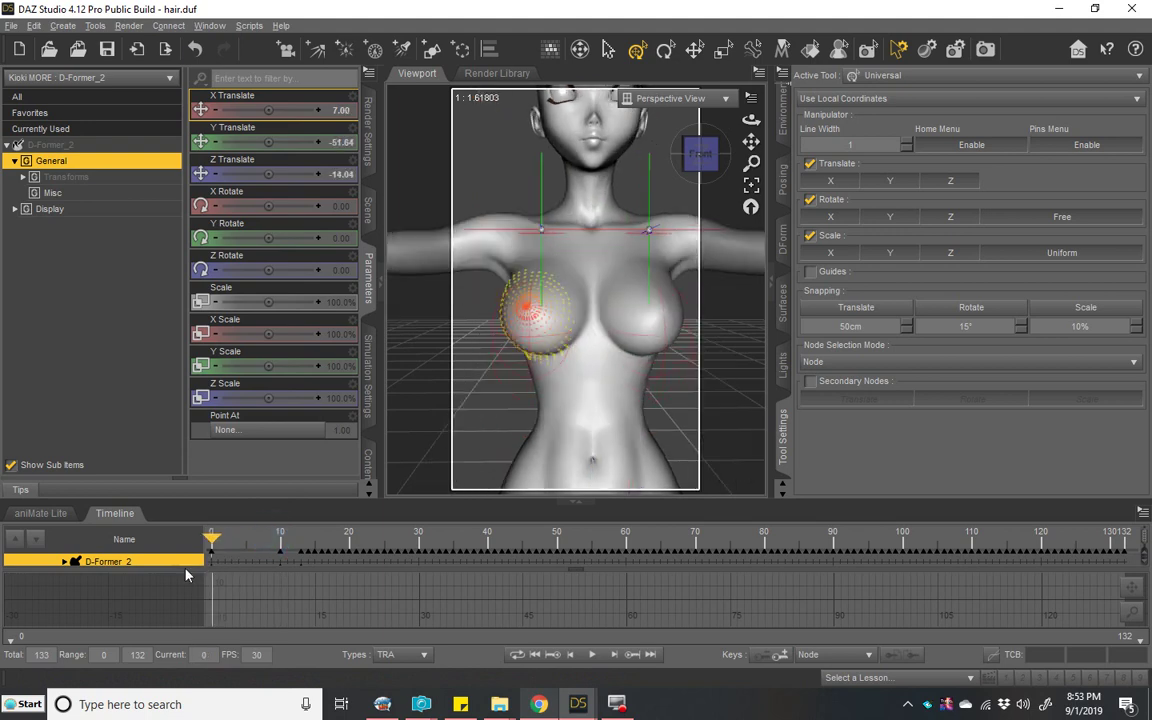
left_click(278, 571)
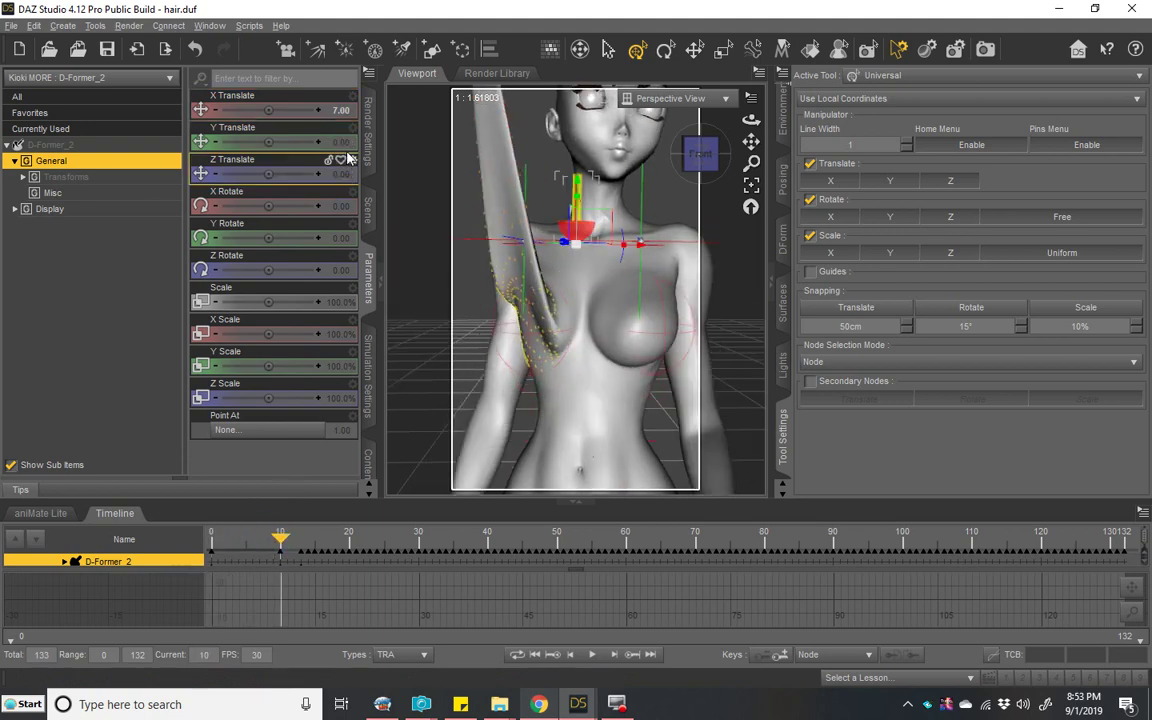
left_click(343, 143)
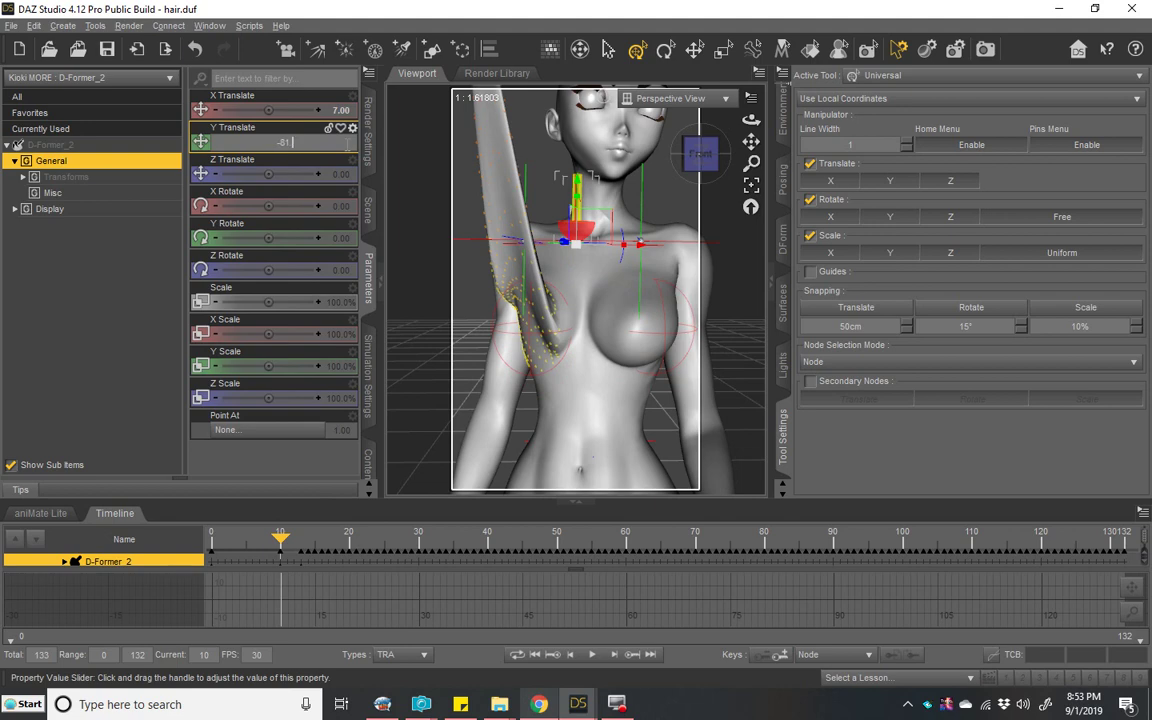
type("-81.64")
key("Return")
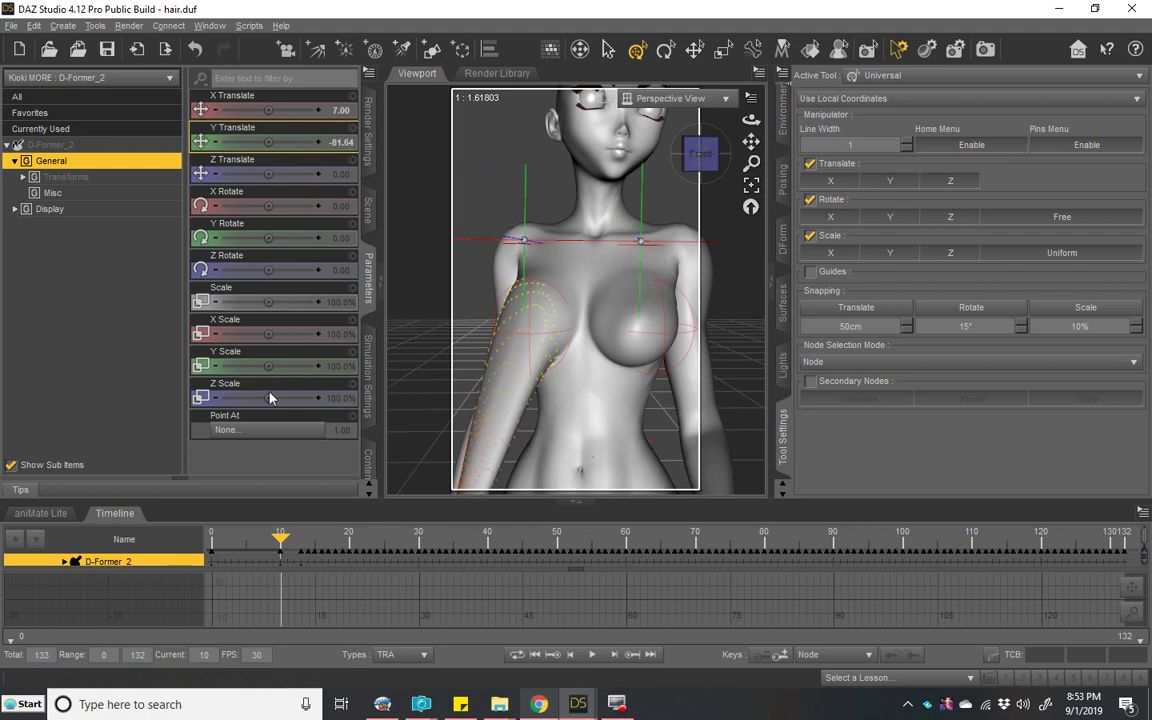
Step: Set D-Former_2's Z Translate to -14 and its Y Translate to about -51 at frame 10
left_click_drag(279, 552, 176, 566)
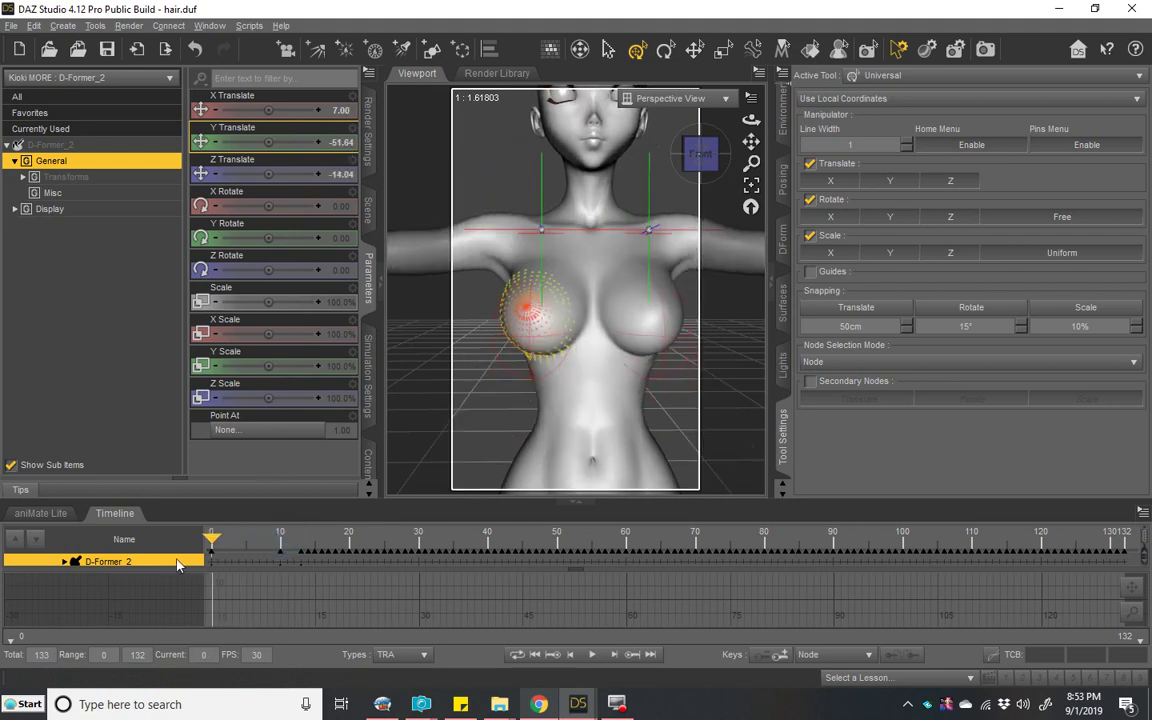
left_click(280, 594)
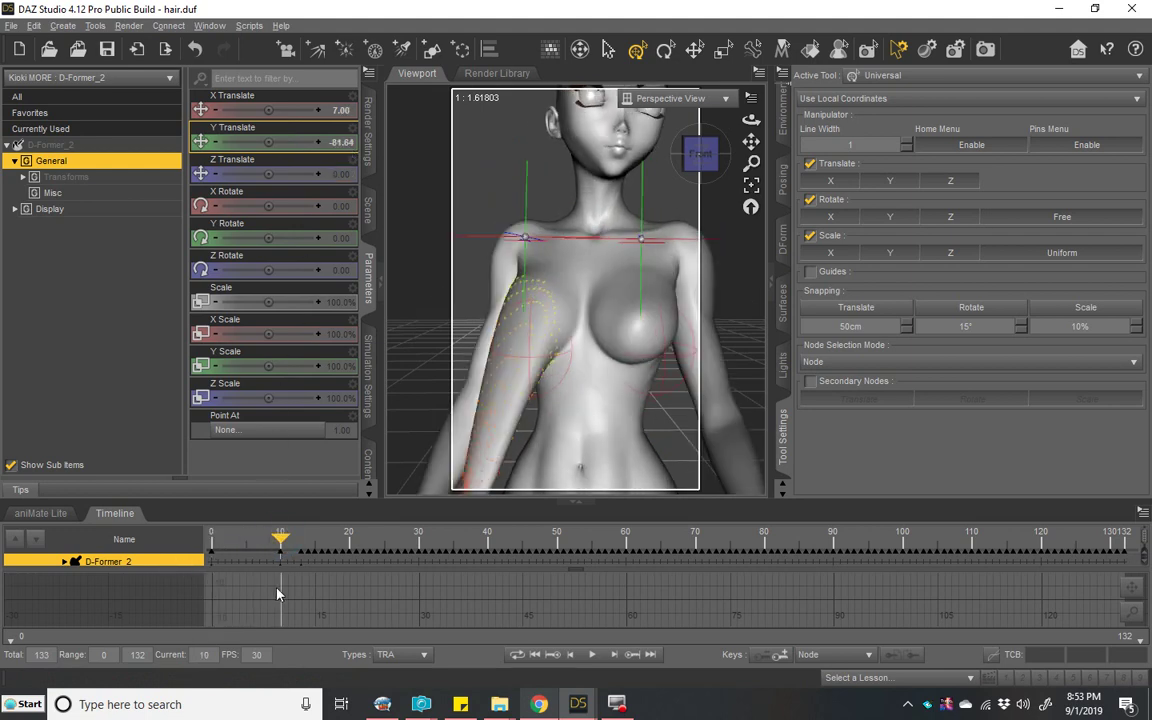
left_click(341, 174)
type("-14")
key("Return")
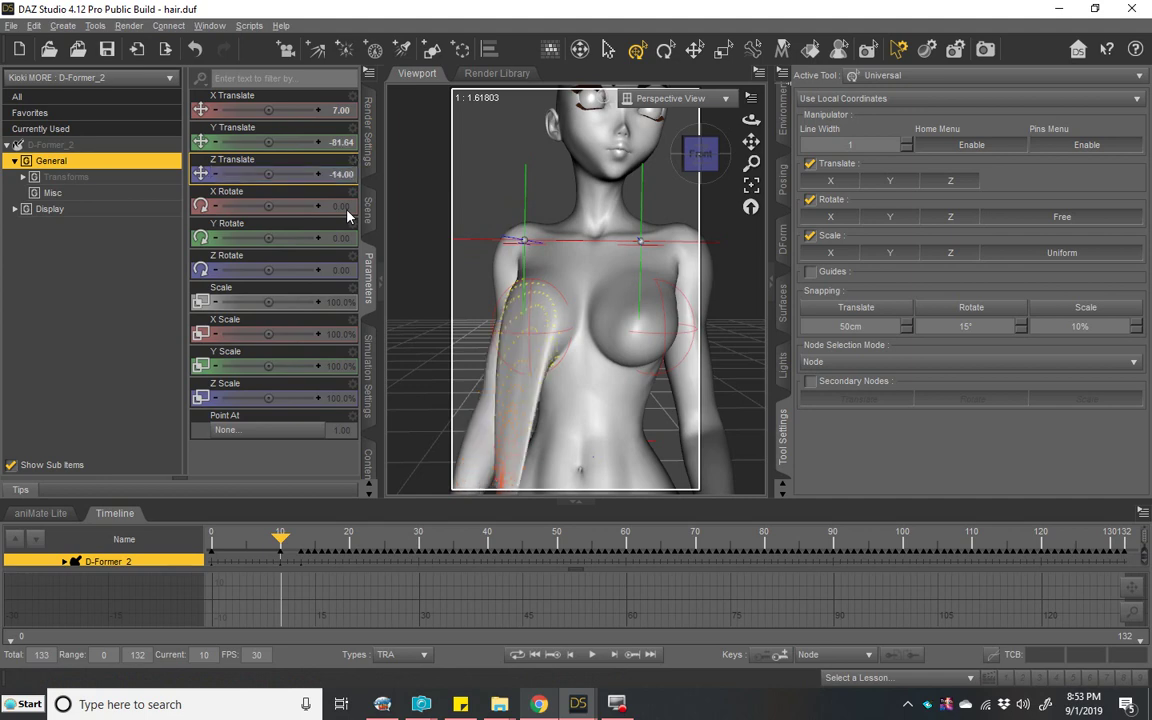
left_click_drag(266, 146, 284, 146)
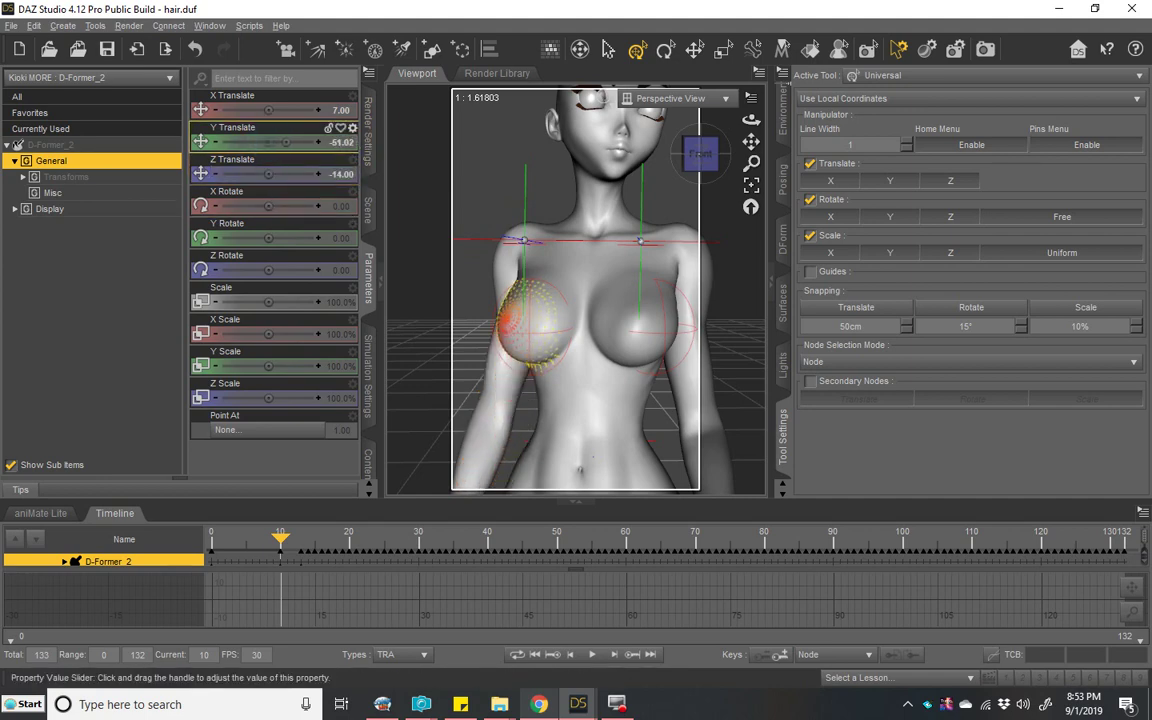
Step: Adjust D-Former_2 at frame 13 to a Z Translate of about -18 and an X Translate of about 12.2
left_click_drag(284, 541, 301, 561)
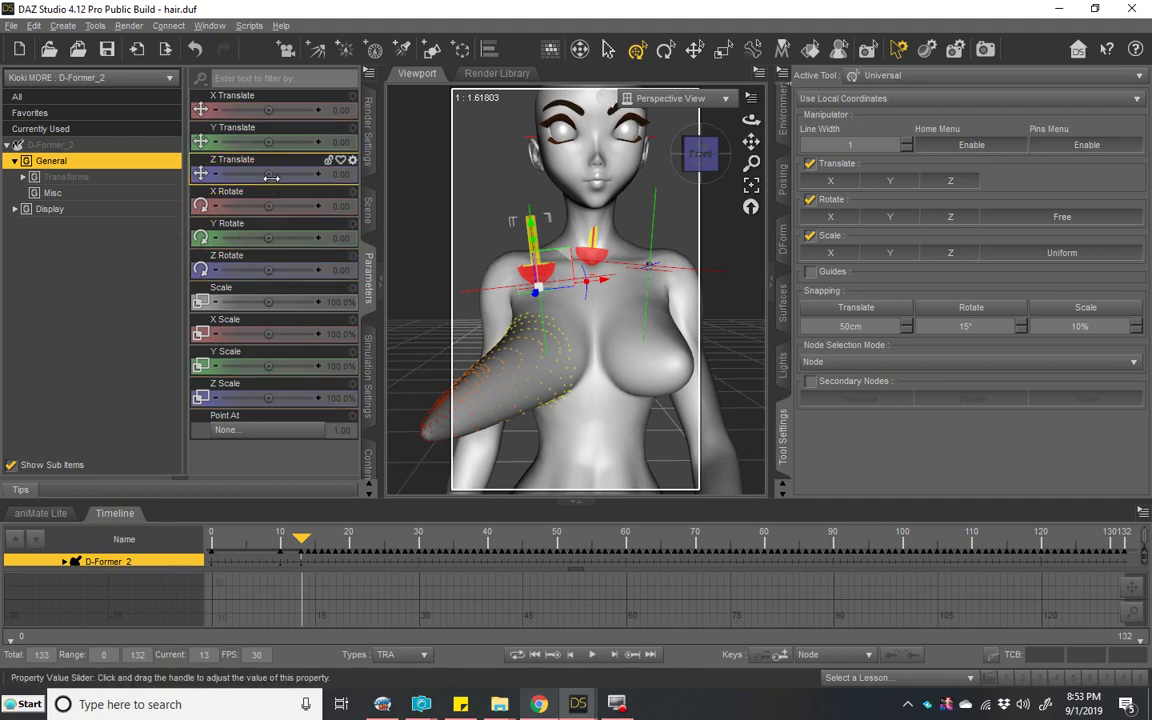
left_click_drag(271, 177, 254, 177)
left_click_drag(262, 110, 278, 110)
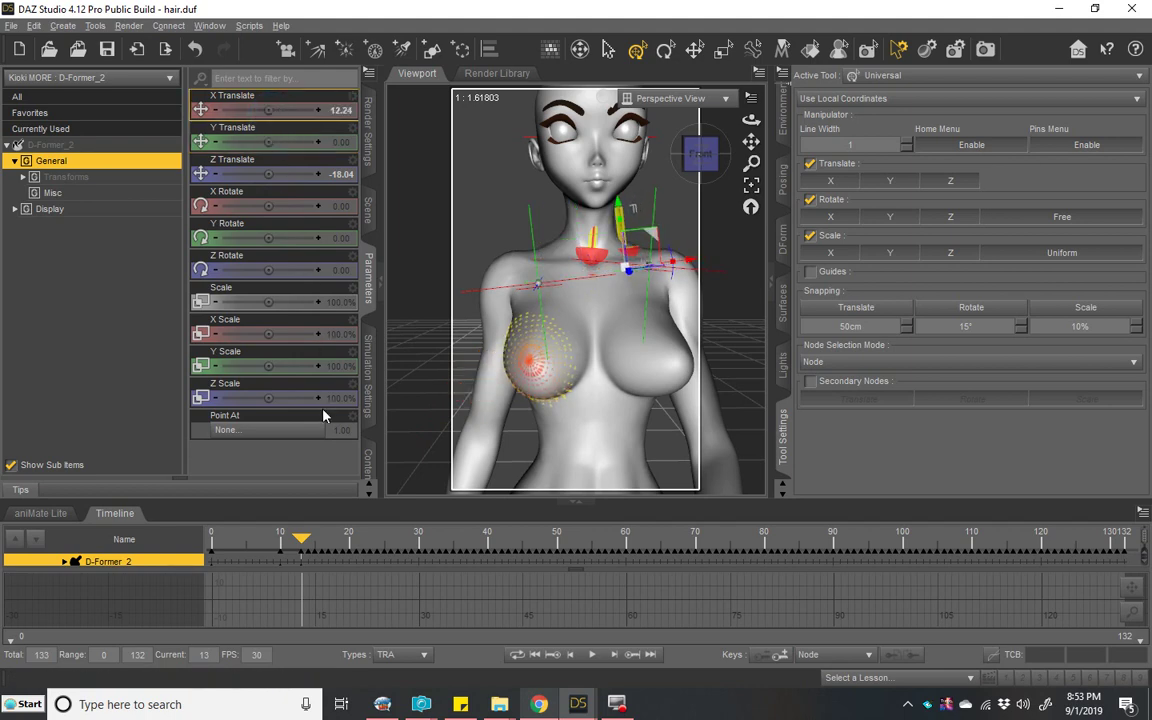
mouse_move(301, 540)
left_mouse_down()
mouse_move(345, 555)
mouse_move(278, 553)
mouse_move(301, 563)
left_mouse_up()
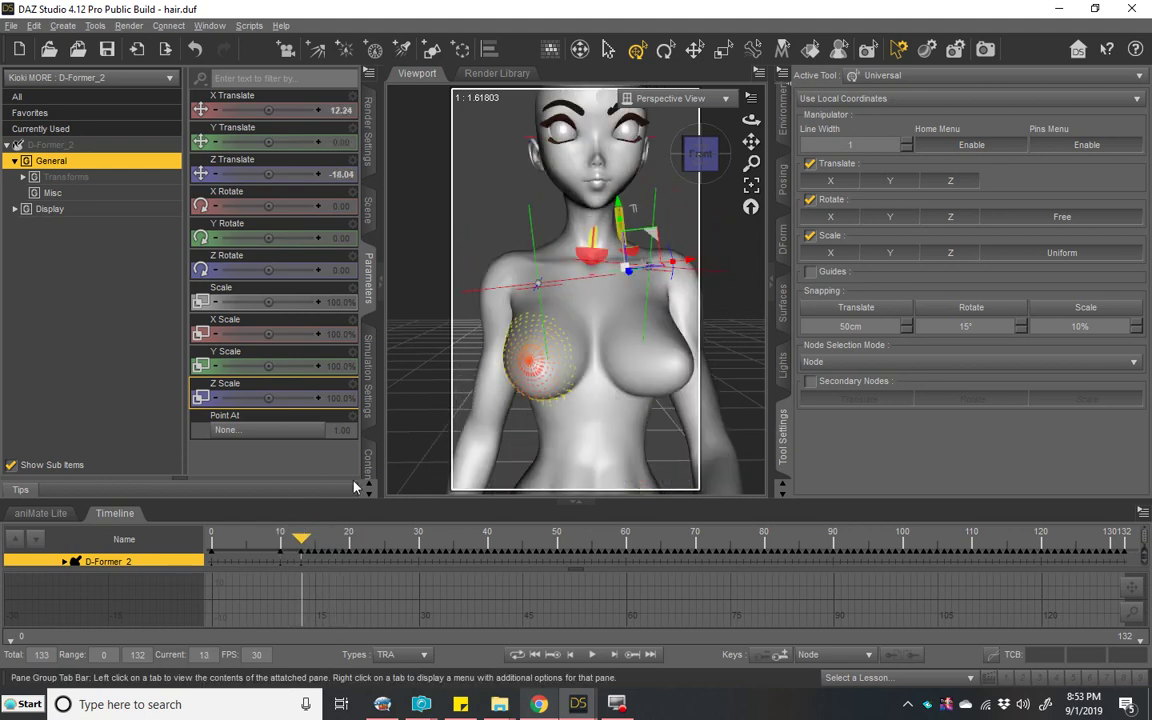
Step: Select D-Former_1 under the gg node and compare its translate values between frame 0, frame 10 and frame 13
left_click(372, 216)
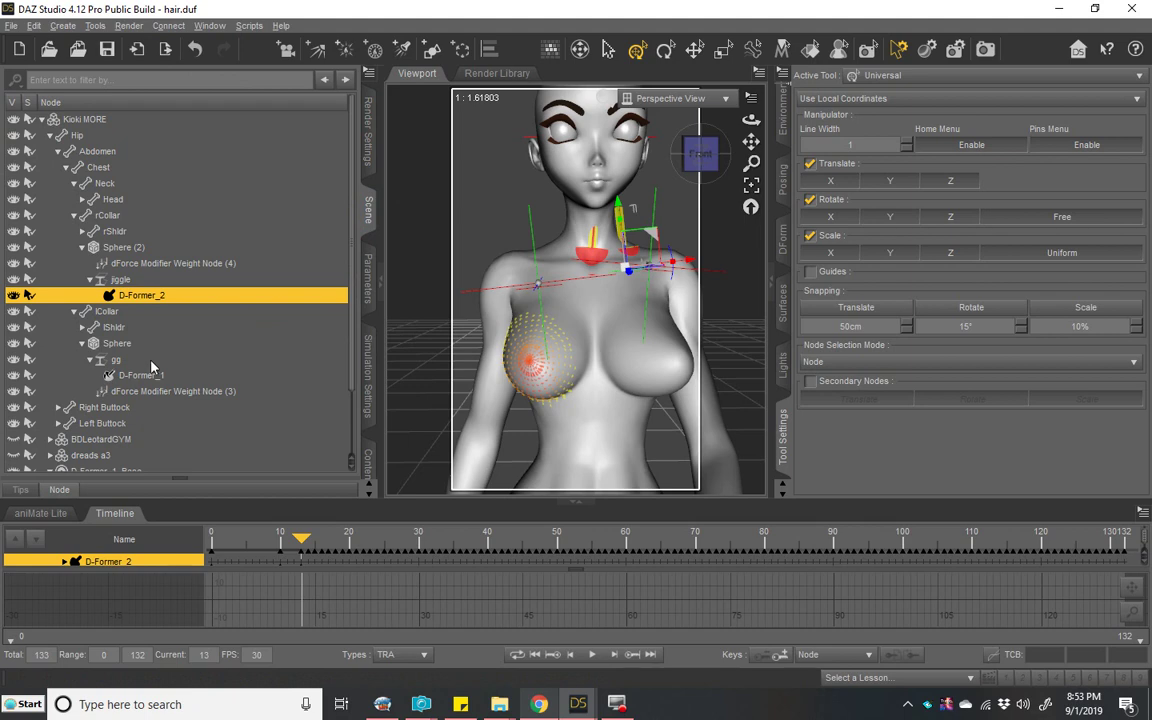
left_click(148, 373)
left_click(367, 285)
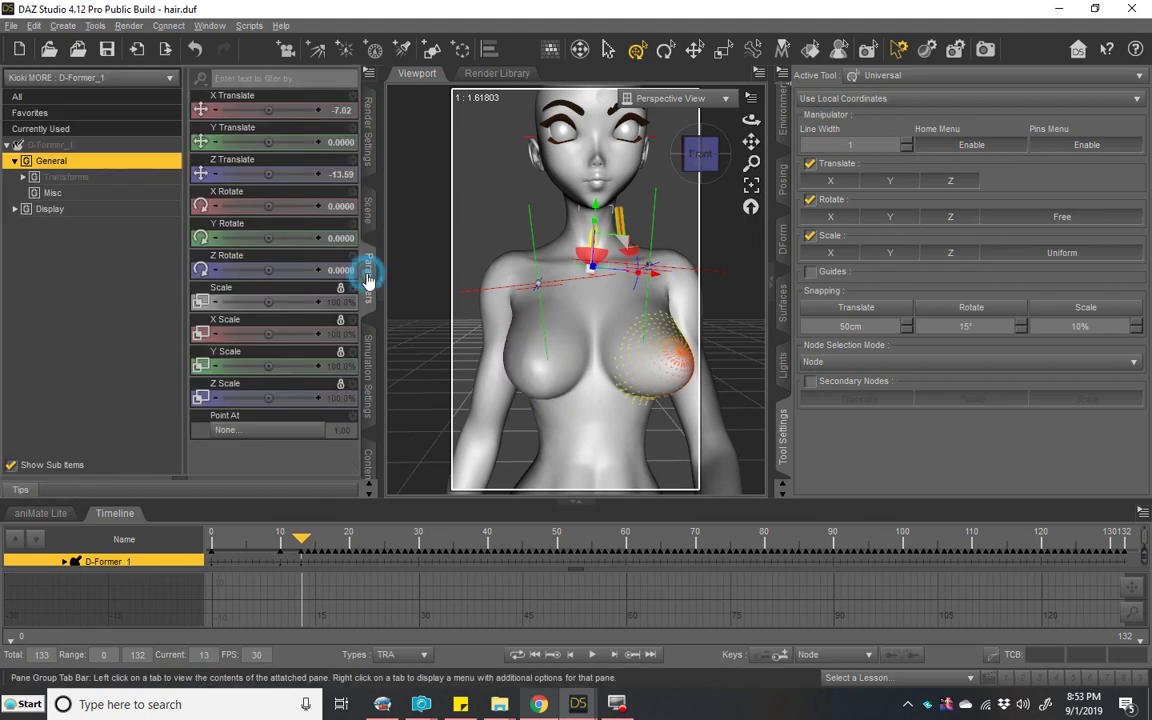
left_click_drag(299, 541, 266, 554)
left_click_drag(218, 559, 280, 595)
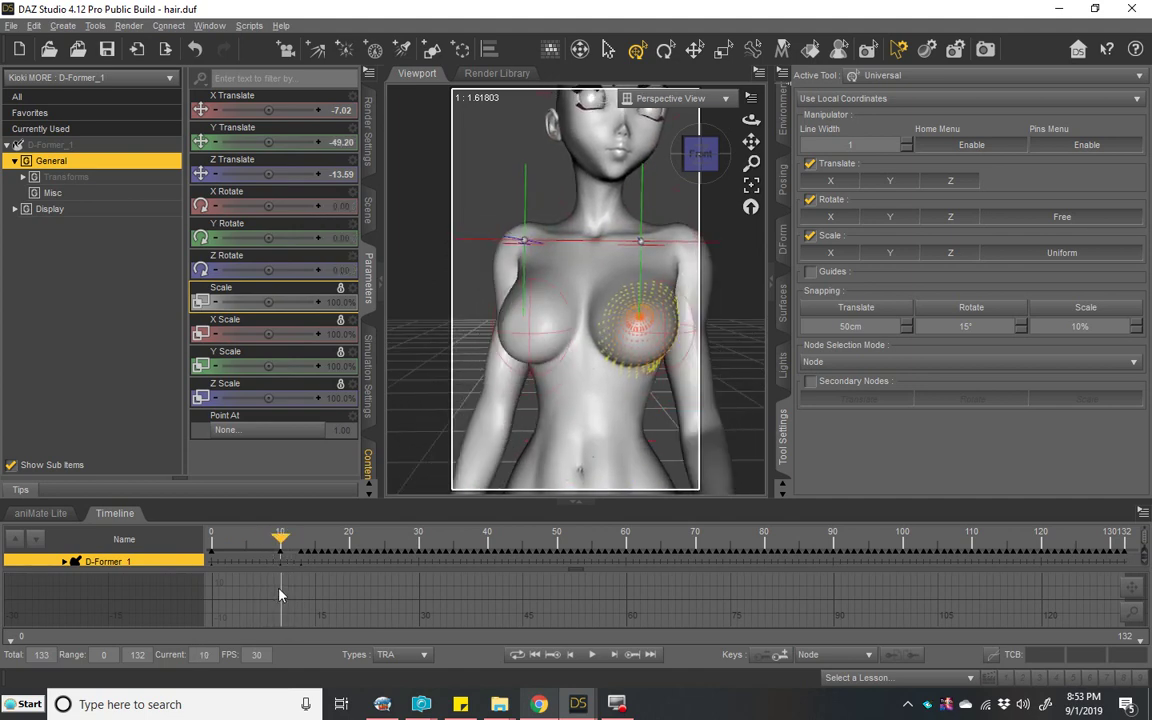
Step: Select D-Former_2 under the jiggle node and compare its translate values between frame 10 and frame 13
left_click(368, 212)
left_click(140, 294)
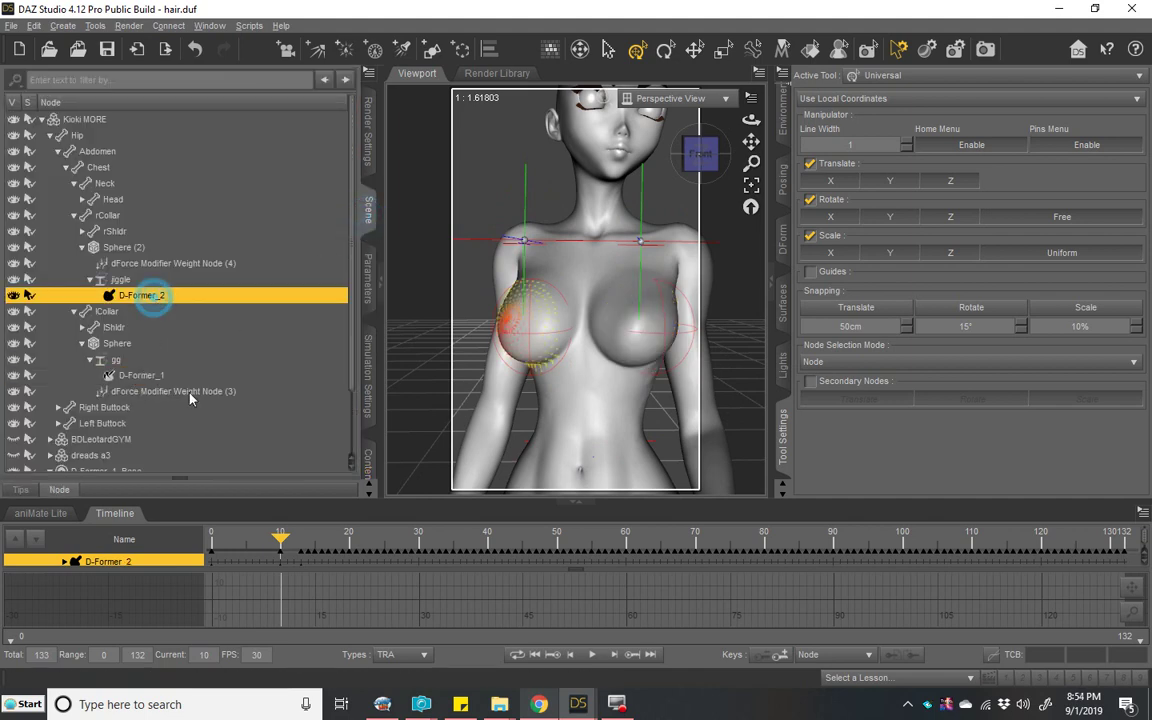
left_click(369, 270)
left_click(220, 432)
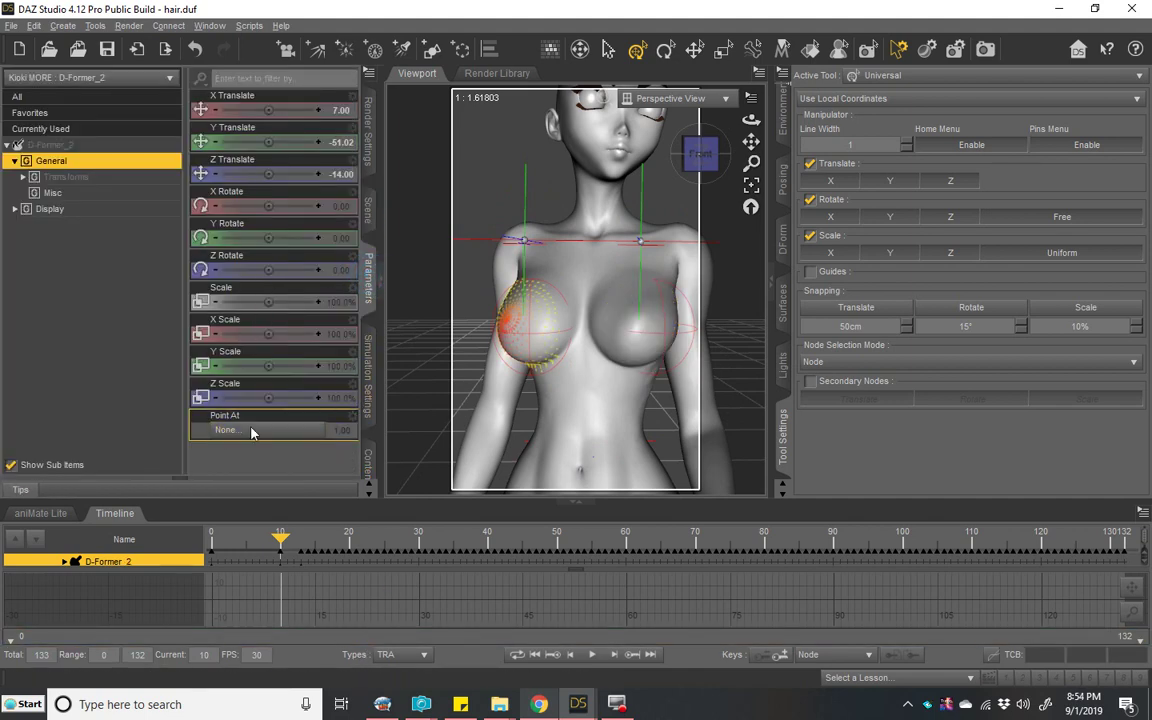
left_click_drag(281, 540, 296, 592)
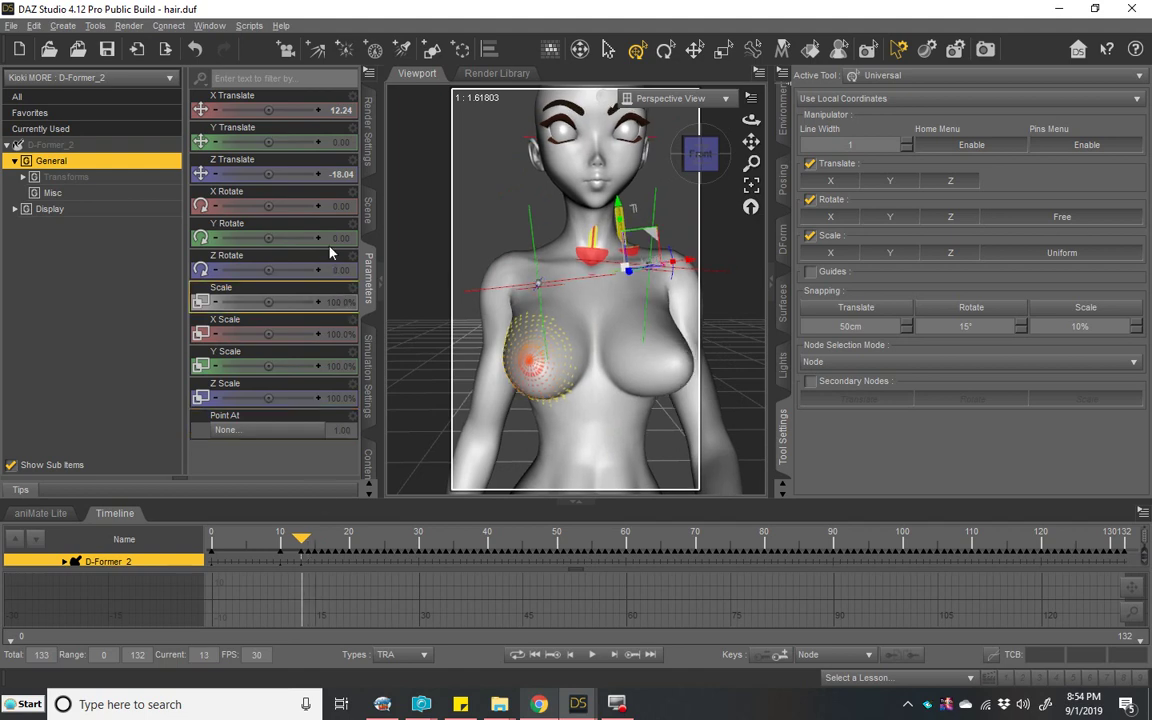
Step: Try a Z Translate of -14 on D-Former_2 at frame 13 and undo it
left_click(340, 174)
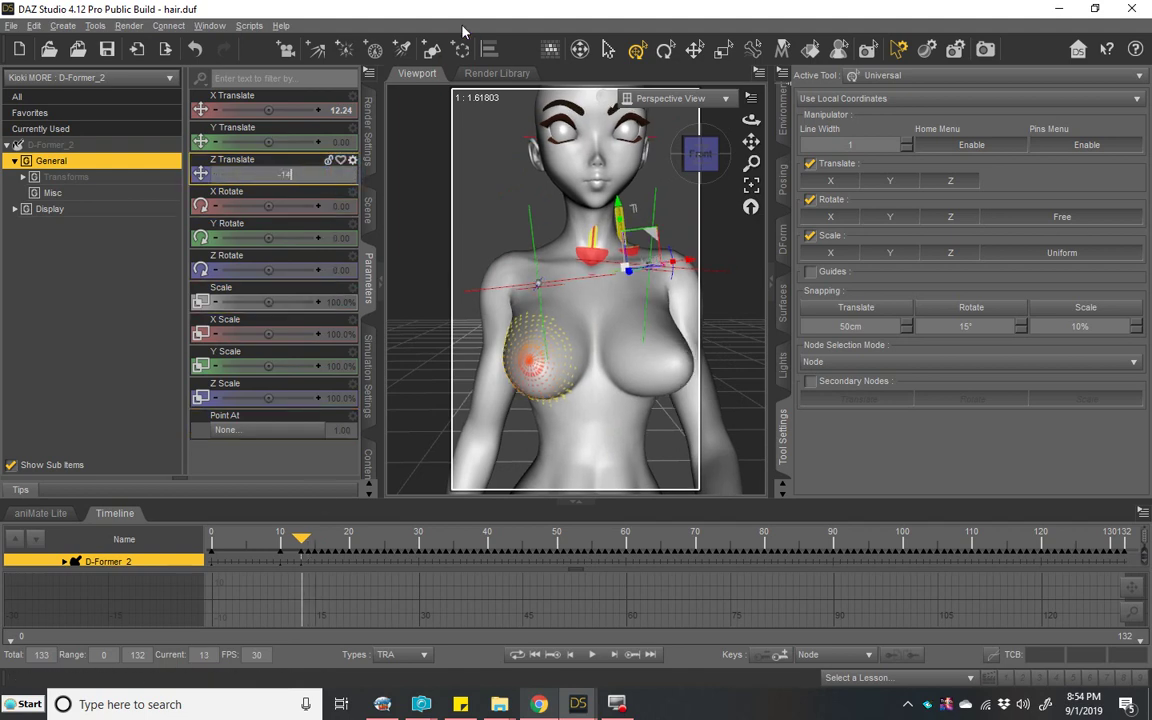
type("-14")
key("Return")
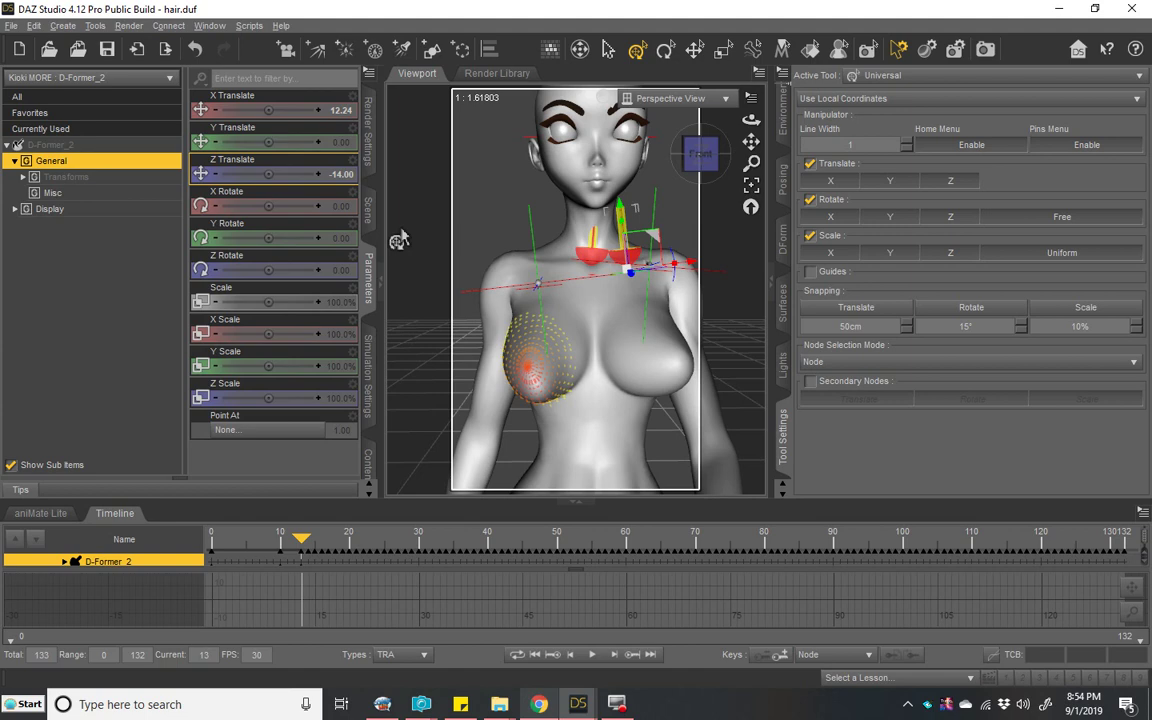
key("ctrl+z")
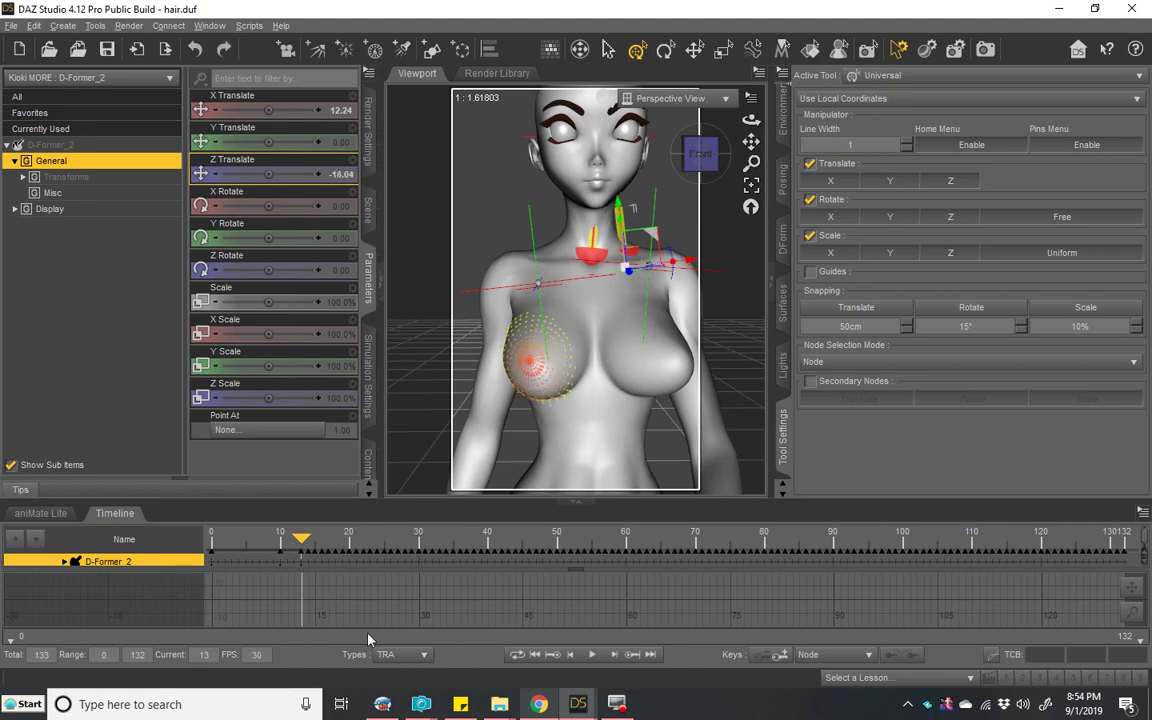
Step: Save the scene at frame 0 and run the dForce simulation over the timeline play range, cancelling it at about frame 85
left_click(531, 654)
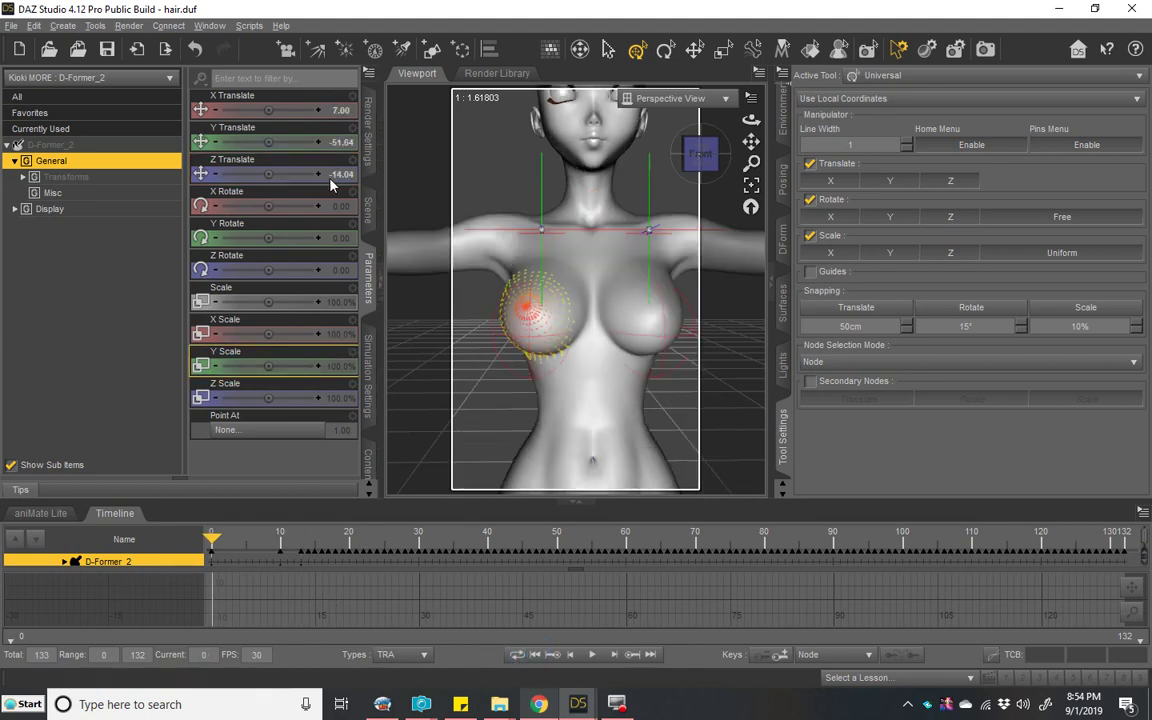
left_click(107, 50)
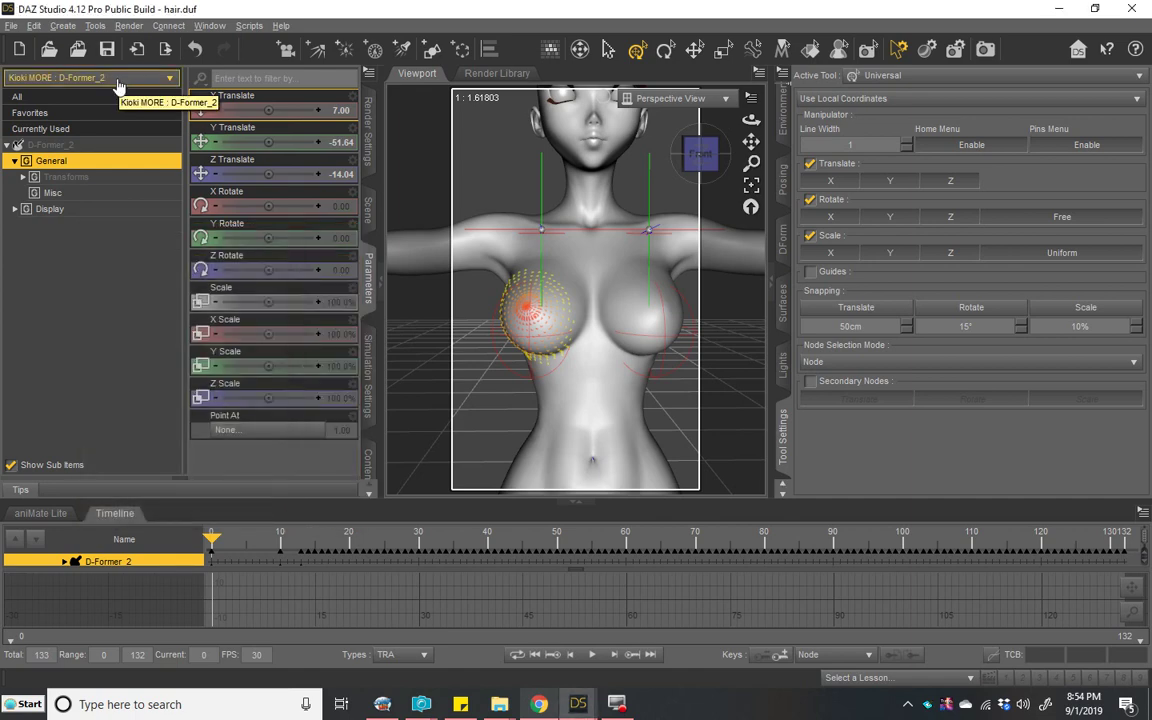
left_click(368, 388)
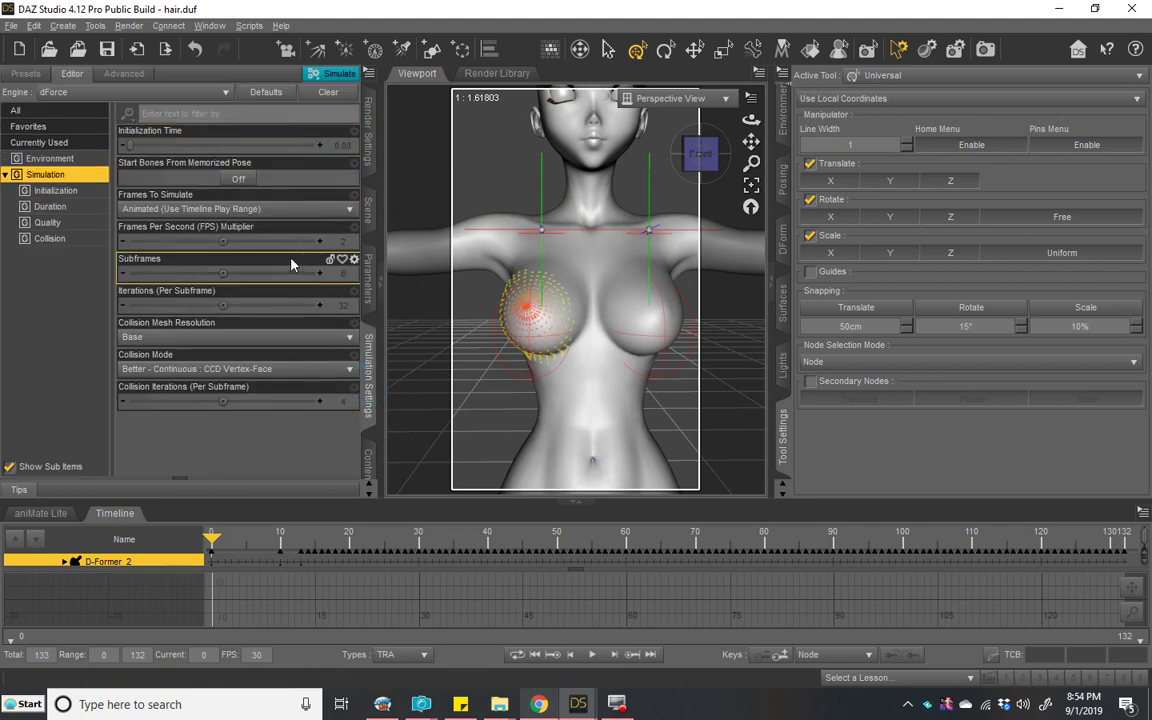
scroll(483, 270, "down", 5)
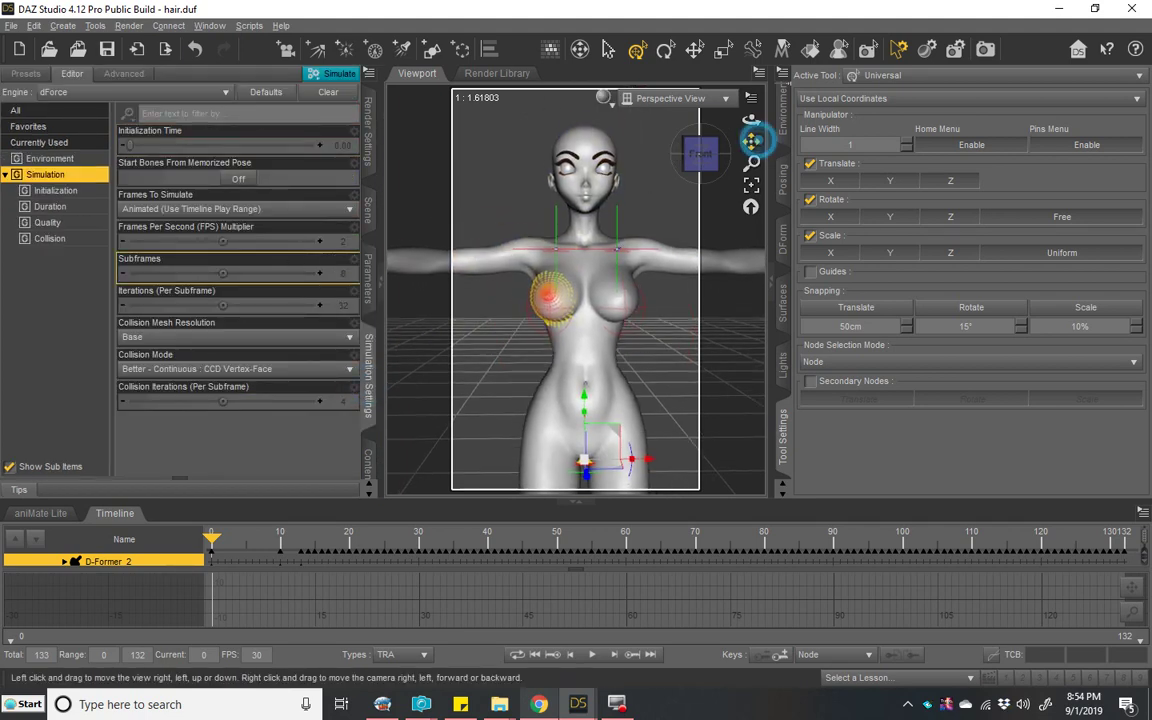
left_click_drag(751, 140, 752, 180)
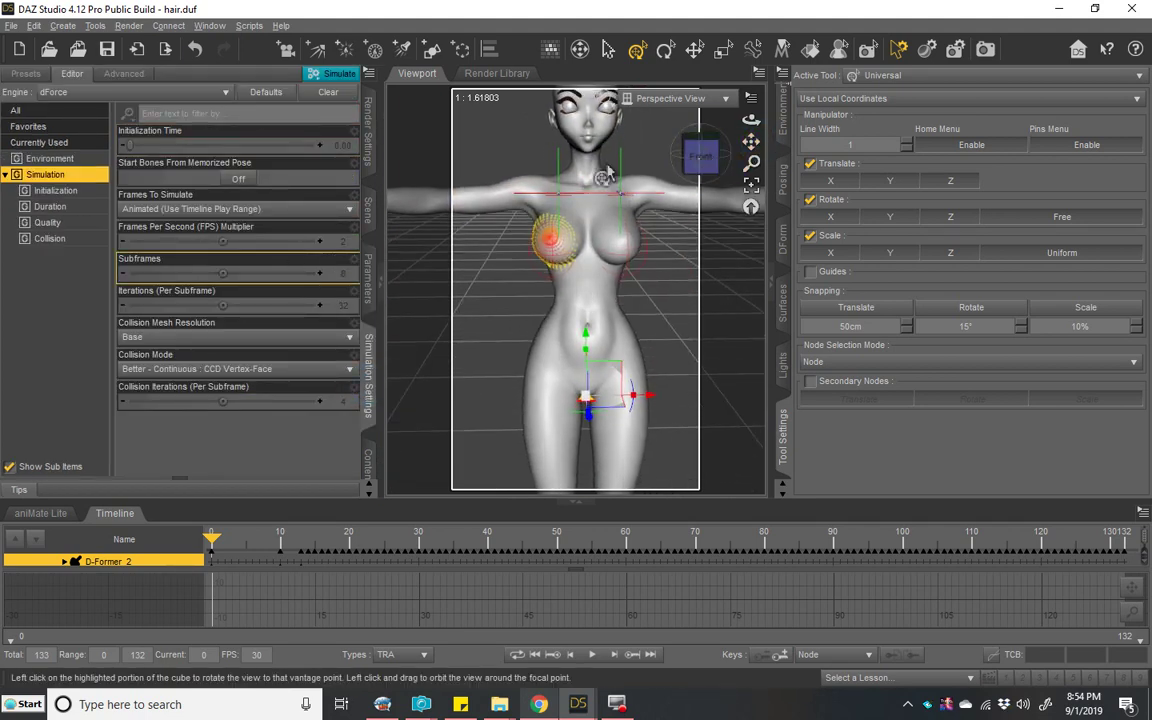
left_click(336, 74)
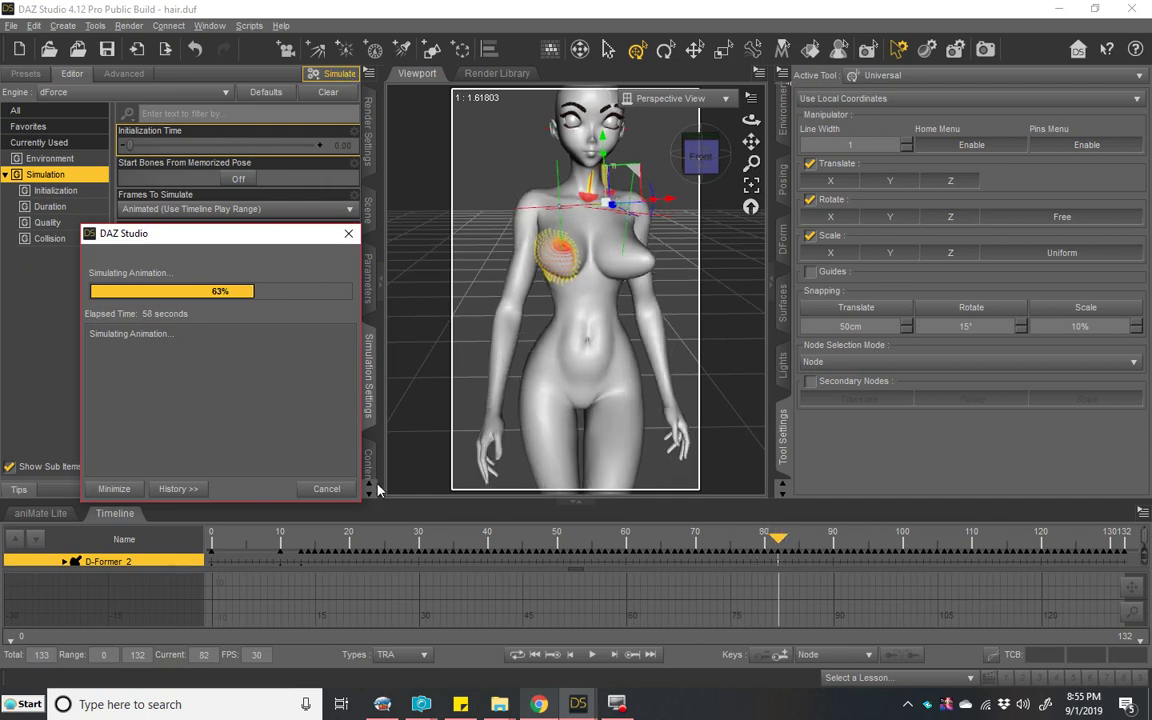
left_click(338, 489)
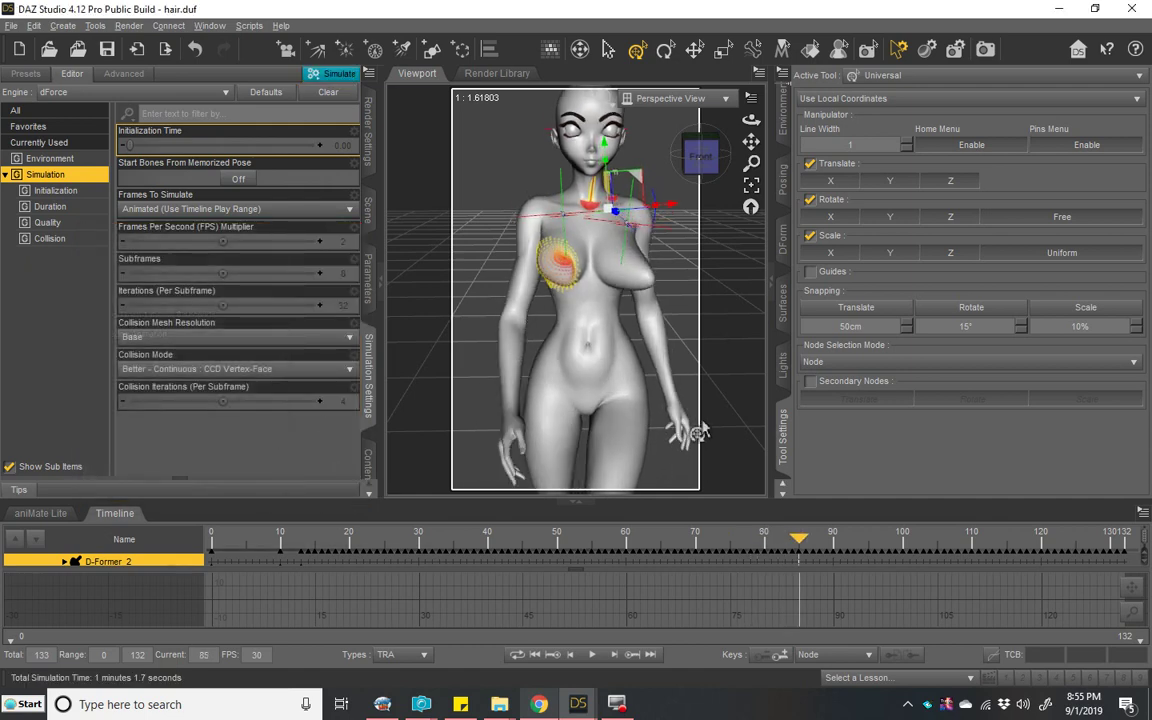
Step: Return to frame 0, select the jiggle node under Sphere (2) and review its transform parameters
left_click(536, 654)
scroll(685, 278, "up", 6)
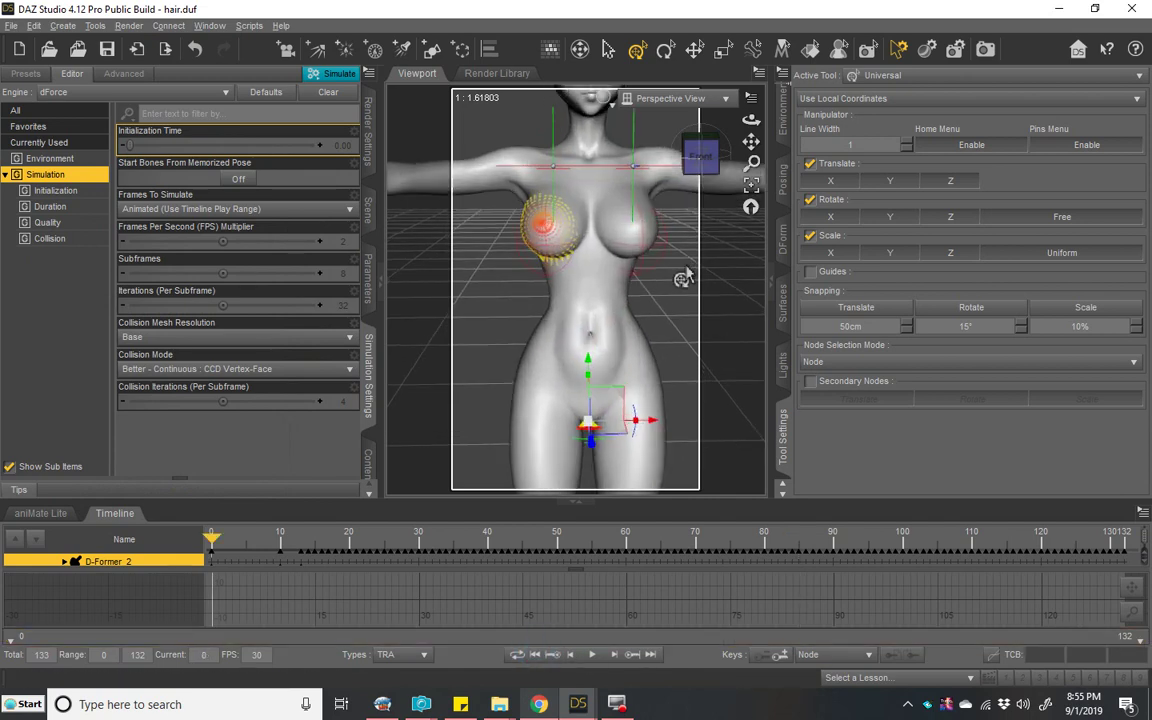
left_click_drag(751, 145, 751, 255)
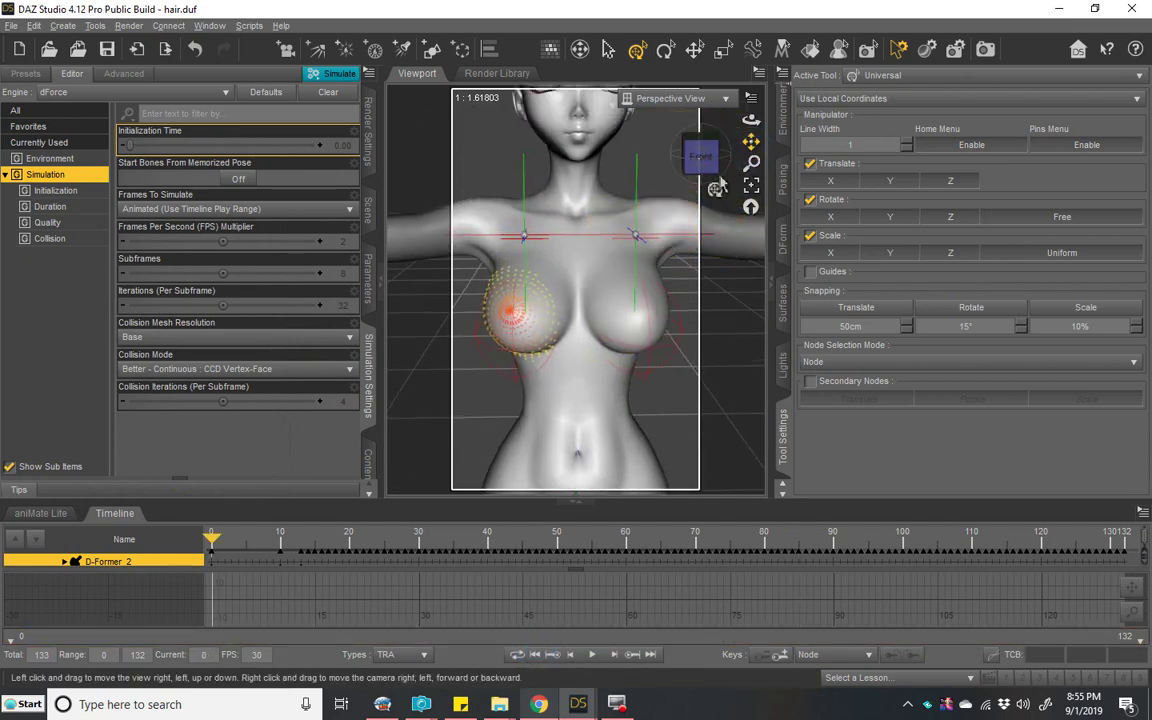
left_click(113, 515)
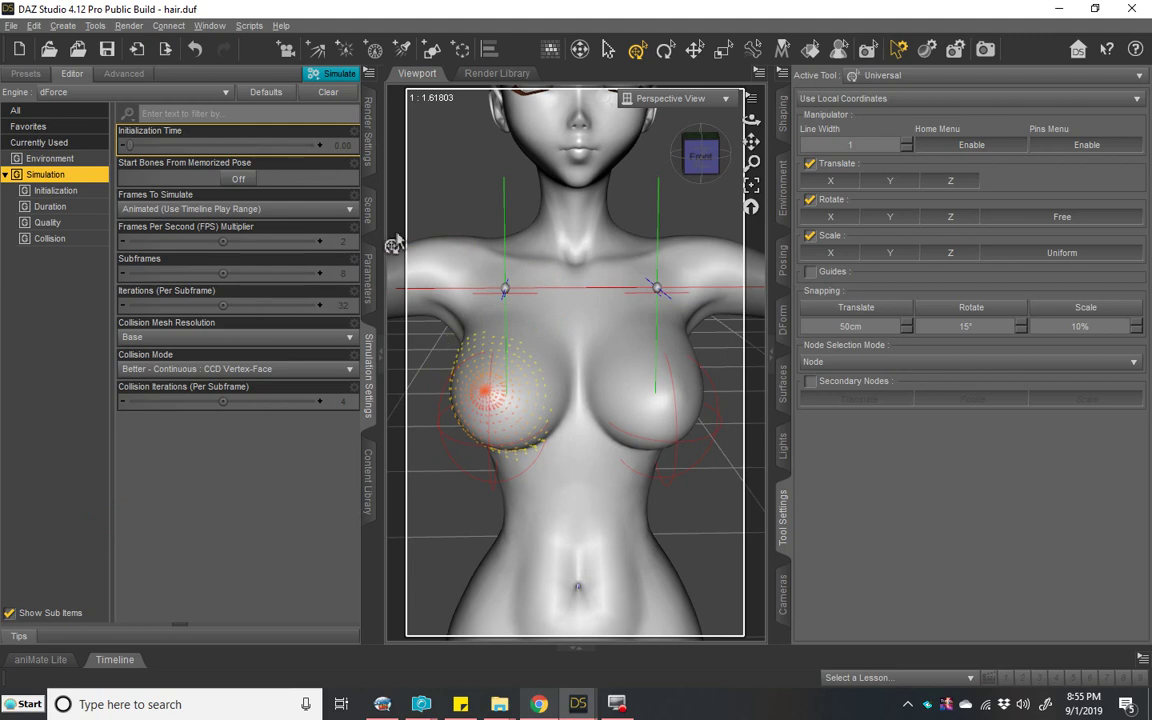
left_click(367, 215)
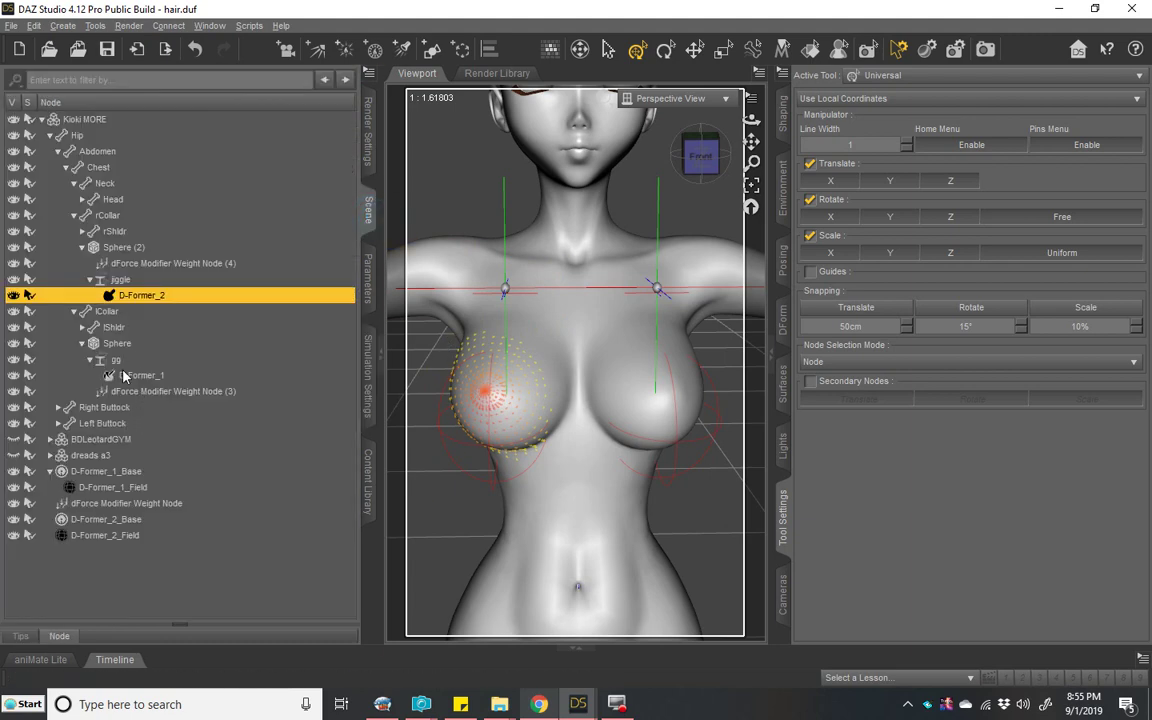
left_click(130, 279)
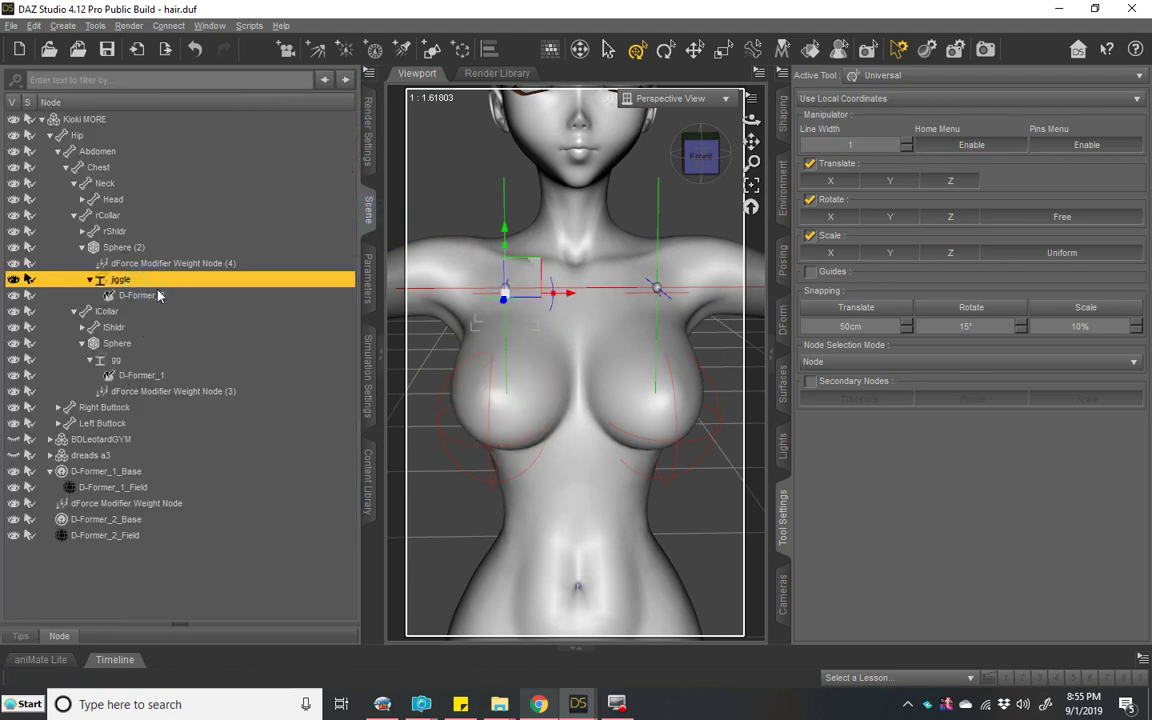
left_click(366, 280)
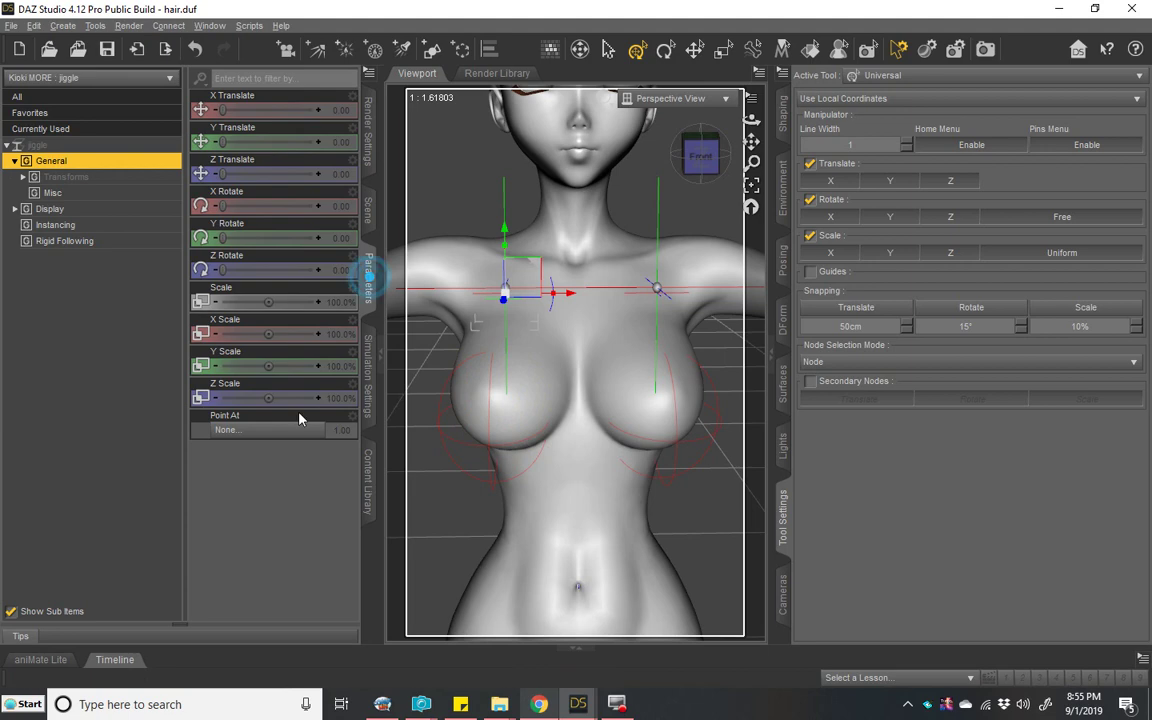
left_click(114, 659)
left_click_drag(211, 537, 190, 695)
left_click(370, 206)
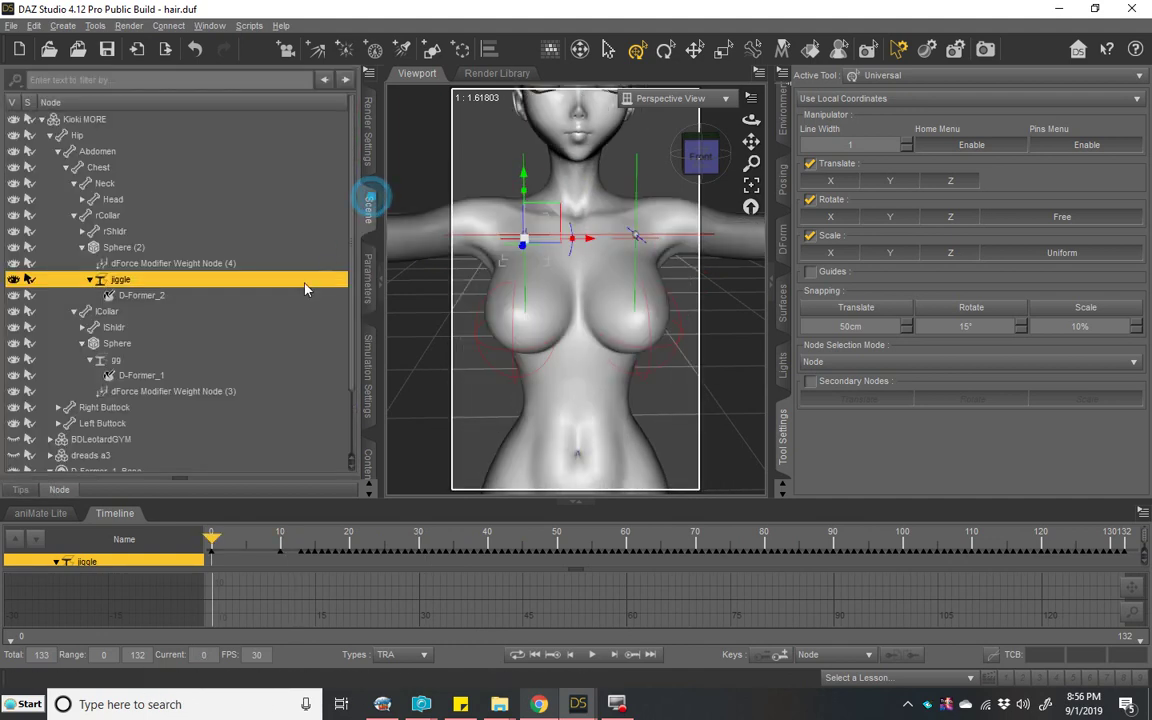
left_click(116, 359)
left_click(369, 272)
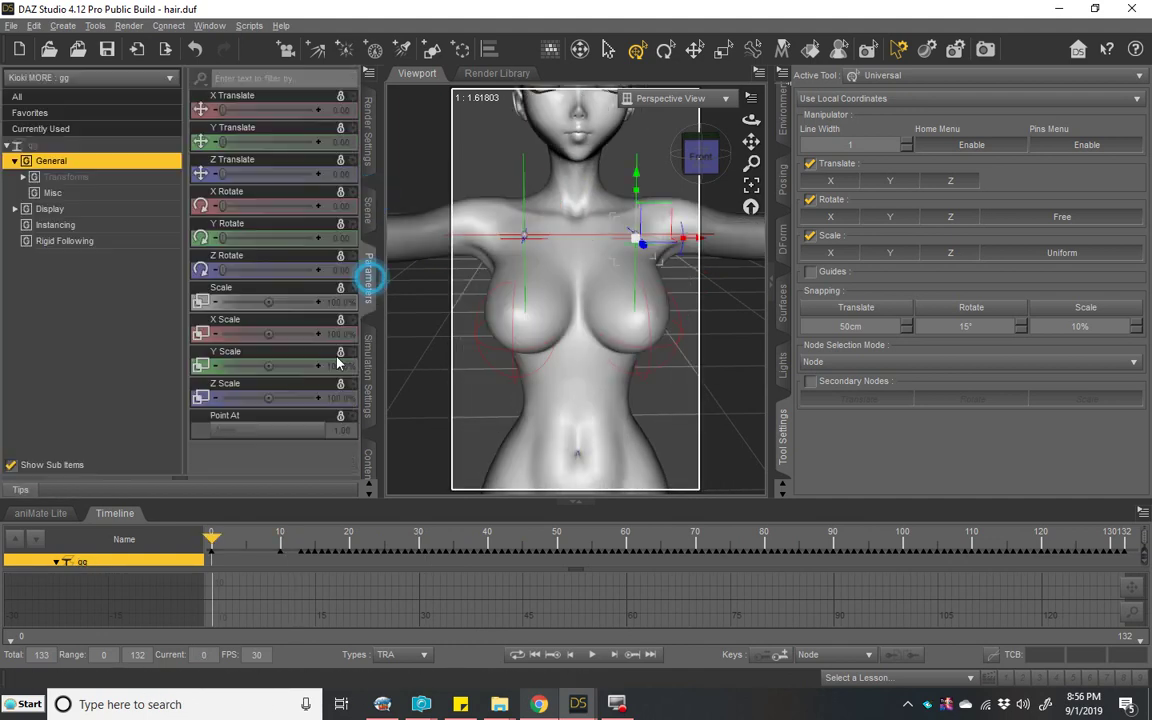
left_click_drag(212, 545, 181, 592)
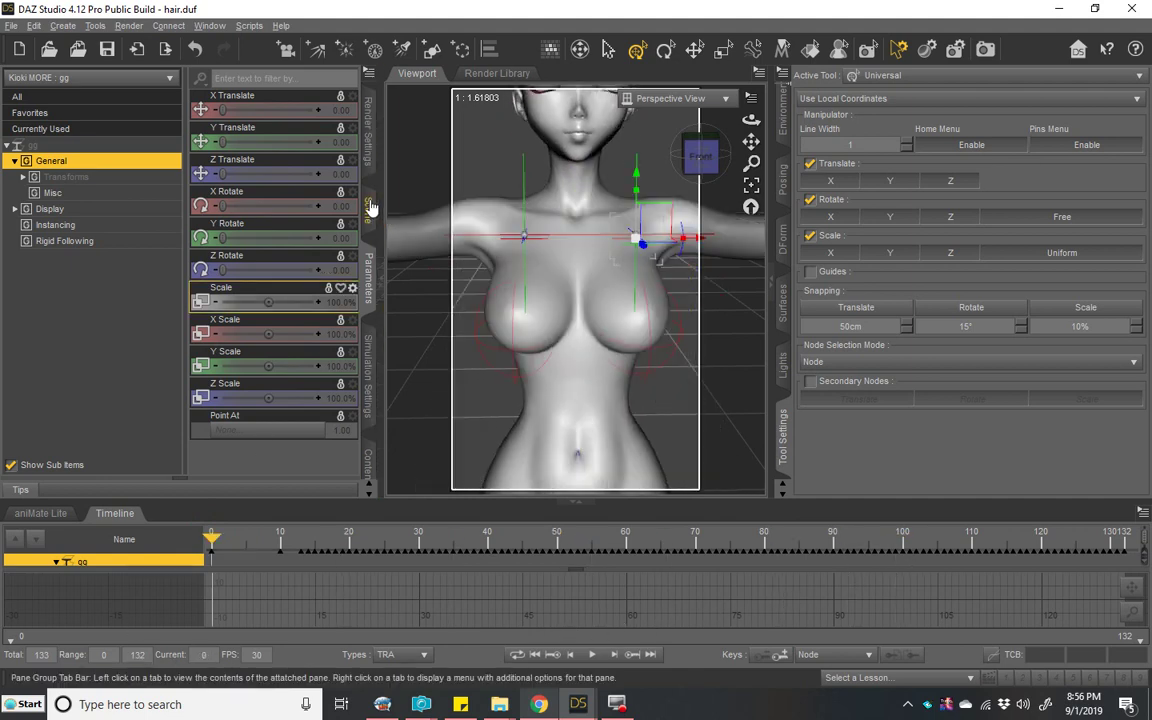
Step: At frame 13, set D-Former_1's Z Translate to -15.61 and X Translate to -9.52, and return the timeline to frame 0
left_click(371, 210)
left_click(150, 375)
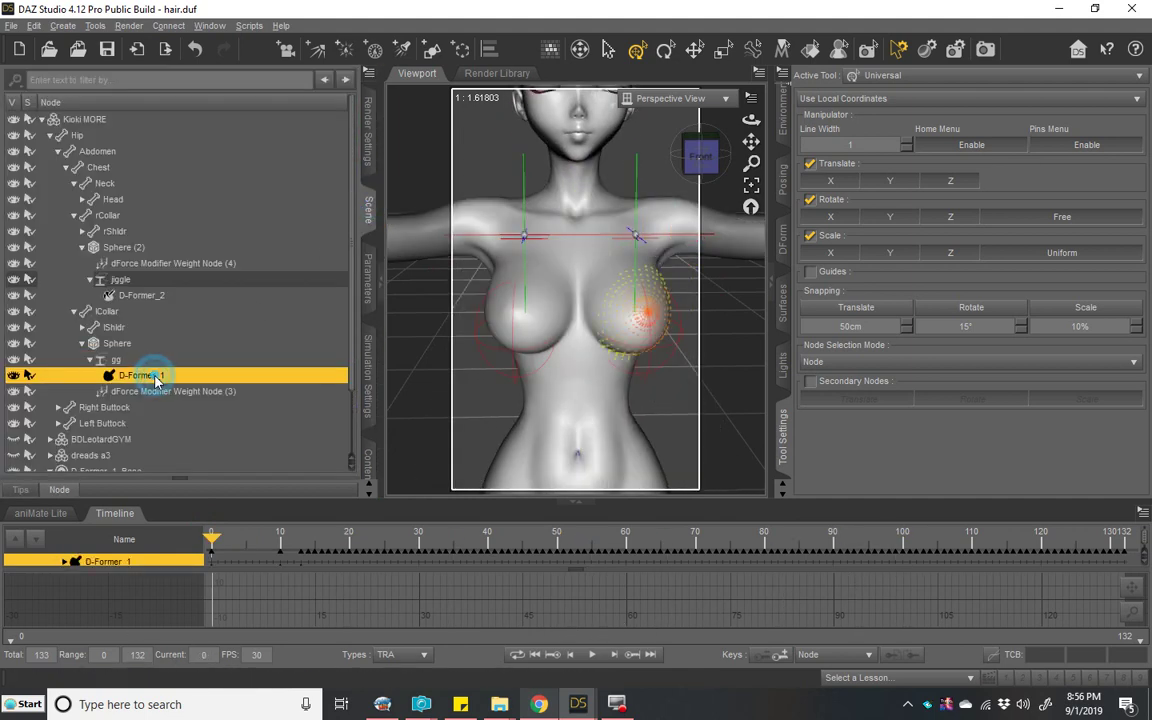
left_click(369, 272)
left_click_drag(213, 540, 299, 615)
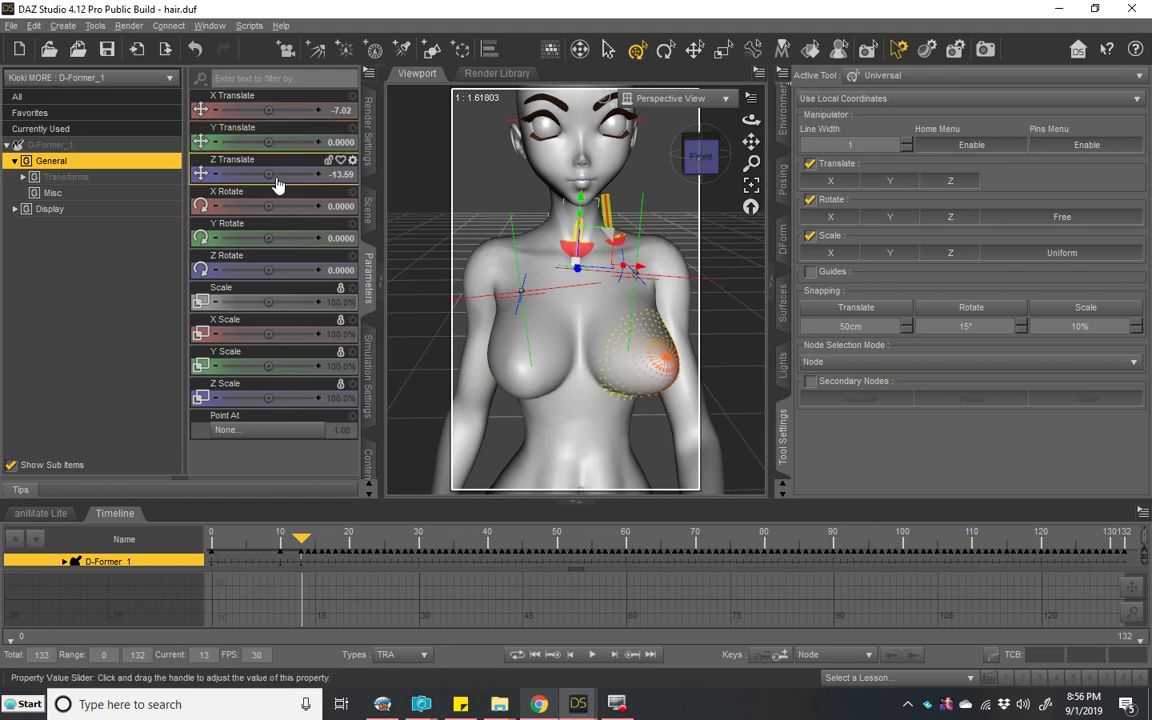
left_click_drag(267, 174, 262, 174)
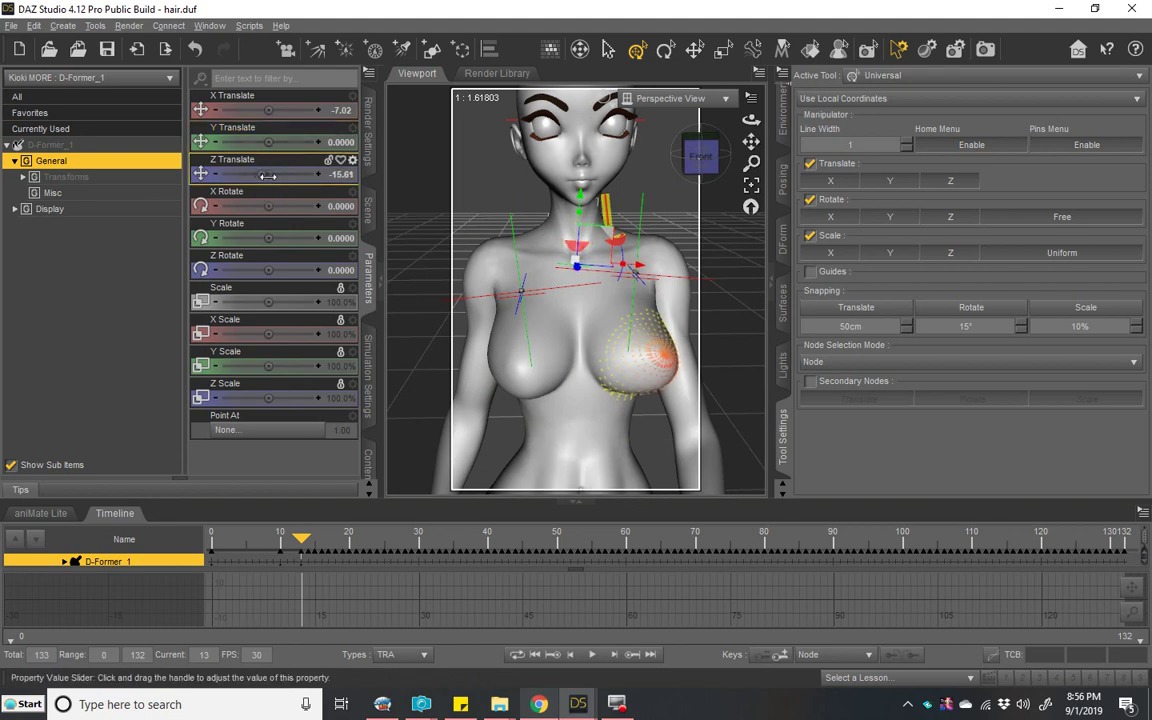
left_click_drag(267, 109, 260, 109)
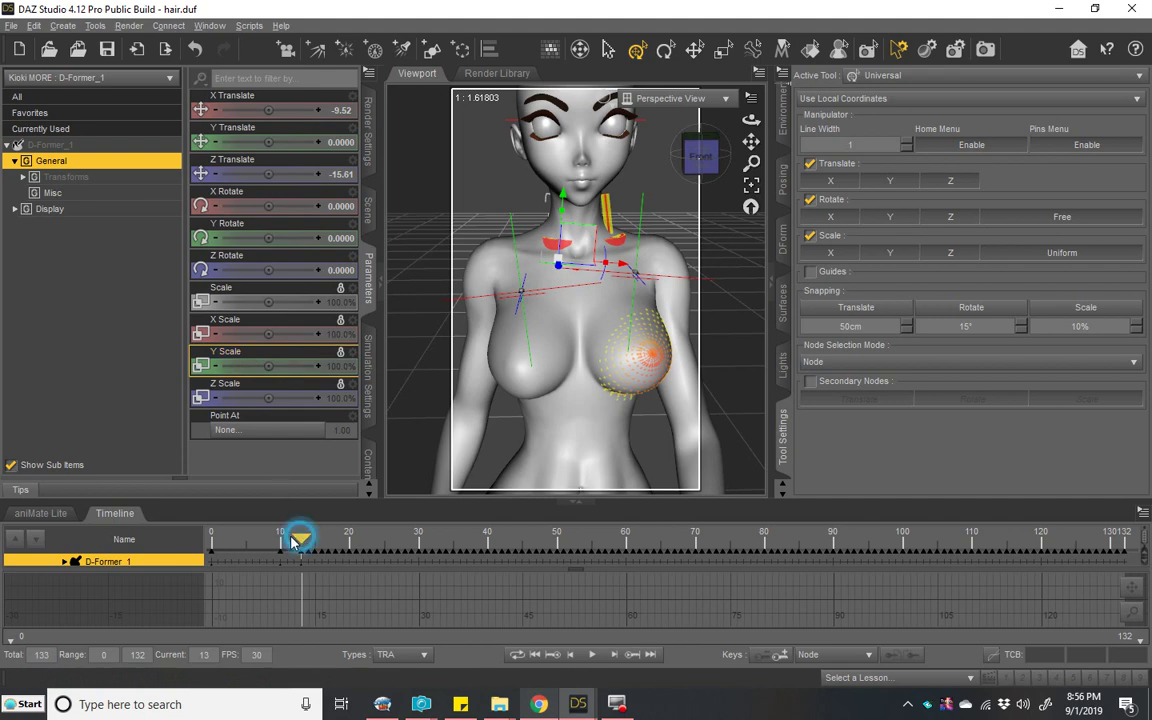
left_click_drag(296, 540, 302, 570)
left_click_drag(298, 571, 152, 601)
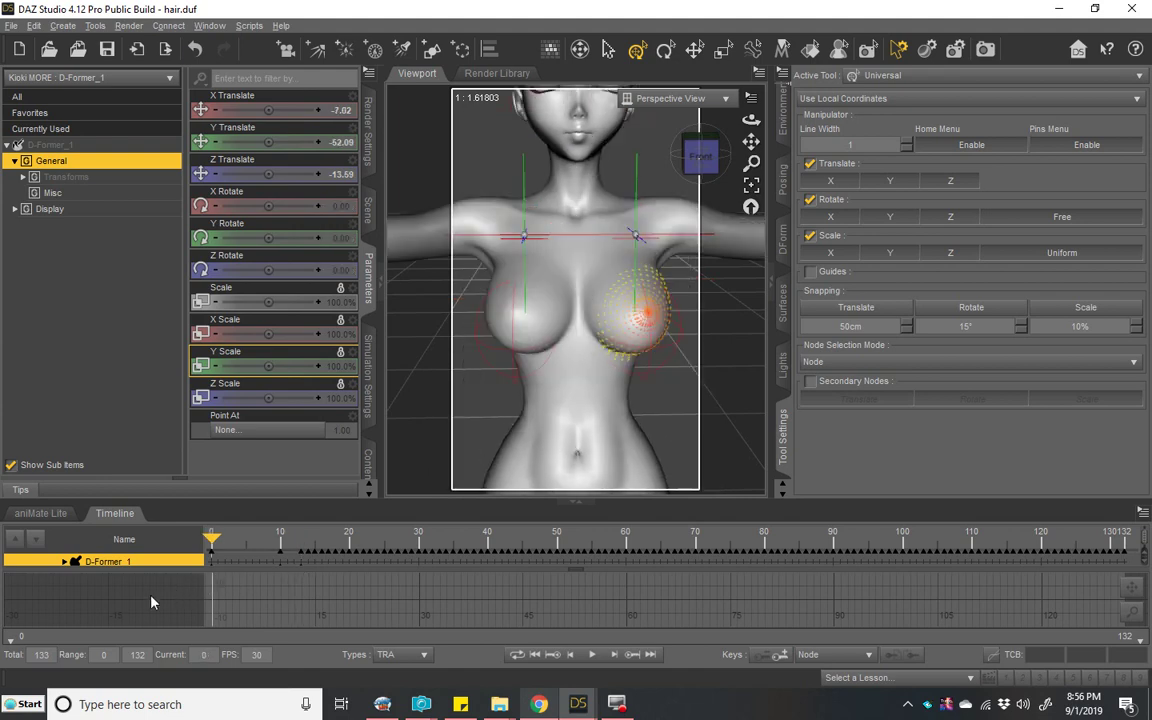
Step: Set the Dynamics Strength of the Sphere (2) surface under rCollar to 0.50
left_click(368, 215)
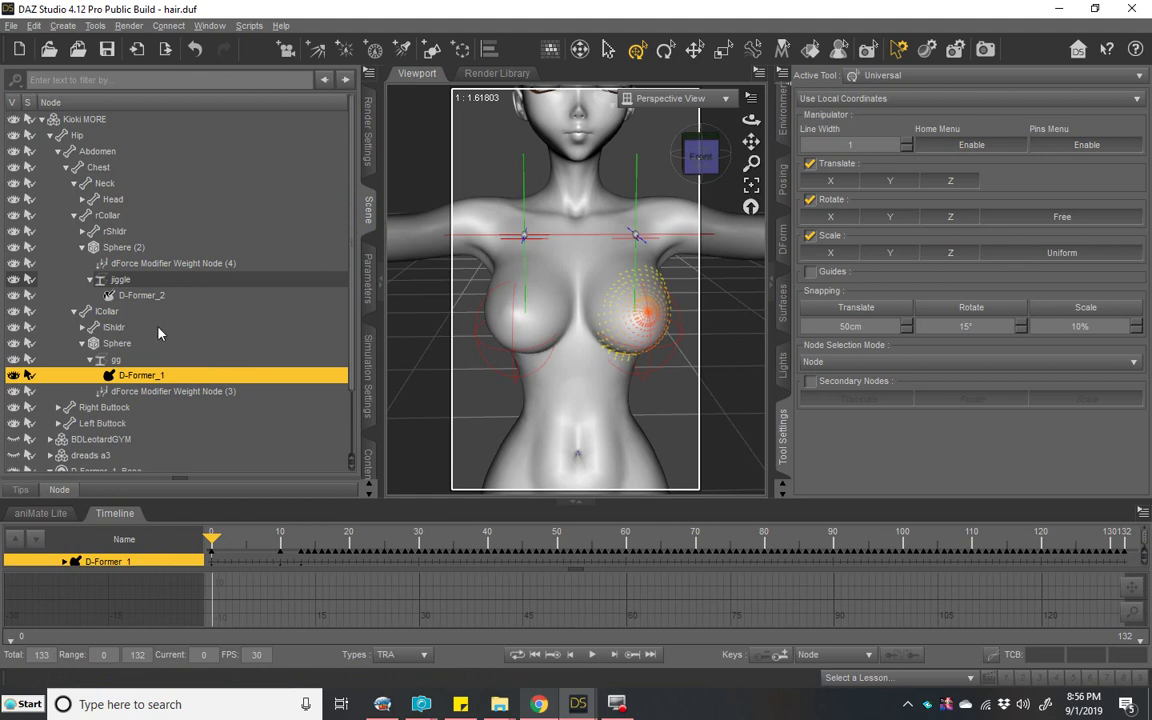
left_click(128, 247)
left_click(367, 275)
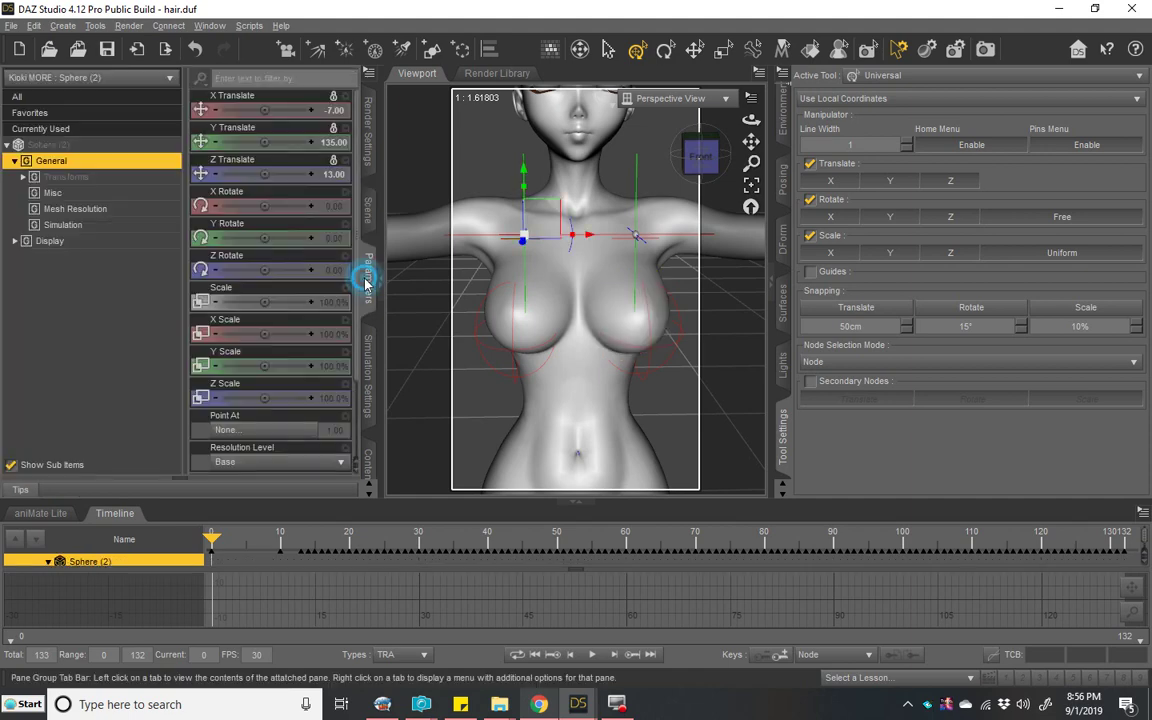
left_click(118, 510)
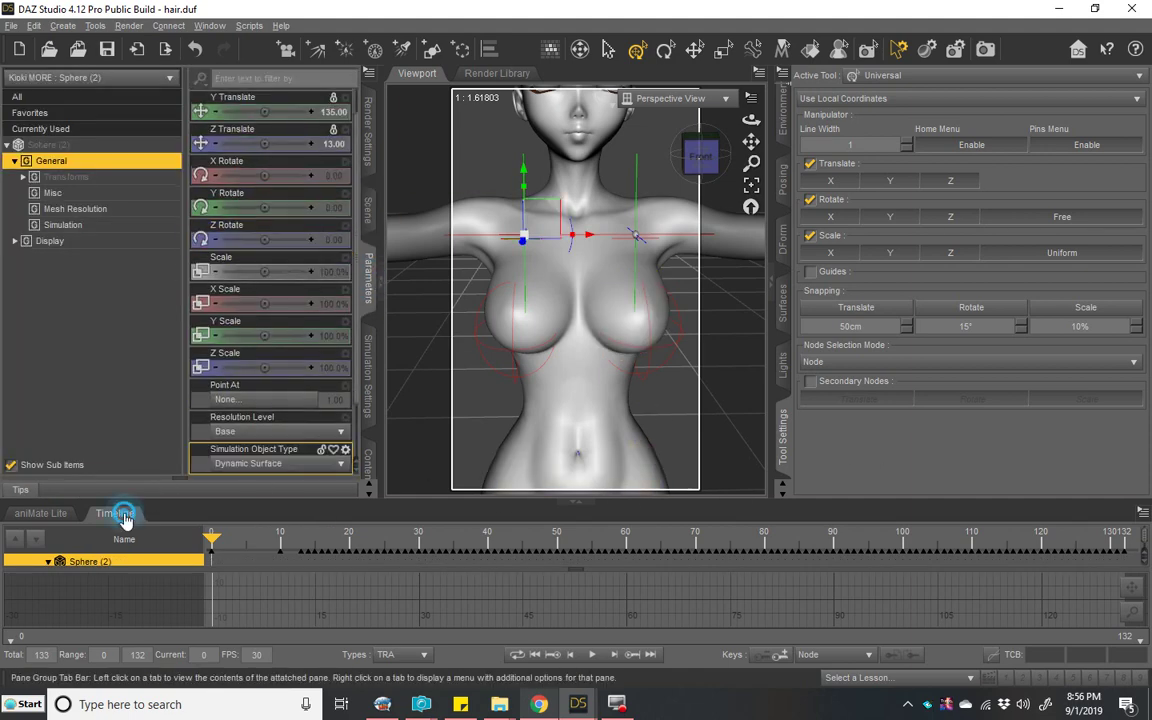
left_click(782, 383)
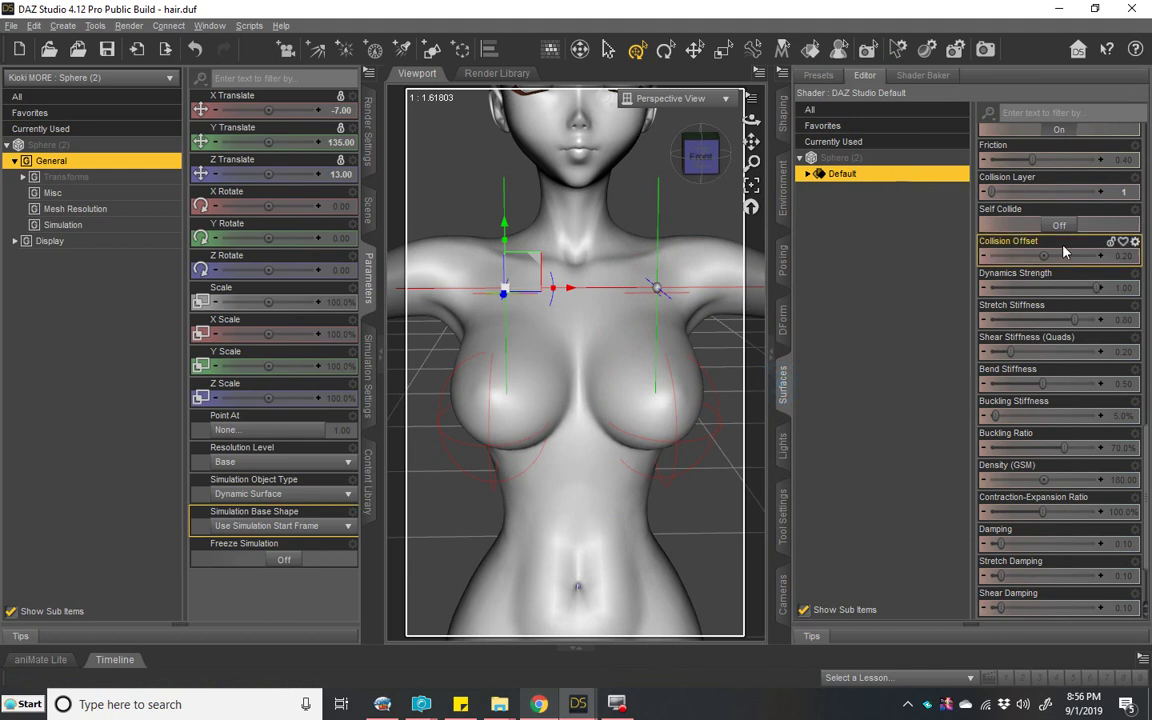
scroll(1060, 230, "up", 15)
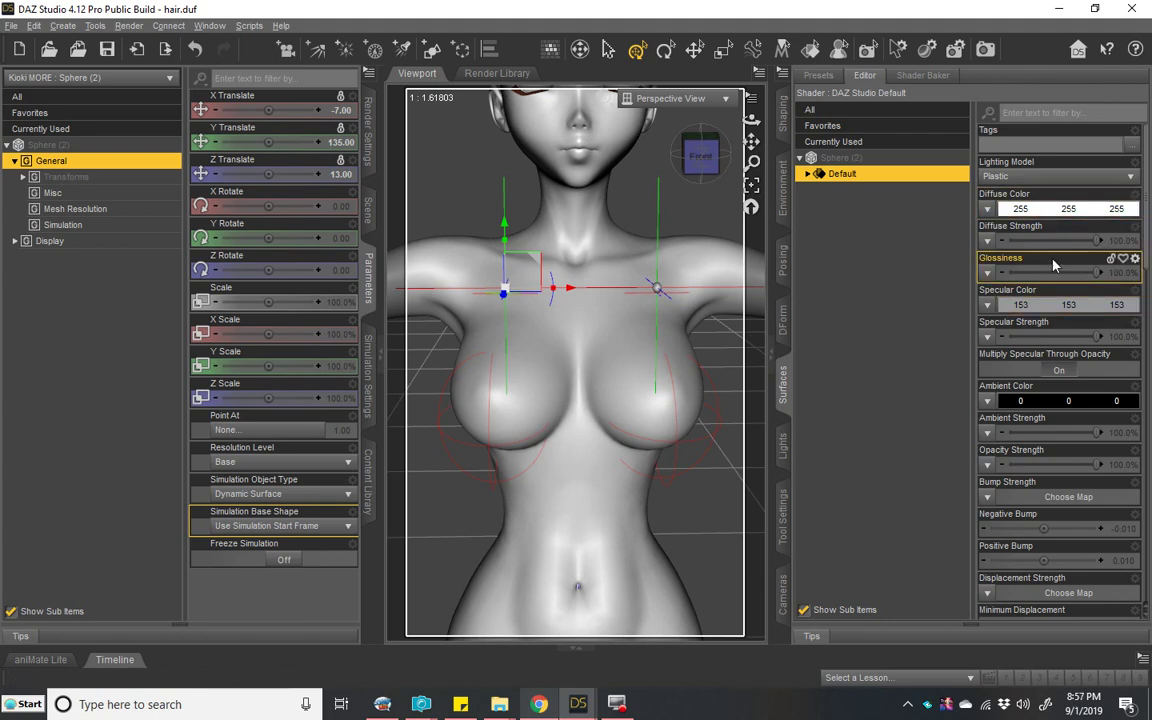
scroll(1052, 265, "down", 12)
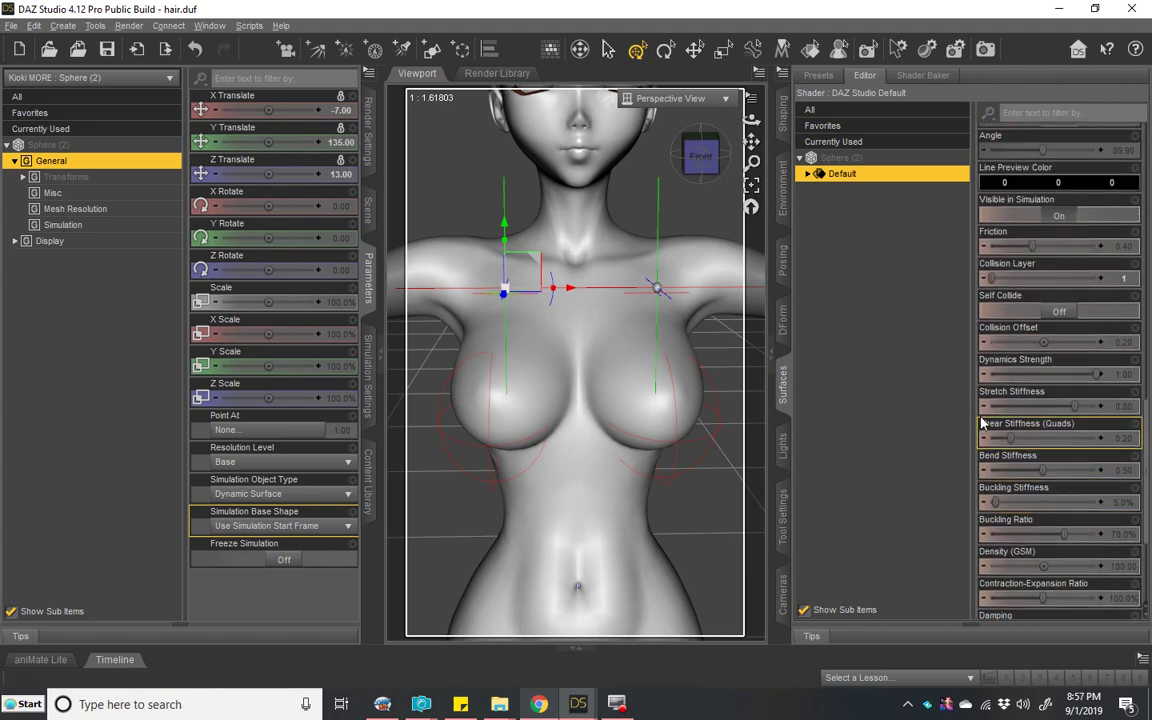
scroll(1103, 340, "down", 3)
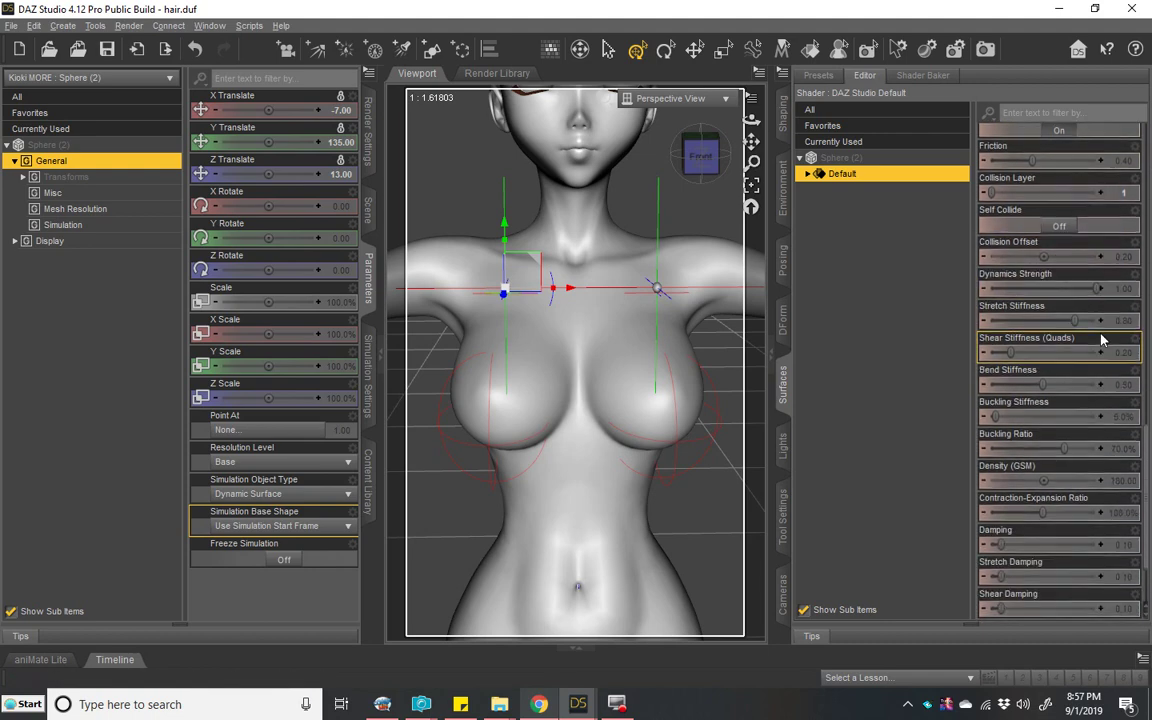
left_click(1127, 289)
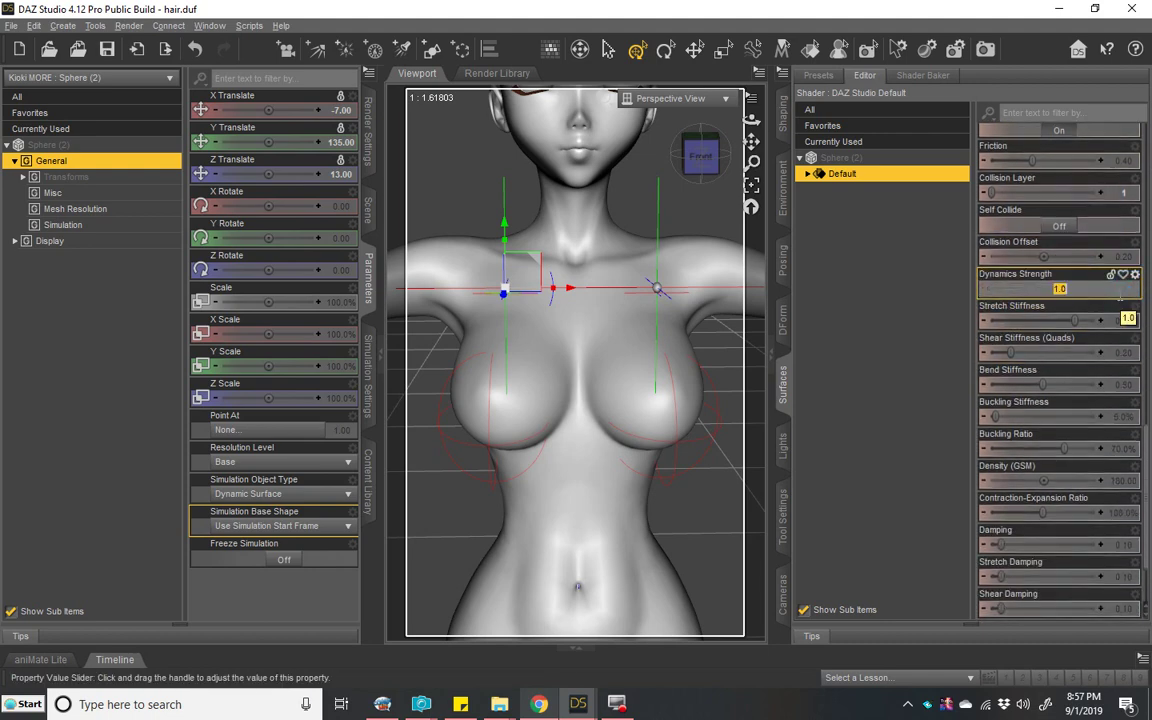
key("Return")
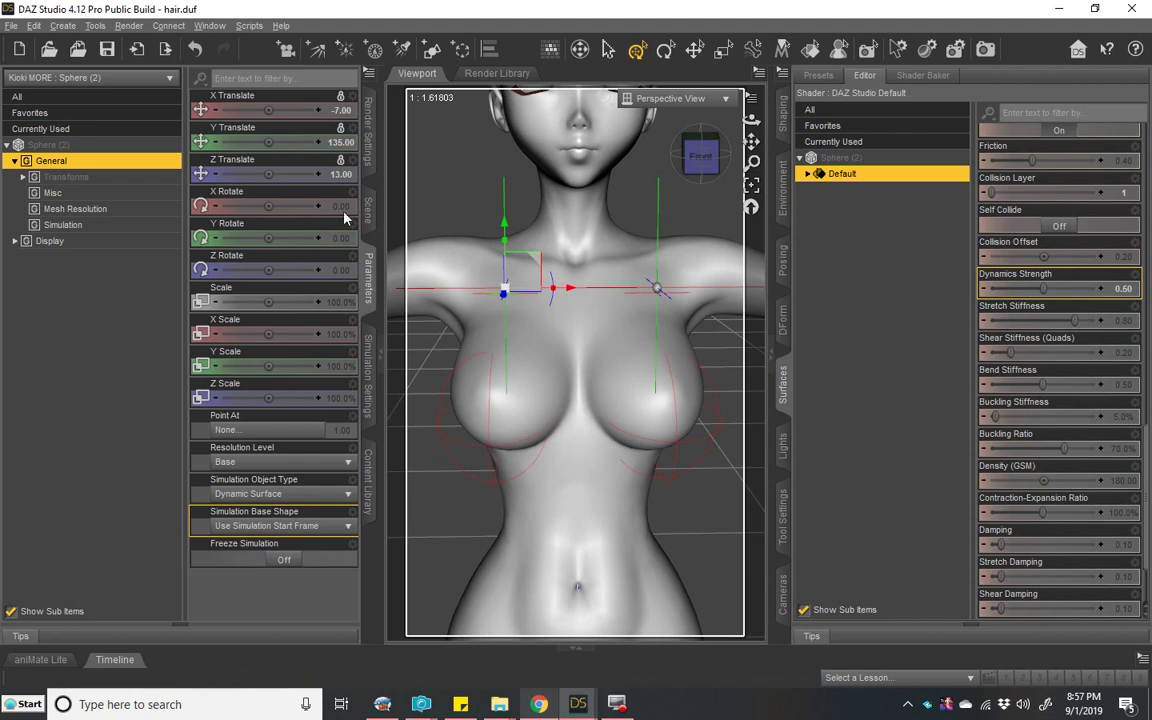
Step: Run the dForce simulation over the timeline play range with the current settings and cancel it partway
left_click(369, 385)
left_click(341, 78)
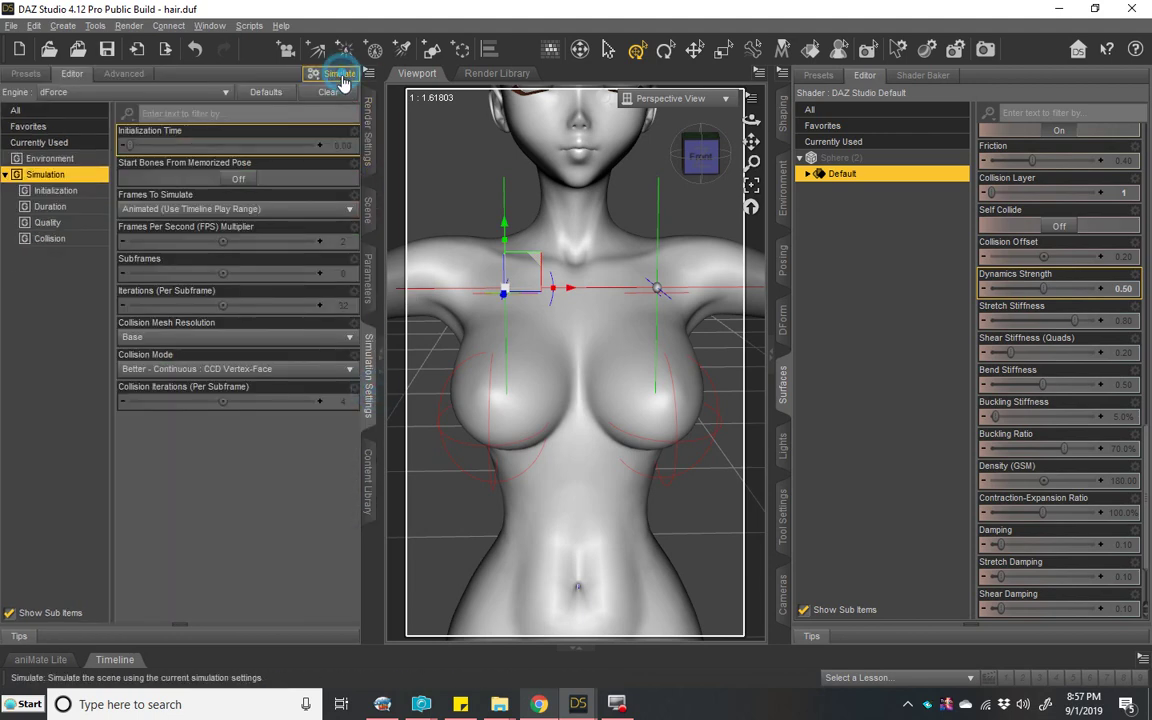
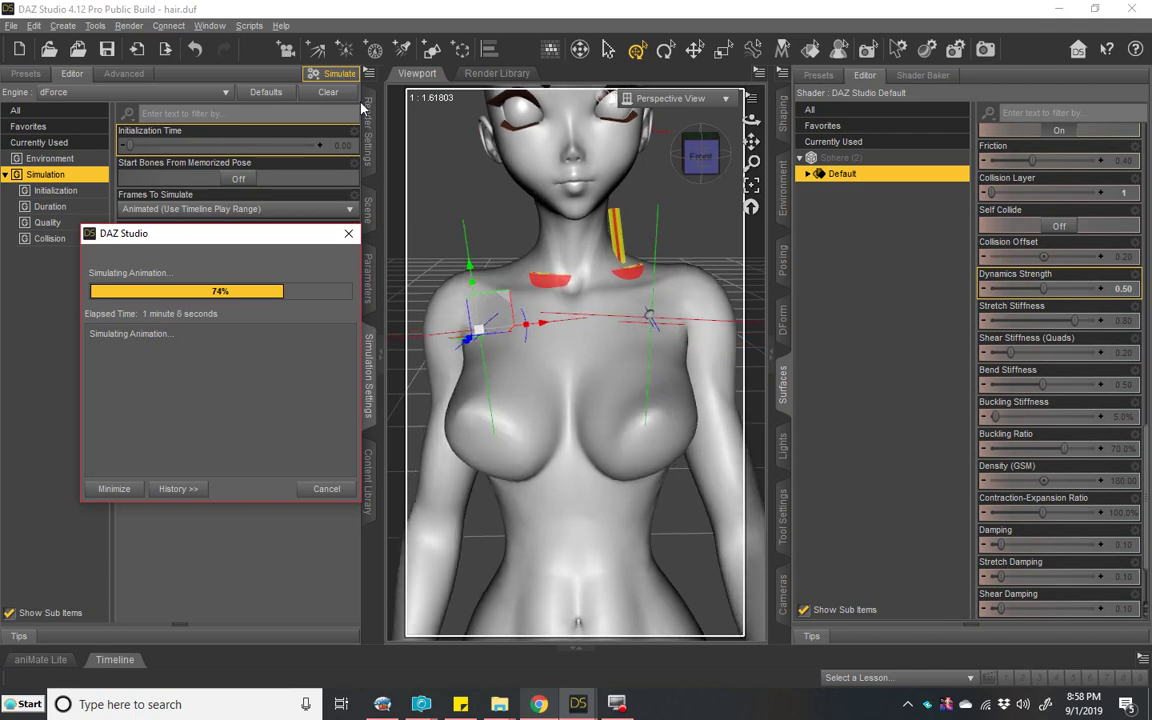
left_click(333, 489)
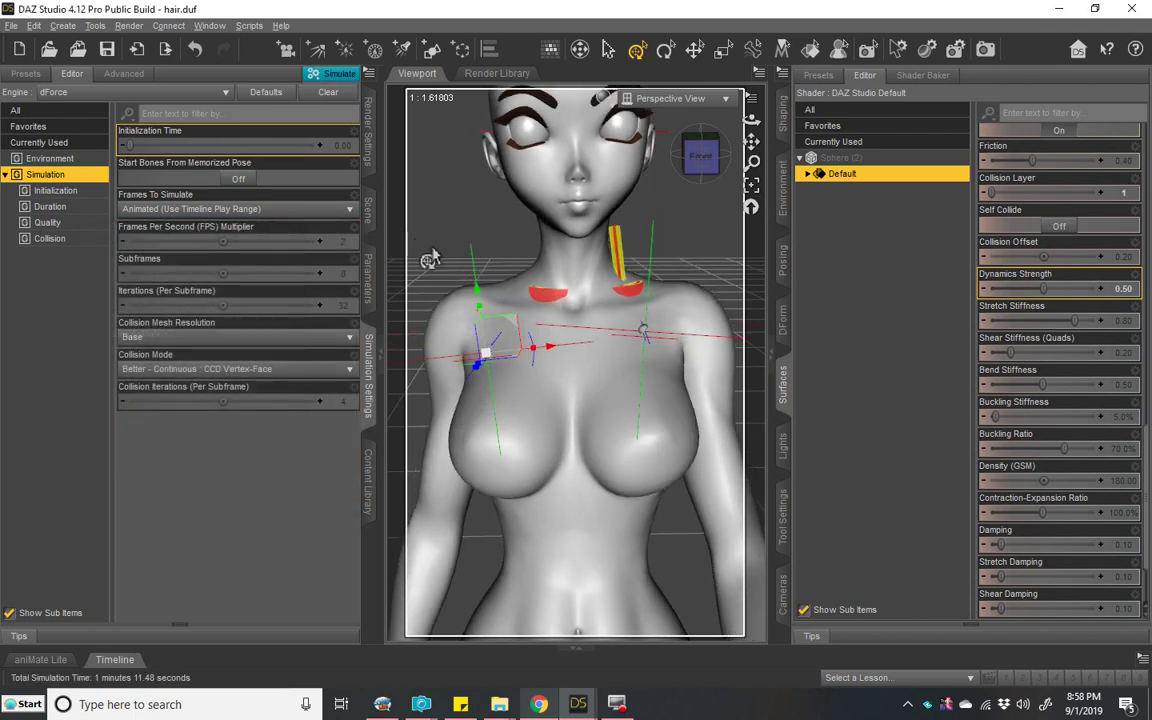
Step: Select Sphere together with Sphere (2) and set the Dynamics Strength of both surfaces to 0.25
left_click(368, 210)
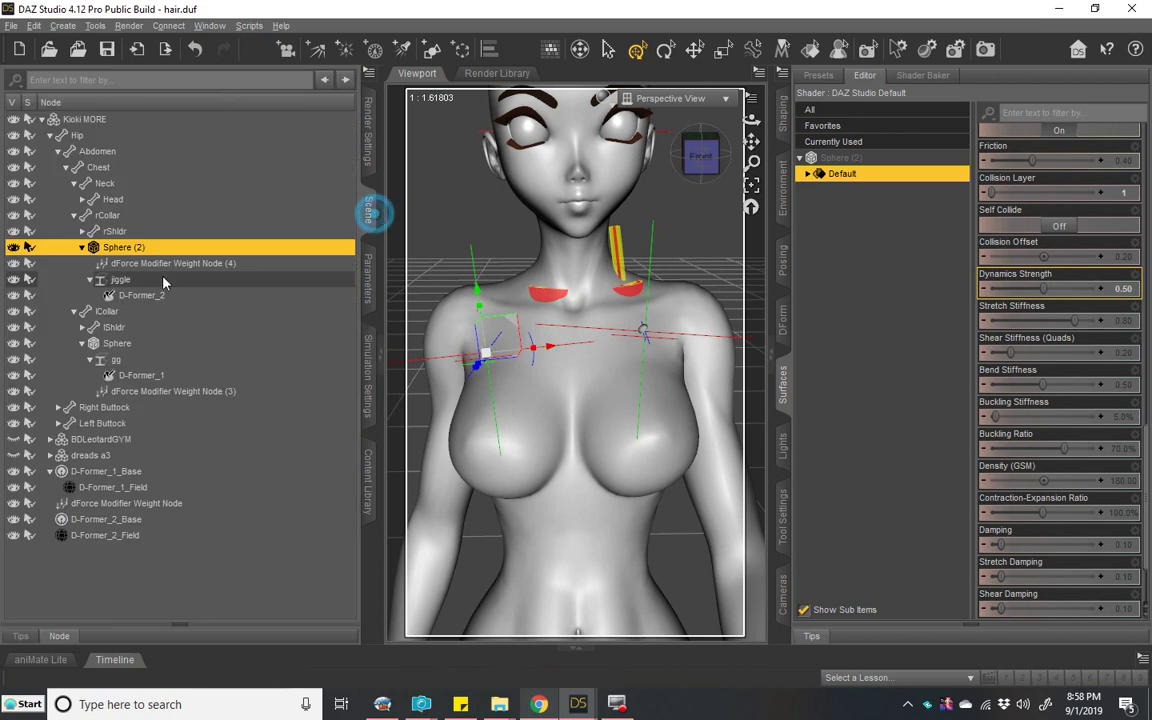
left_click(140, 343, "ctrl")
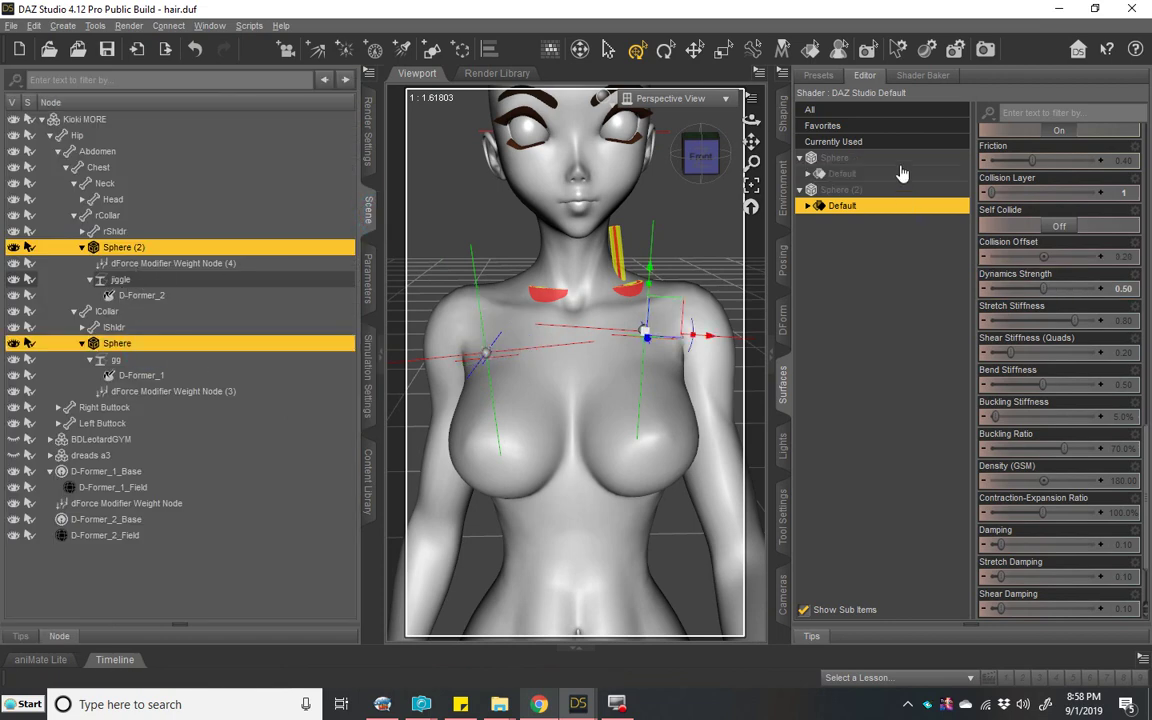
left_click(1124, 296)
type("0.25")
key("Return")
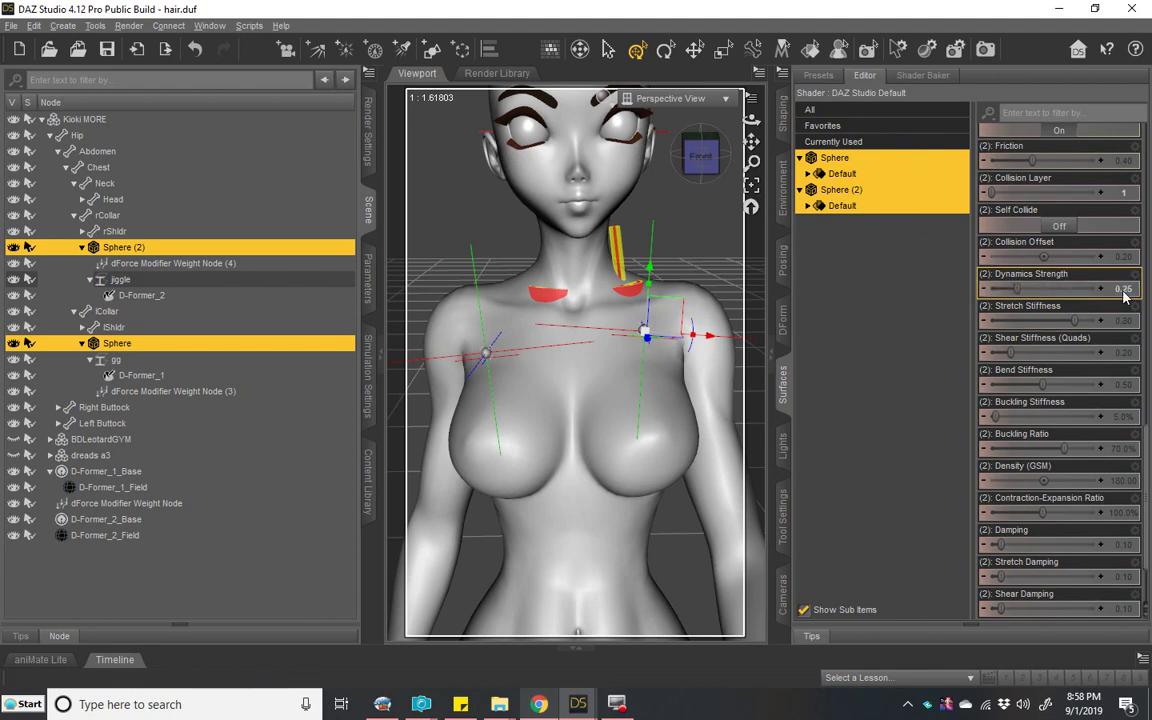
Step: Set the Friction of both sphere surfaces to 0.001 and look through their remaining dForce properties
scroll(1120, 300, "up", 5)
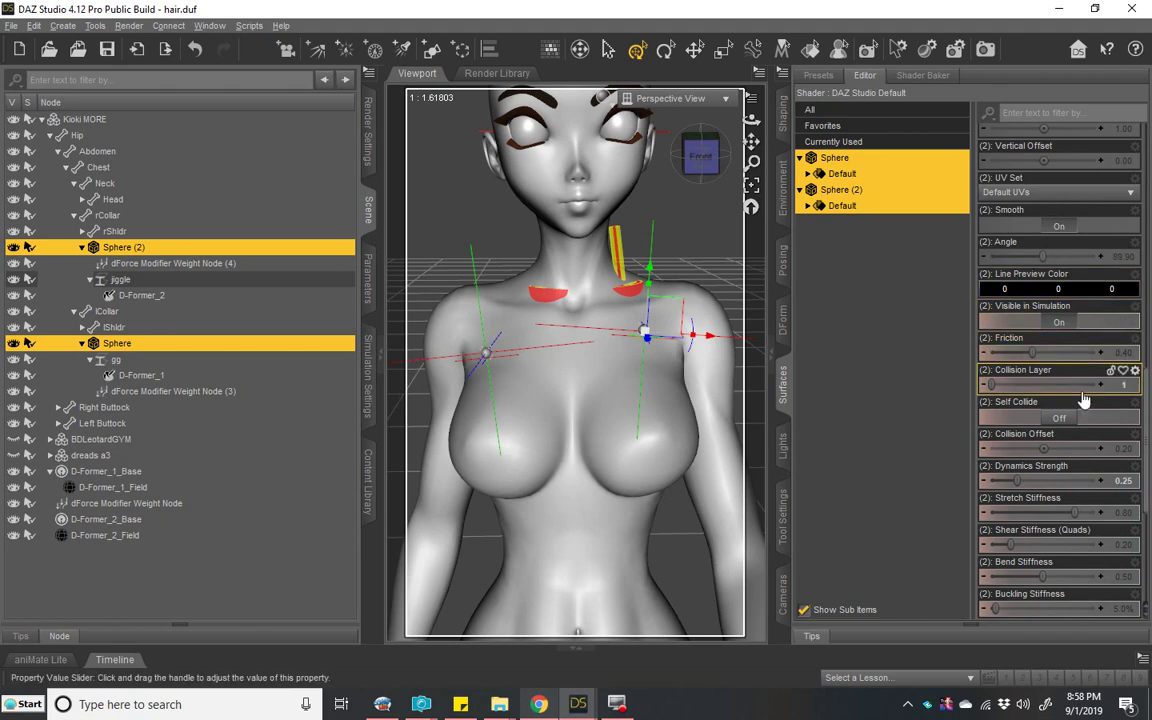
scroll(1084, 400, "down", 3)
left_click(1124, 257)
type("0.001")
key("Return")
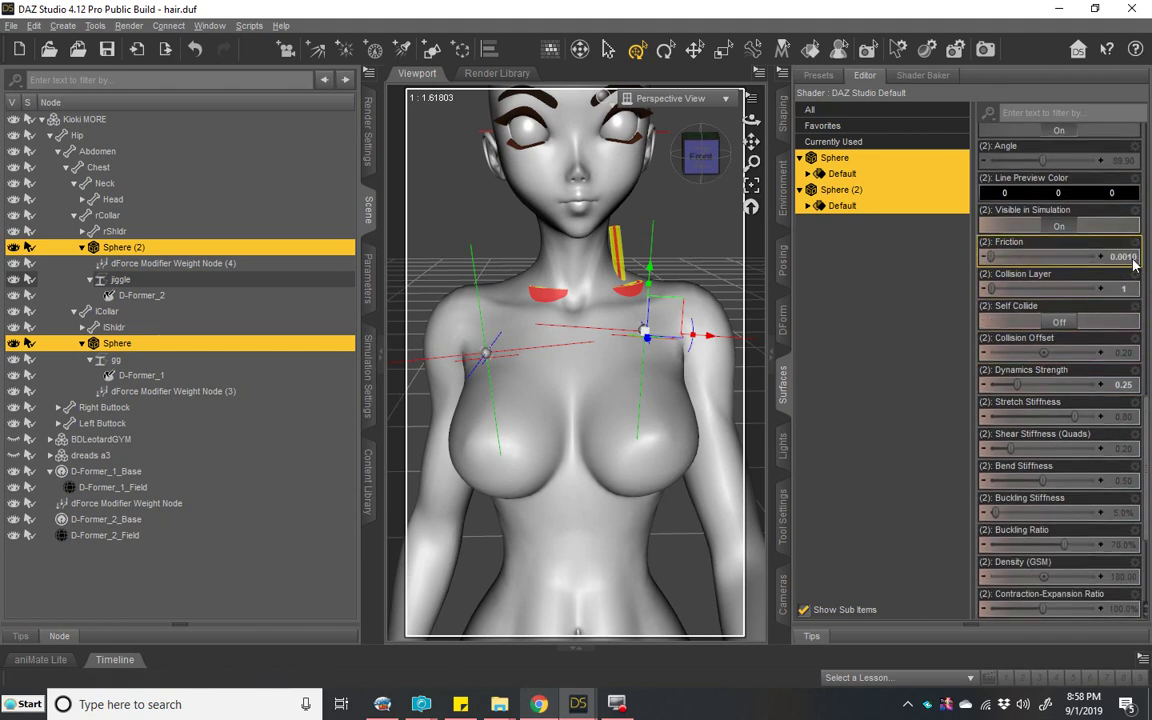
scroll(1038, 321, "down", 6)
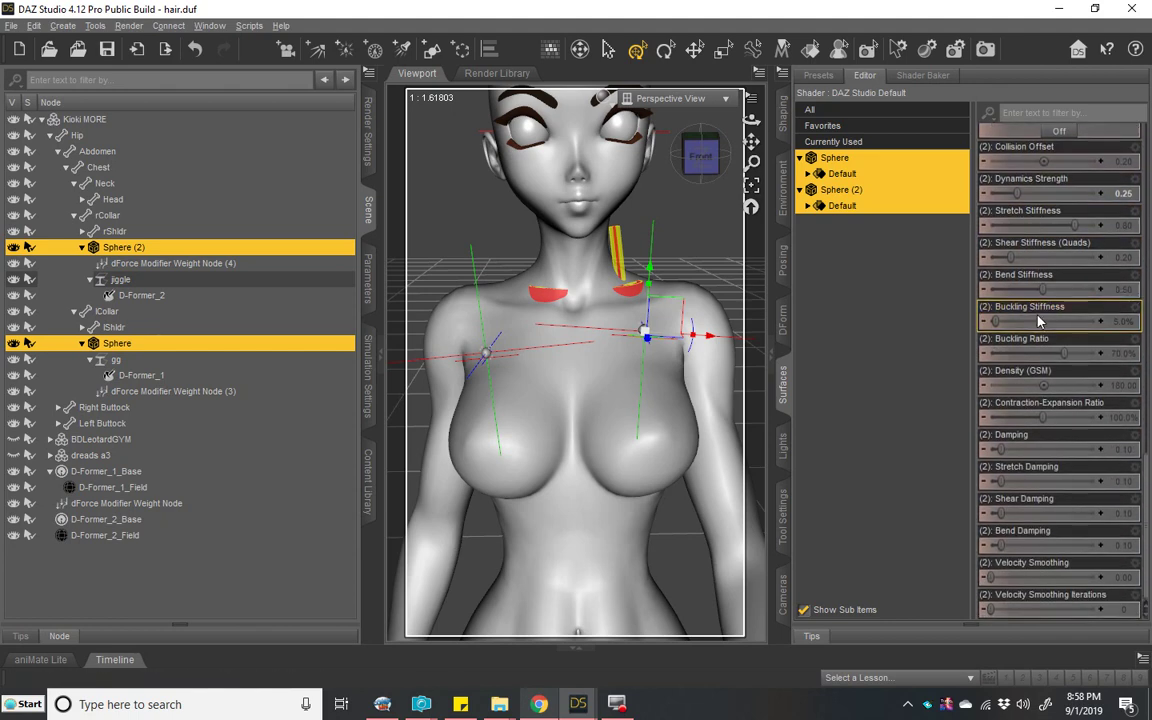
Step: Simulate the animation with the edited settings of both spheres and cancel the simulation partway
left_click(368, 378)
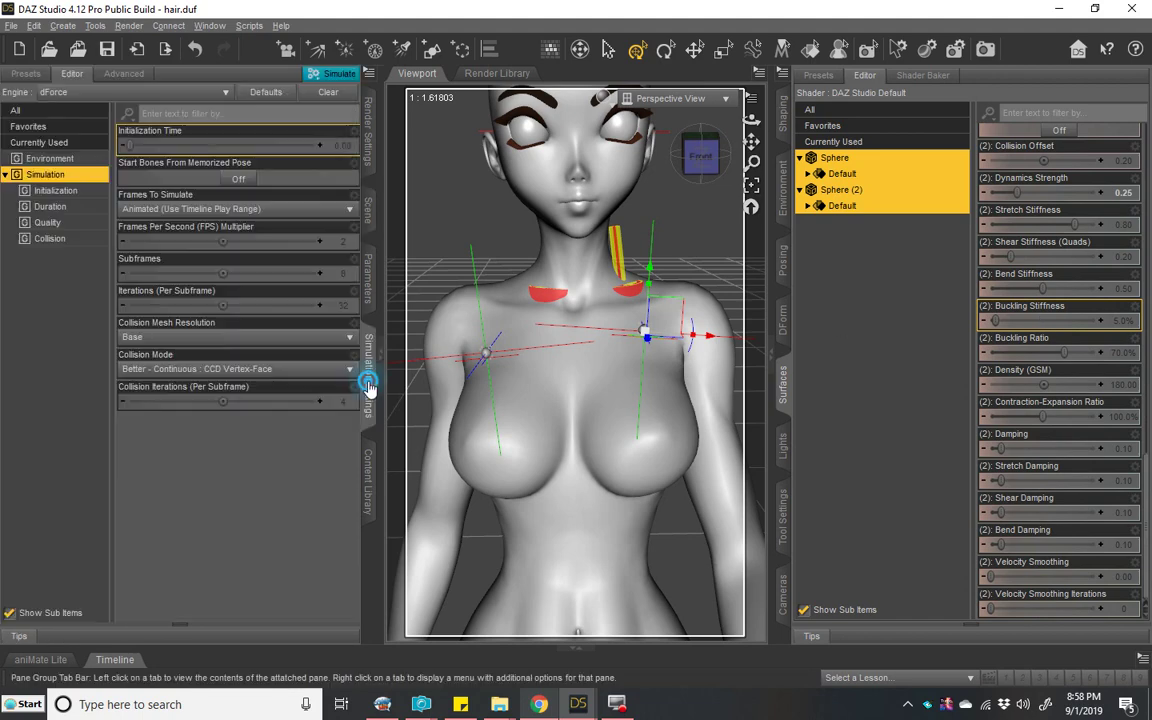
left_click(338, 74)
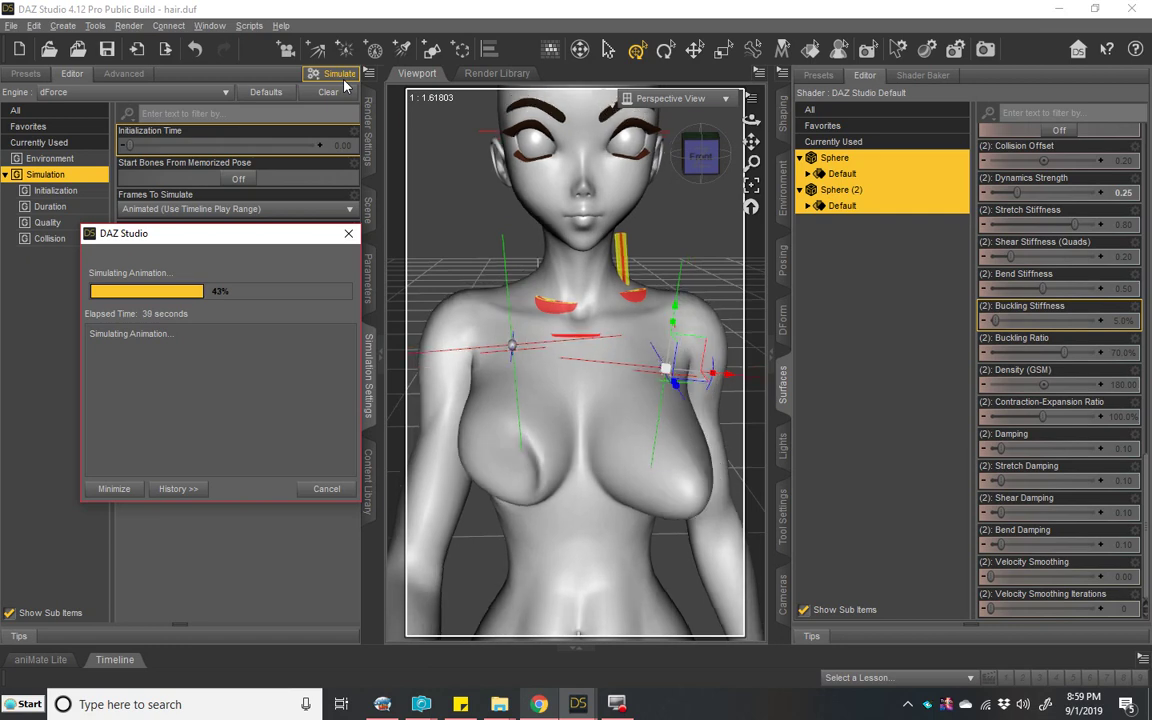
left_click(326, 488)
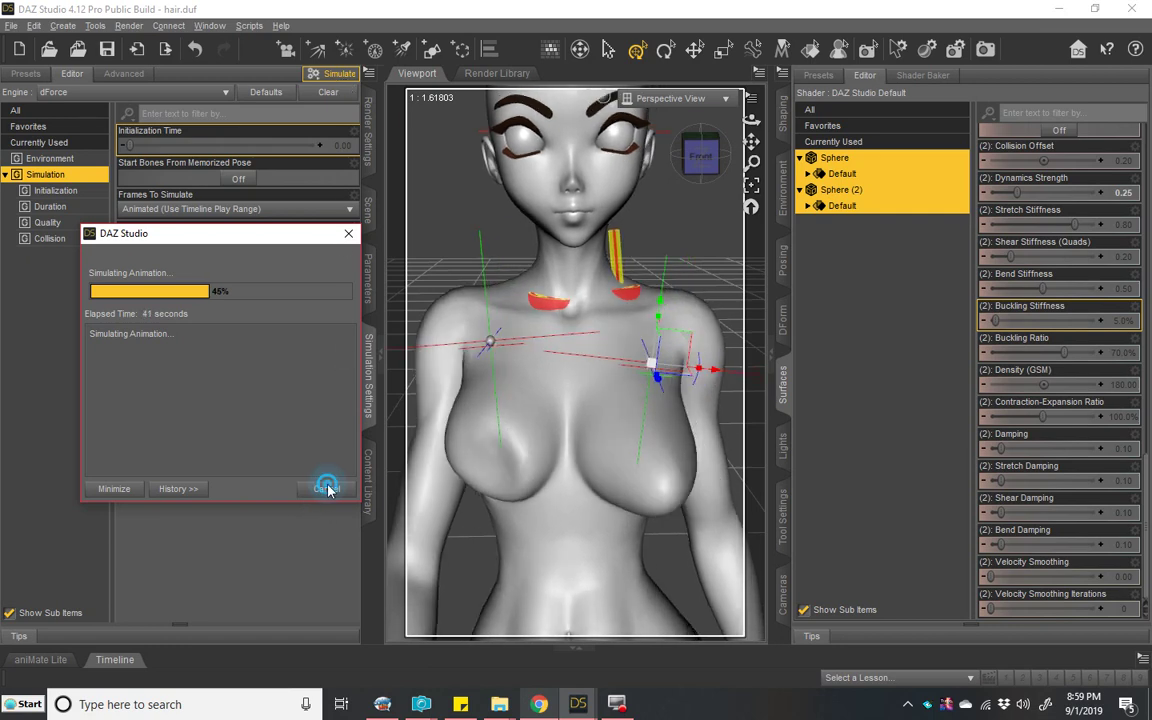
Step: Select D-Former_1 under the gg node, show its transform parameters, and return the timeline to the first frame
left_click(368, 210)
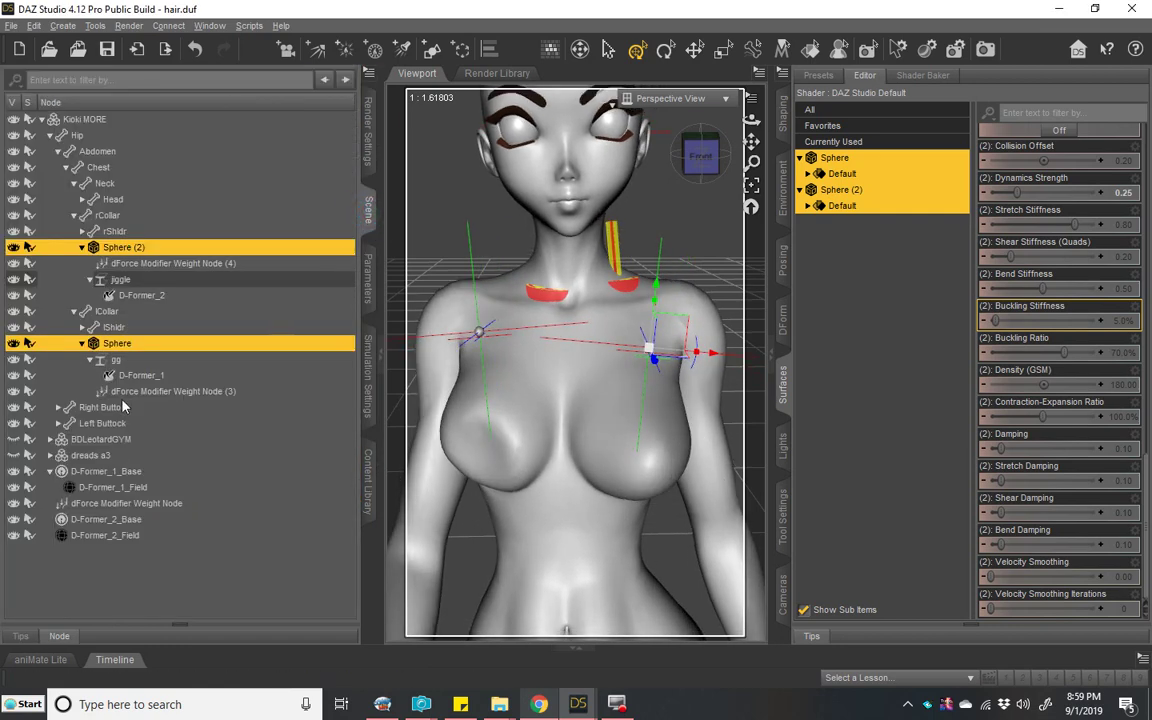
left_click(128, 344)
left_click(130, 360)
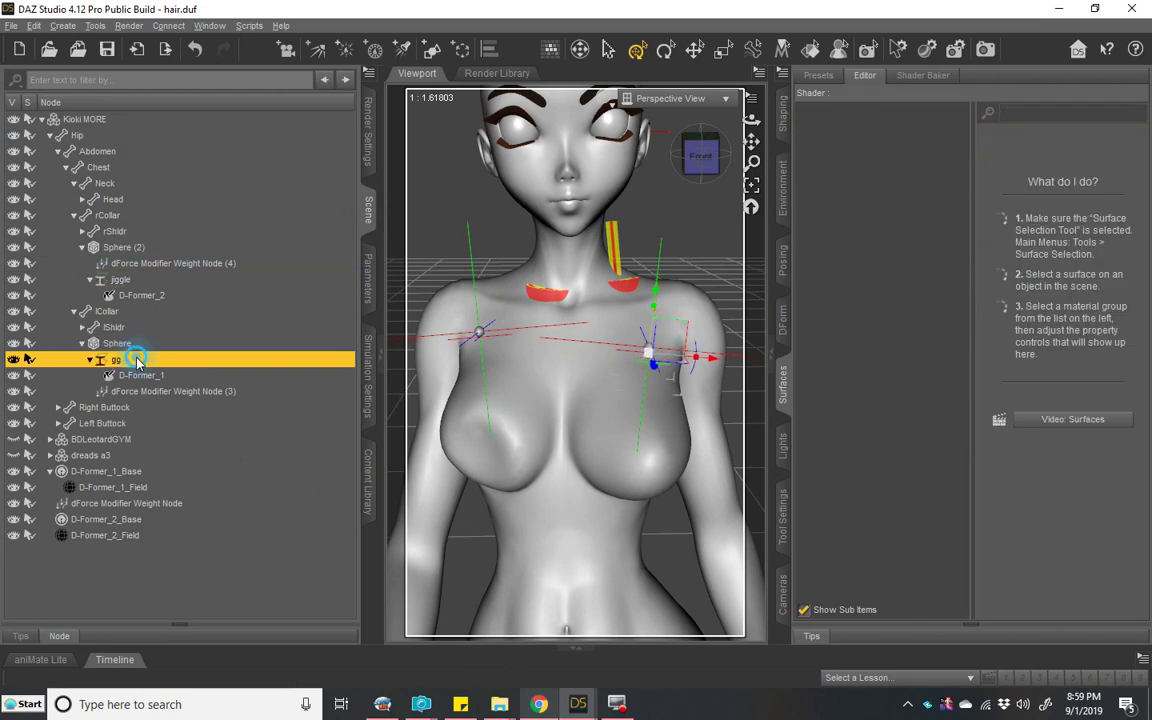
left_click(135, 343)
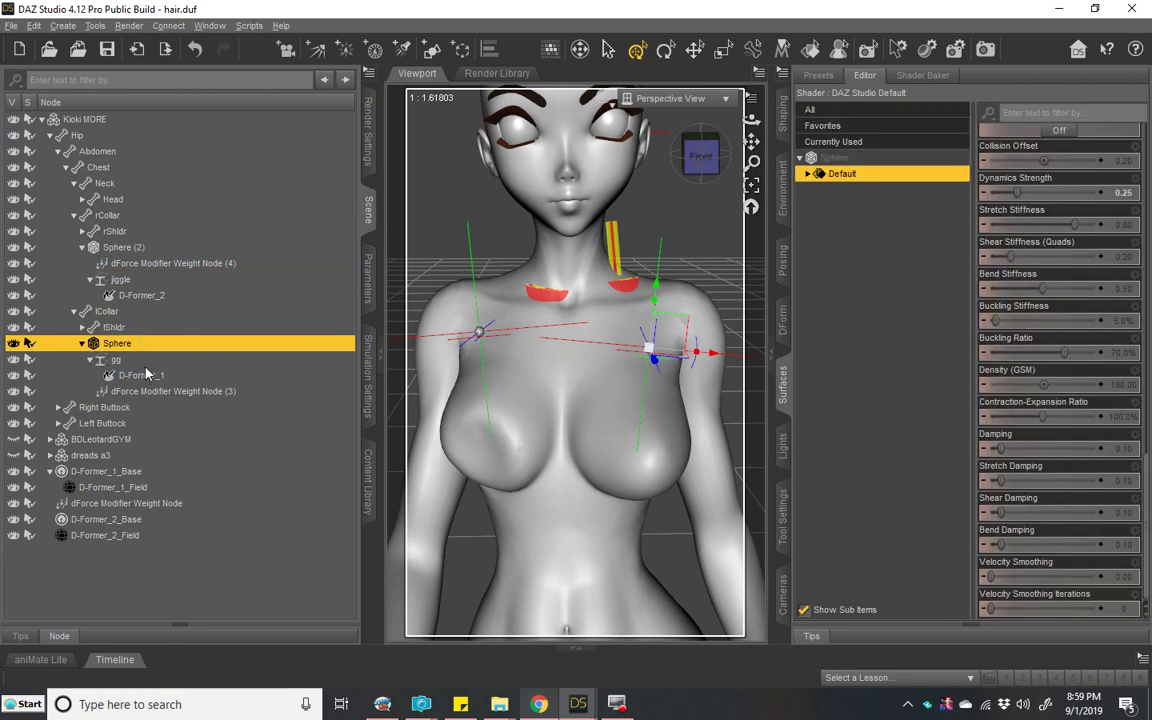
left_click(145, 374)
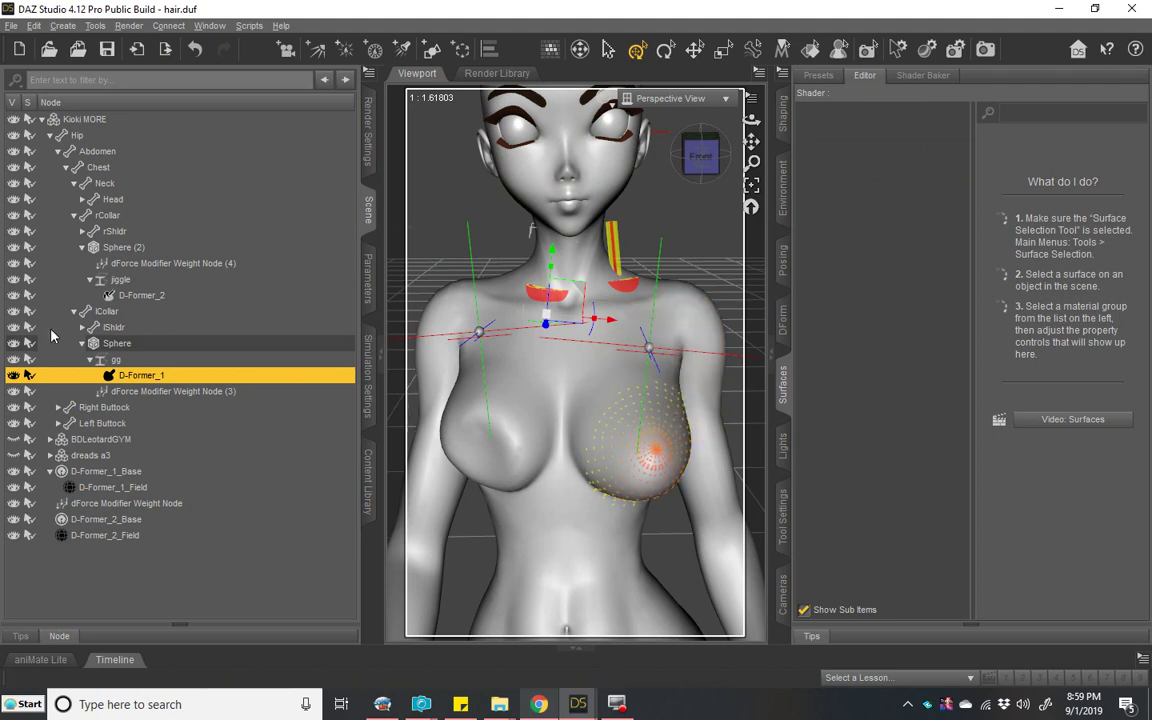
left_click(366, 283)
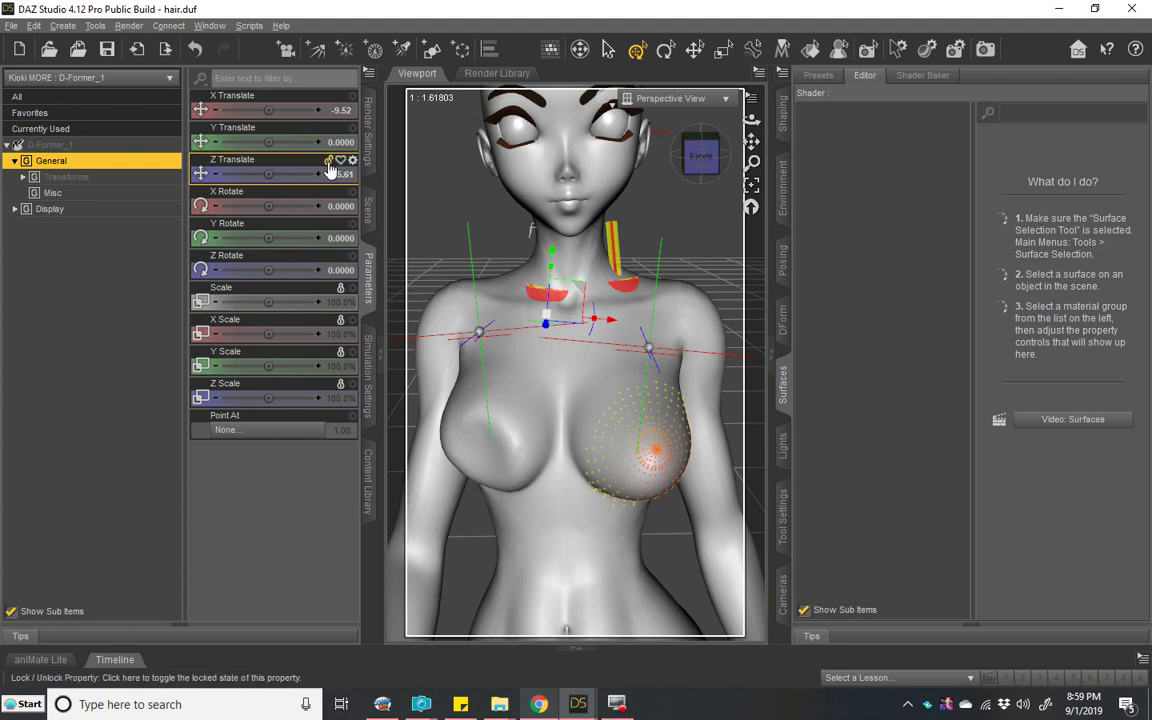
left_click(114, 659)
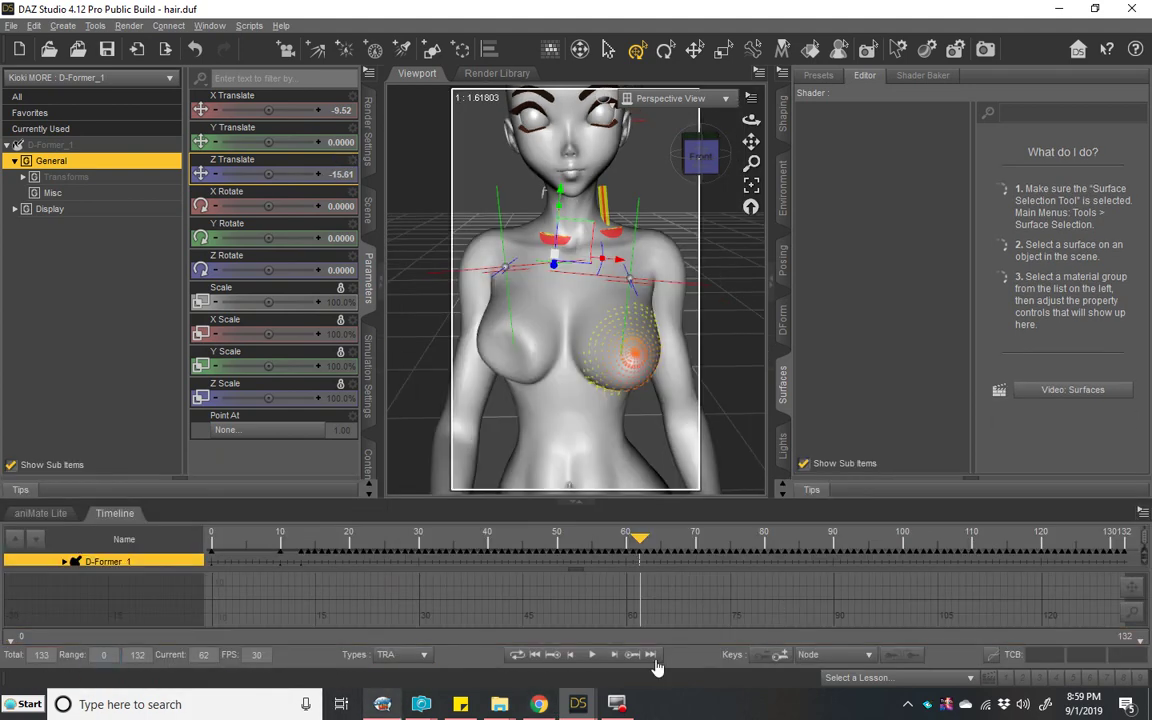
left_click(535, 654)
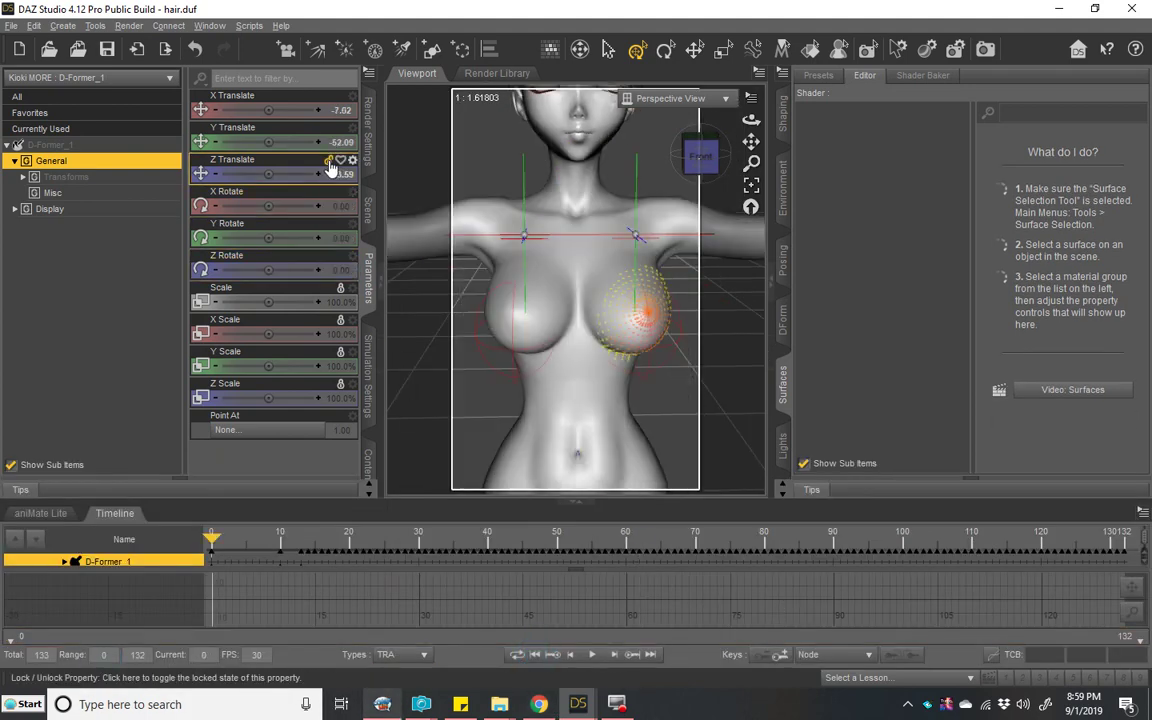
Step: Unlock D-Former_1 through the figure lock commands and then lock all properties of the selected node
left_click(34, 25)
mouse_move(128, 172)
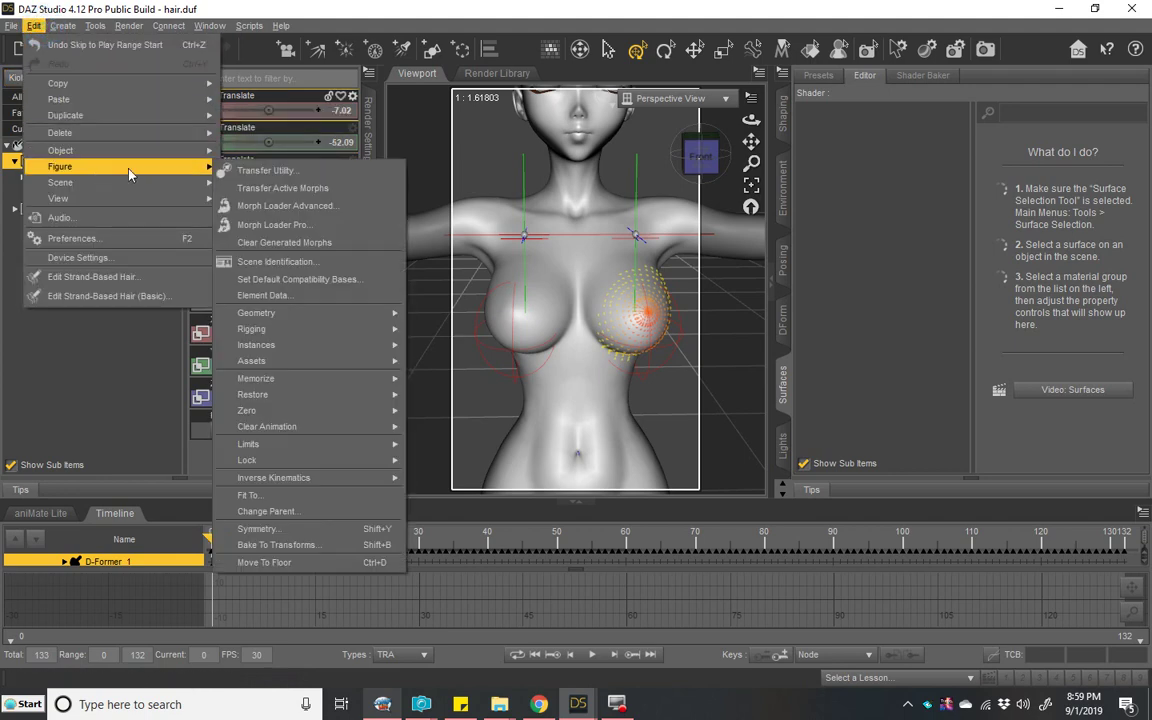
mouse_move(300, 461)
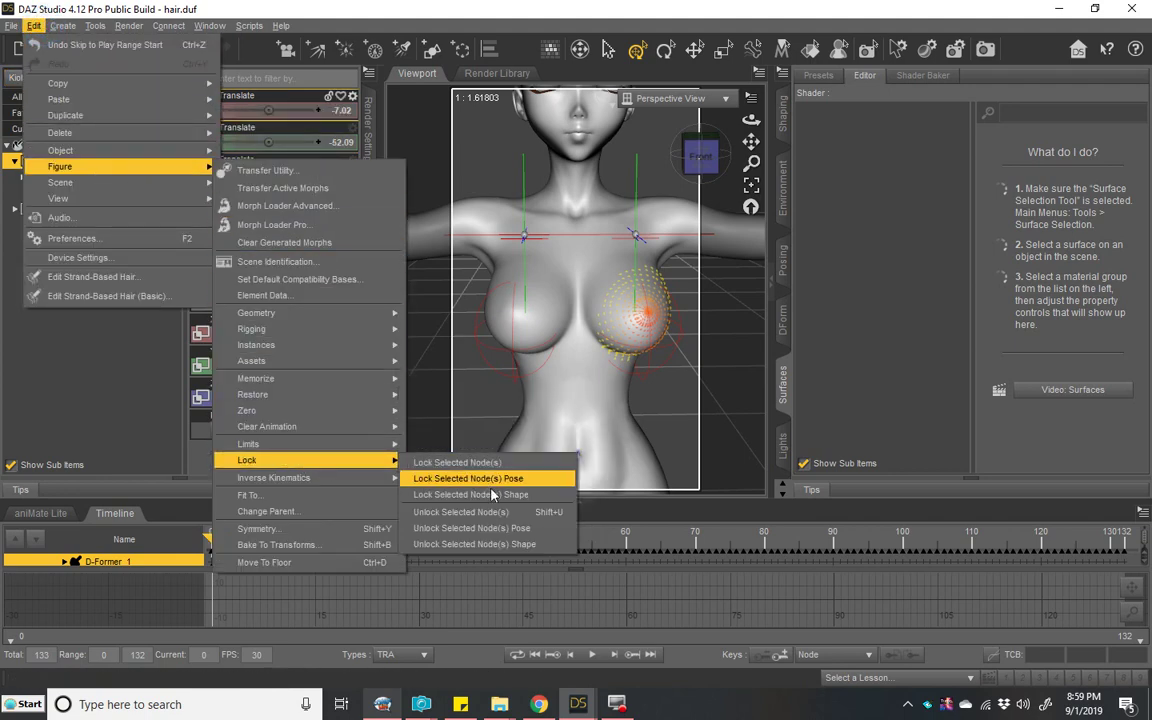
left_click(525, 512)
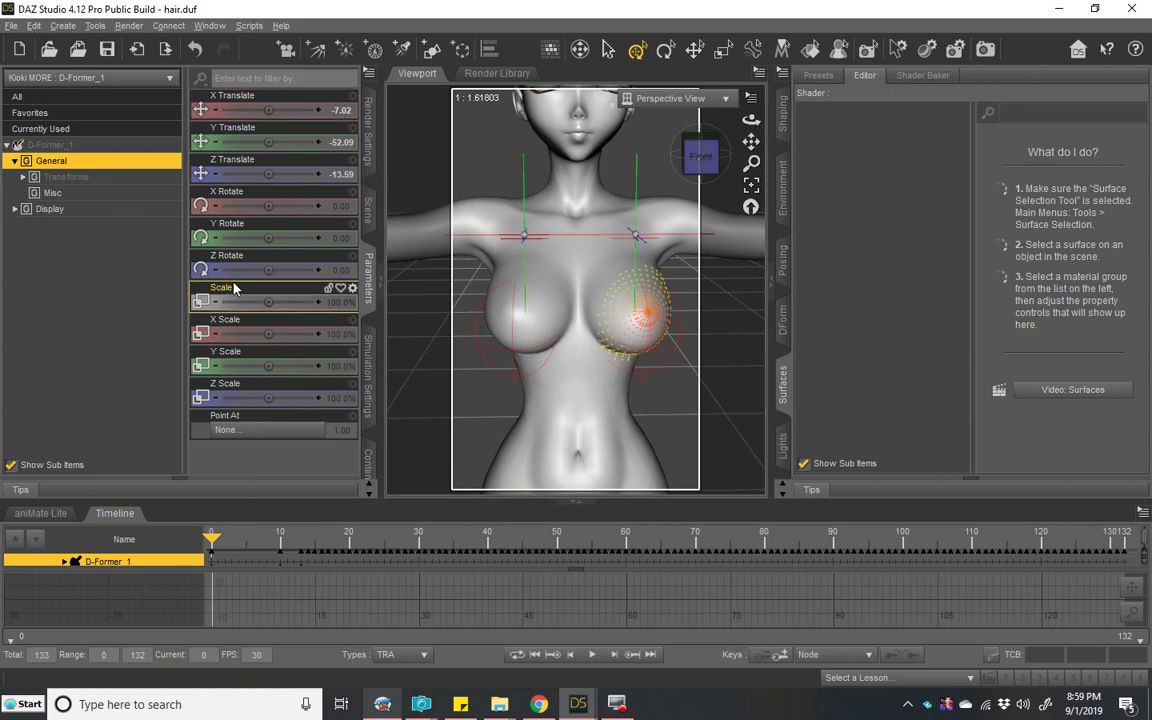
left_click(34, 25)
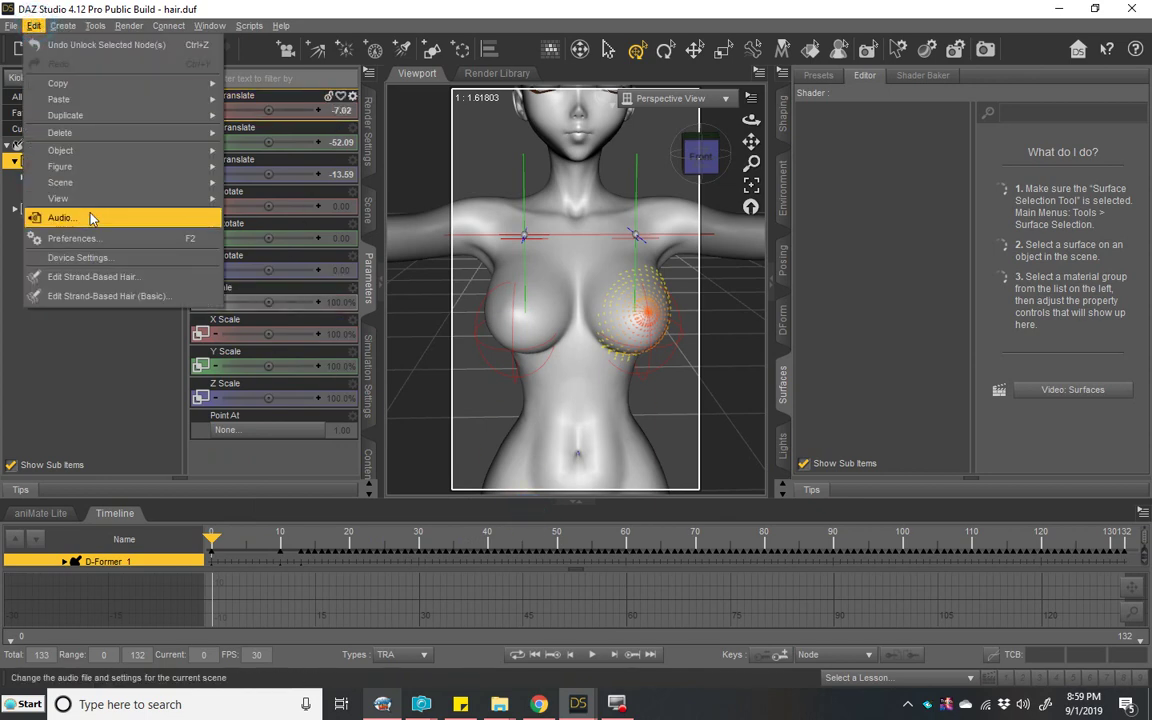
mouse_move(95, 166)
mouse_move(340, 460)
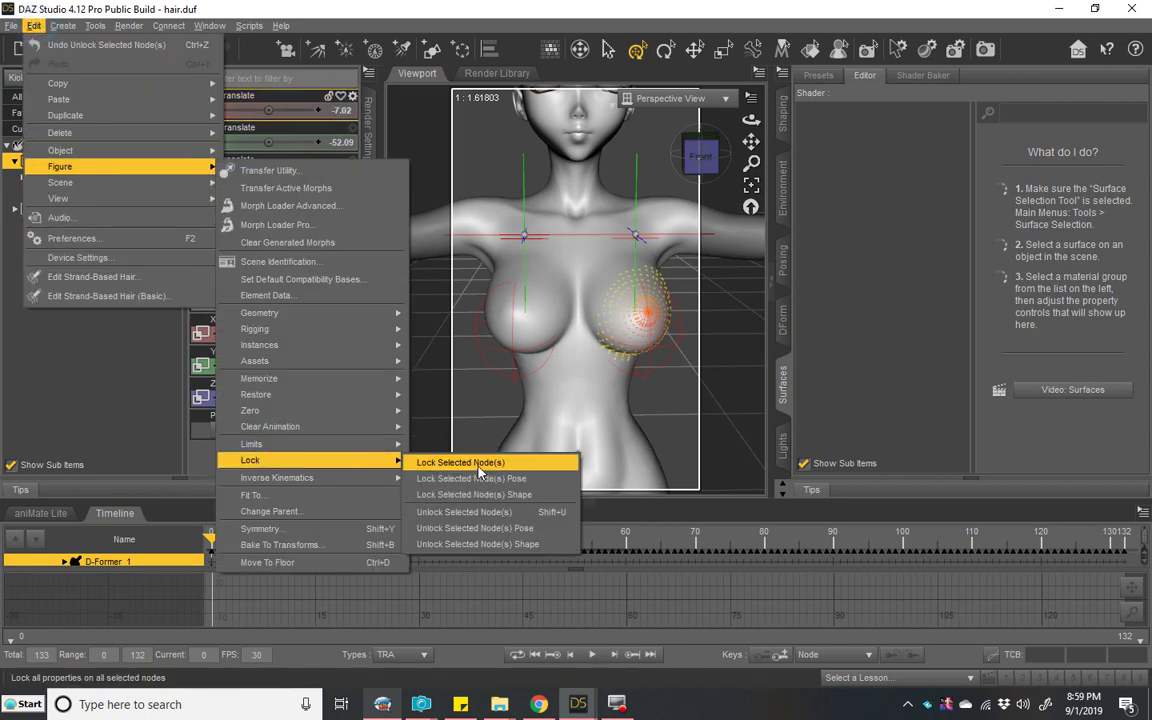
left_click(470, 464)
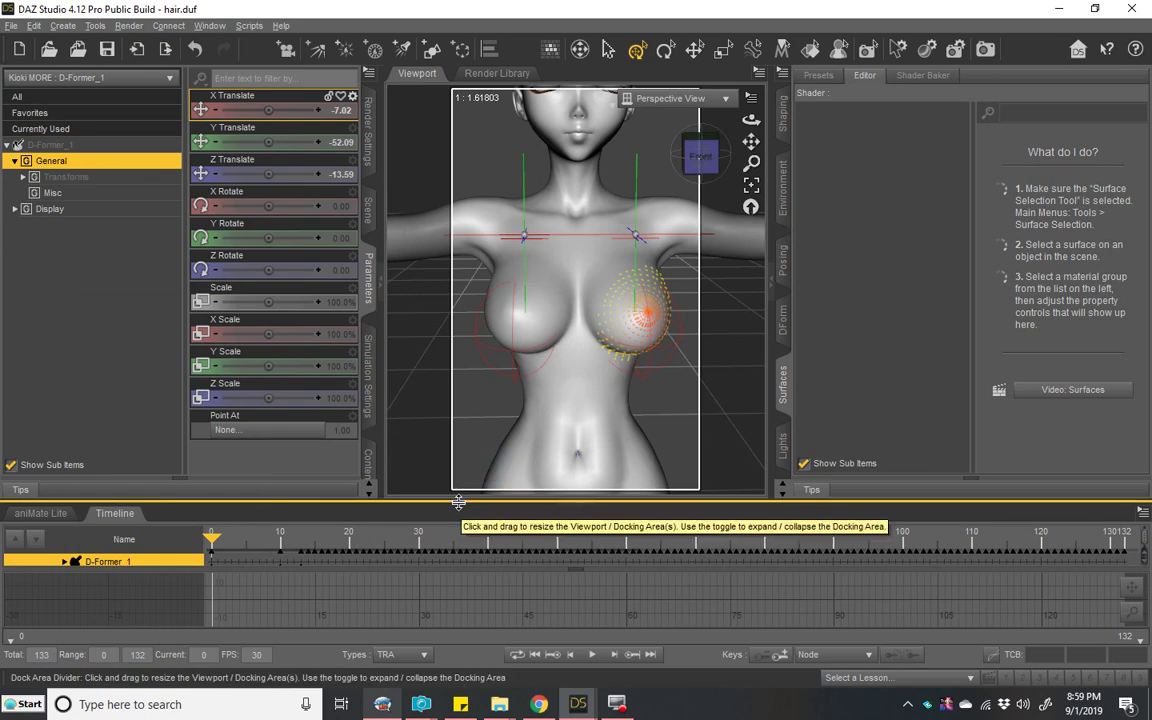
Step: Try to clear the animation of the selected D-Former_1 and scrub between frames 0 and 10 to check it
left_click(33, 25)
mouse_move(82, 172)
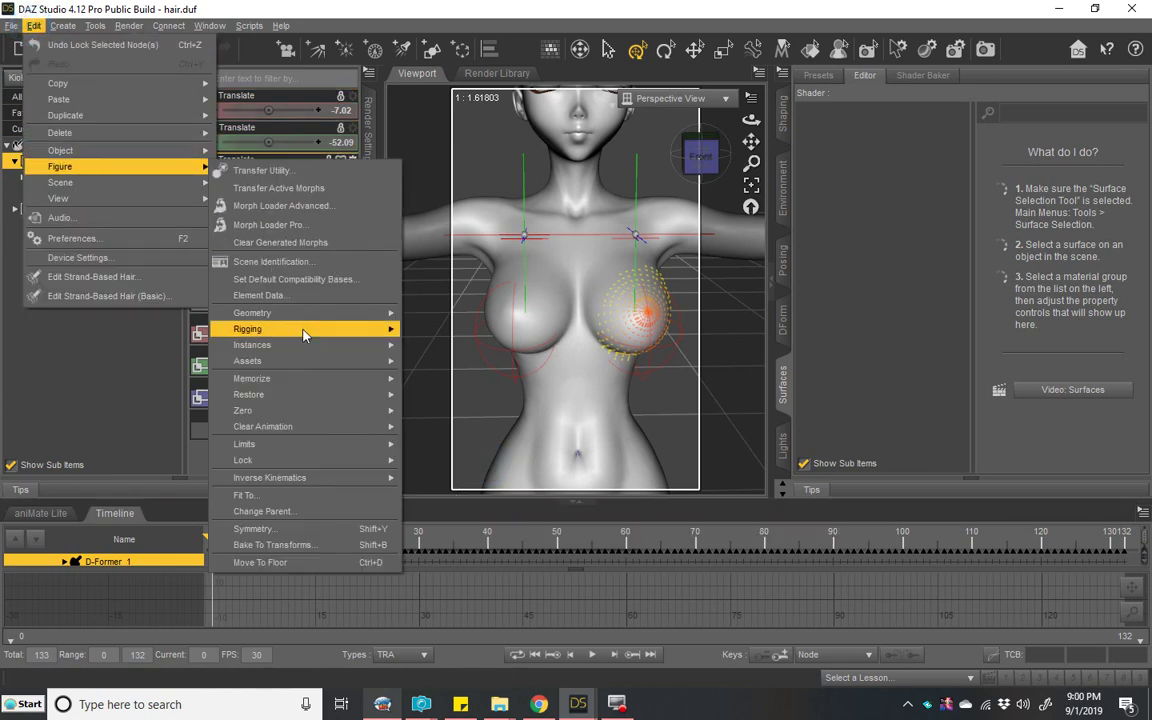
mouse_move(305, 427)
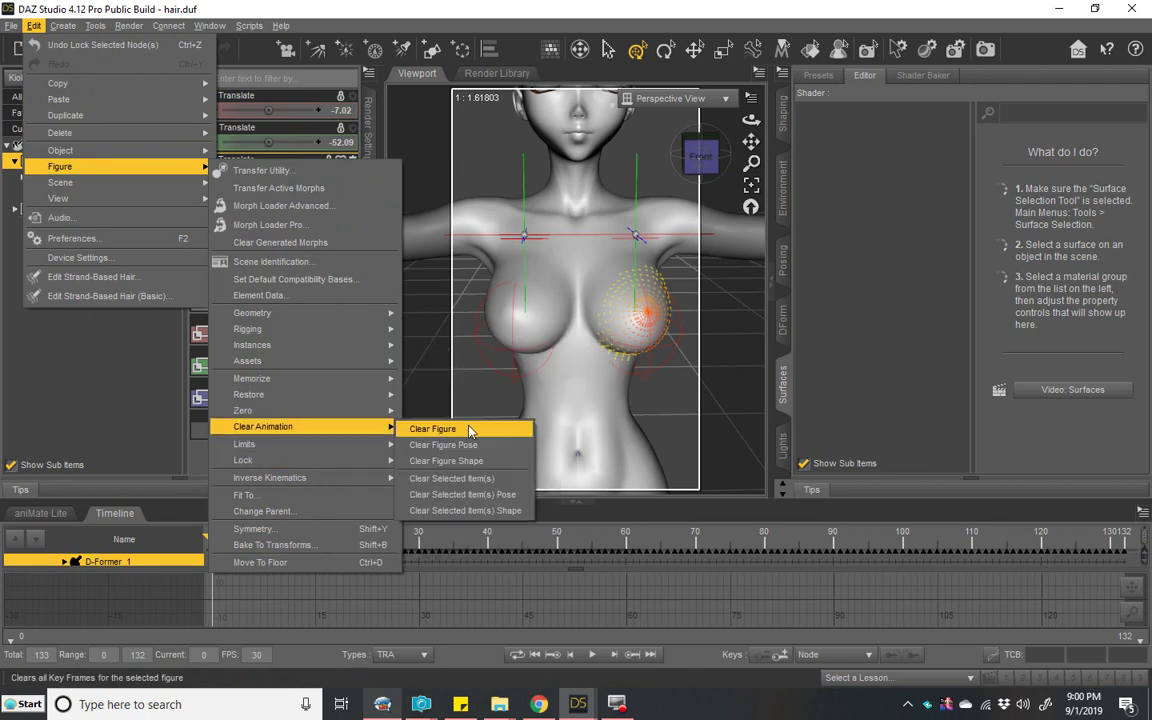
left_click(455, 478)
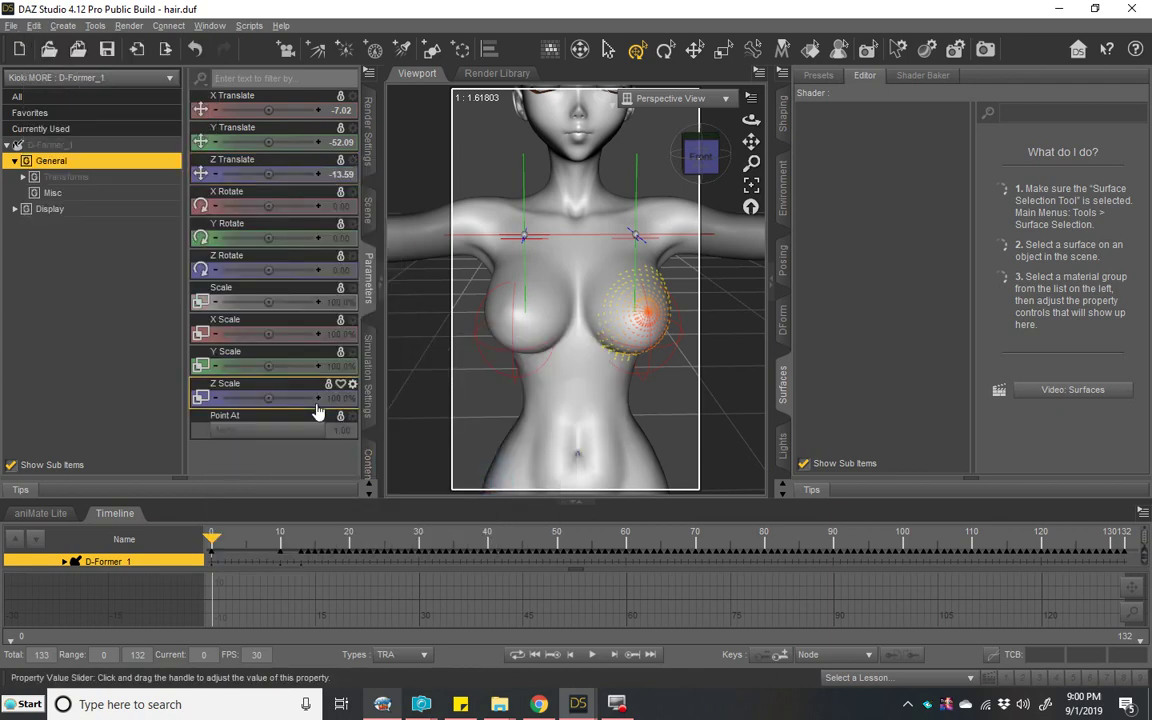
left_click_drag(212, 540, 278, 609)
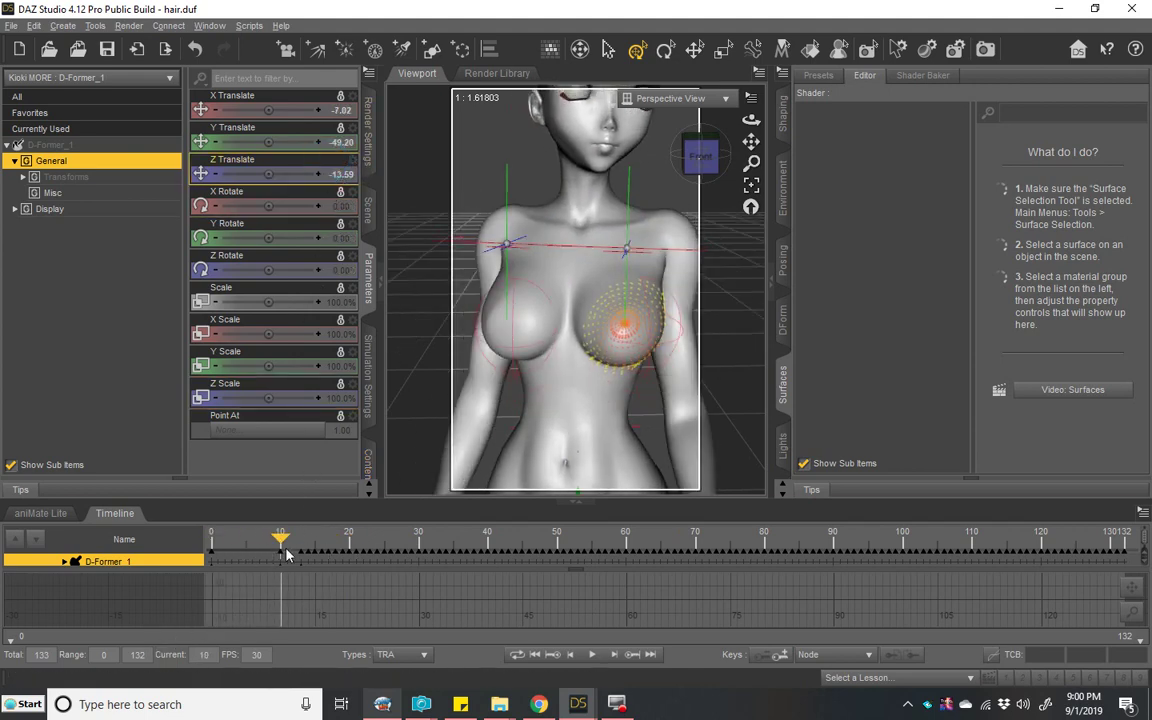
left_click_drag(285, 555, 193, 566)
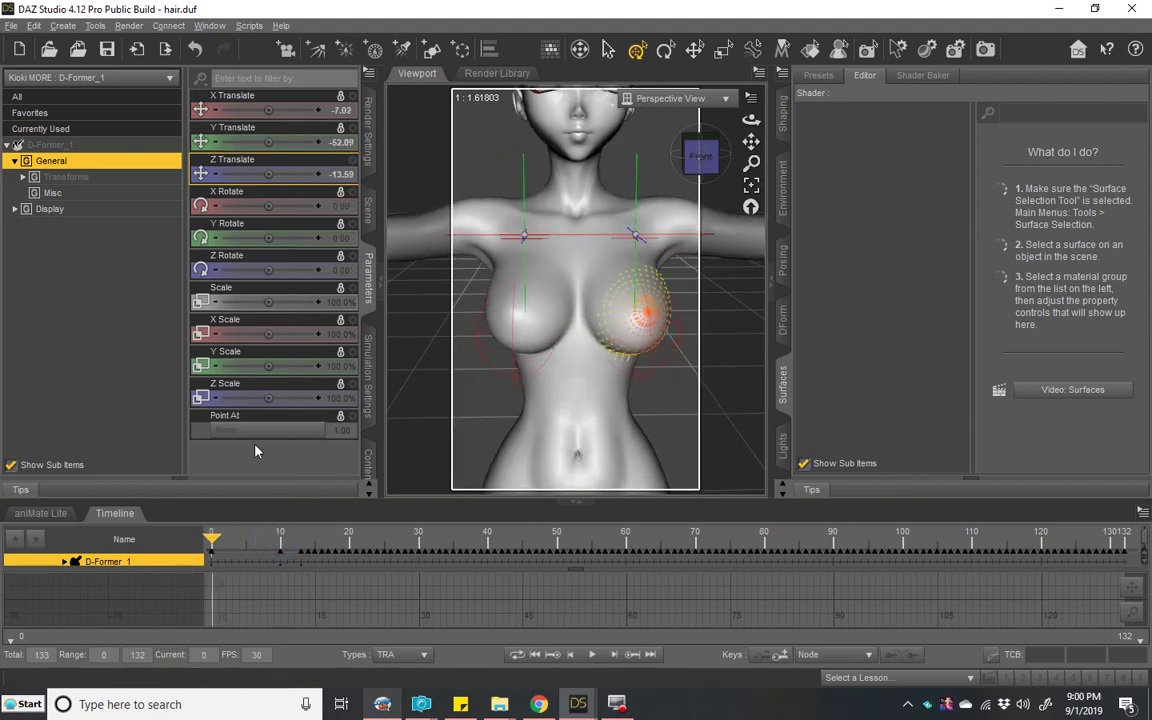
Step: Enable limits on D-Former_1's Z Translate with a minimum of -13.59 and a maximum of 13.59
left_click(352, 160)
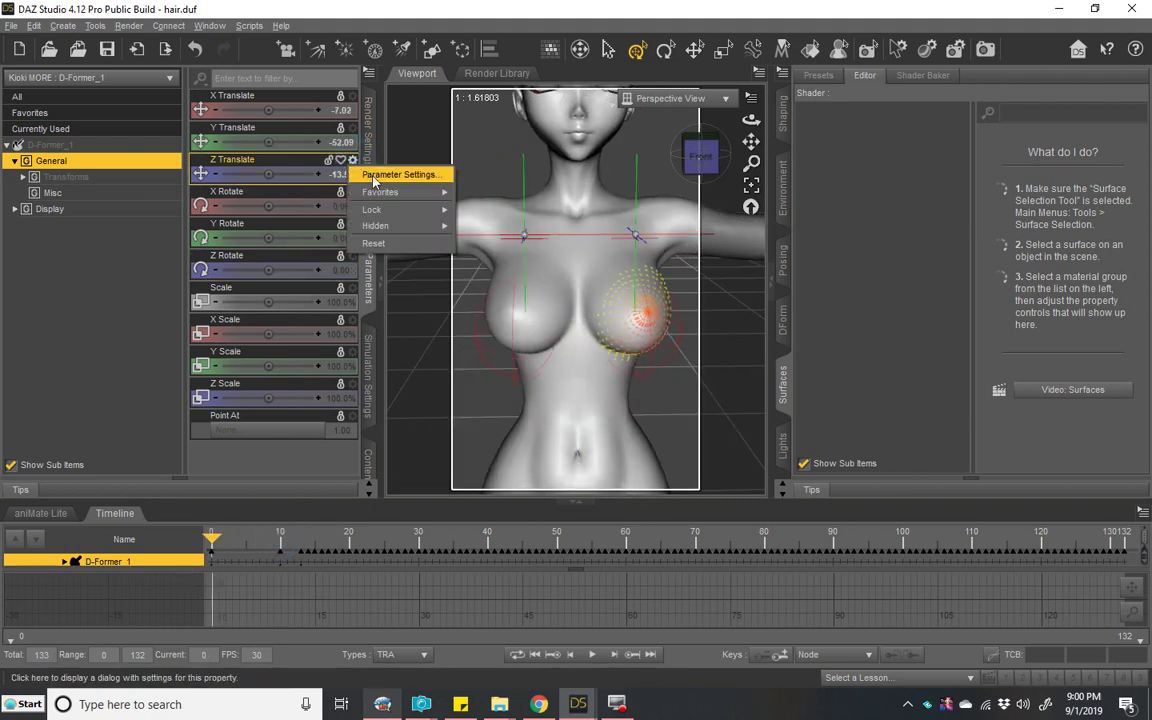
left_click(383, 175)
left_click(985, 261)
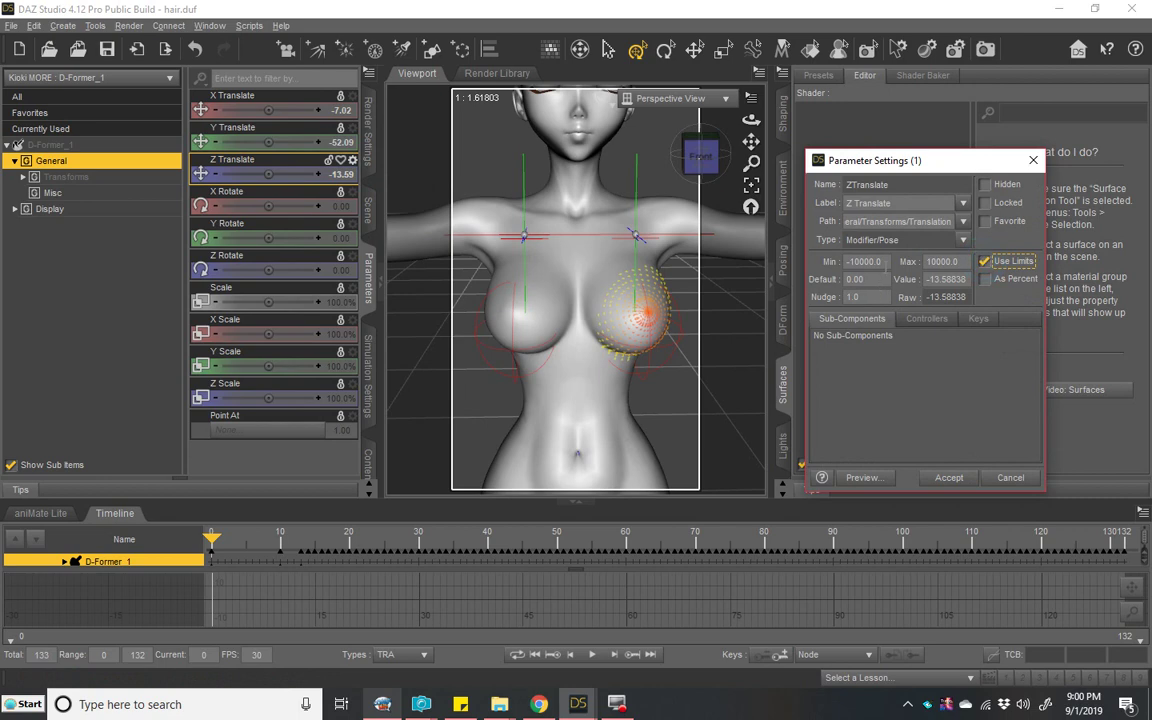
left_click_drag(887, 262, 771, 304)
type("-13.59")
key("Tab")
type("13.")
key("Return")
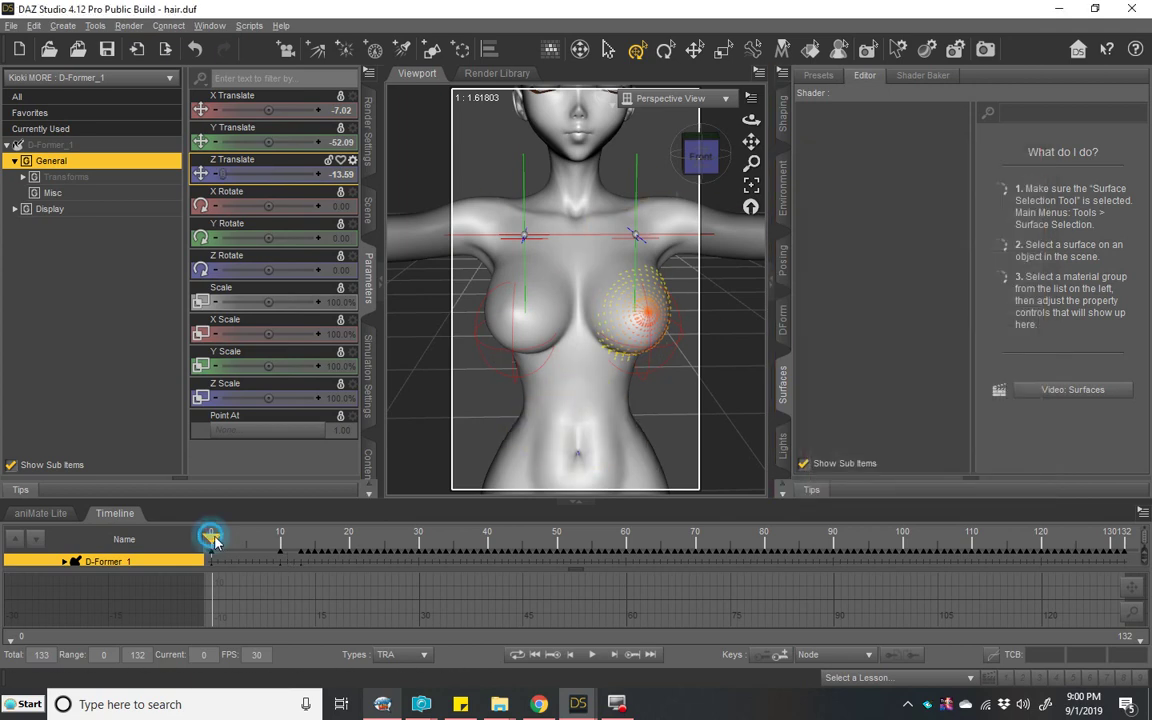
left_click_drag(213, 540, 180, 570)
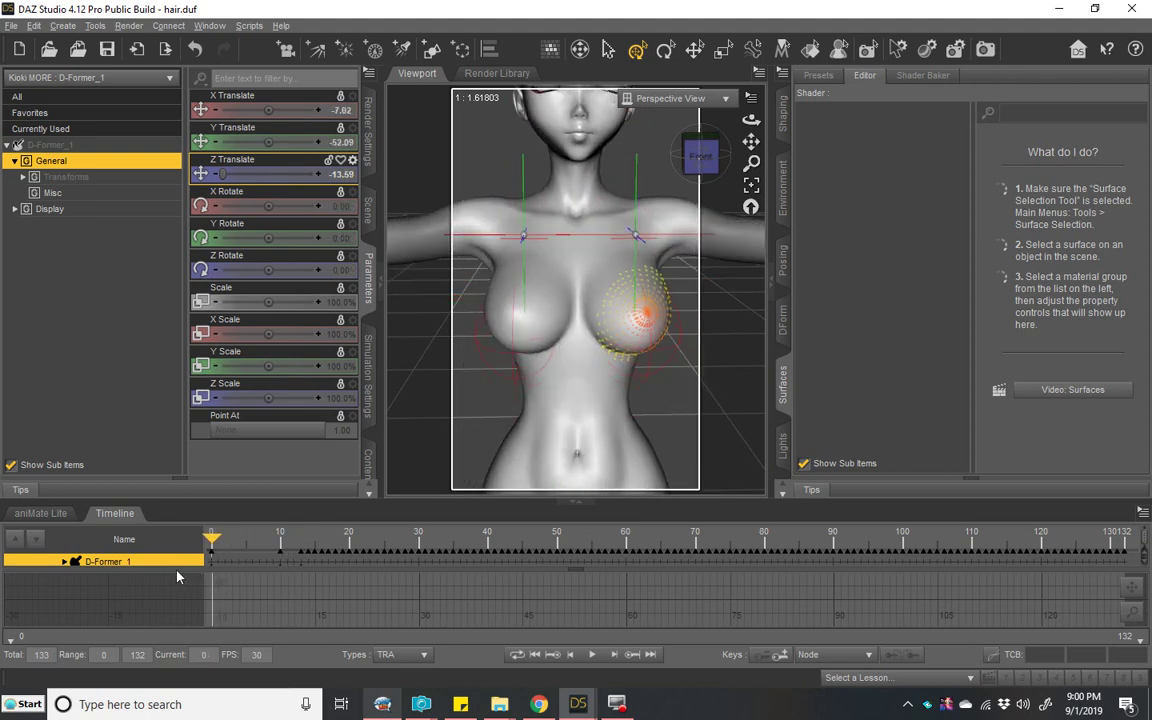
Step: Enable limits on D-Former_1's Y Translate with a minimum of -52.09 and a maximum of -50
left_click(352, 128)
left_click(370, 138)
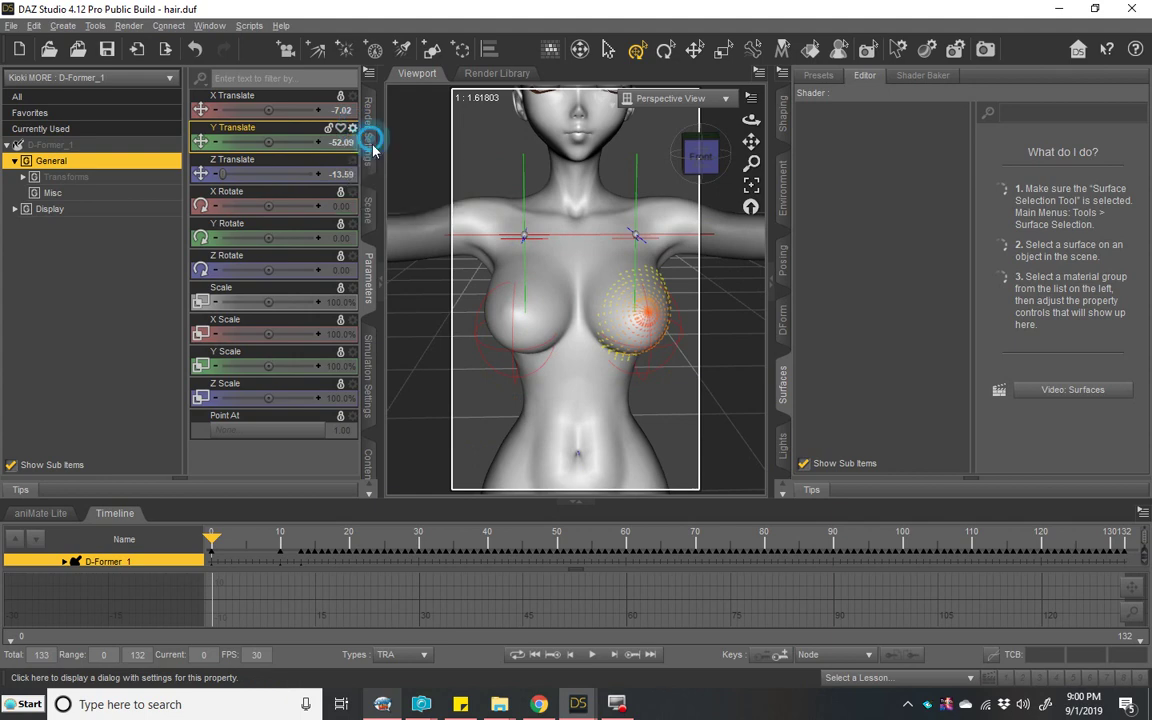
left_click(986, 261)
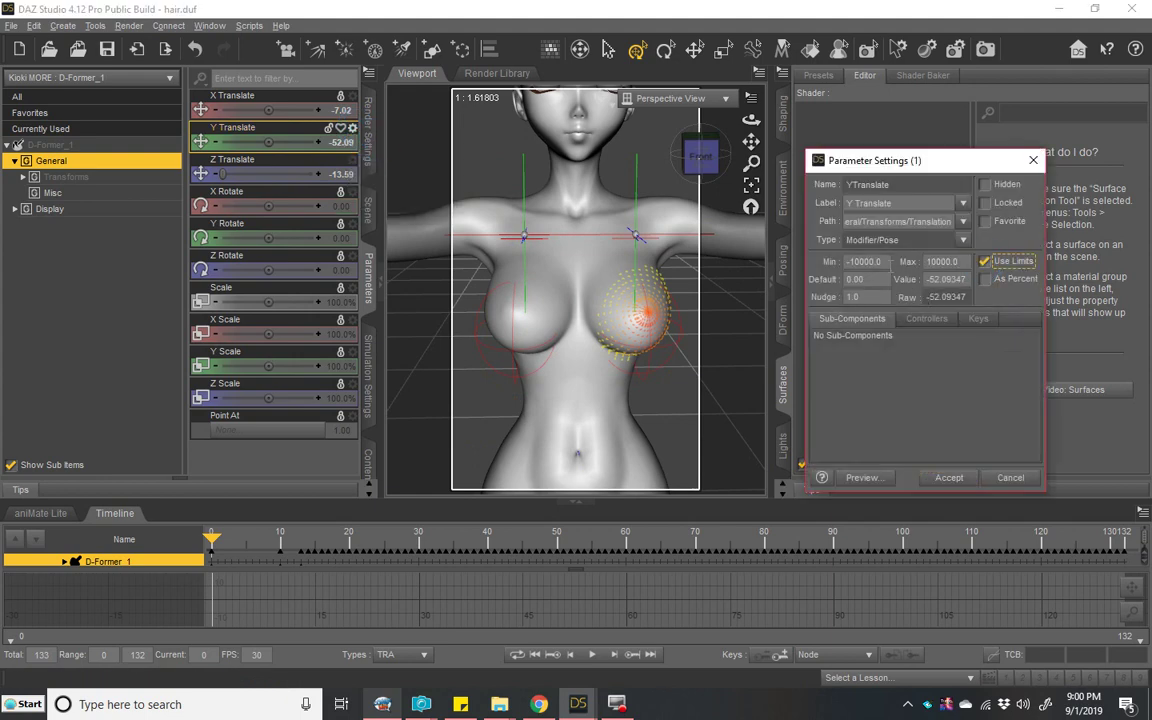
type("-52.09")
key("Tab")
type("-")
key("Return")
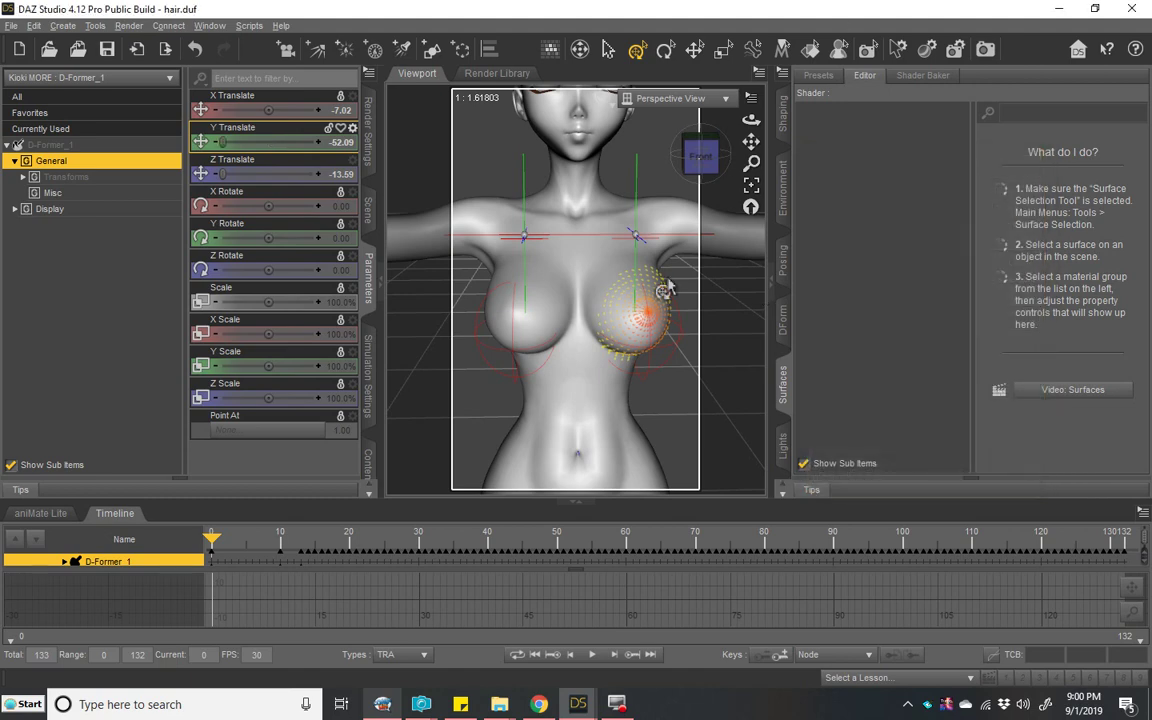
Step: At frame 10, turn off the limits on D-Former_1's Y Translate, try adjusting its value and undo the adjustment
left_click_drag(211, 540, 277, 569)
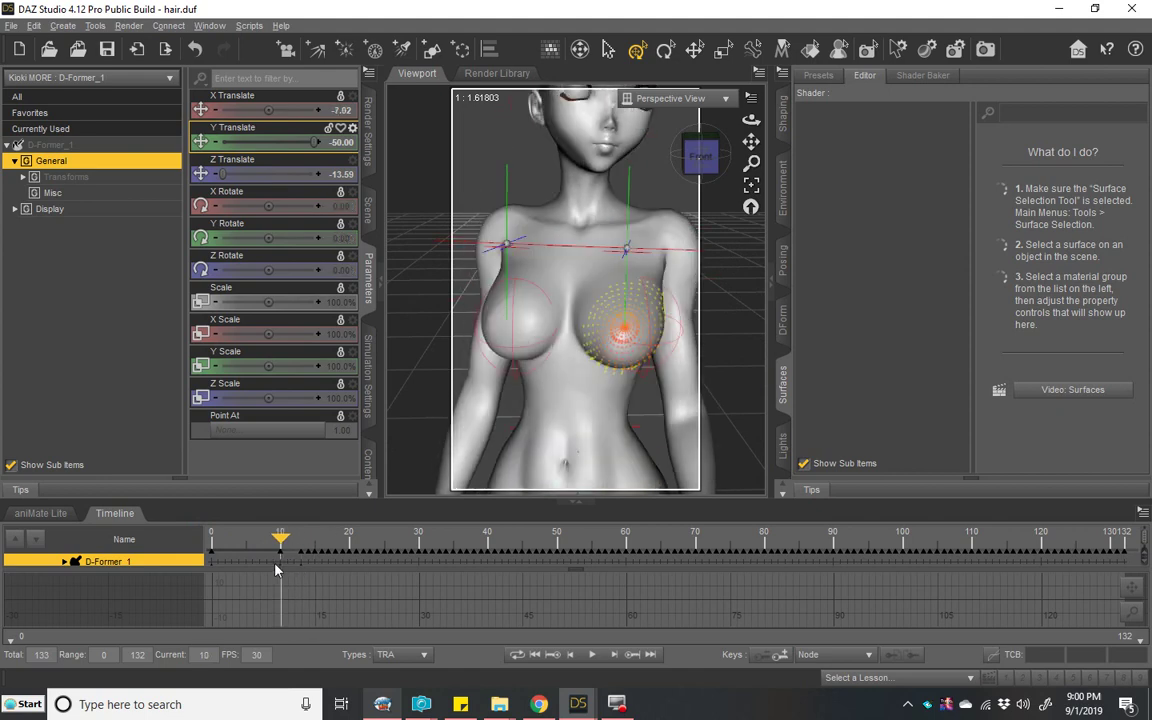
left_click(352, 128)
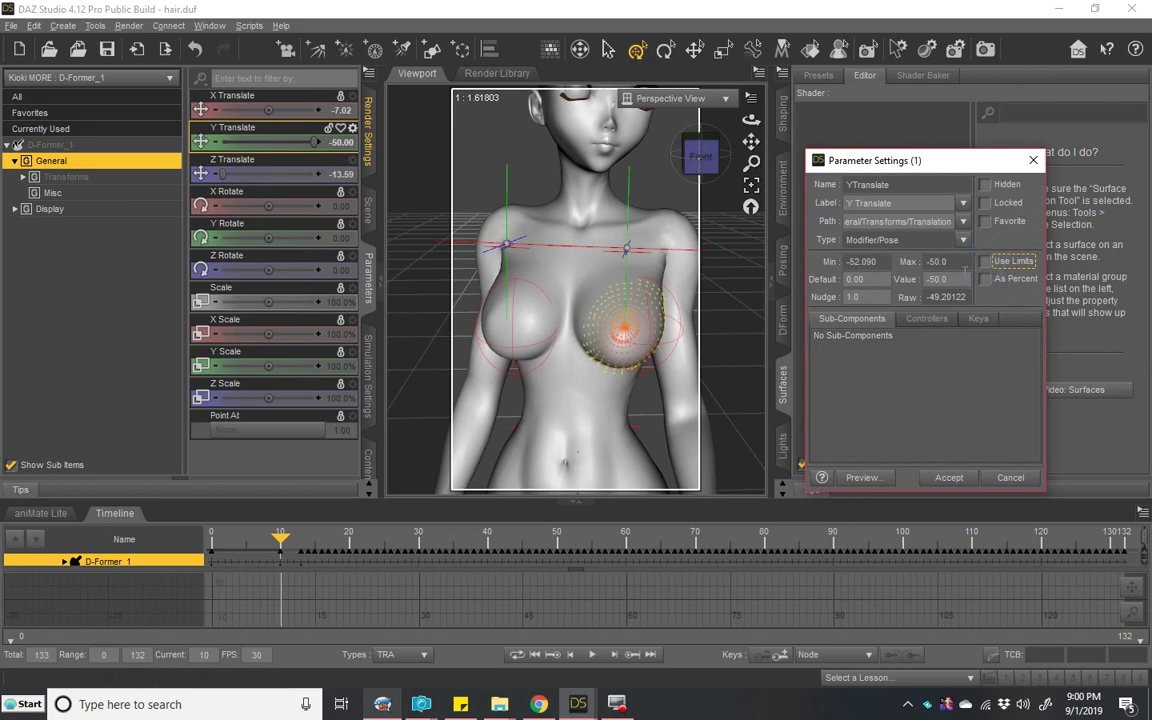
left_click(941, 479)
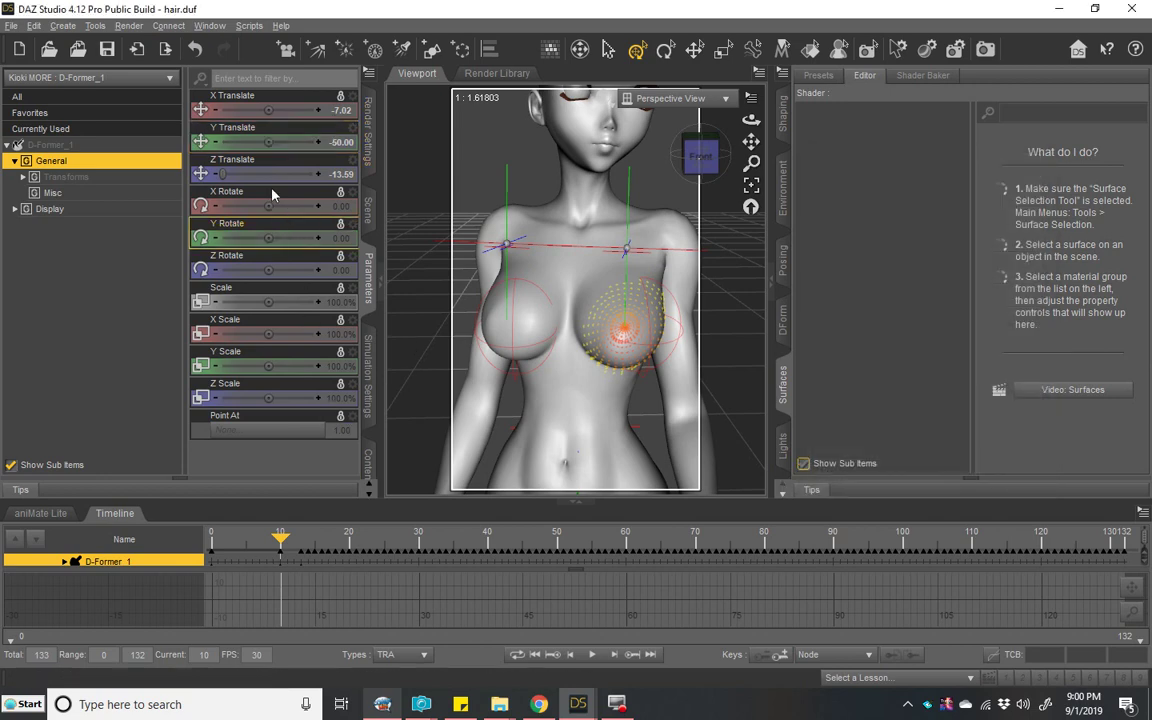
mouse_move(269, 143)
left_mouse_down()
mouse_move(255, 143)
mouse_move(285, 143)
mouse_move(270, 143)
left_mouse_up()
key("ctrl+z")
Step: At frame 21, turn off the limits on D-Former_1's Z Translate and lower its value to about -18.63
left_click_drag(281, 541, 308, 547)
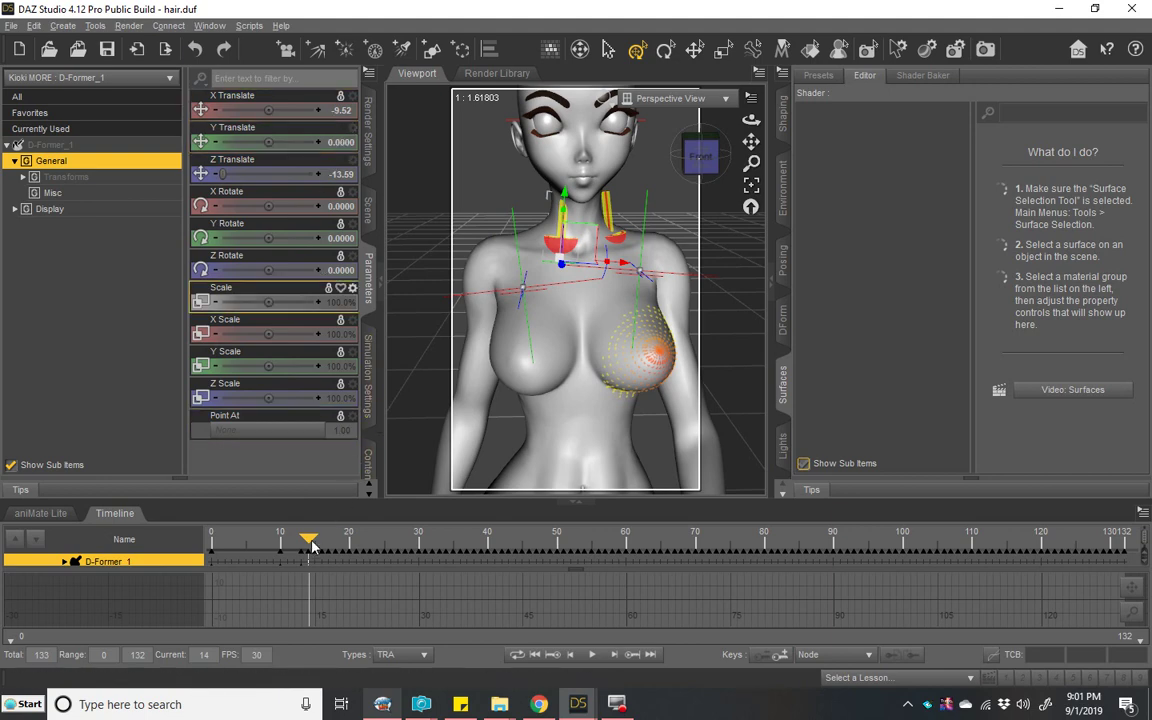
left_click_drag(309, 541, 352, 560)
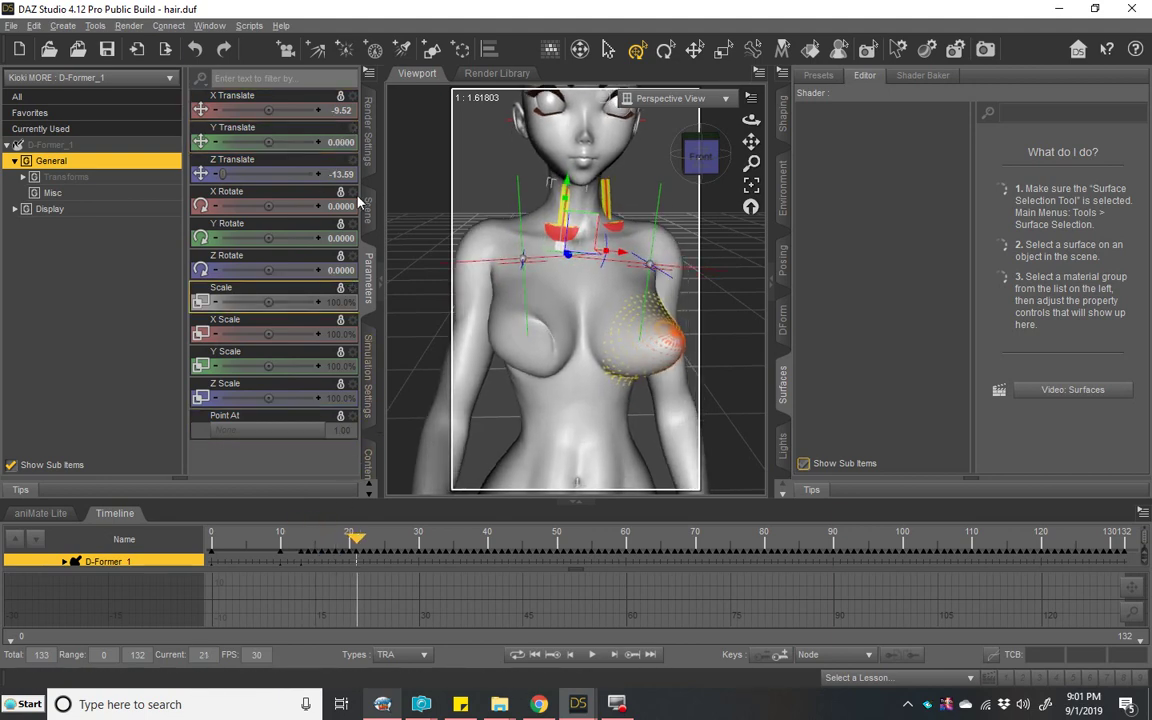
mouse_move(222, 175)
left_mouse_down()
mouse_move(270, 175)
mouse_move(222, 175)
left_mouse_up()
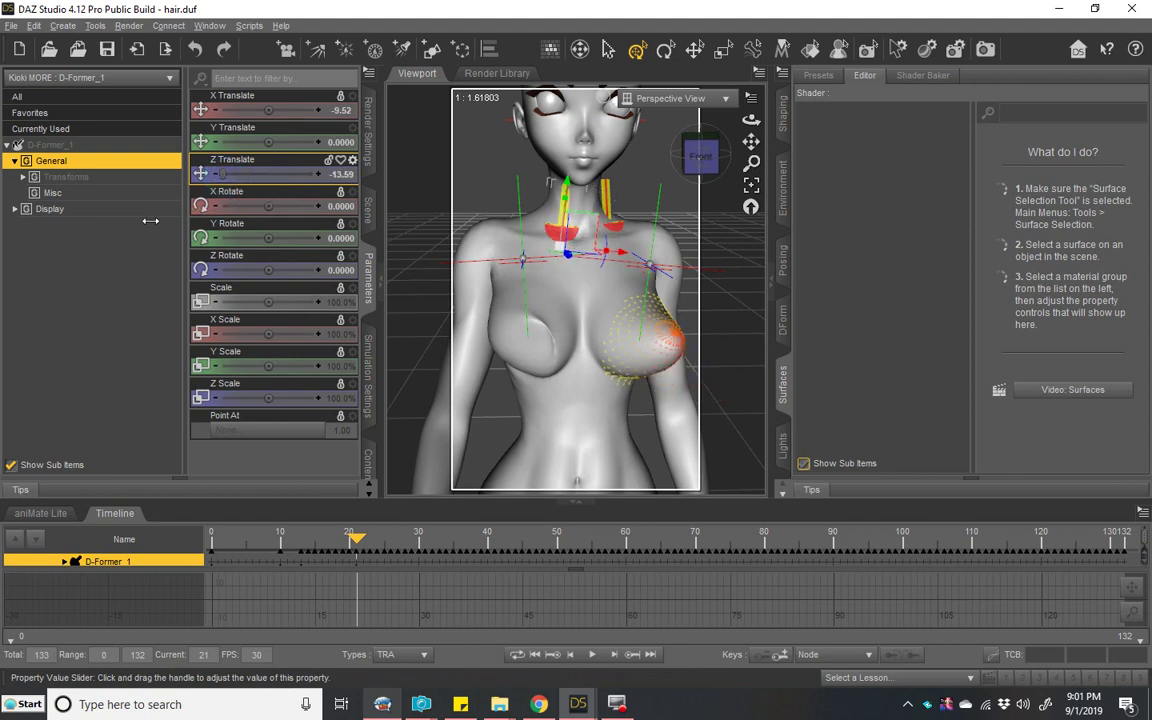
left_click(352, 160)
left_click(385, 173)
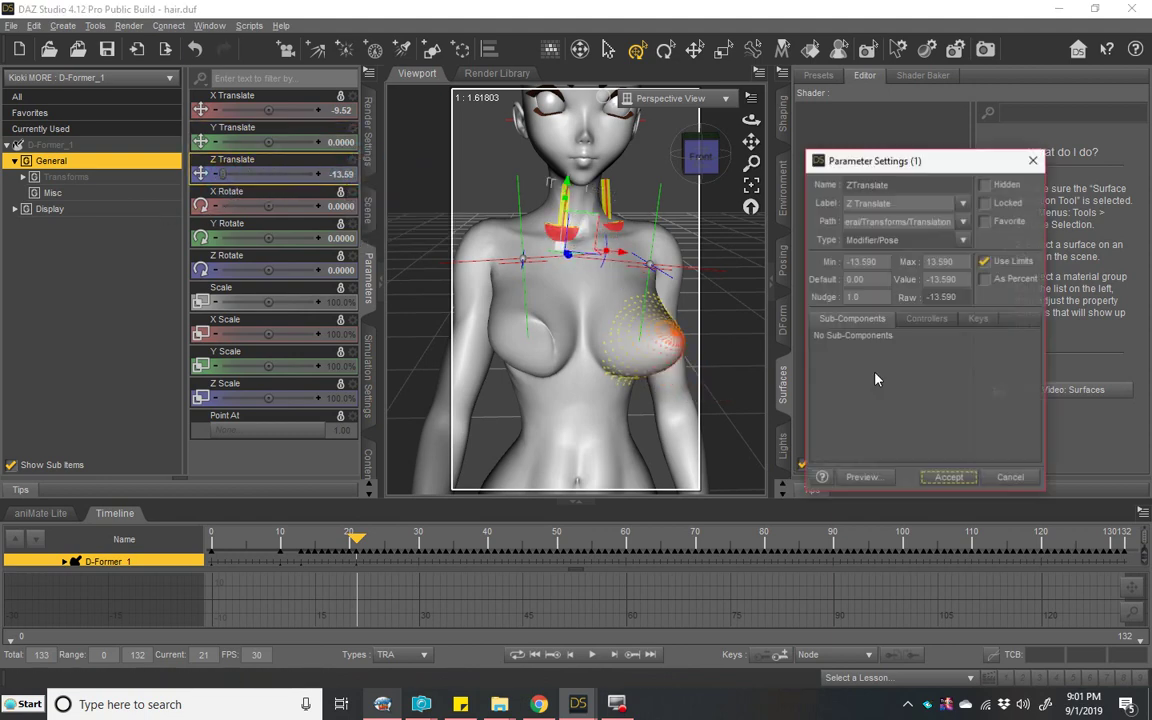
left_click(990, 261)
left_click(949, 477)
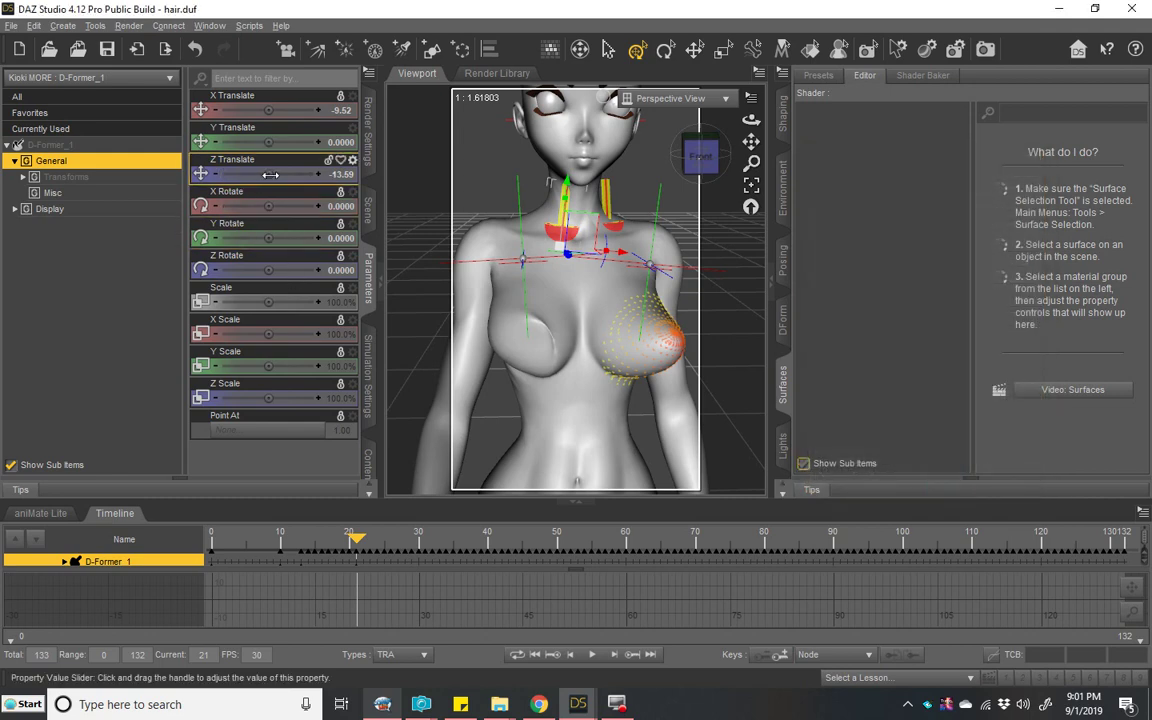
mouse_move(270, 171)
left_mouse_down()
mouse_move(256, 174)
mouse_move(270, 177)
left_mouse_up()
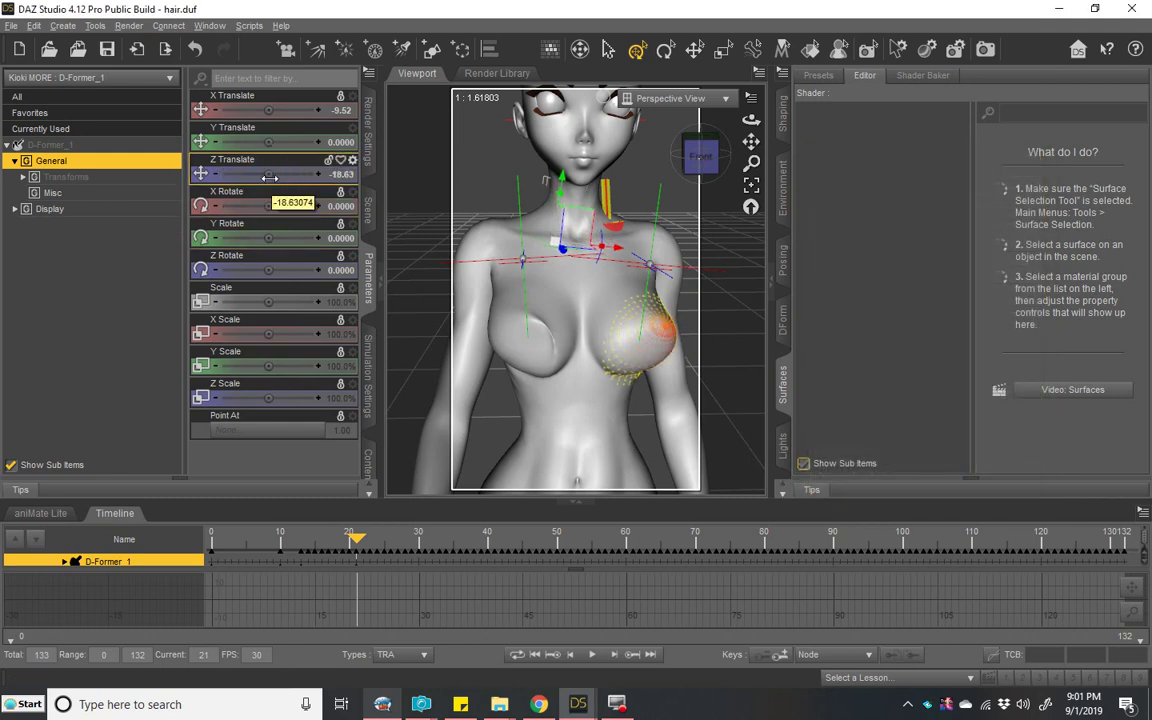
Step: Unlock D-Former_1 and zero all properties of the selected item at frame 21
left_click(34, 25)
mouse_move(110, 168)
mouse_move(313, 465)
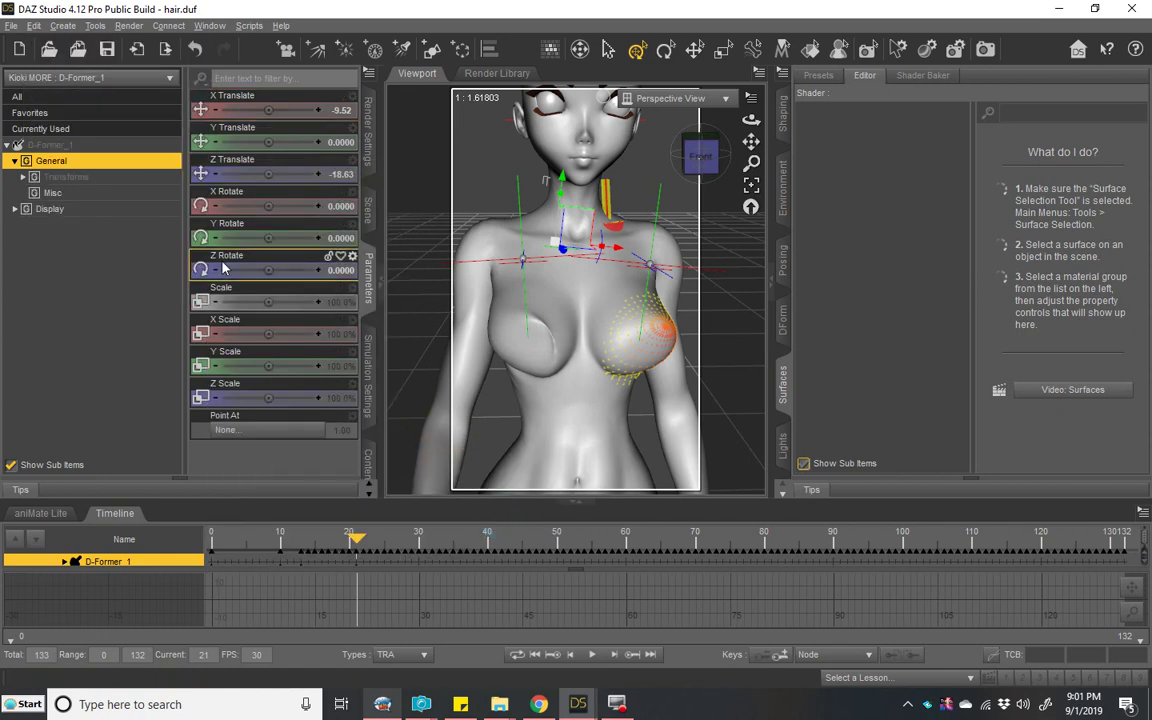
left_click(36, 25)
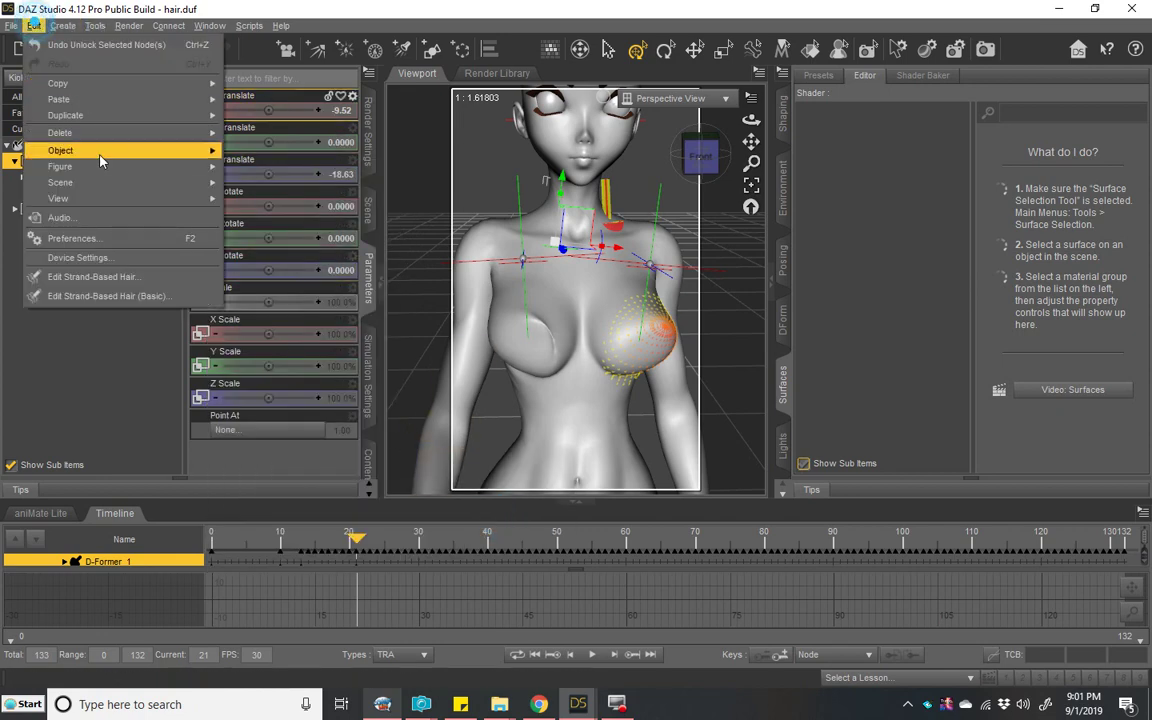
mouse_move(353, 410)
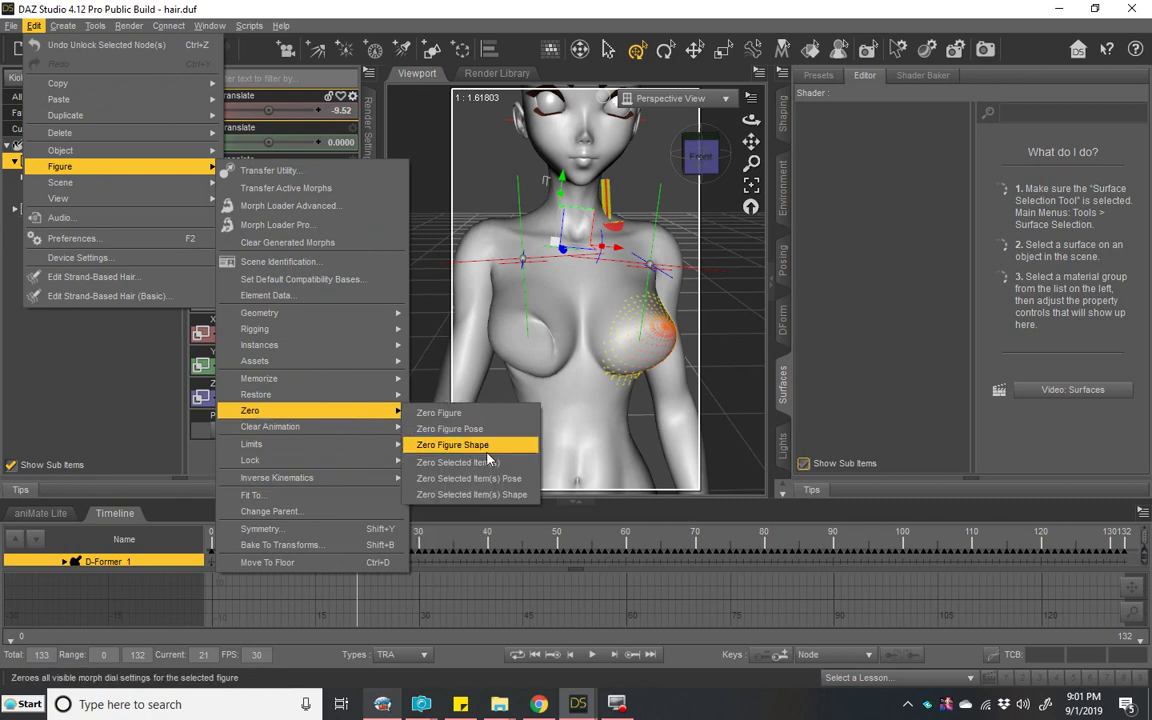
left_click(450, 462)
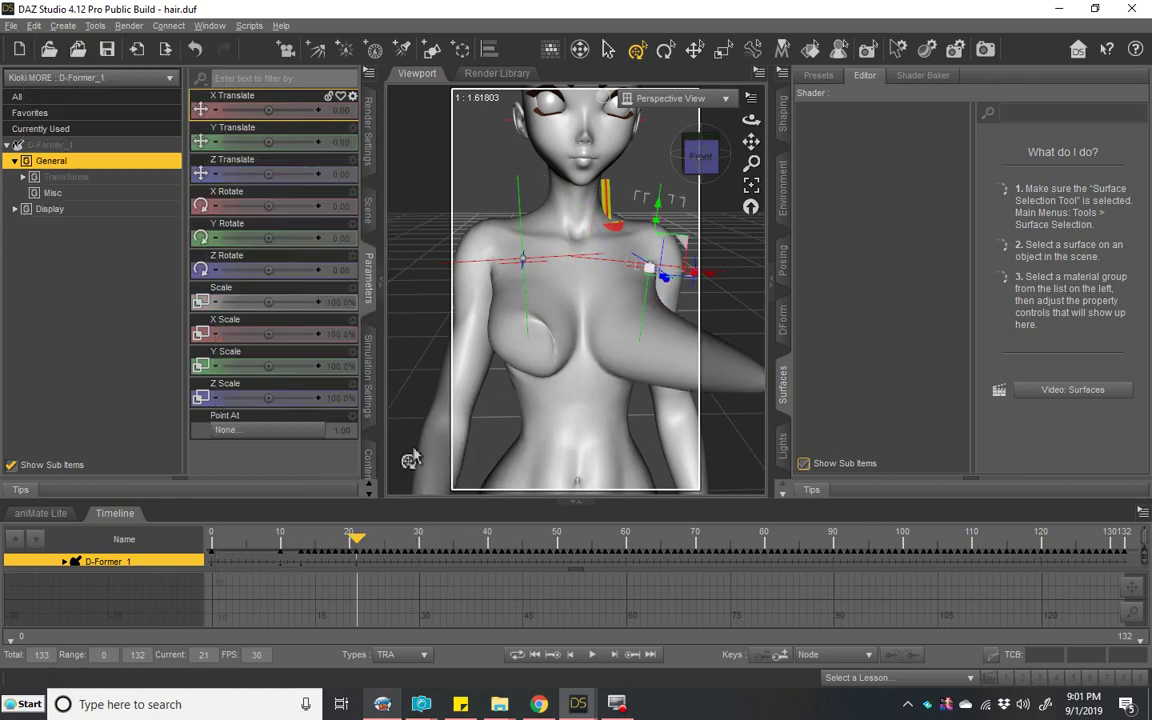
Step: Reparent D-Former_1 from the gg node to lCollar in the scene hierarchy and show its transform parameters
left_click(368, 205)
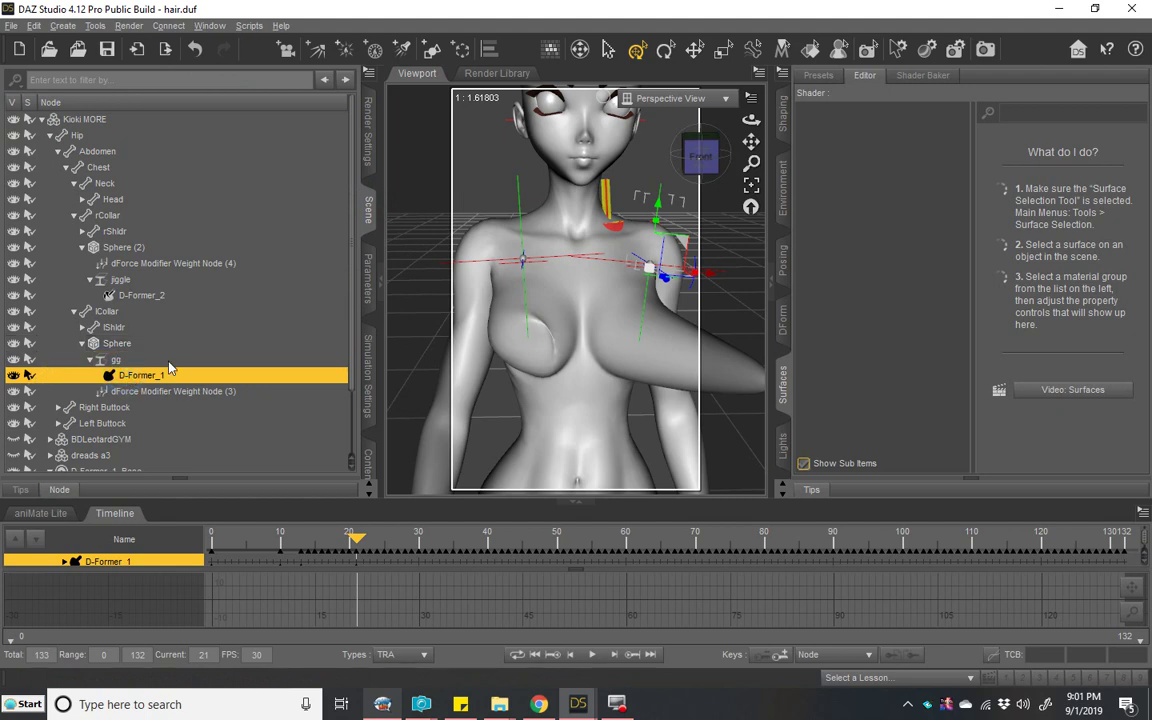
left_click(368, 275)
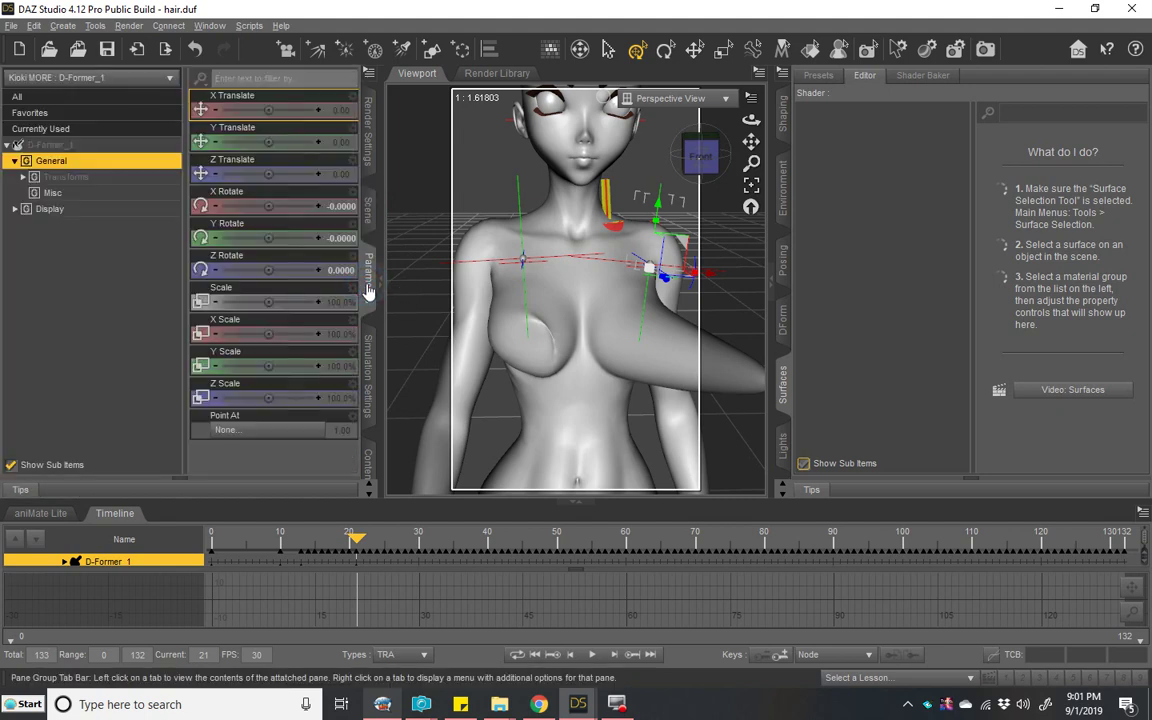
left_click(367, 208)
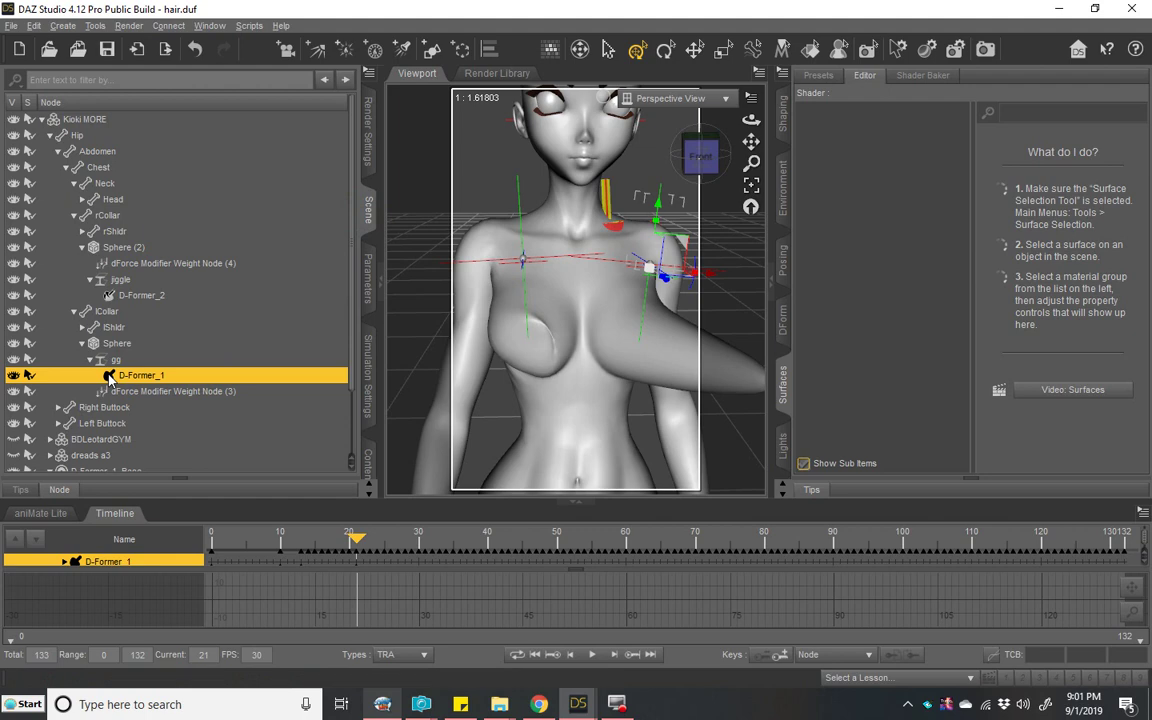
left_click_drag(110, 379, 100, 311)
left_click(372, 274)
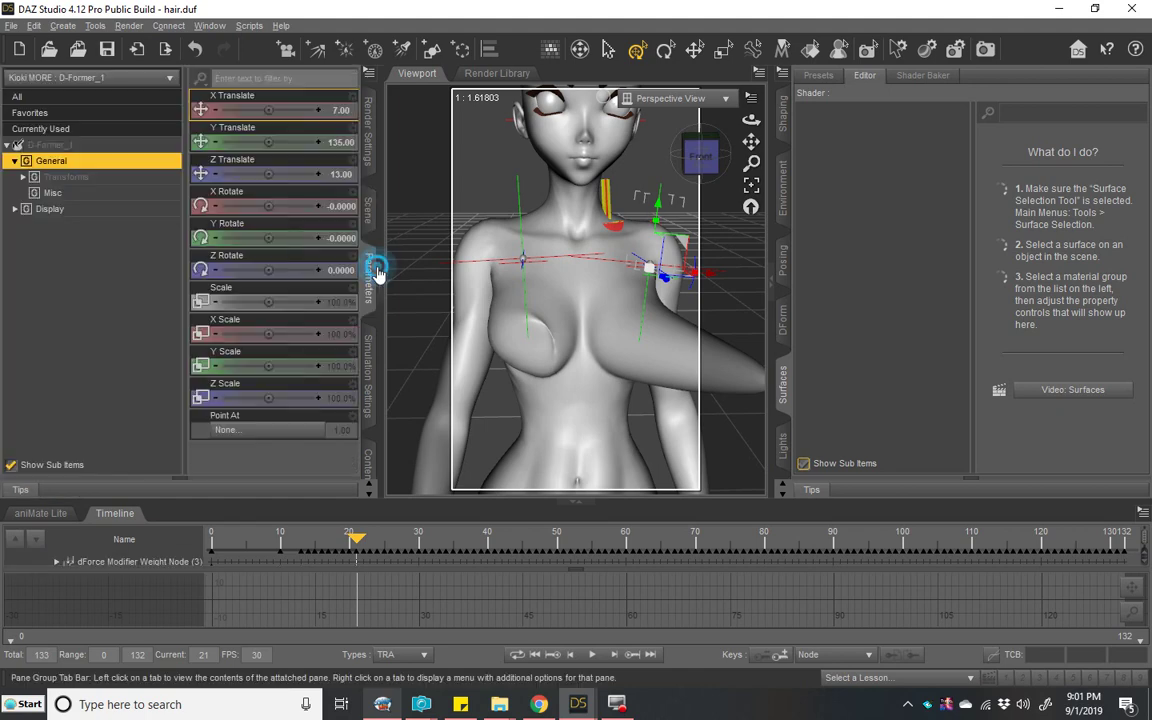
Step: At frame 21, set D-Former_1's Z, X and Y Translate to 0
left_click(341, 175)
type("0")
key("Return")
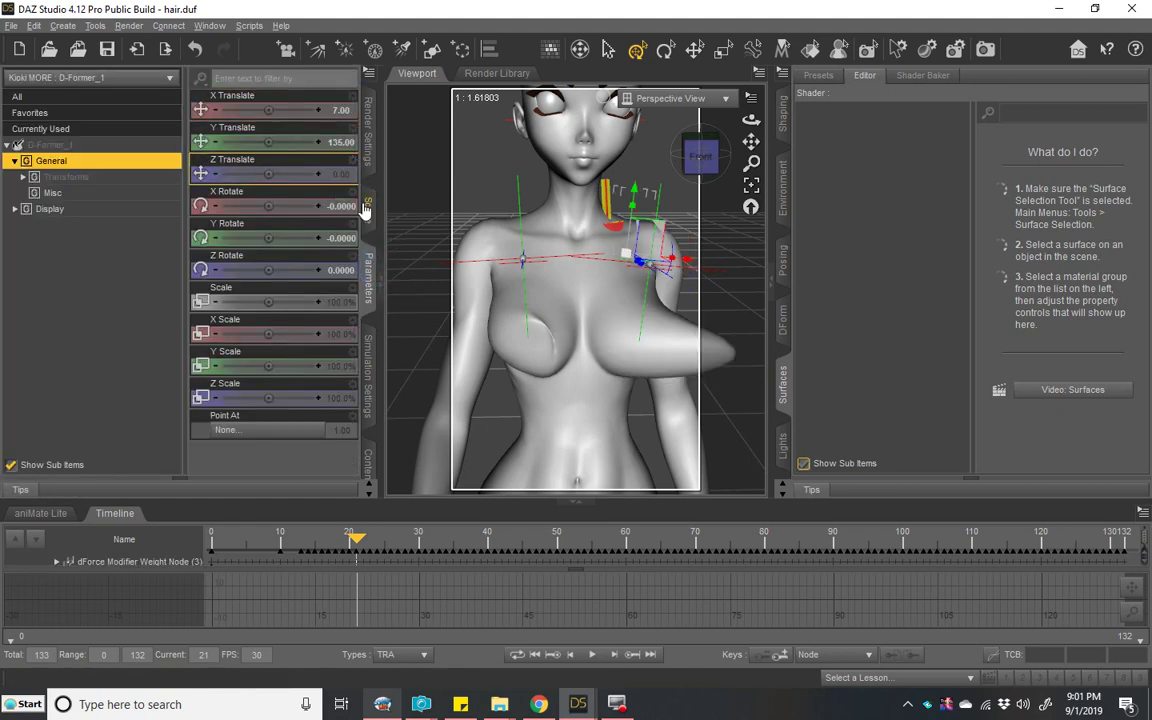
left_click(348, 110)
type("0")
key("Return")
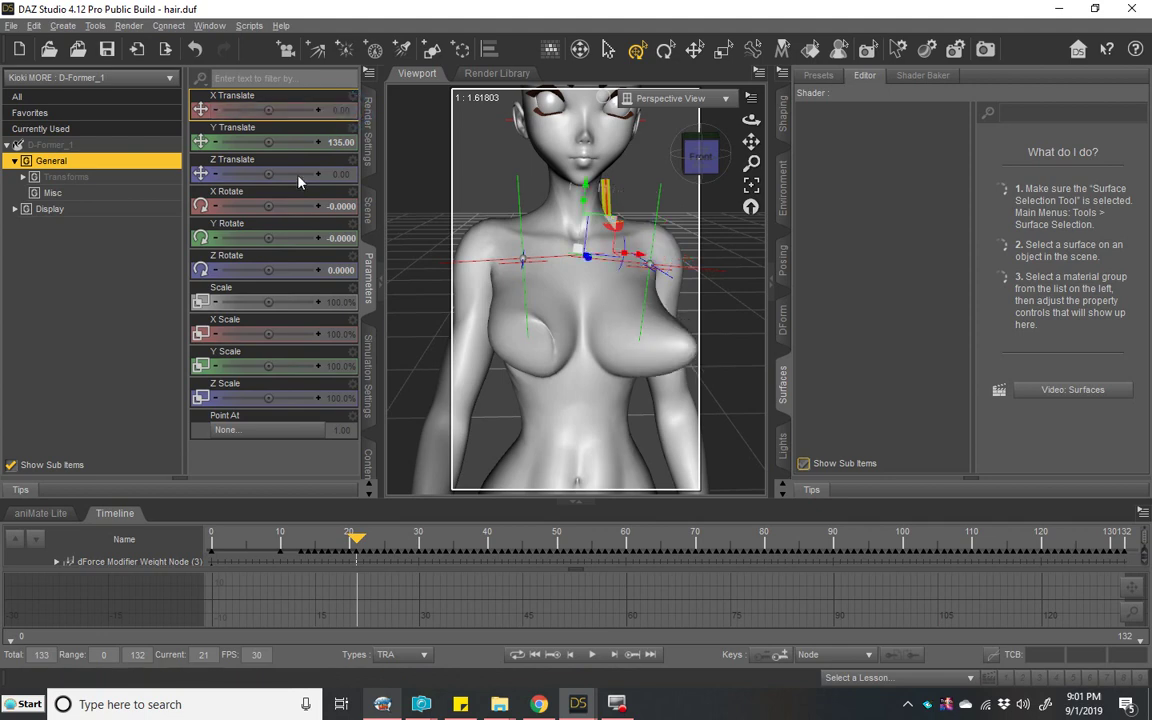
left_click(340, 142)
type("0")
key("Return")
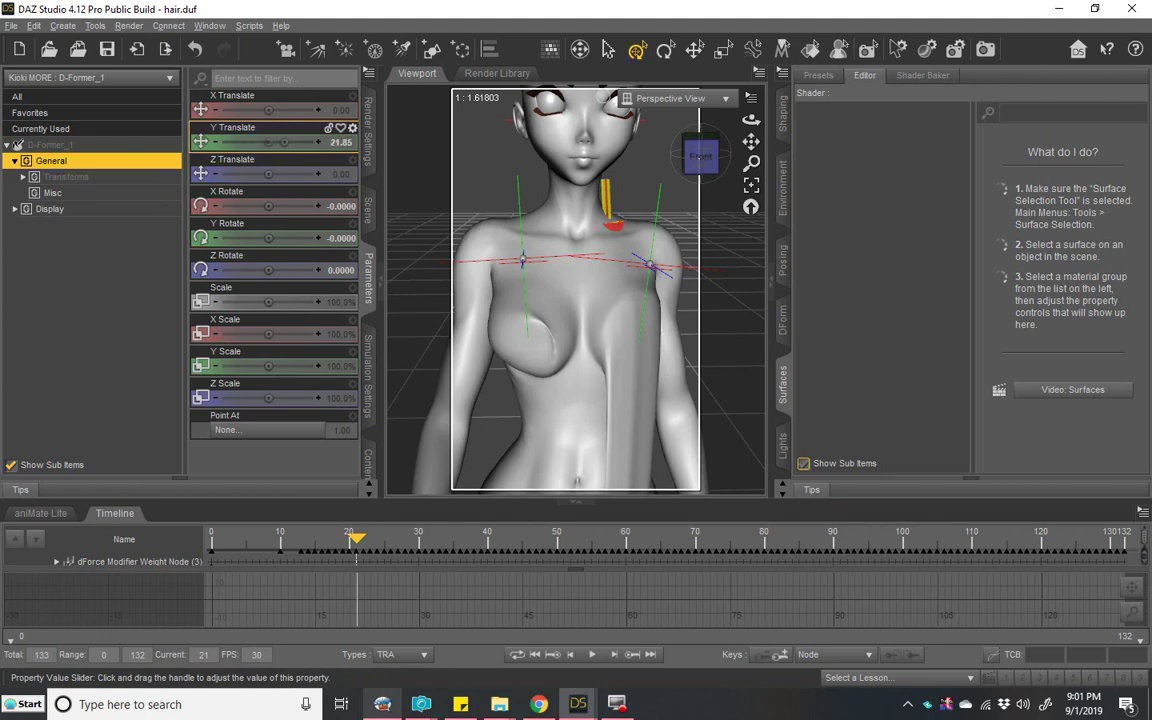
Step: Adjust D-Former_1's Y Translate to about 134.79, Z Translate to 0 and X Translate to about -5.63
left_click_drag(284, 142, 263, 174)
left_click(694, 152)
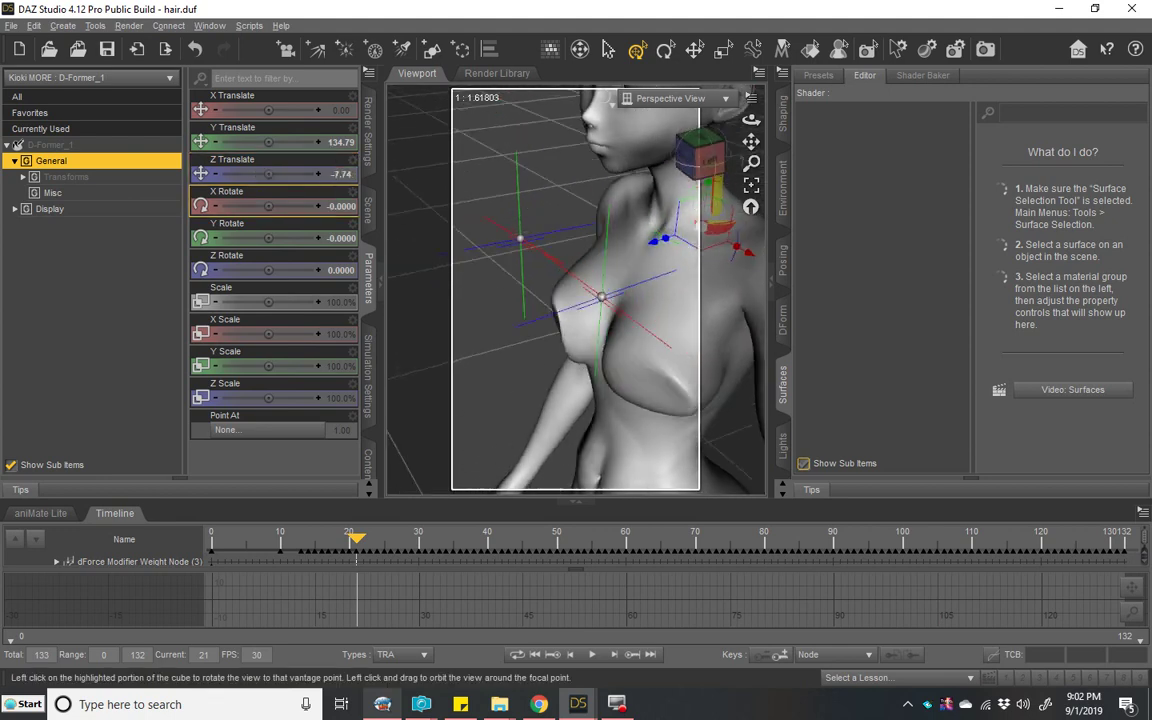
left_click(330, 174)
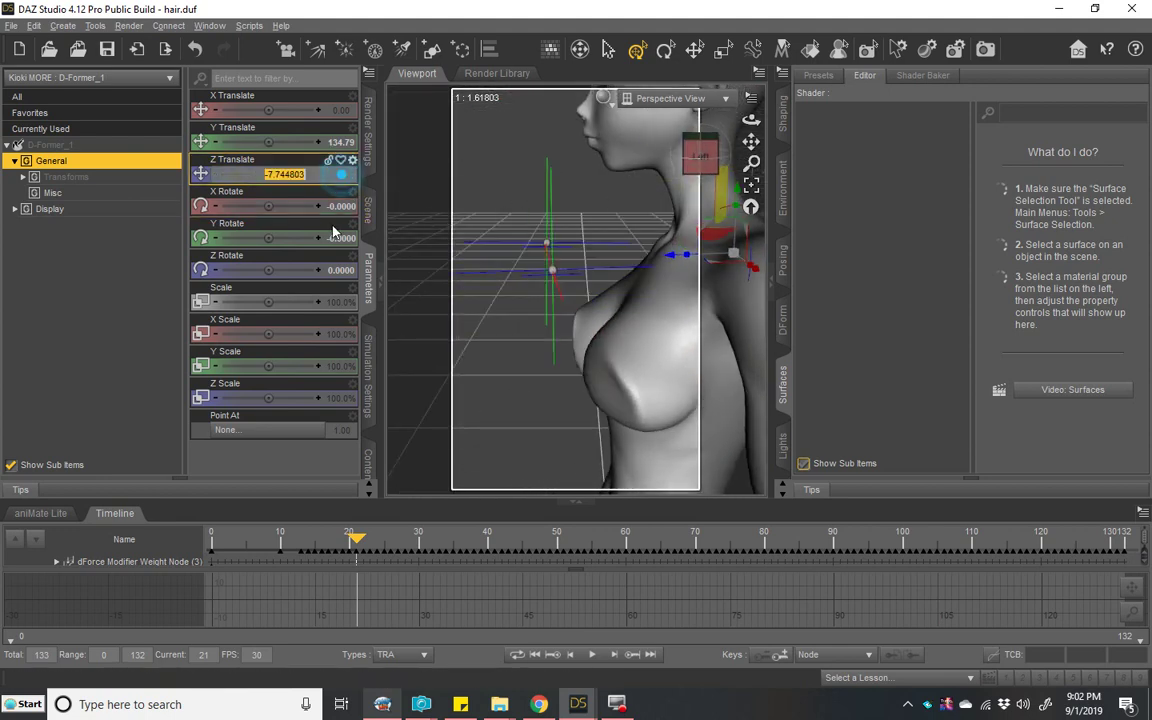
type("0")
key("Return")
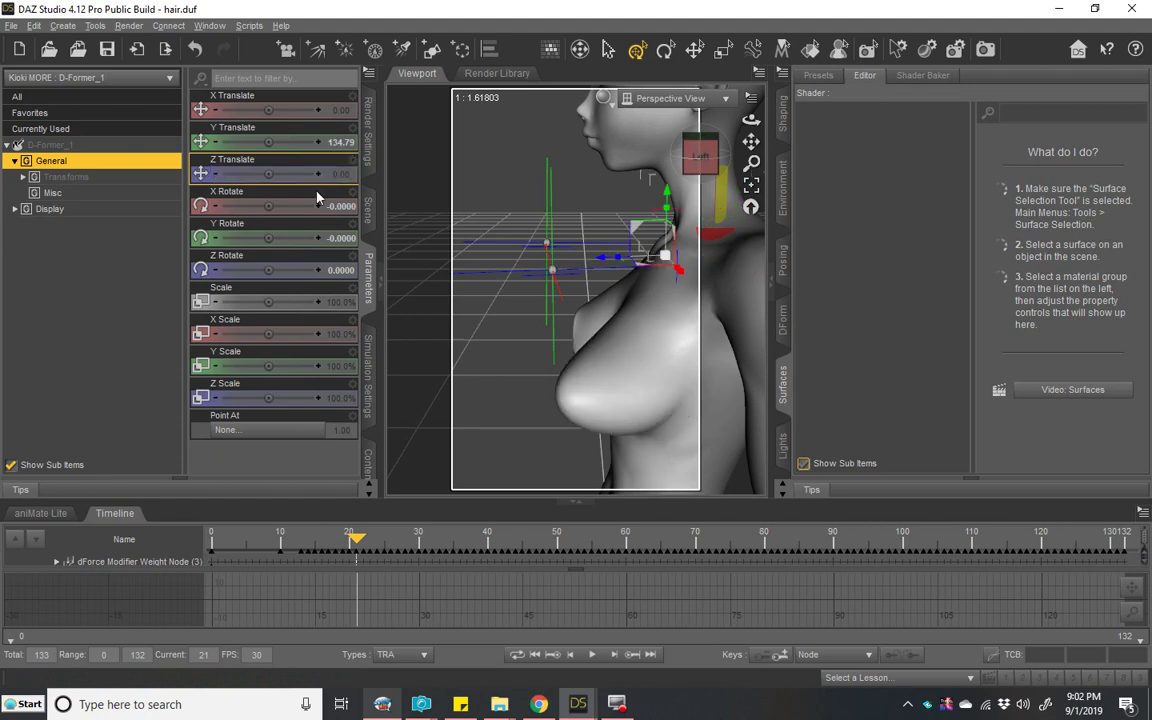
left_click(690, 157)
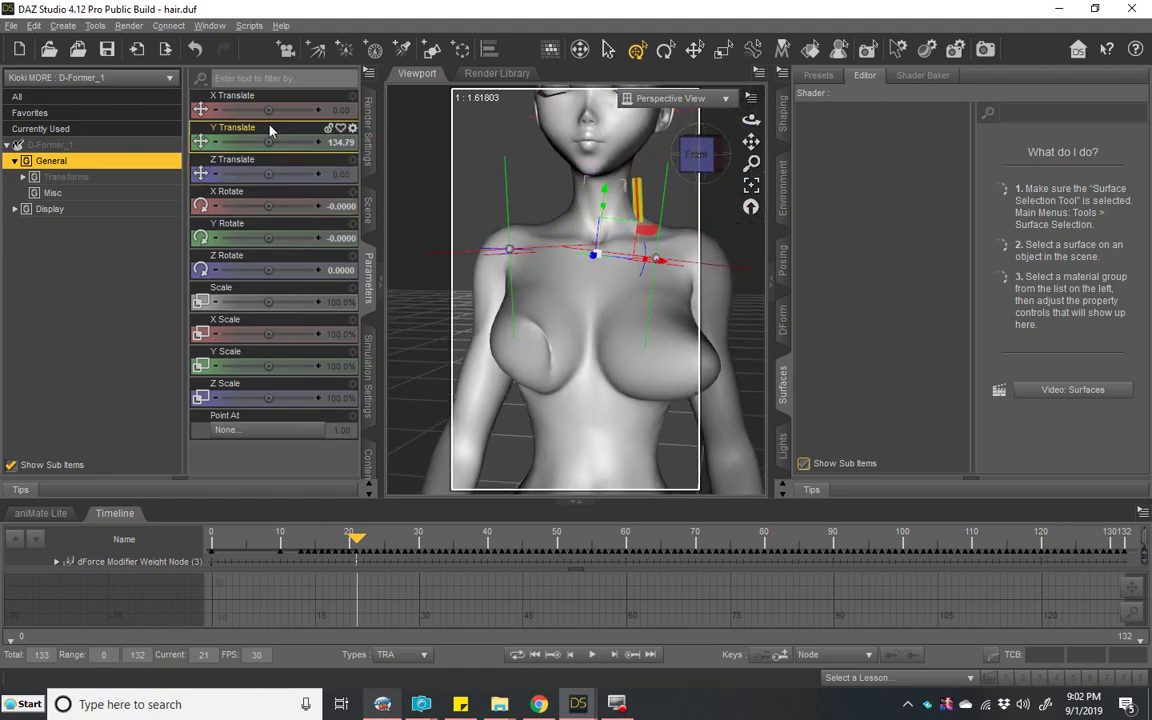
mouse_move(268, 109)
left_mouse_down()
mouse_move(278, 109)
mouse_move(260, 109)
left_mouse_up()
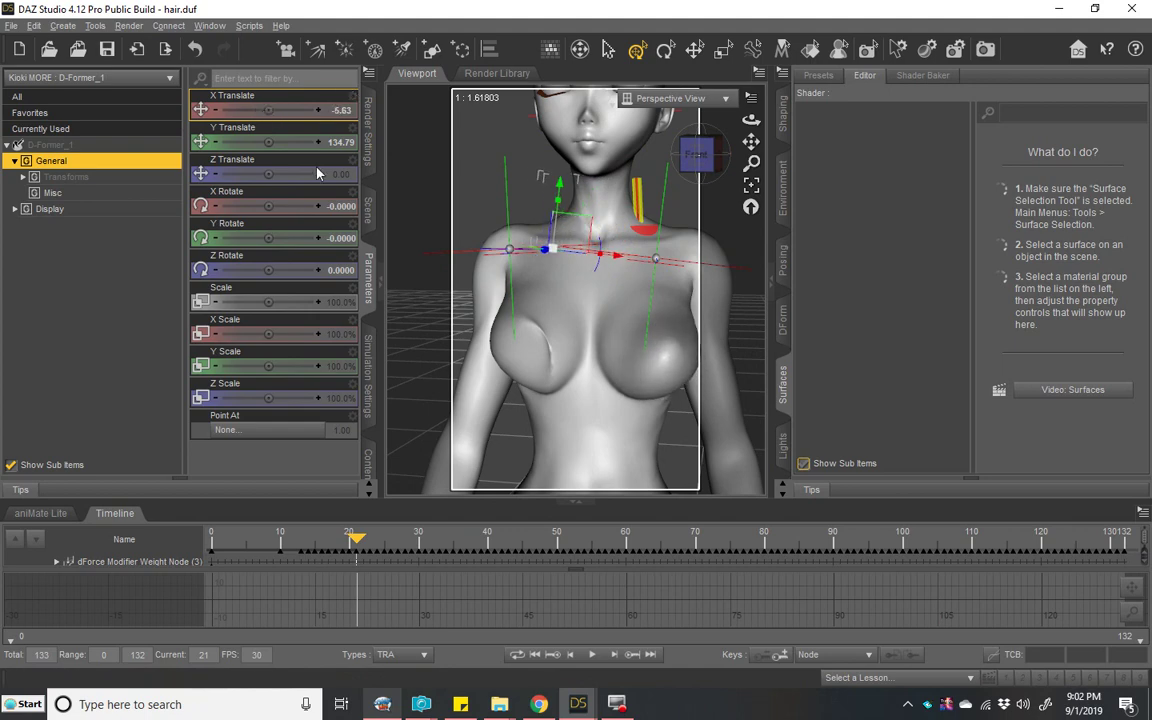
Step: Reparent D-Former_1 from lCollar to Chest in the scene hierarchy and zero the selected item
left_click(368, 212)
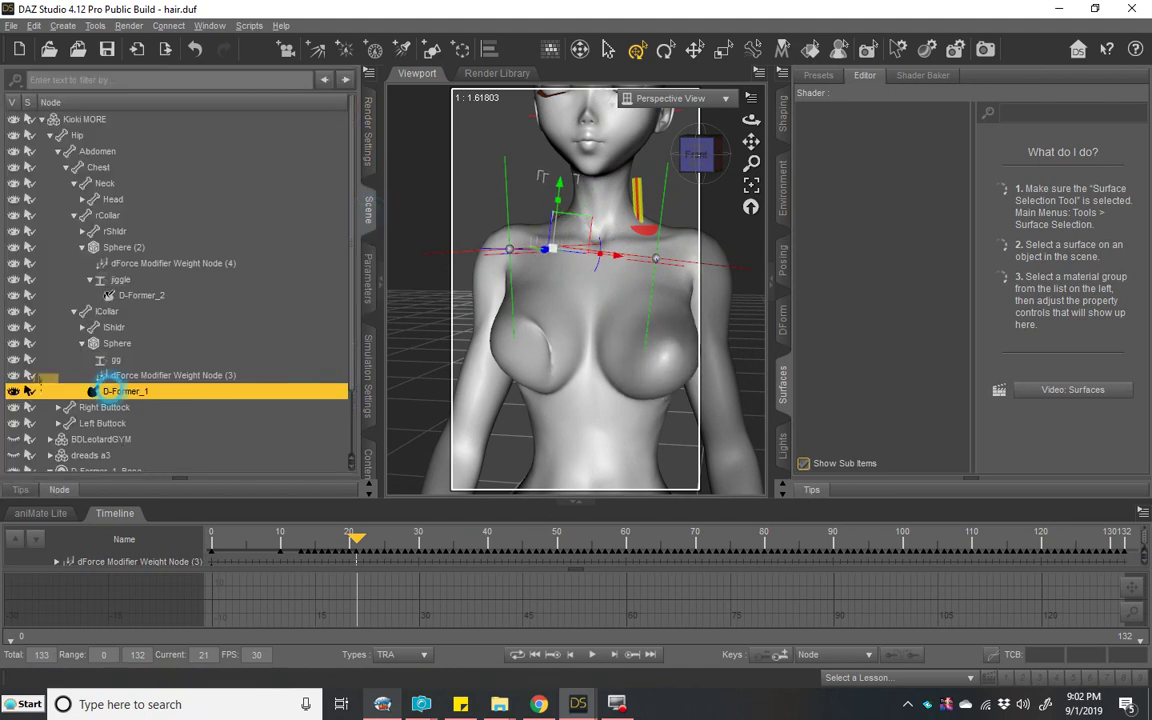
left_click(366, 297)
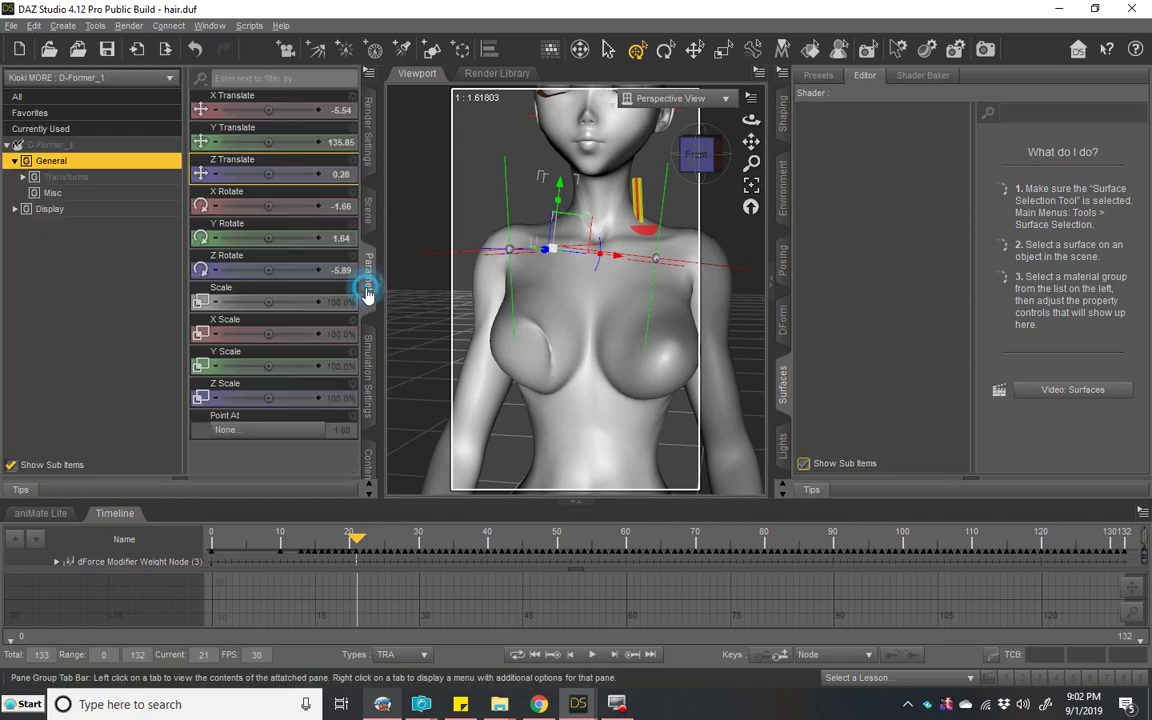
left_click(38, 27)
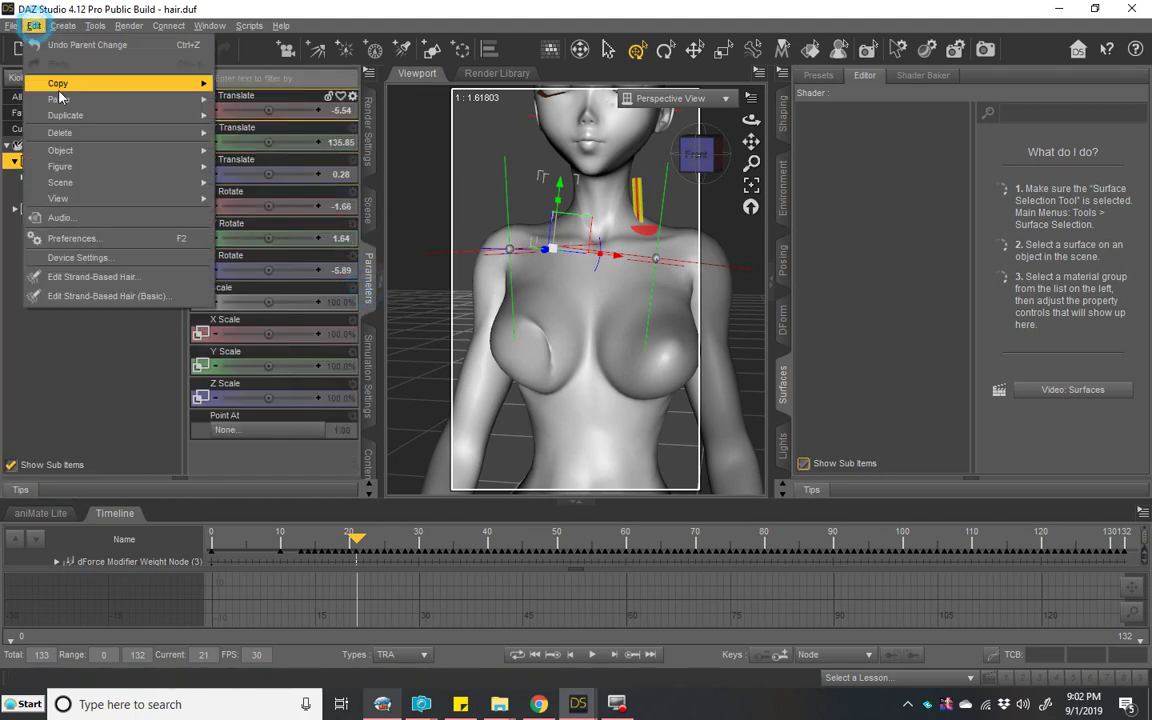
mouse_move(318, 410)
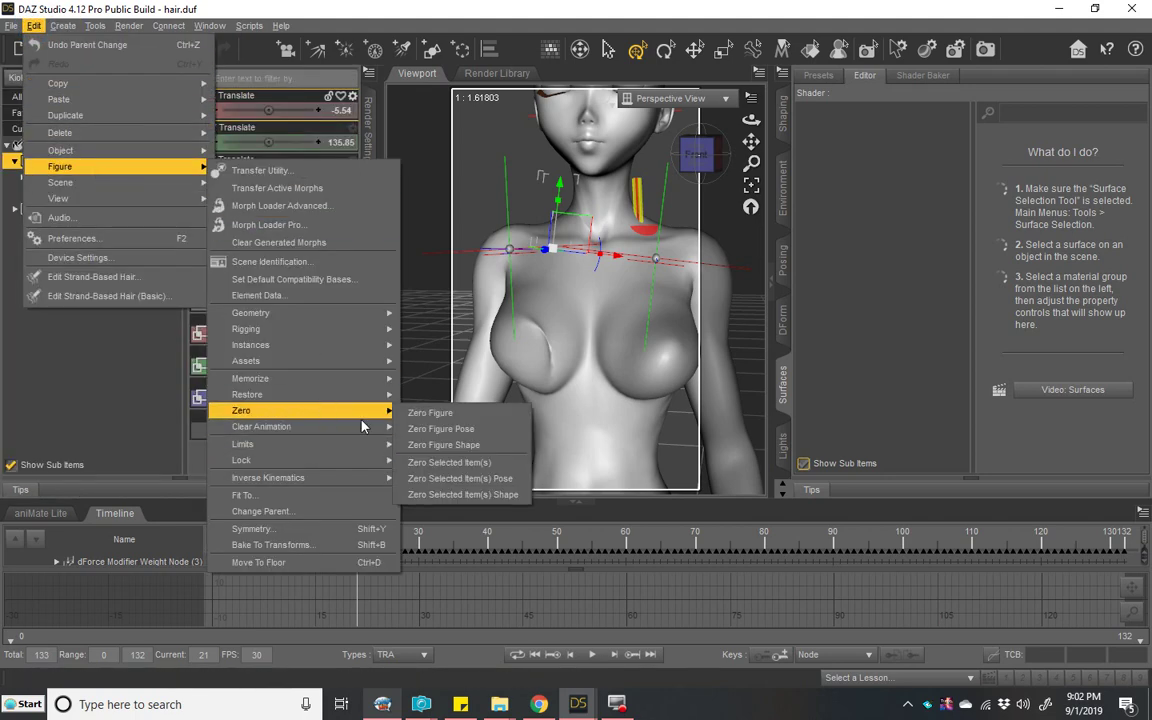
left_click(450, 460)
Step: Set D-Former_1's Y Translate to 135 and its Z Translate to -5
left_click(344, 145)
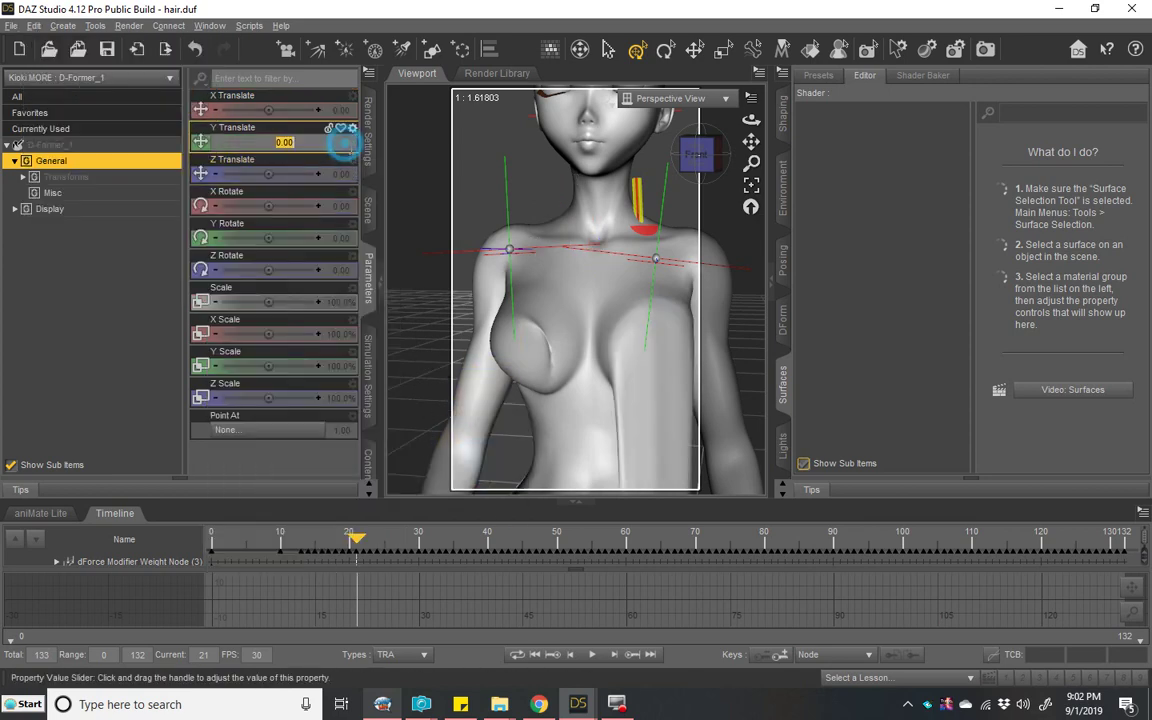
type("135")
key("Return")
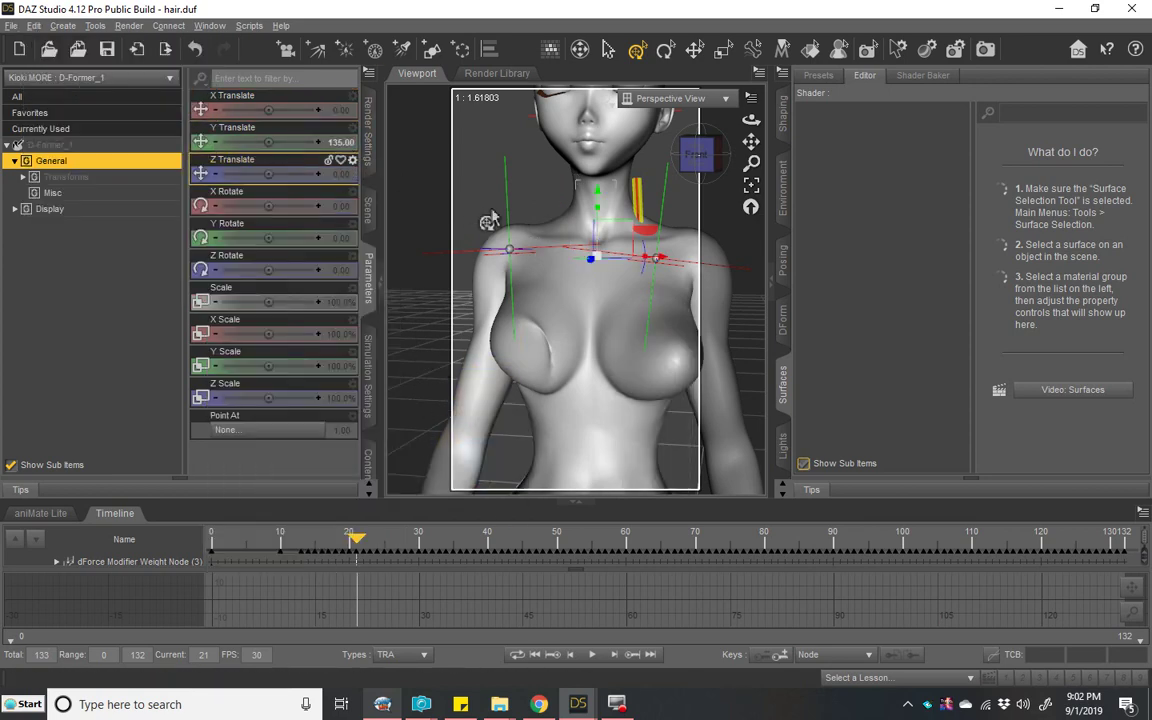
left_click_drag(694, 154, 630, 175)
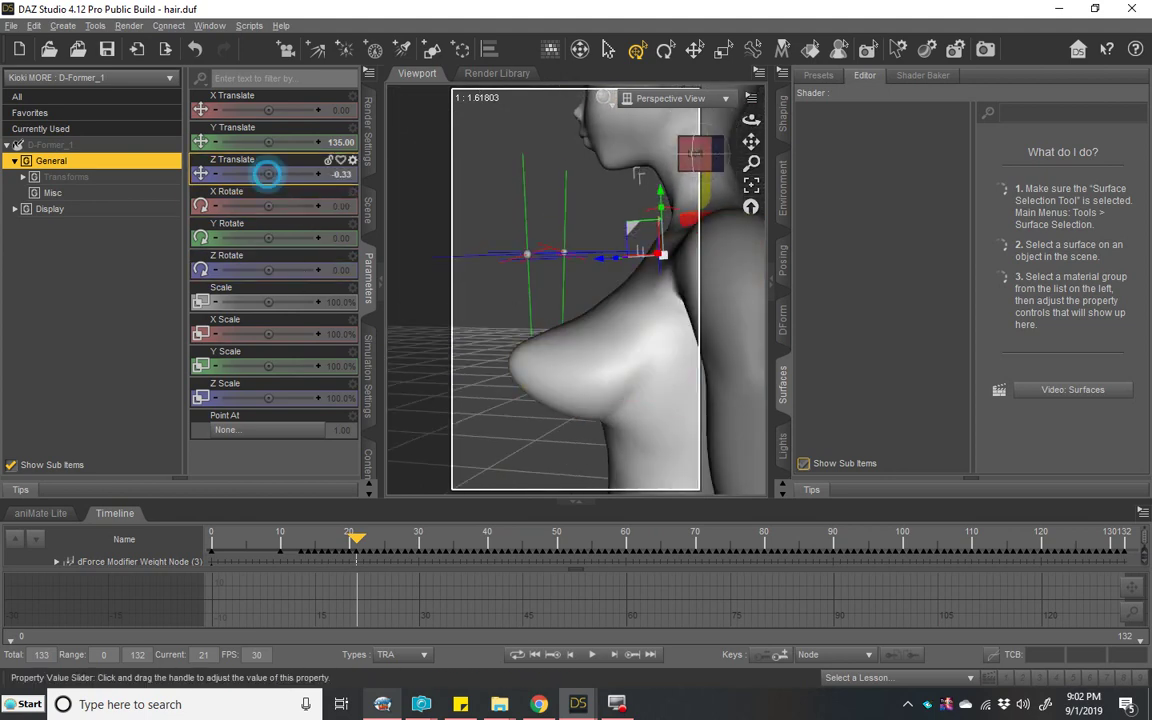
left_click_drag(267, 175, 249, 174)
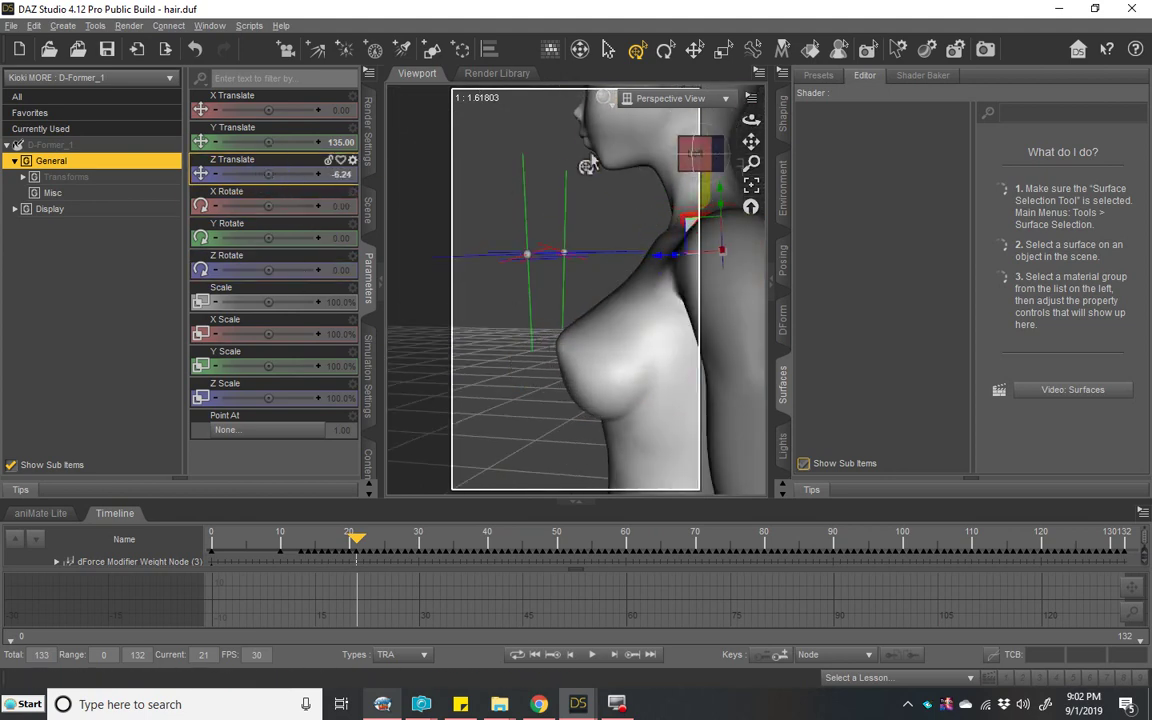
left_click(689, 153)
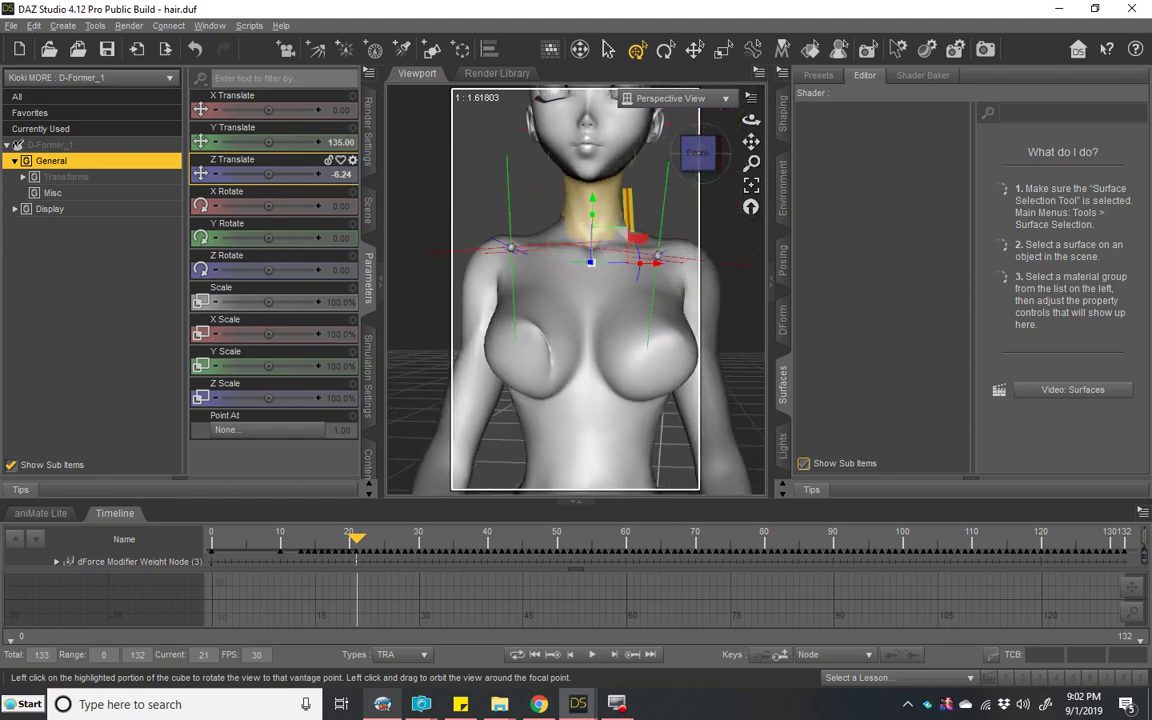
left_click(340, 174)
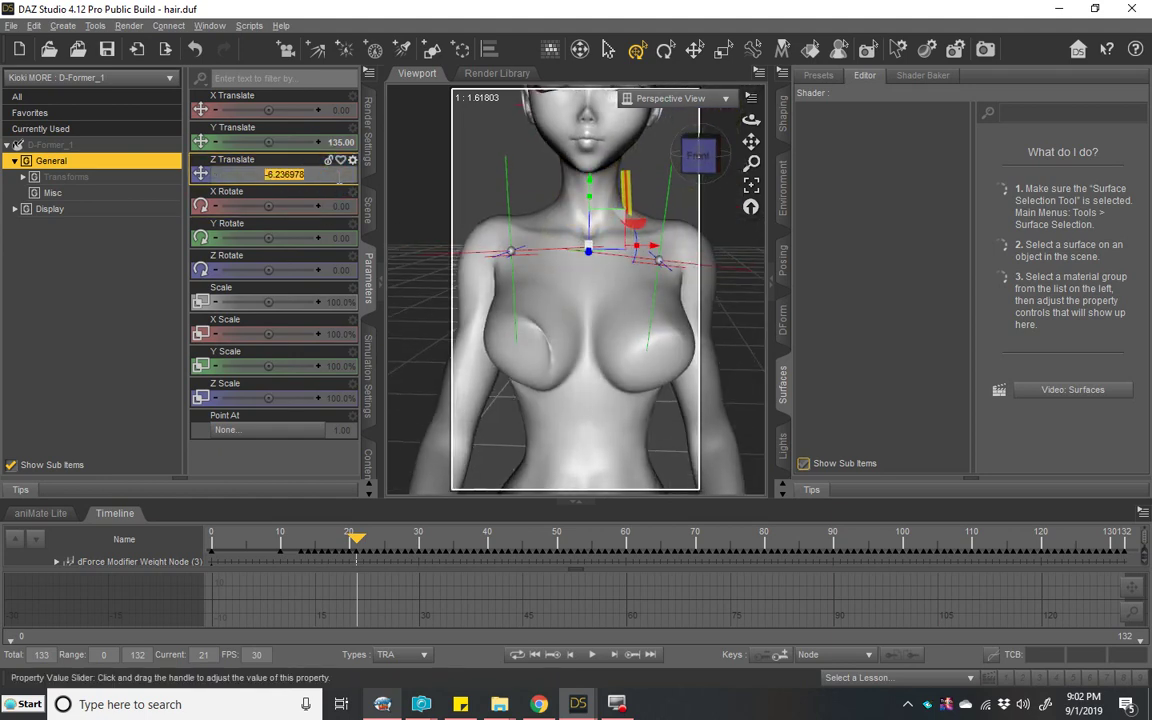
key("Return")
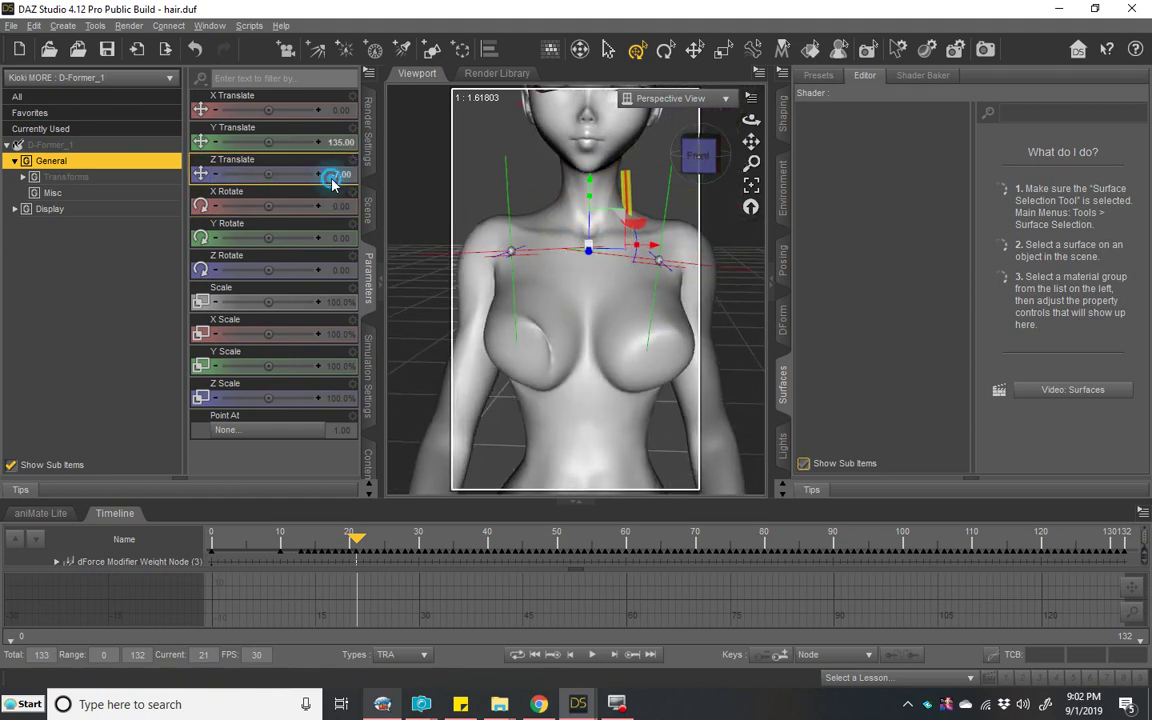
left_click(333, 176)
type("-5")
key("Return")
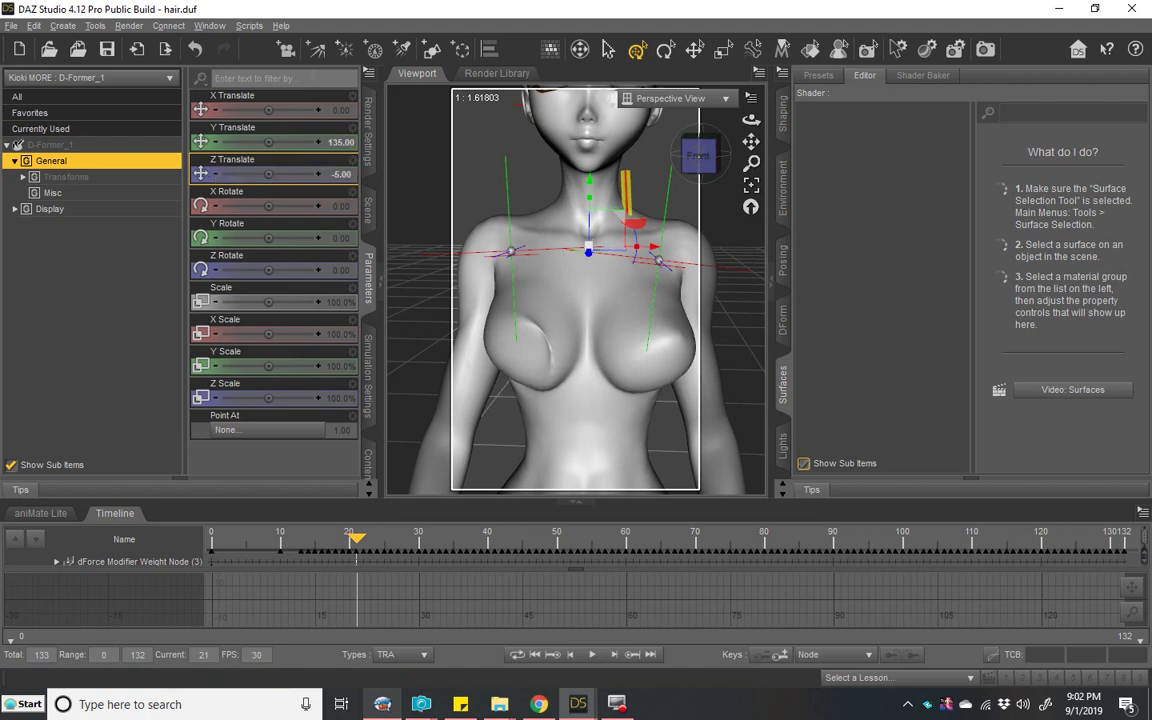
Step: Parent D-Former_1 under the gg node in the scene hierarchy
left_click(369, 205)
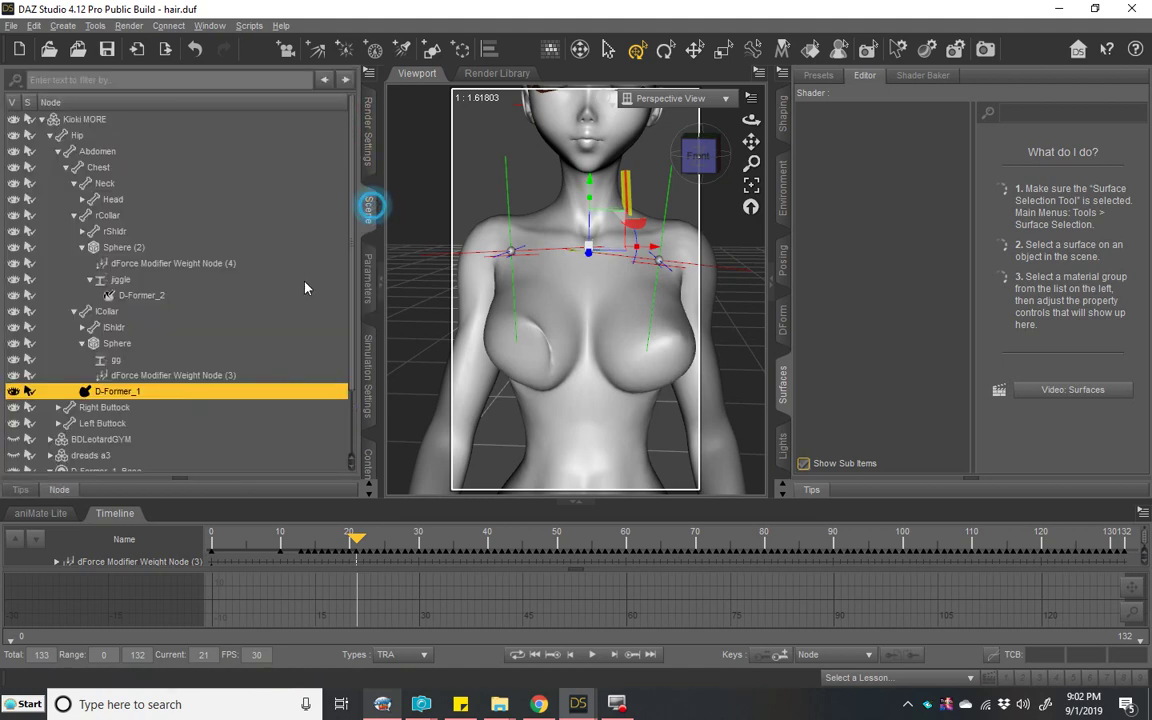
left_click_drag(115, 395, 165, 365)
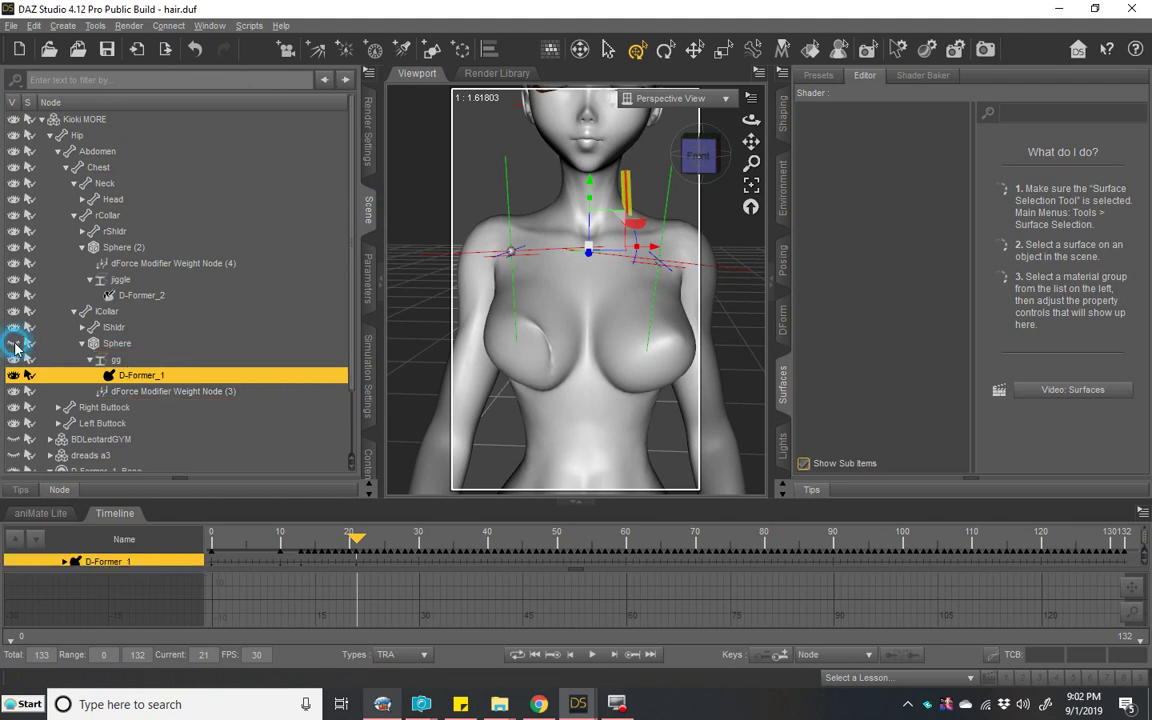
Step: Try reparenting D-Former_2 from jiggle to Chest and show its transform parameters
left_click(155, 297)
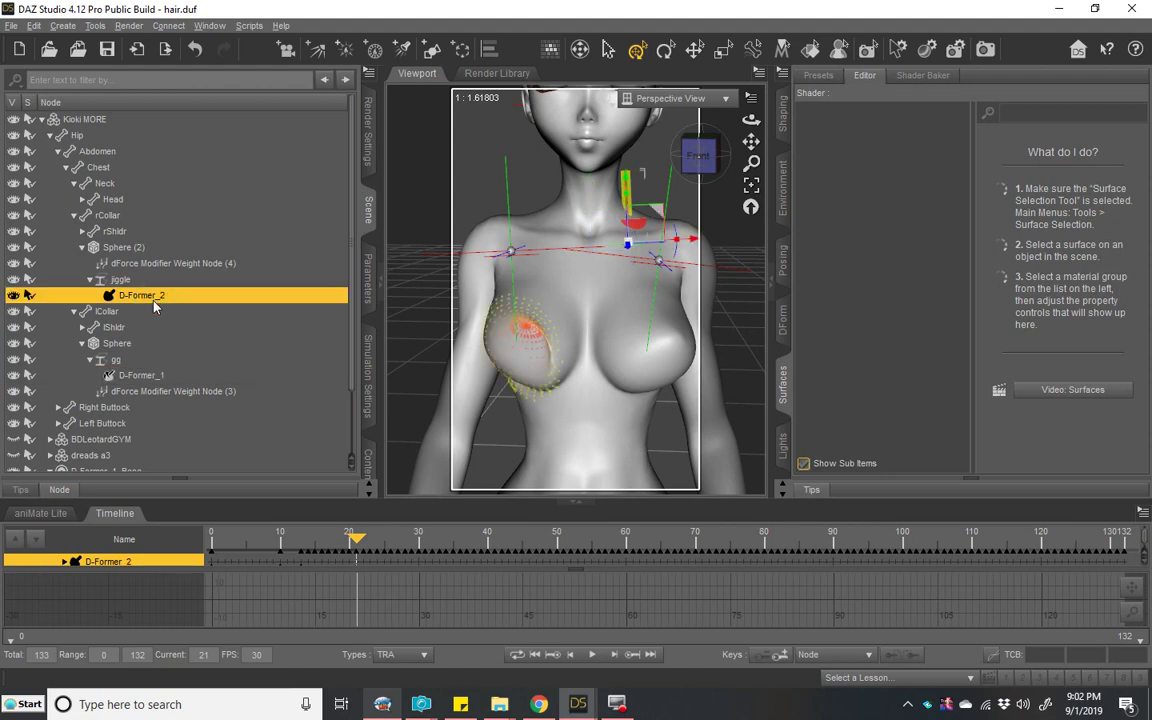
left_click(75, 312)
mouse_move(133, 297)
left_mouse_down()
mouse_move(42, 283)
mouse_move(100, 170)
mouse_move(145, 164)
left_mouse_up()
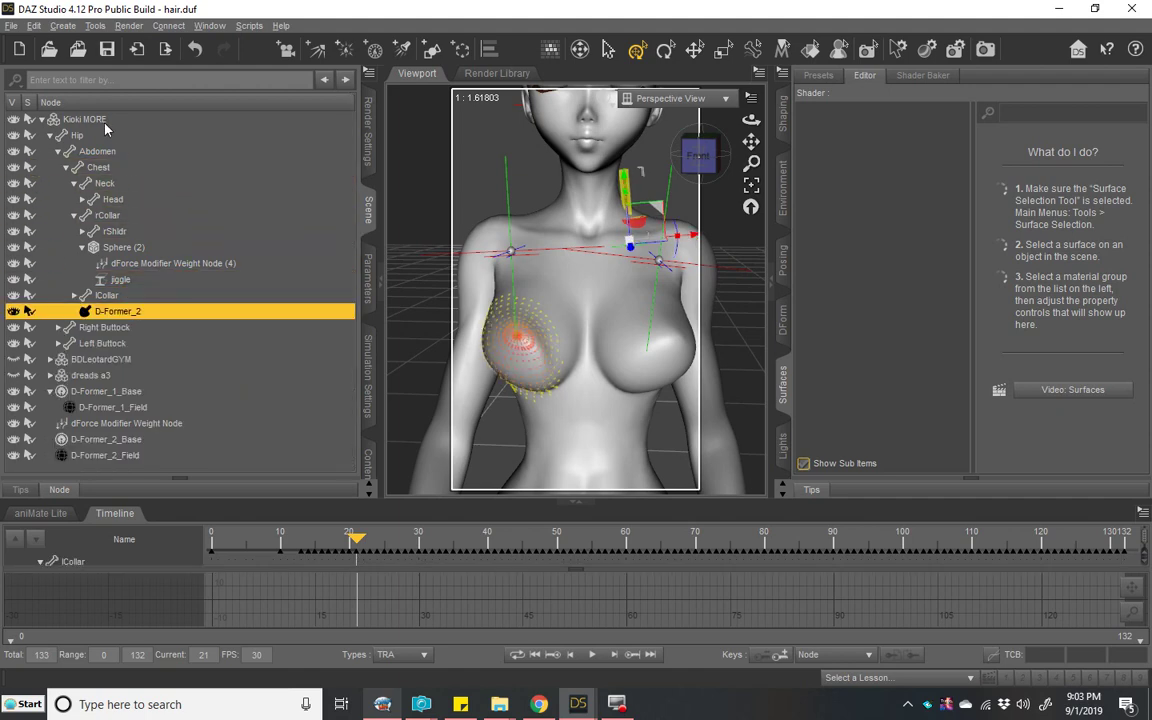
left_click(368, 274)
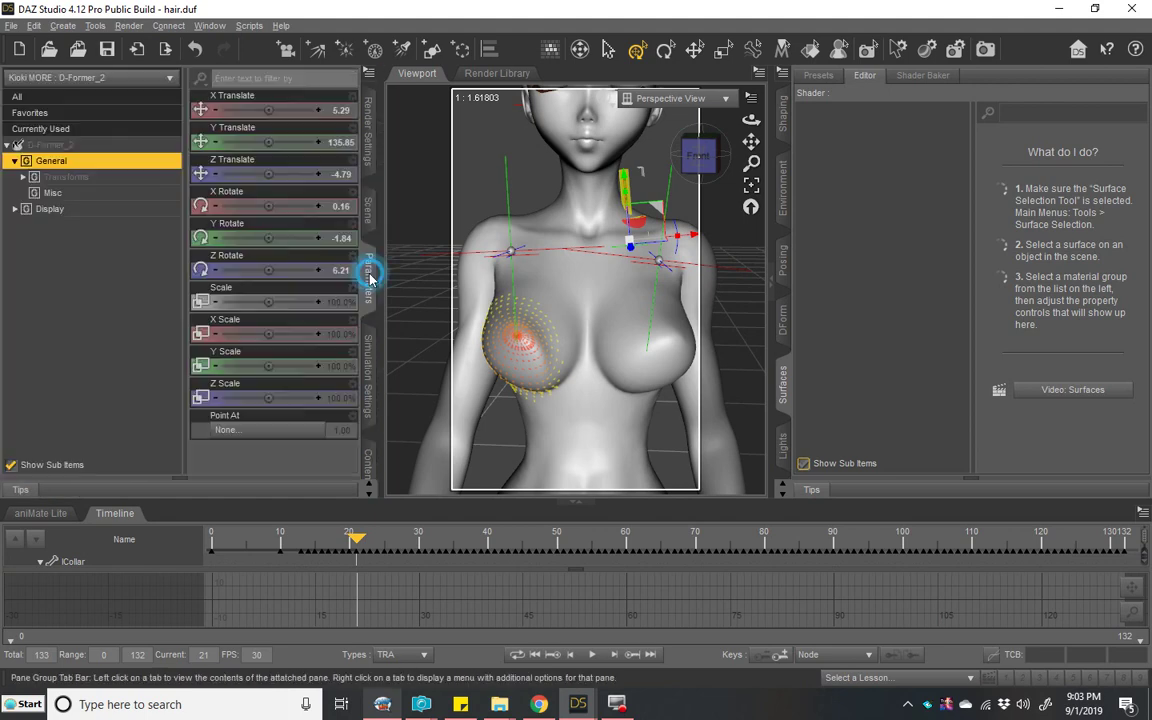
Step: Reparent D-Former_2 to rCollar in the scene hierarchy and show its transform parameters
left_click(367, 212)
left_click_drag(108, 318, 105, 215)
left_click(368, 274)
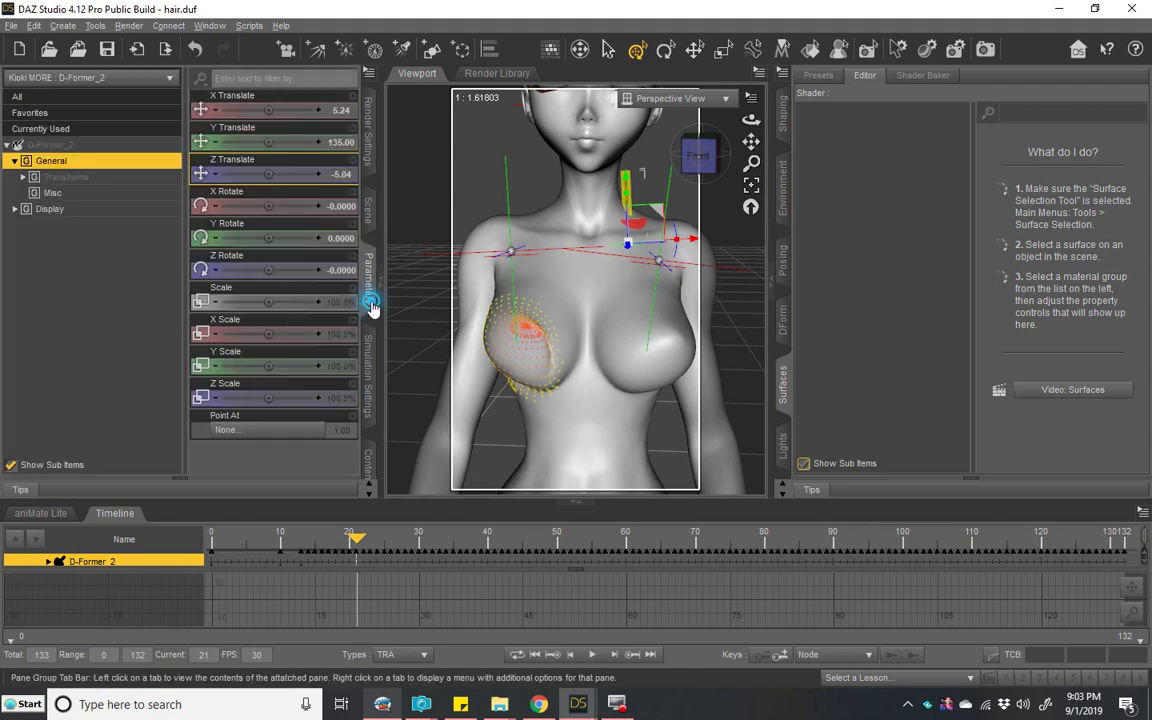
Step: Set D-Former_2's X and Z Translate to 0, keeping Y Translate at 135
left_click(345, 146)
key("Return")
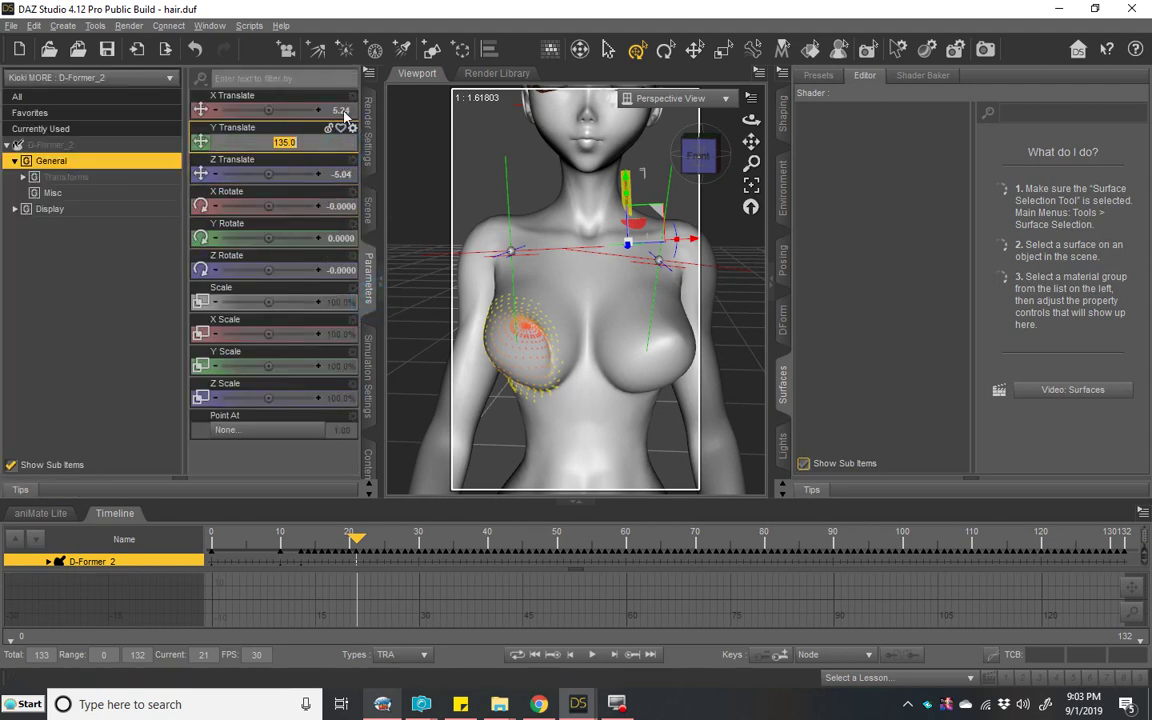
left_click(338, 110)
type("0")
key("Return")
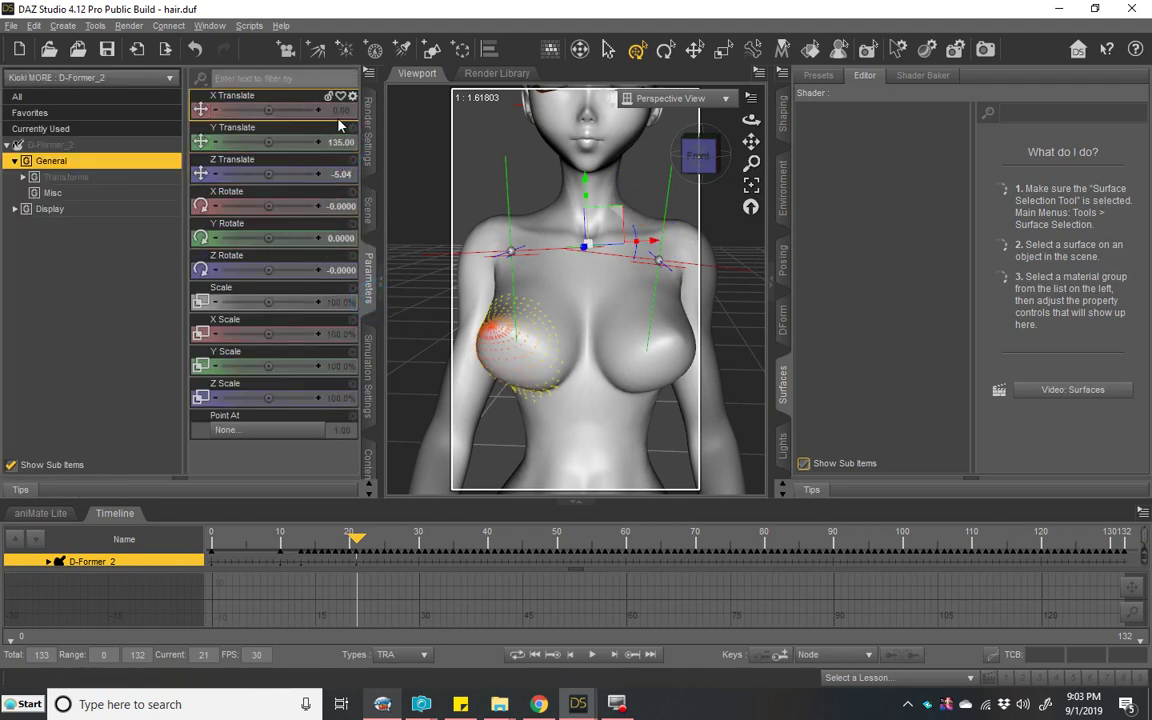
left_click(343, 175)
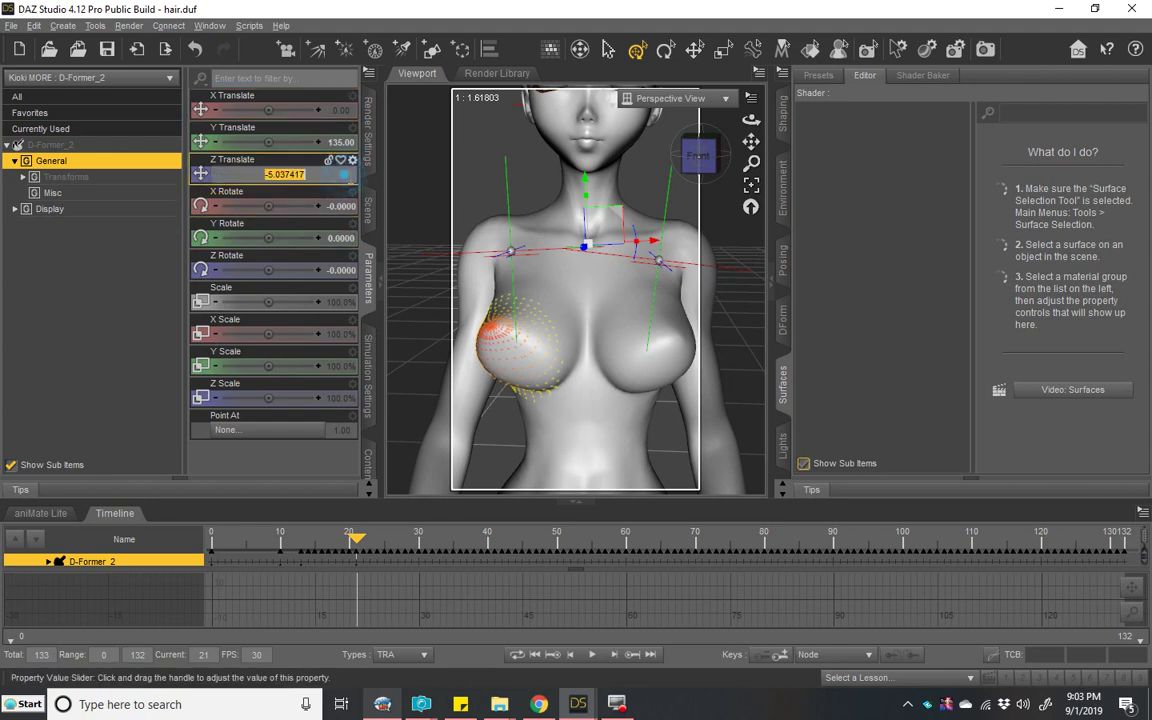
type("0")
key("Return")
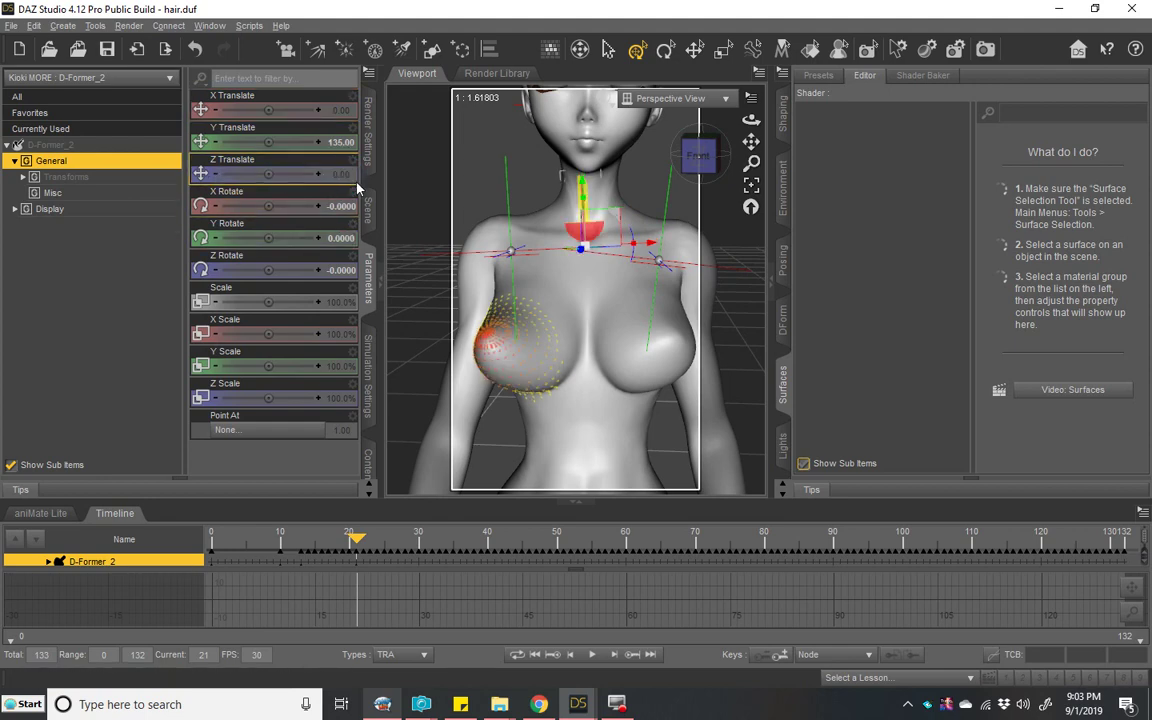
Step: Adjust D-Former_2's Z Translate to about -3.94, Y Translate to 132 and X Translate to 2
left_click(712, 156)
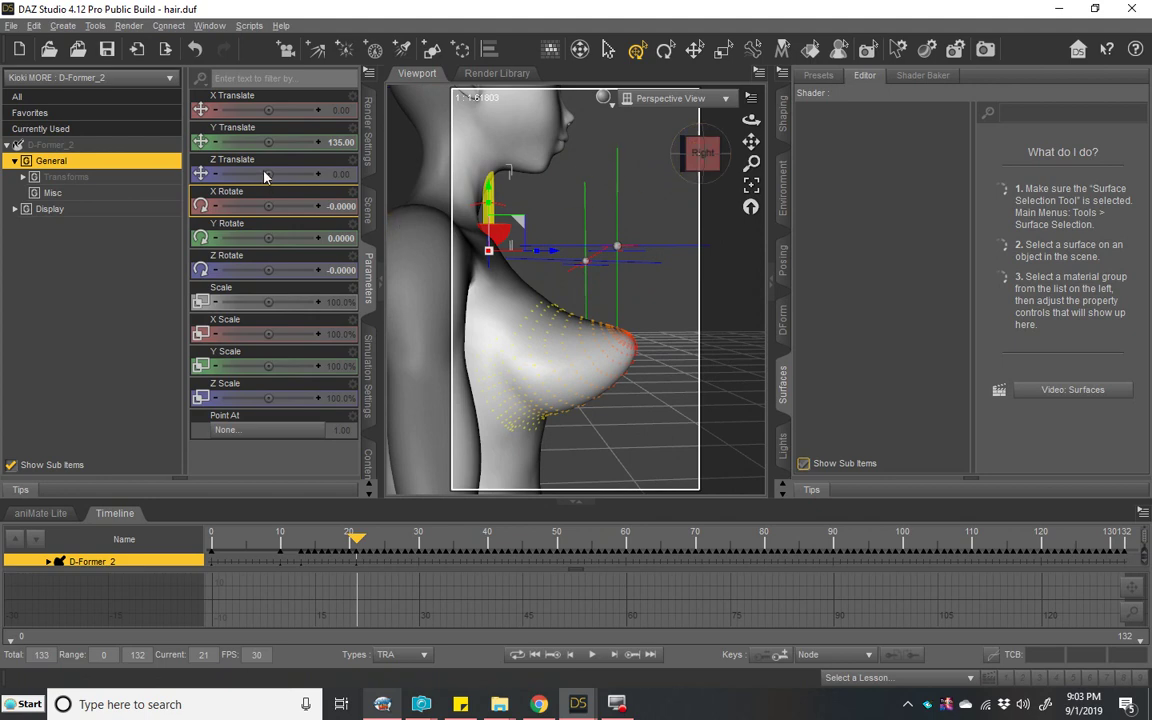
left_click_drag(267, 174, 218, 148)
left_click(686, 152)
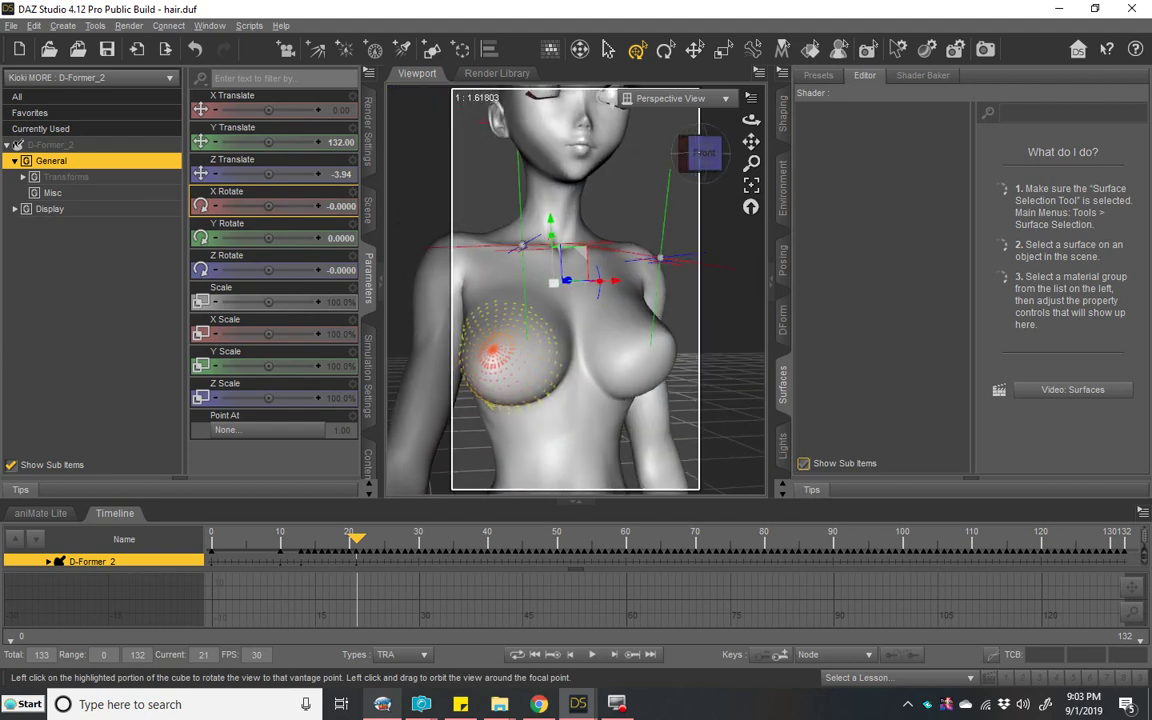
left_click(318, 111)
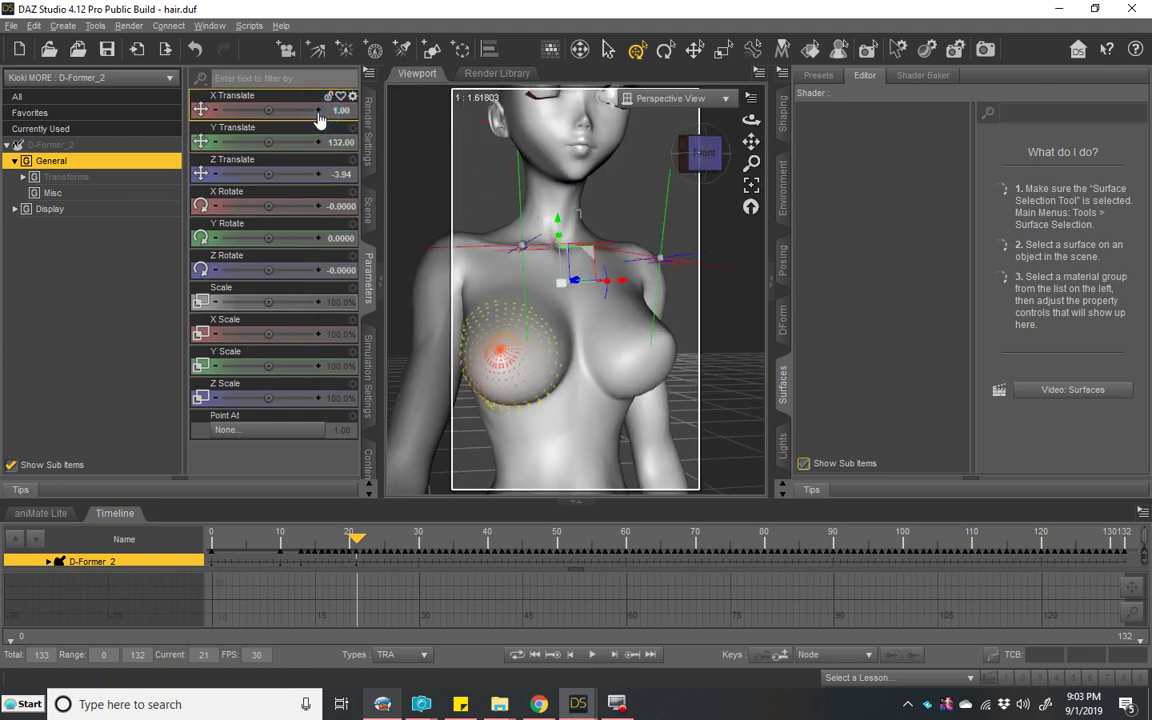
left_click(318, 111)
left_click(700, 155)
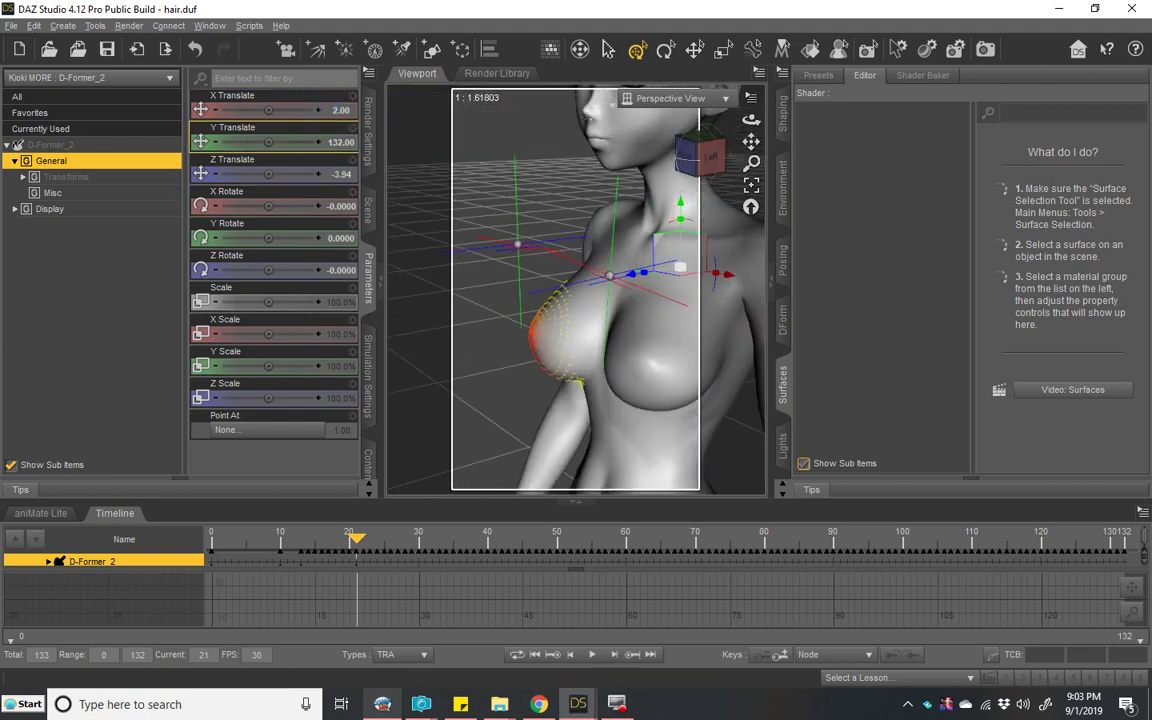
left_click_drag(700, 155, 746, 154)
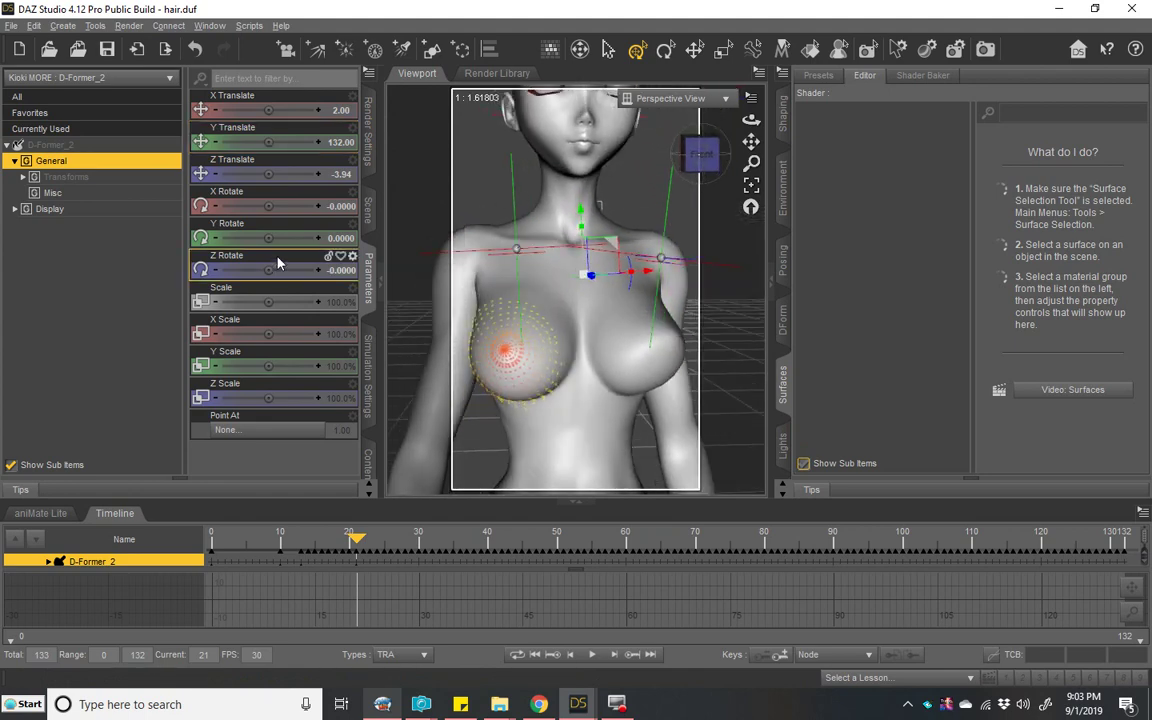
Step: Reparent D-Former_2 from rCollar to jiggle in the scene hierarchy and check its transform parameters
left_click(368, 208)
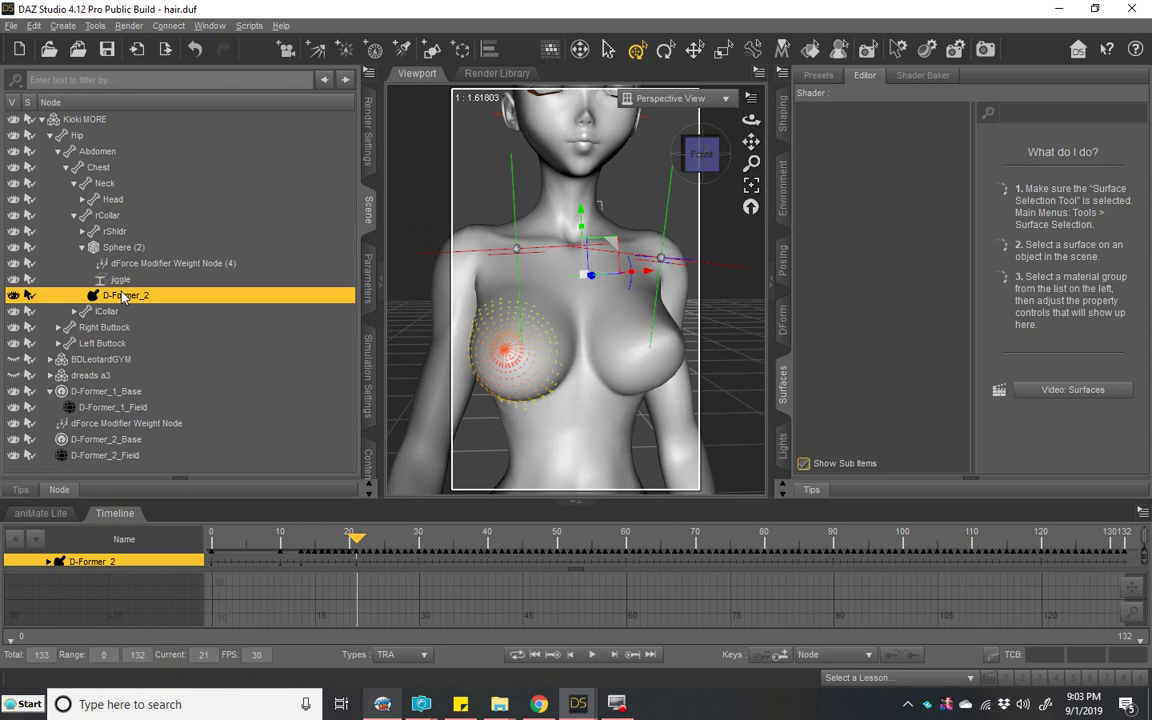
left_click_drag(121, 302, 145, 286)
left_click(366, 270)
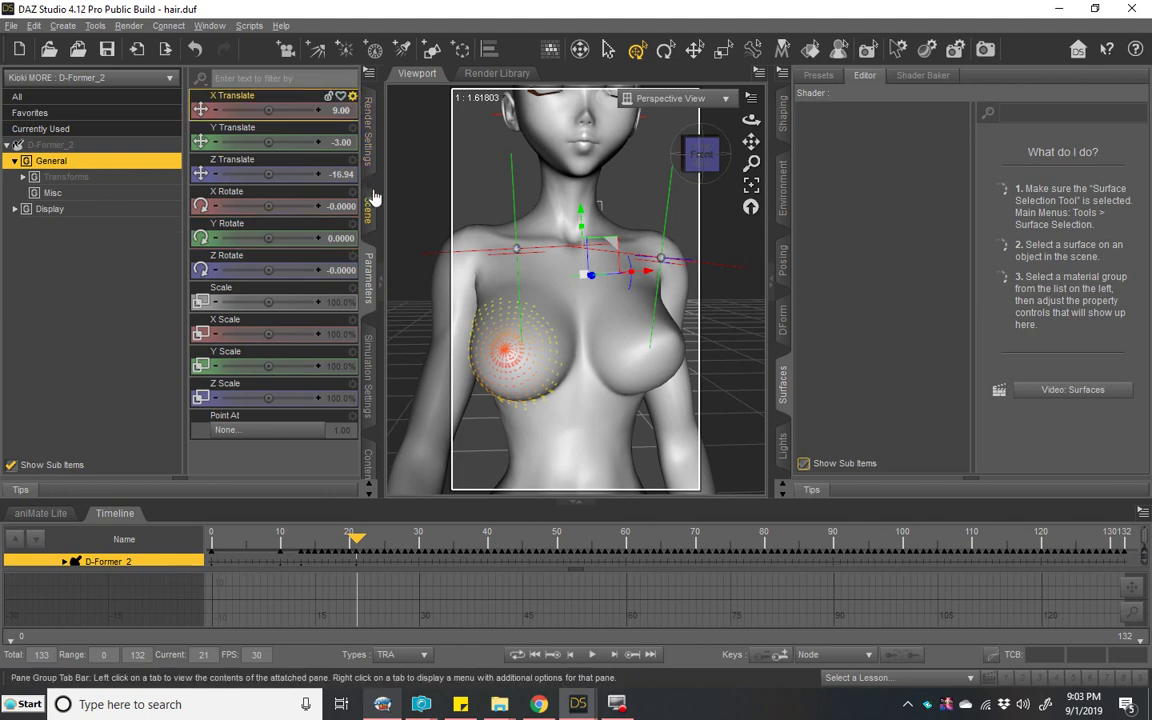
left_click(369, 207)
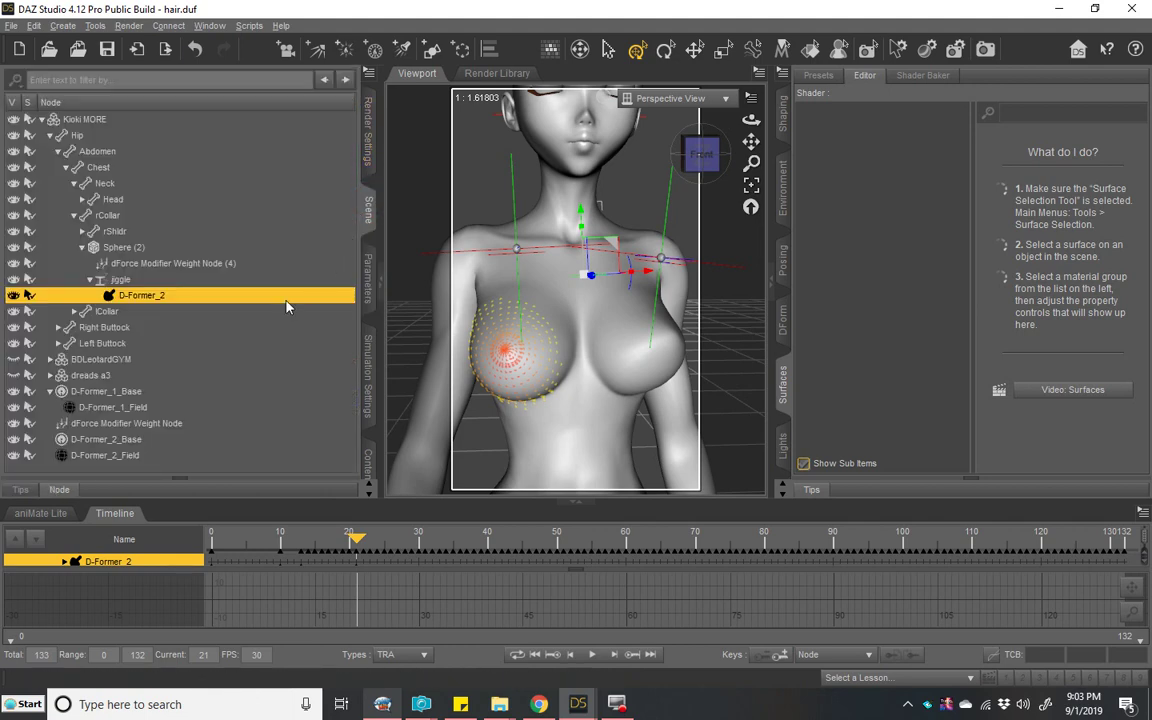
Step: Return to frame 0, reparent D-Former_1 from gg to lCollar and show its transform parameters
left_click(534, 654)
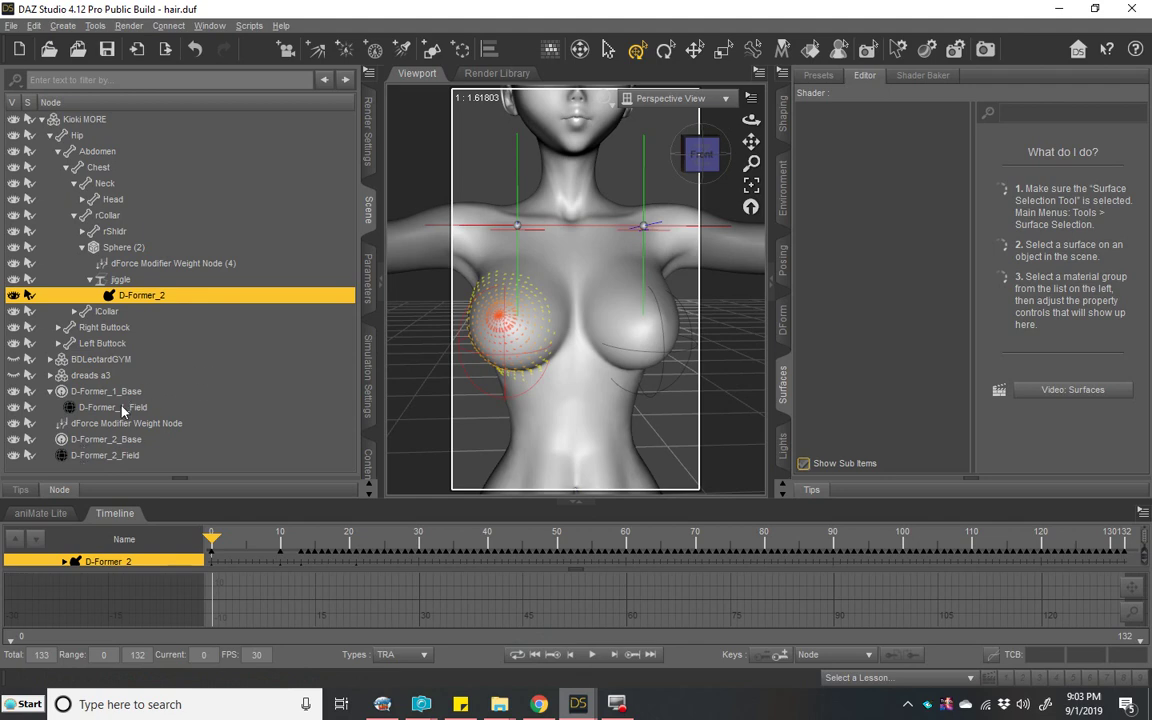
left_click(120, 408)
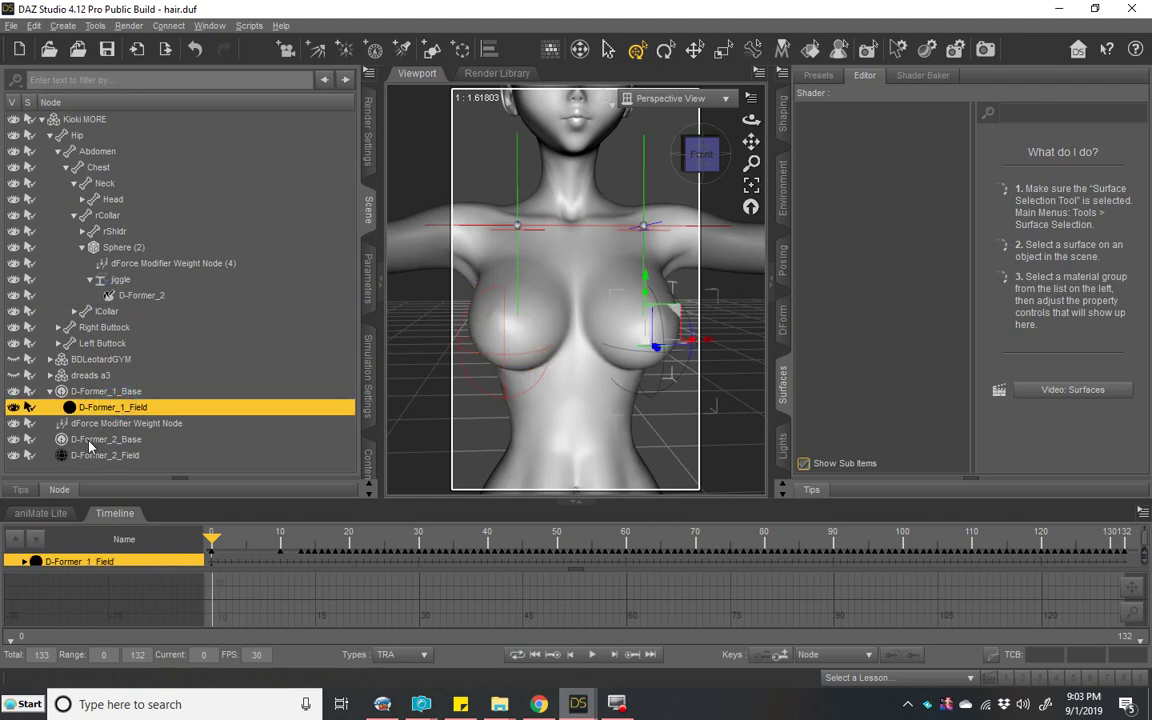
left_click(73, 312)
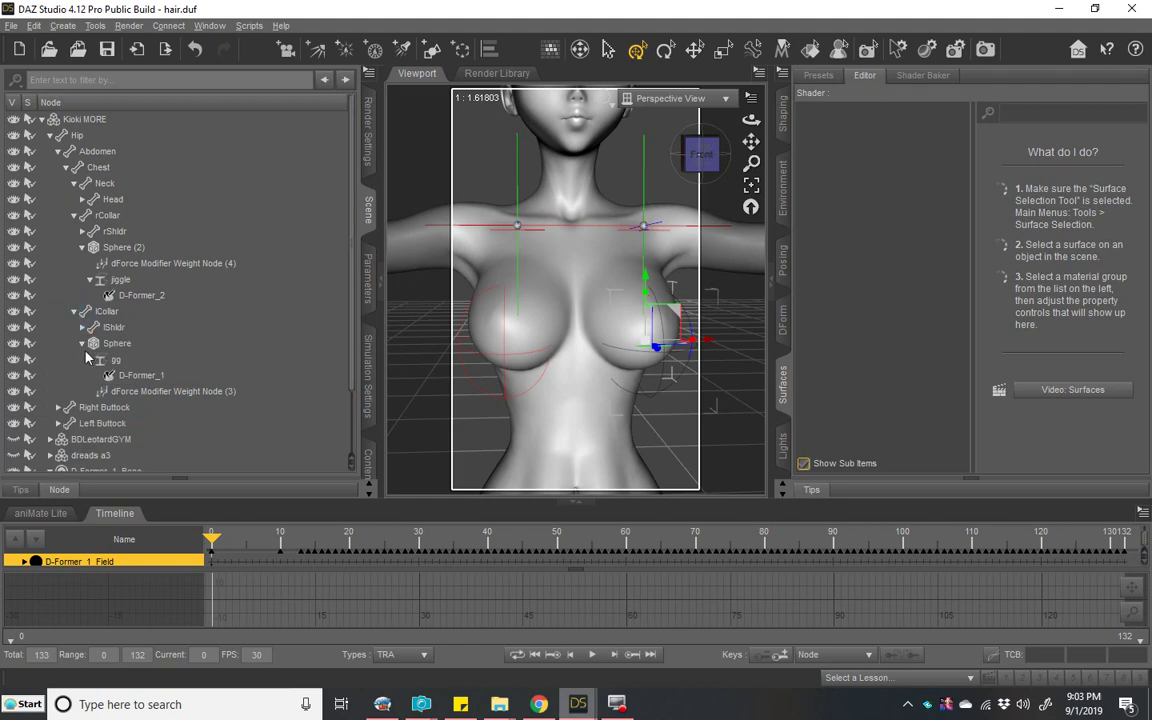
left_click(126, 377)
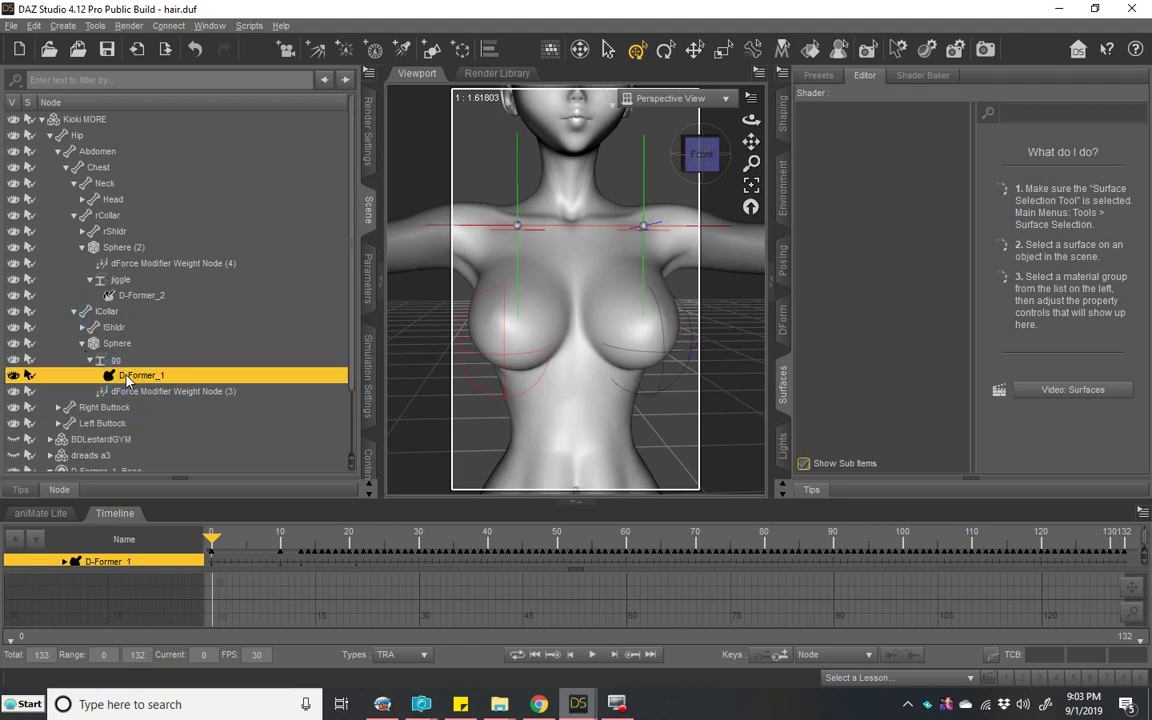
left_click_drag(126, 377, 54, 314)
left_click(368, 276)
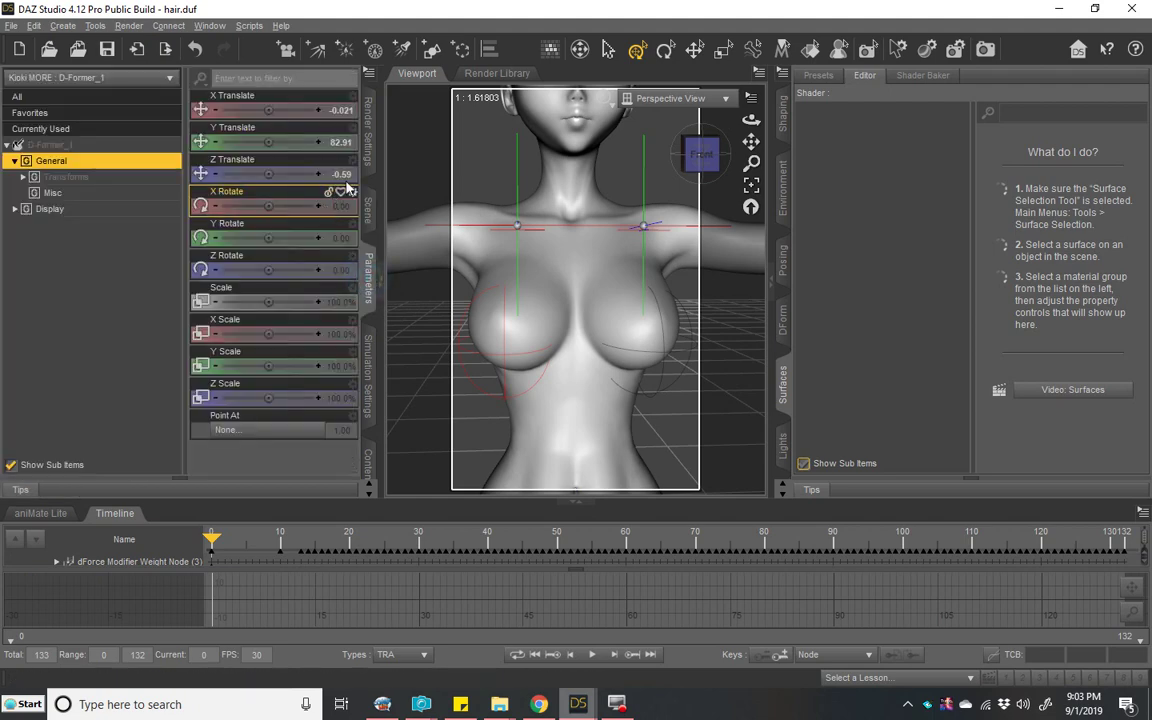
Step: Set D-Former_1's X Translate and Z Translate to 0 at frame 0
left_click(343, 110)
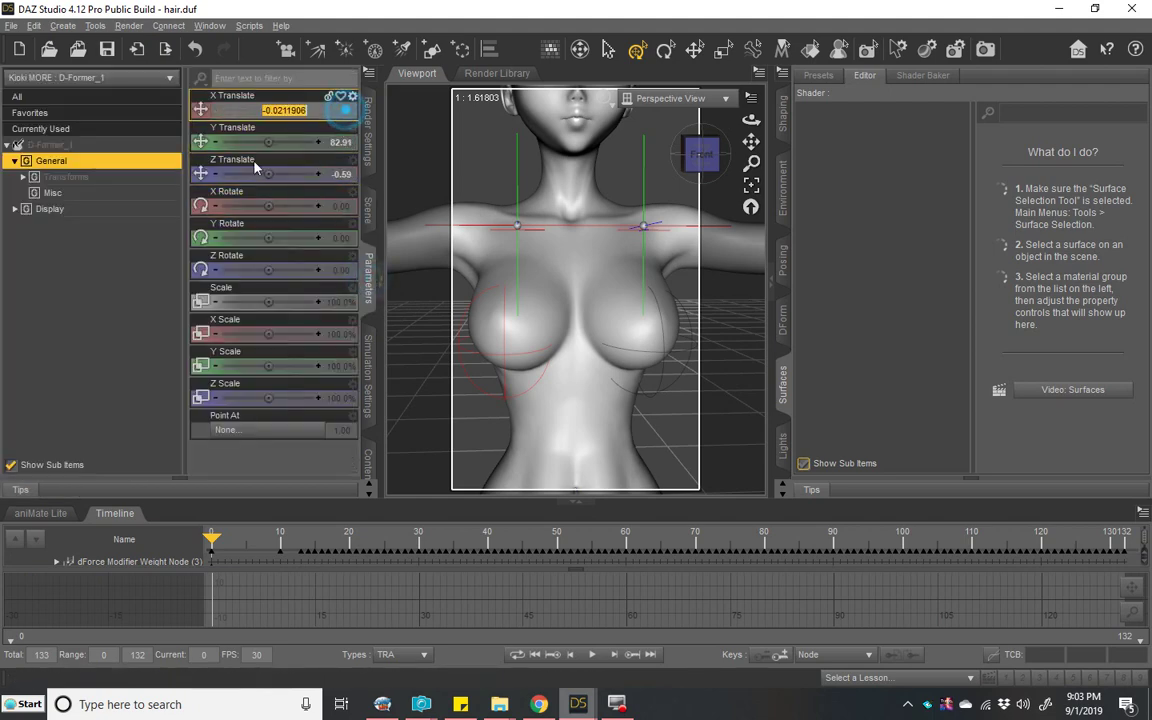
type("0")
key("Return")
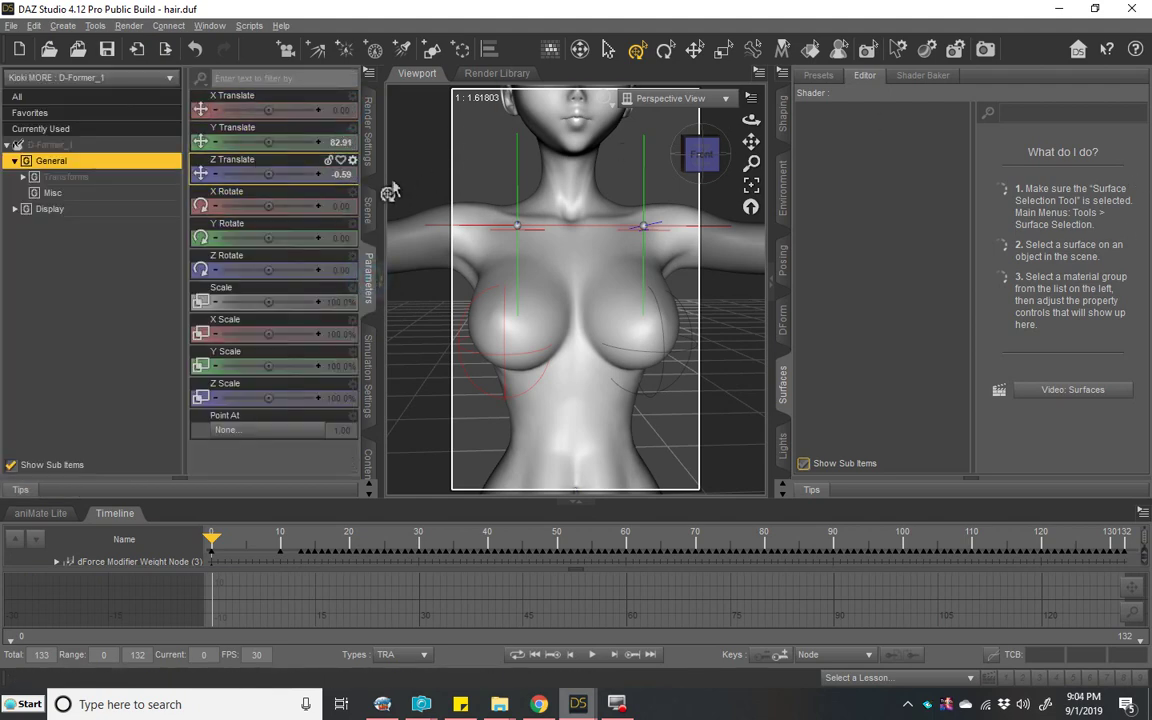
left_click(340, 174)
type("0")
key("Return")
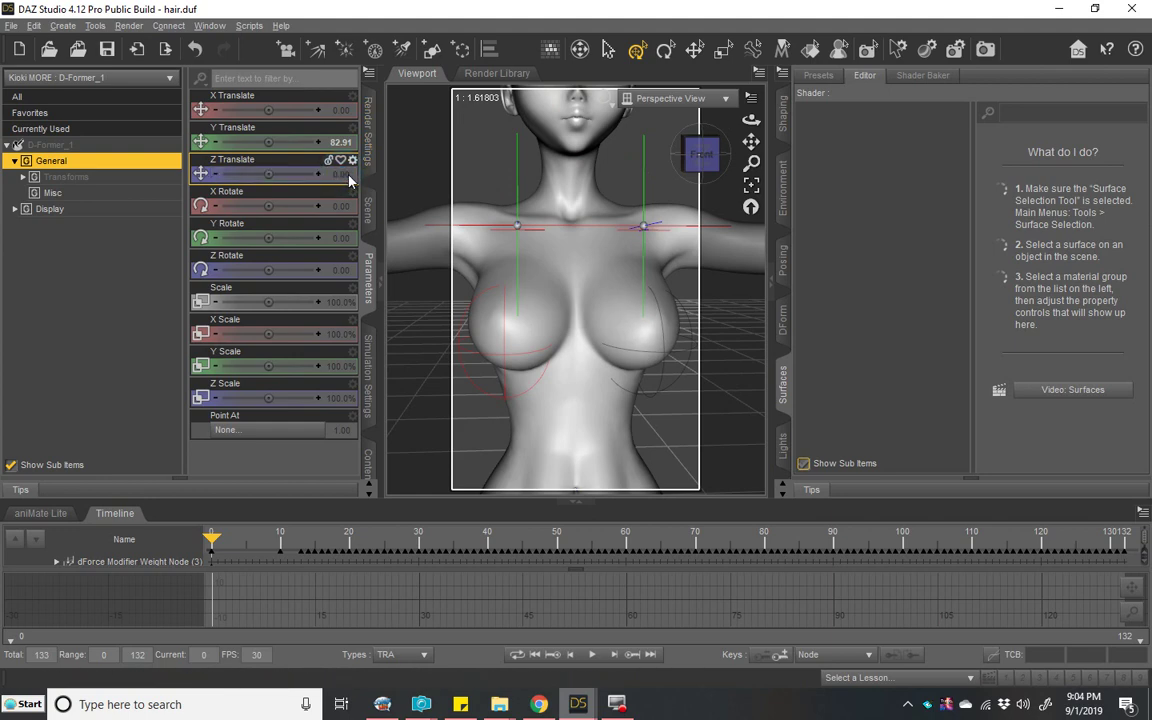
Step: Adjust D-Former_1's Y Translate at frame 0 to about 83.99
left_click(368, 212)
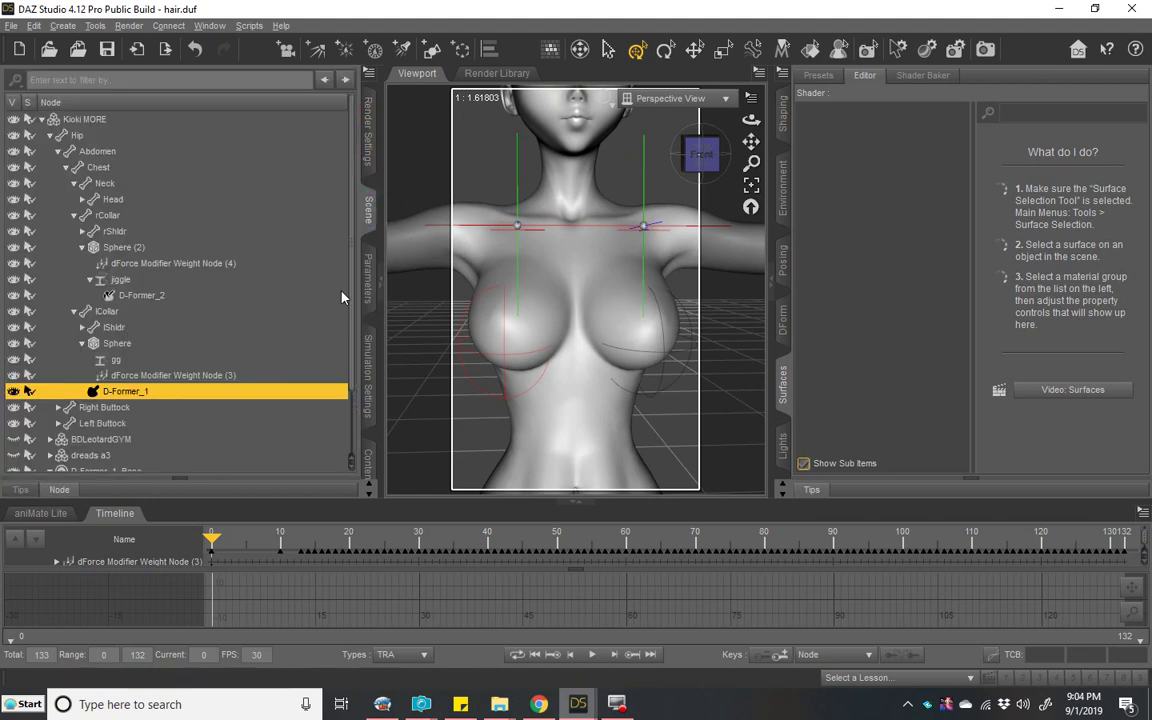
left_click(368, 280)
left_click(270, 140)
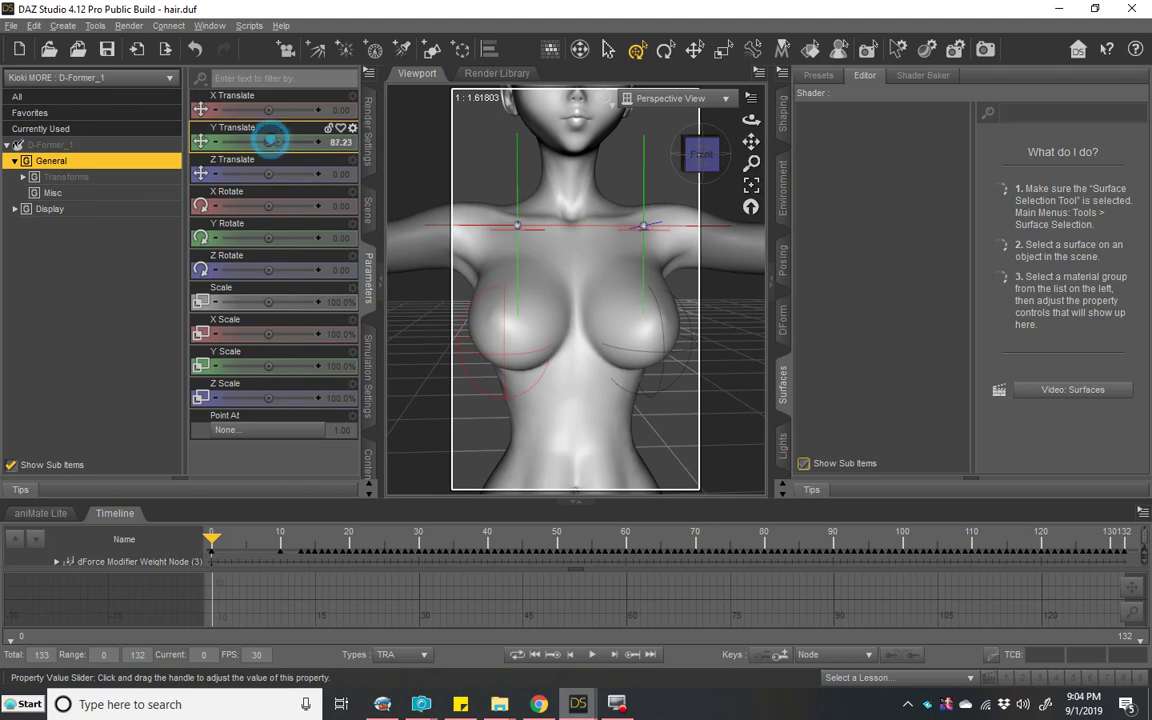
left_click_drag(270, 140, 262, 140)
Step: Move the timeline to frame 13 and set D-Former_1's Z Translate and X Translate to 0 there
left_click(210, 540)
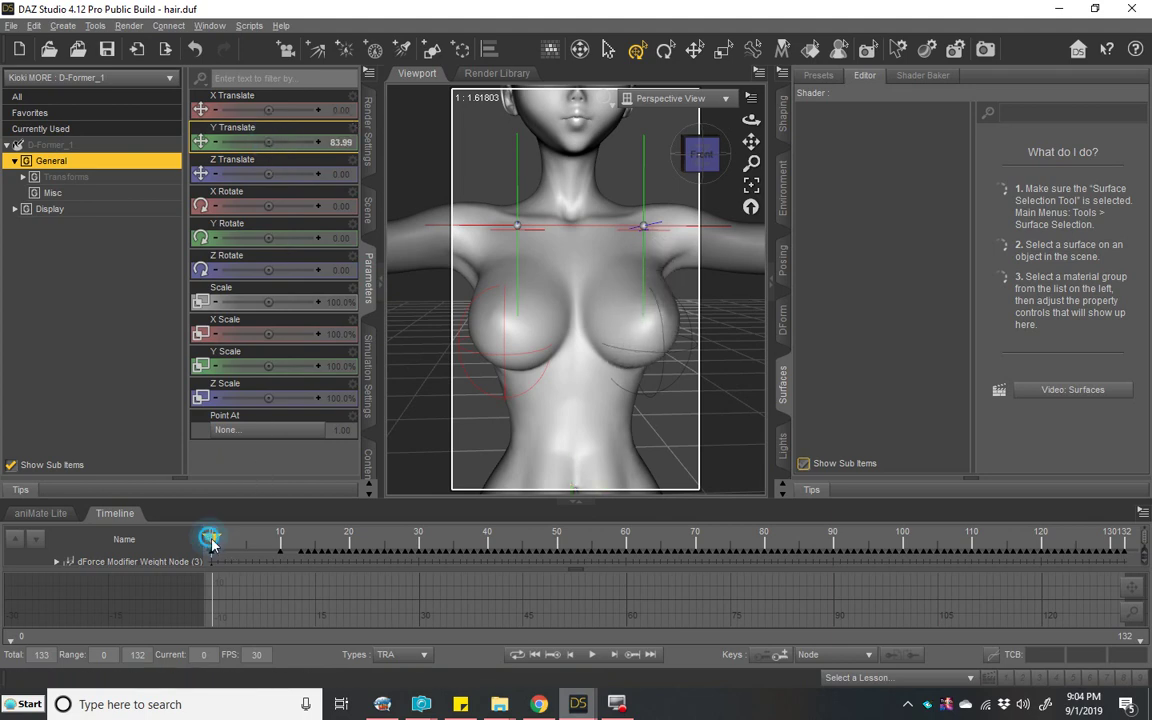
left_click_drag(210, 540, 280, 587)
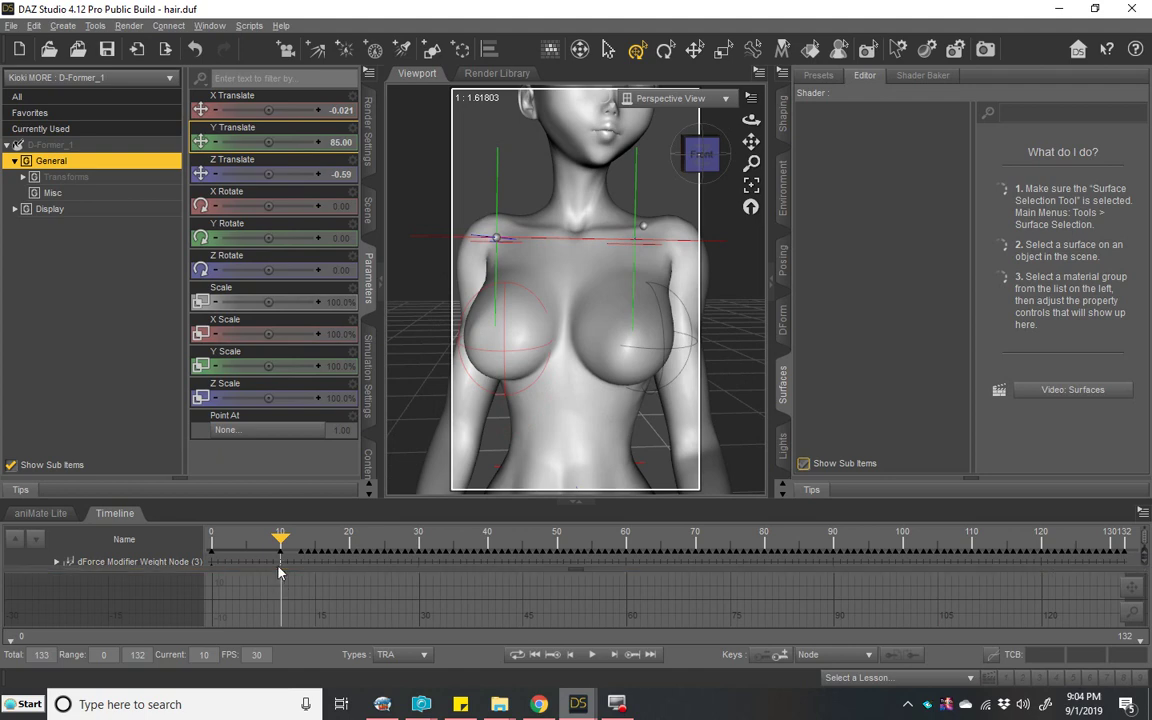
left_click_drag(282, 540, 298, 586)
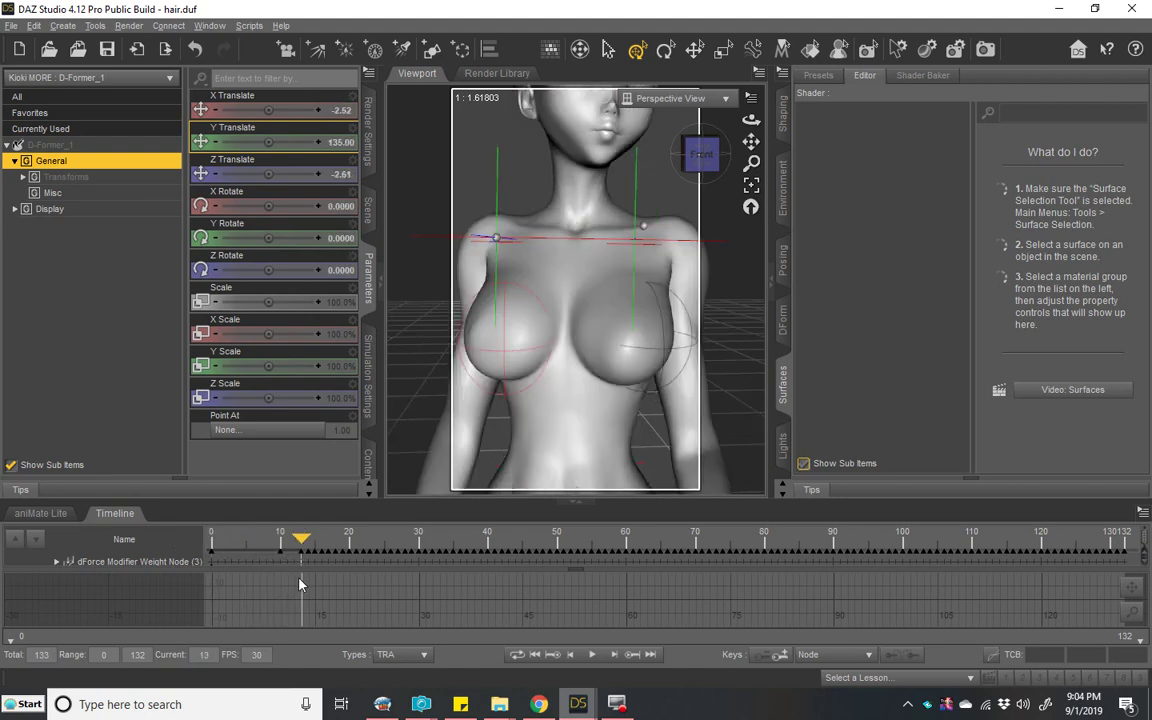
left_click(340, 174)
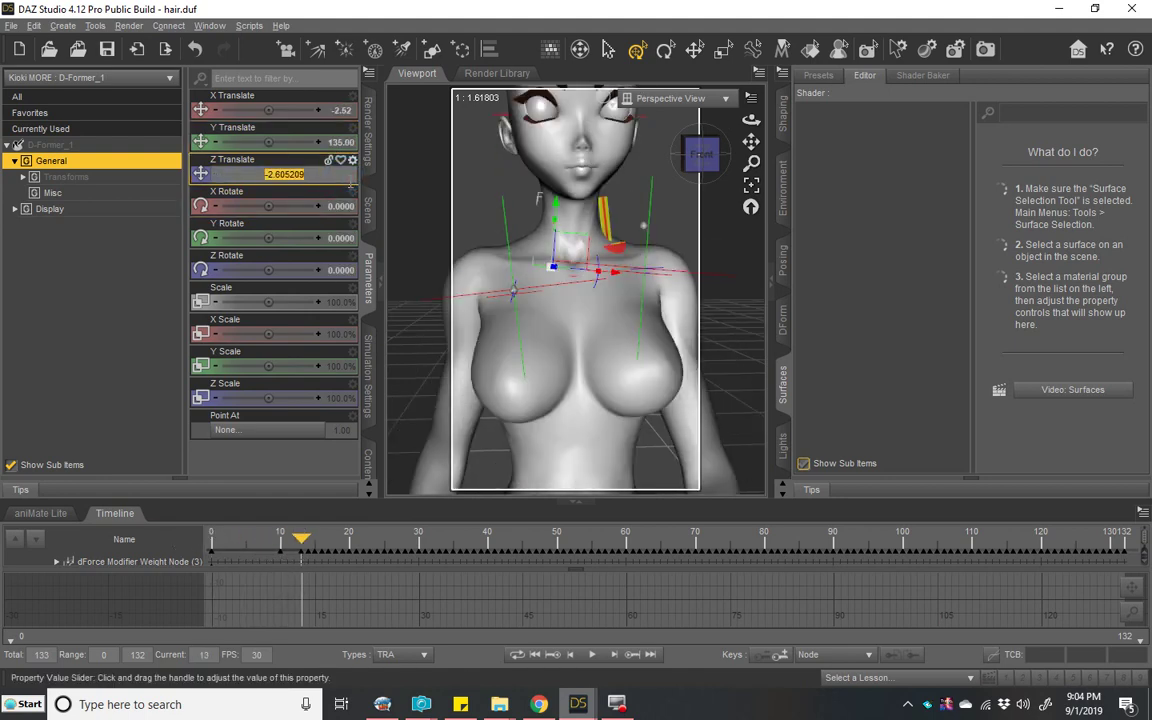
type("0")
key("Return")
left_click(376, 205)
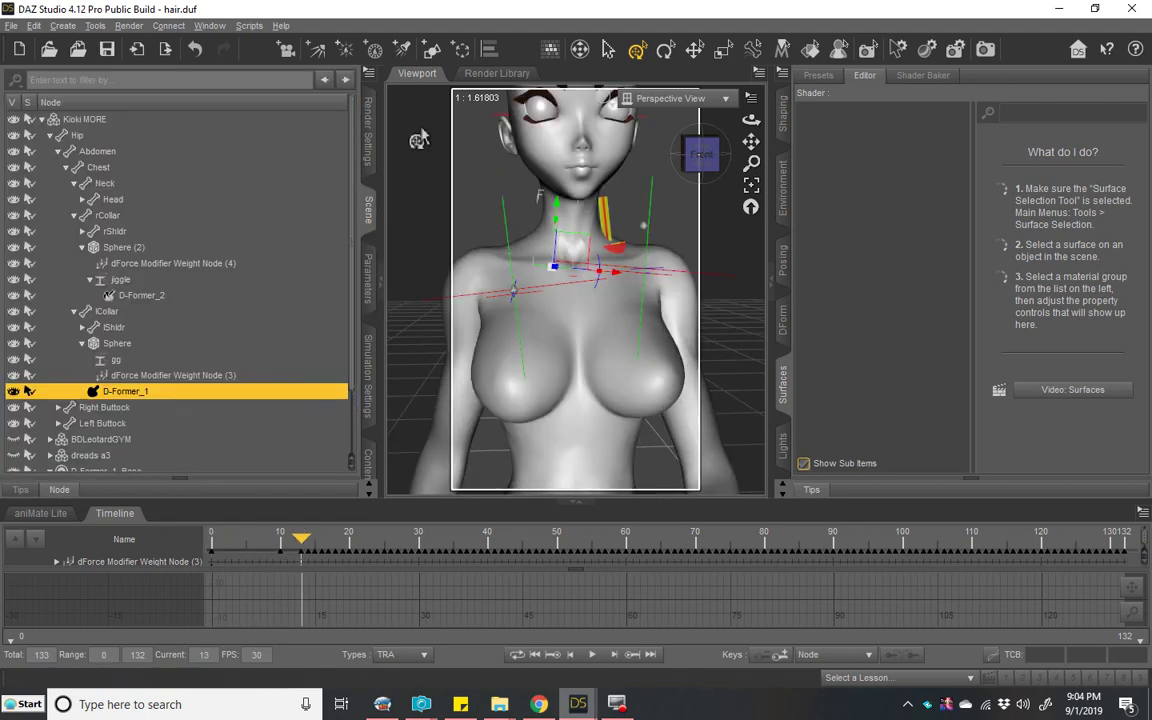
left_click(369, 280)
left_click(338, 110)
type("0")
key("Return")
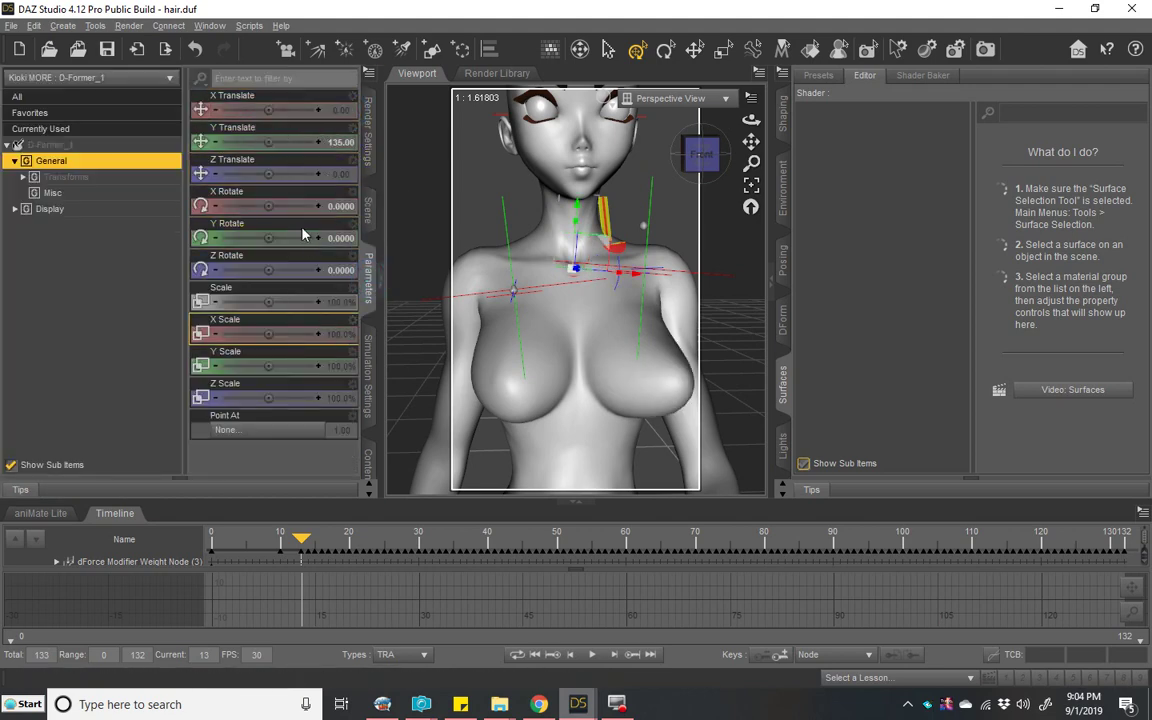
Step: Adjust D-Former_1's X Translate to about -3.44 and its Z Translate to -2 at frame 13
left_click_drag(268, 110, 264, 110)
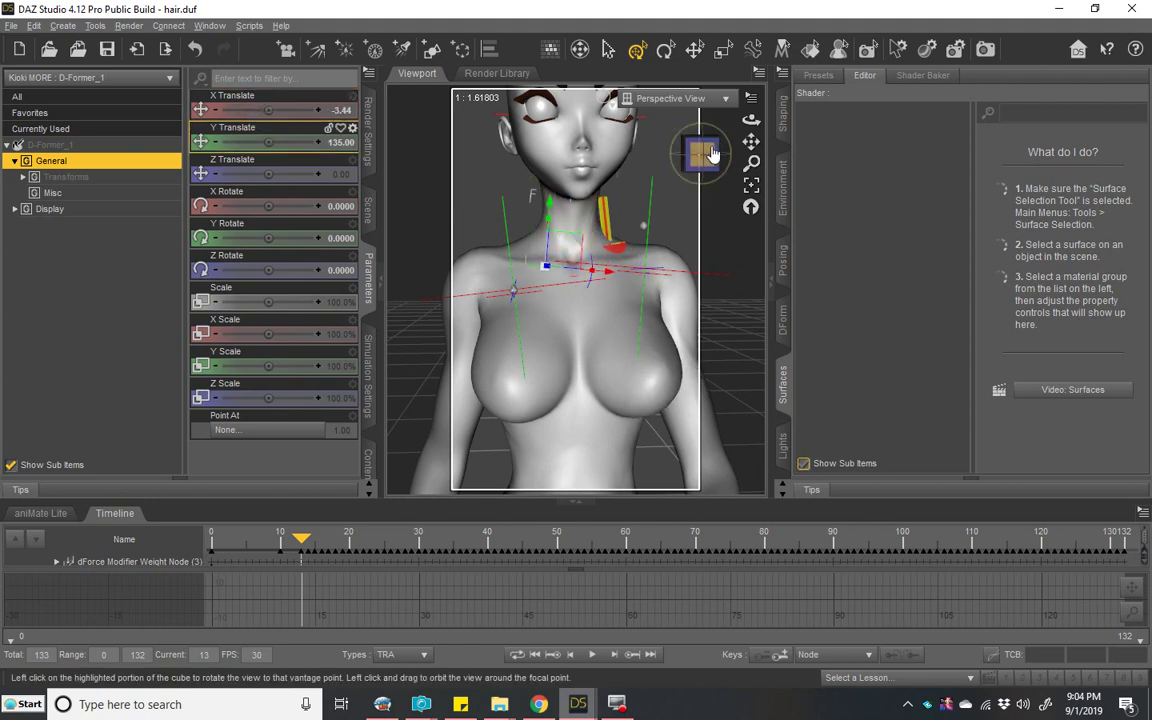
left_click_drag(694, 149, 700, 158)
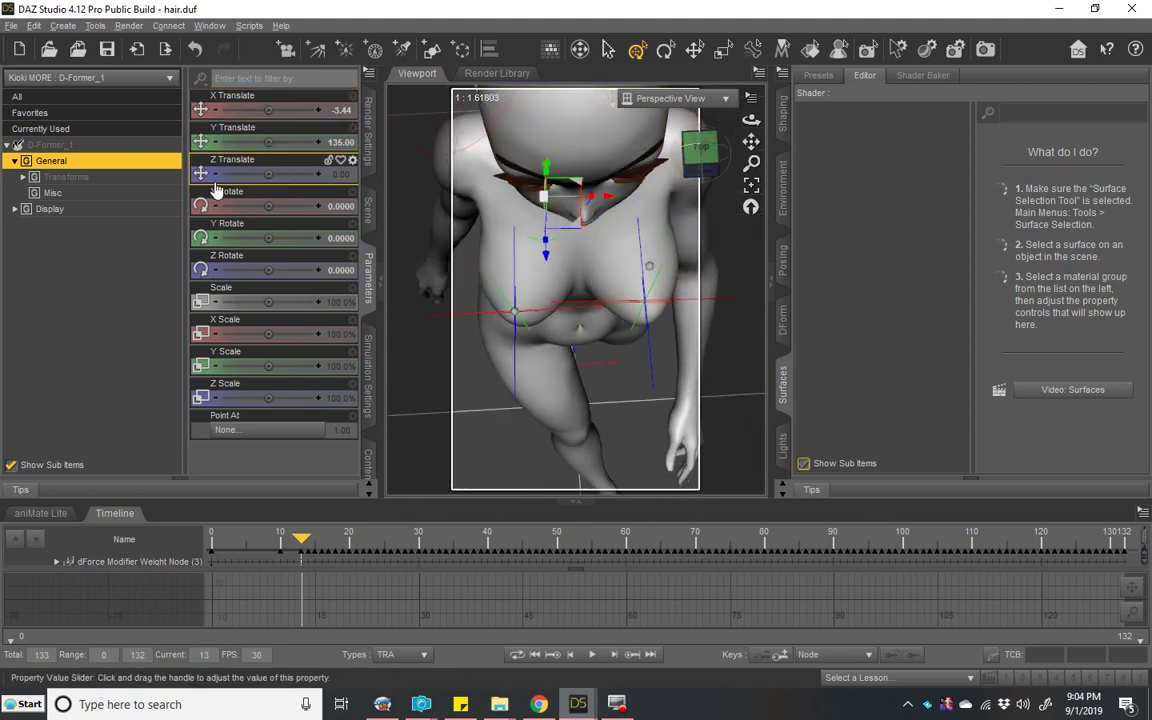
left_click_drag(220, 178, 215, 172)
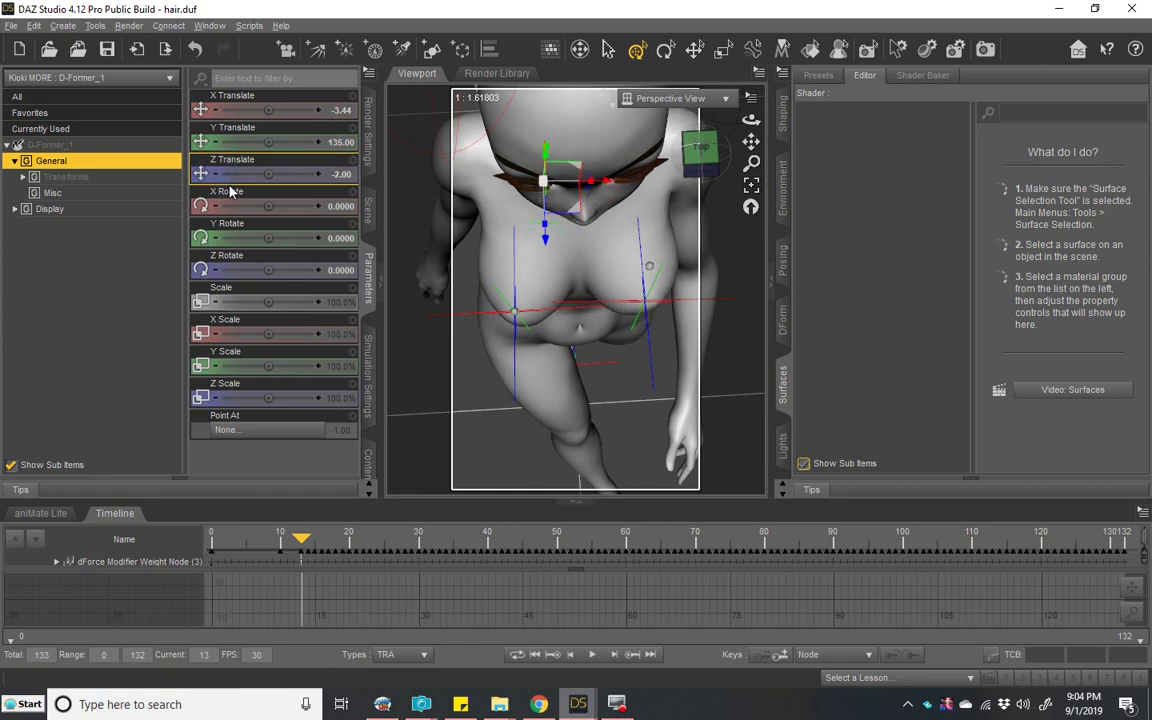
Step: Reparent D-Former_1 from lCollar to gg under Sphere in the scene hierarchy
left_click(368, 206)
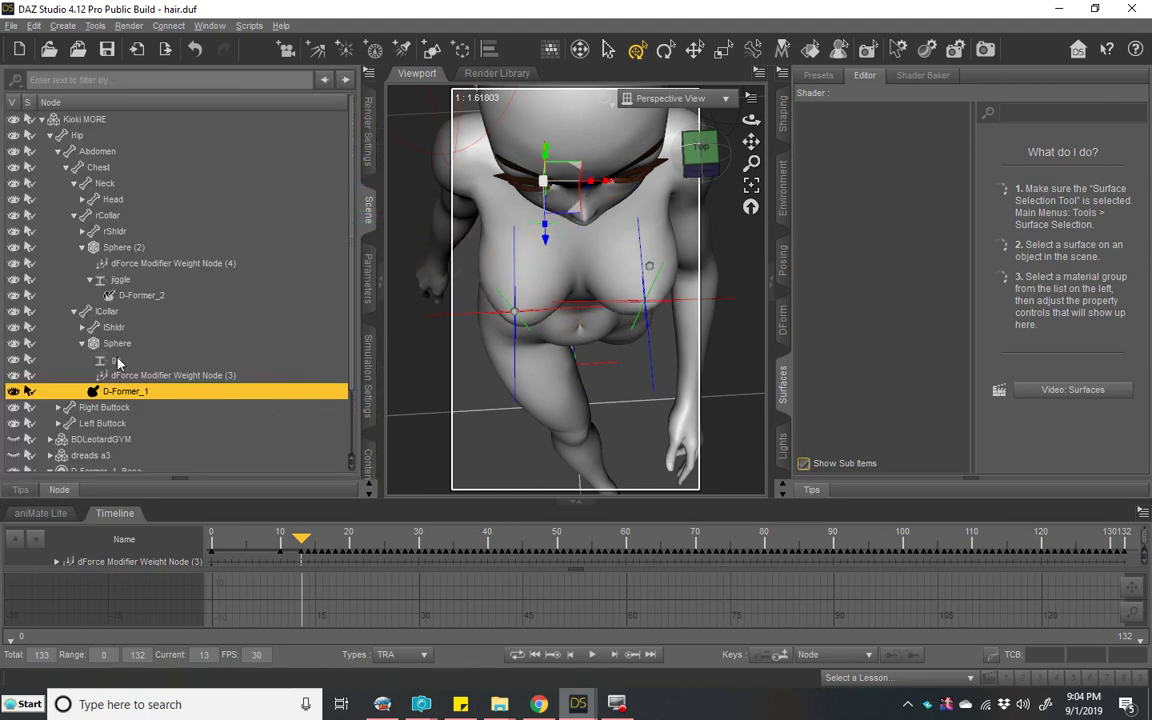
scroll(176, 349, "down", 1)
left_click_drag(147, 348, 112, 313)
Step: Lower D-Former_2's Z Translate to -19.04 at frame 13 and inspect the figure from the front
left_click(141, 250)
left_click(368, 295)
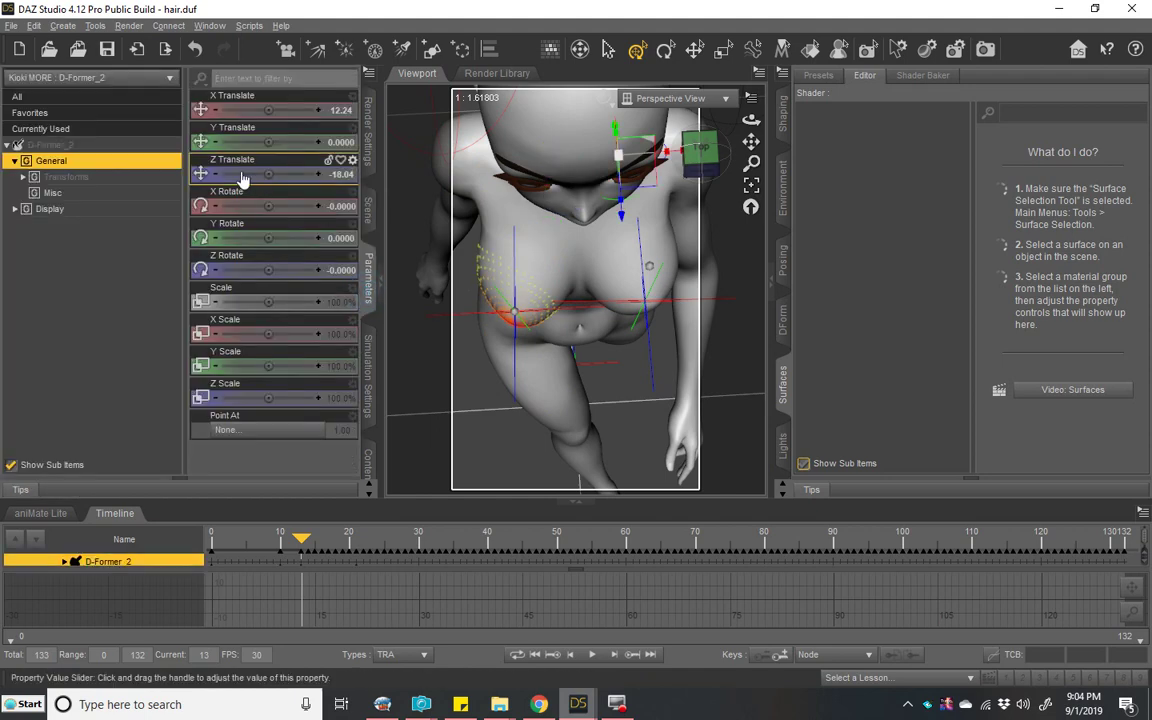
left_click(214, 174)
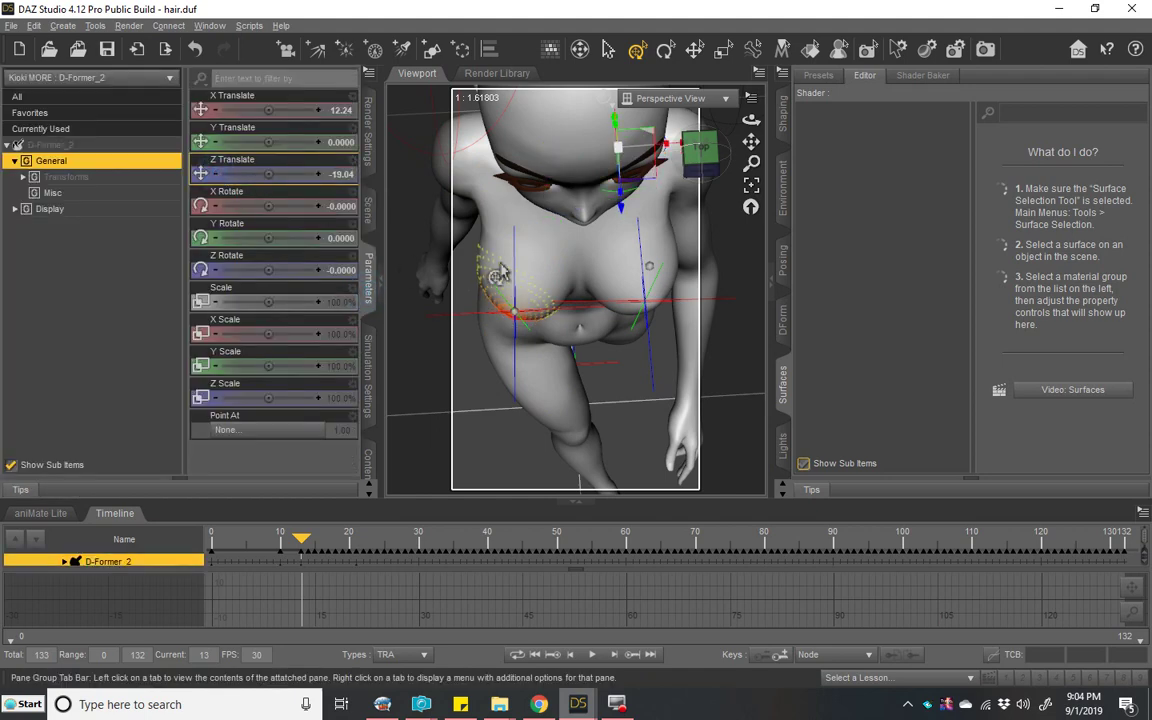
left_click(704, 157)
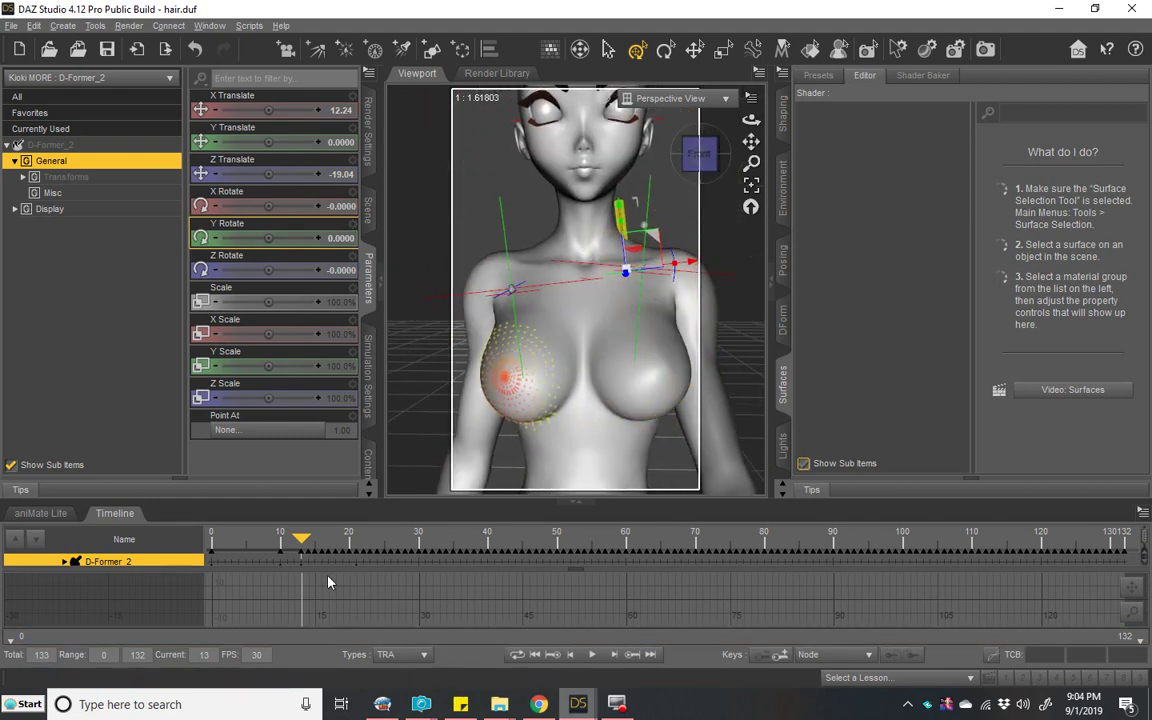
Step: Skip to the keyframe at frame 21 and delete D-Former_2's keys there
left_click_drag(305, 545, 296, 570)
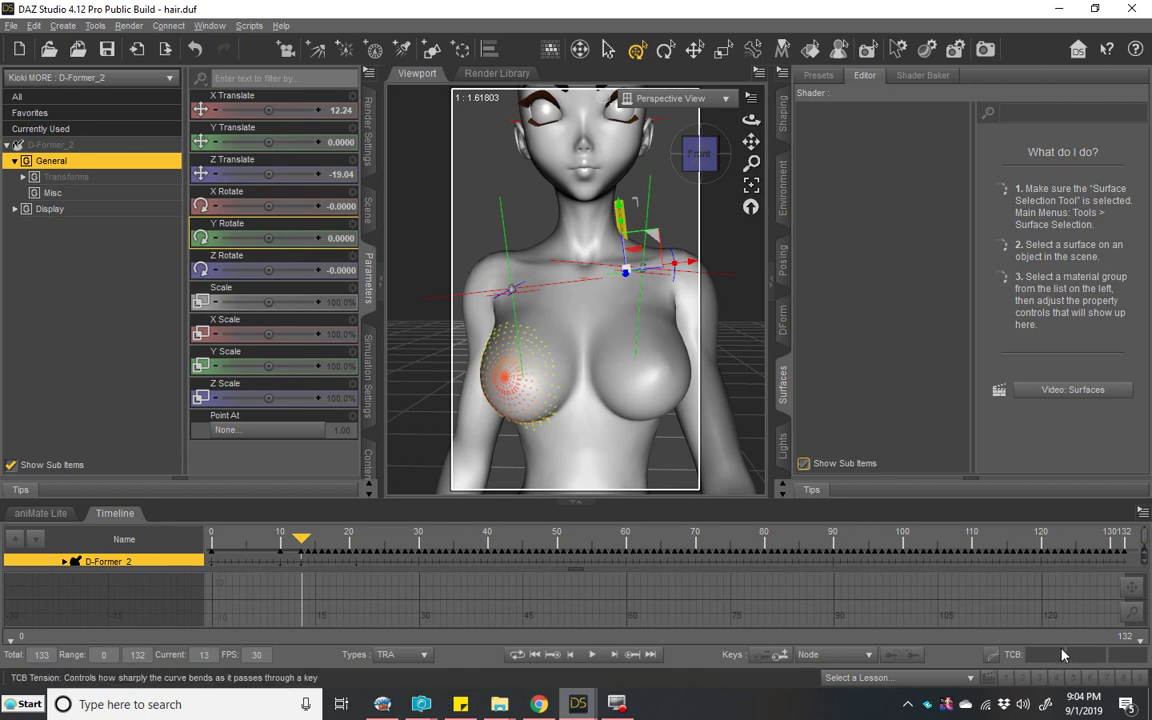
left_click(632, 655)
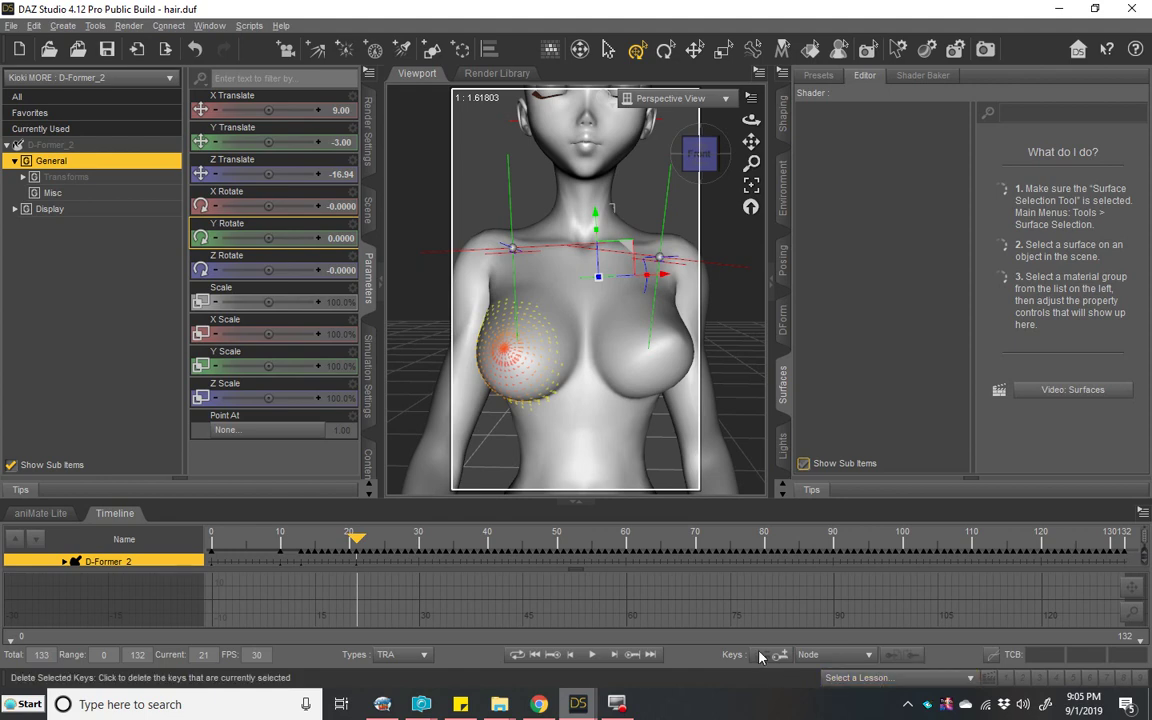
left_click(367, 207)
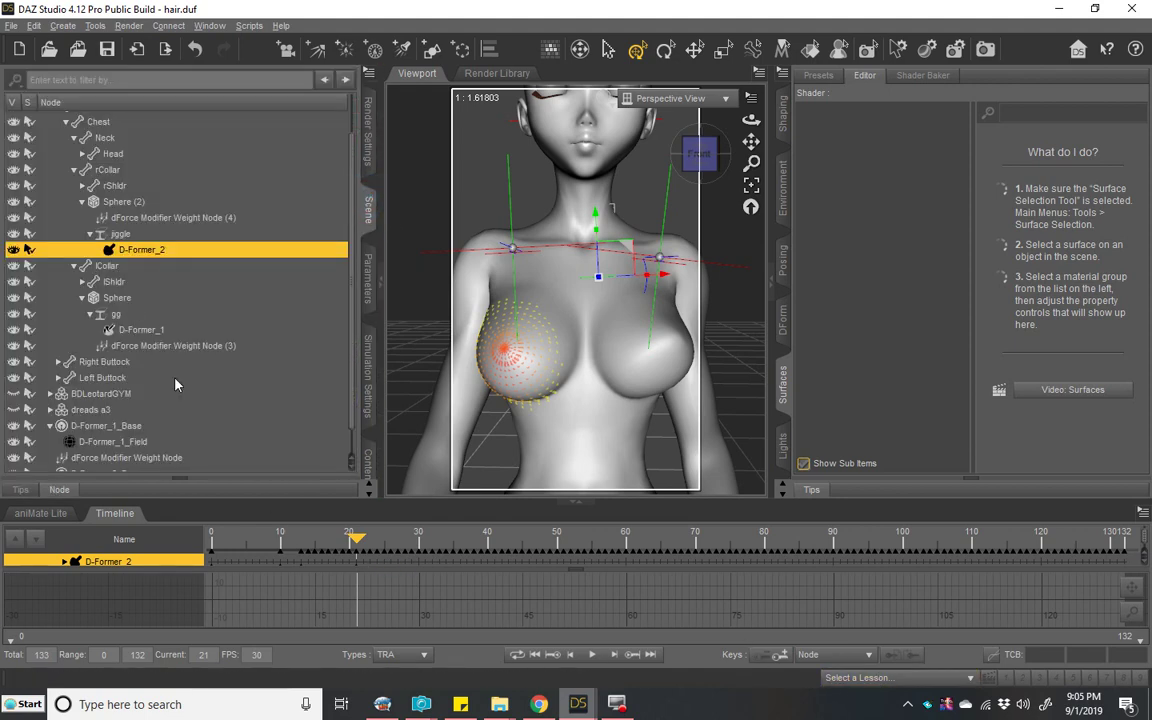
left_click(1142, 511)
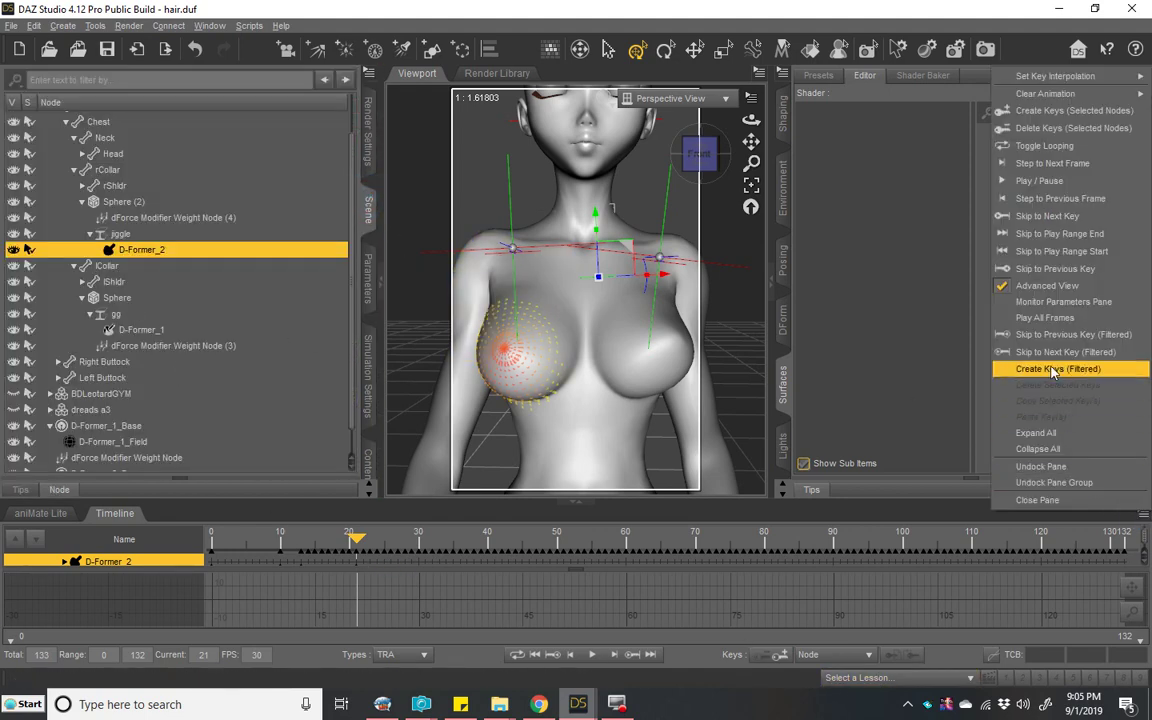
left_click(1101, 130)
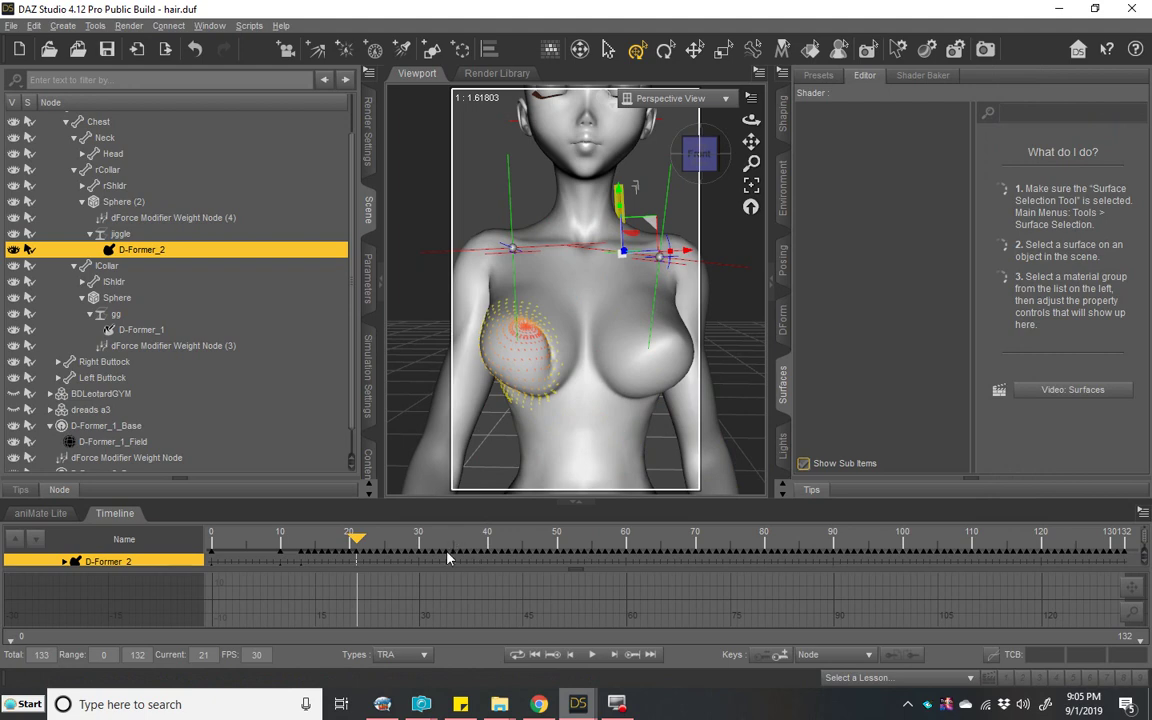
Step: Return the timeline to frame 0 and skip forward to D-Former_2's keyframe at frame 10
left_click_drag(356, 540, 119, 544)
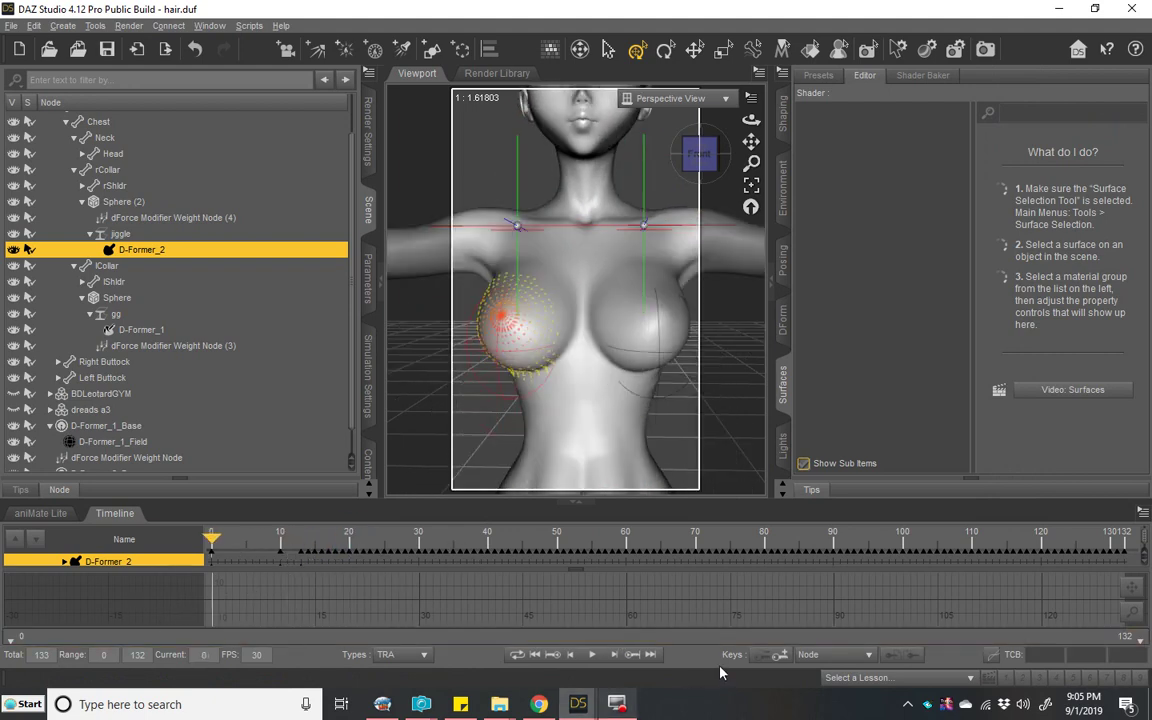
left_click(631, 656)
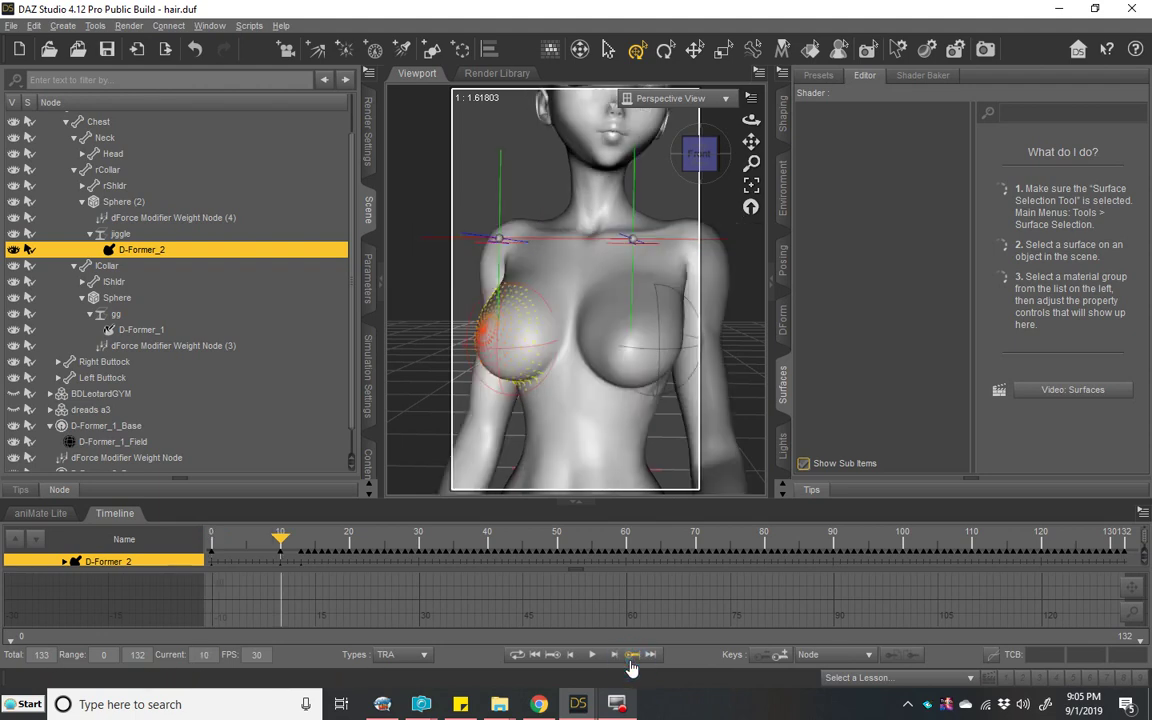
left_click(1143, 513)
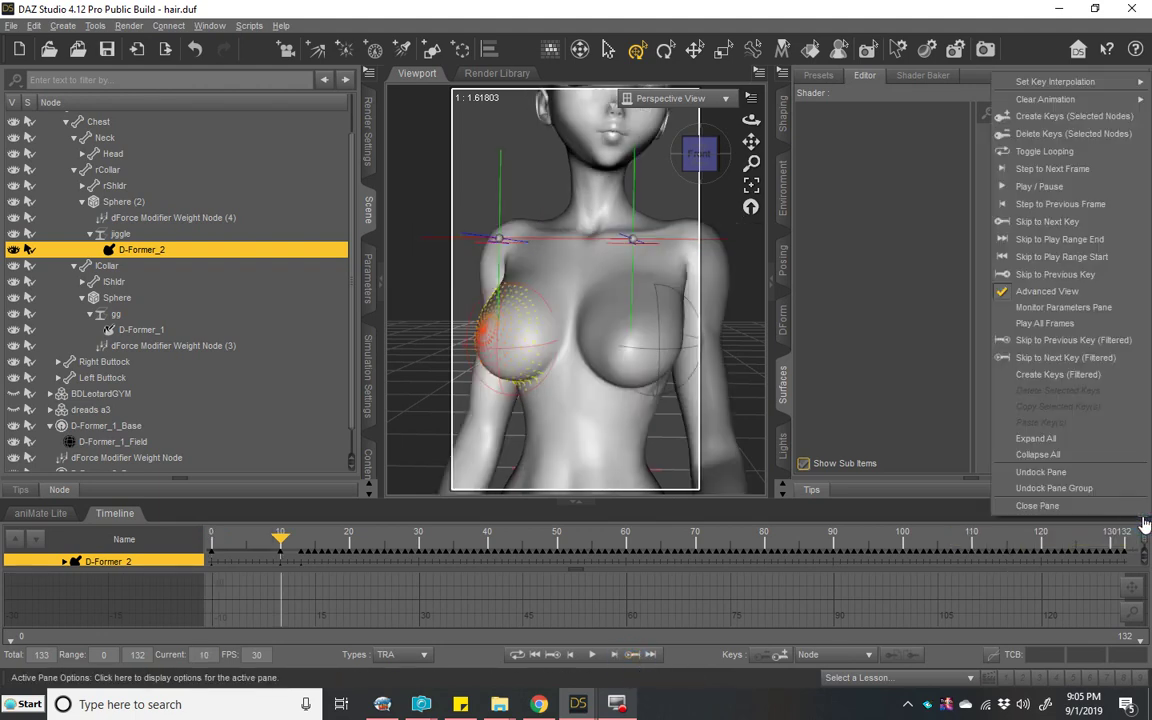
left_click(685, 666)
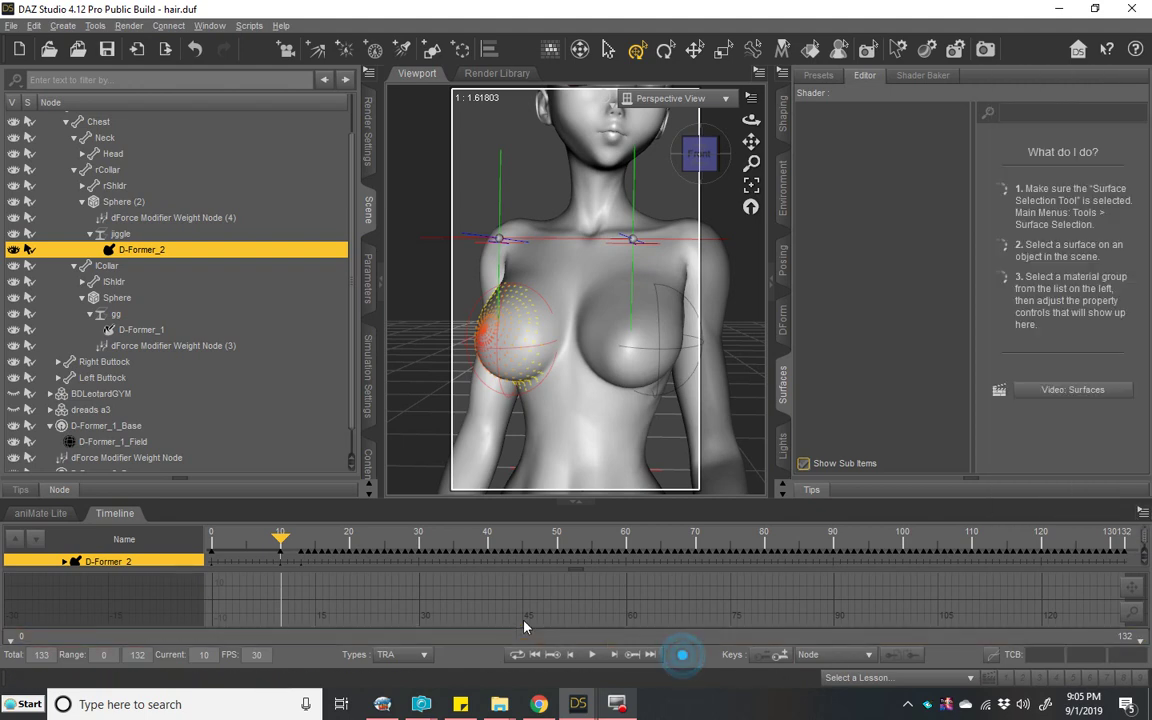
Step: Select D-Former_1, go to its keyframe at frame 21 and delete its keys there
left_click(632, 656)
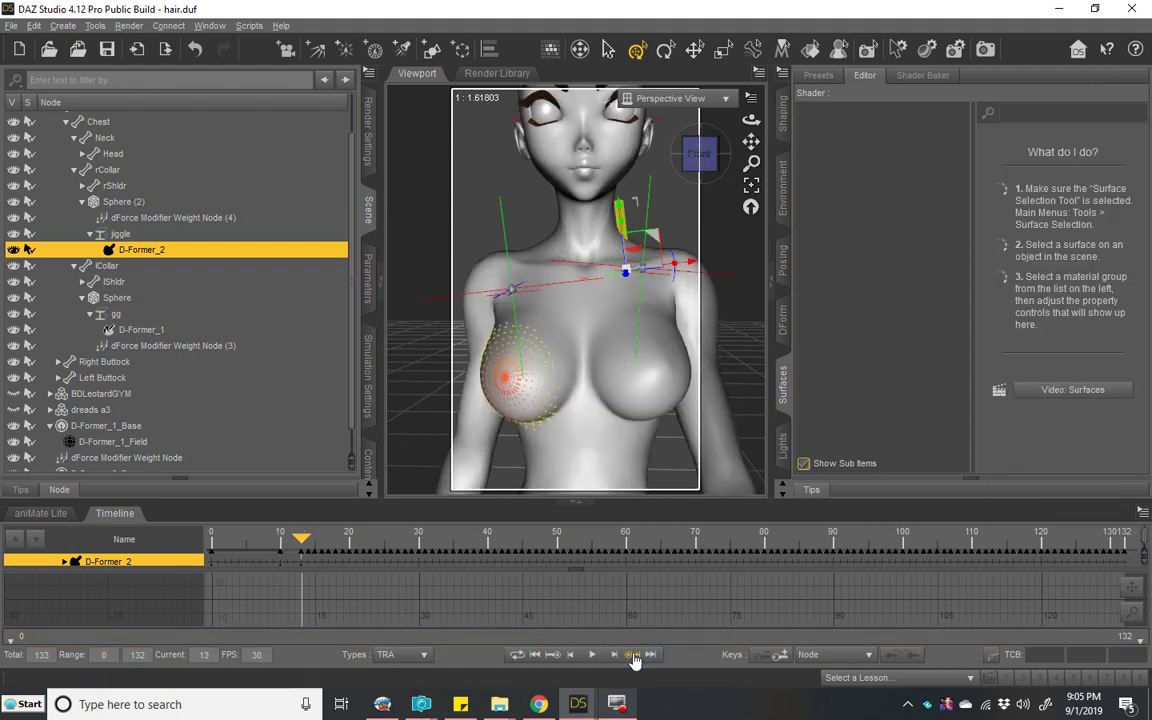
left_click(632, 656)
left_click(632, 656)
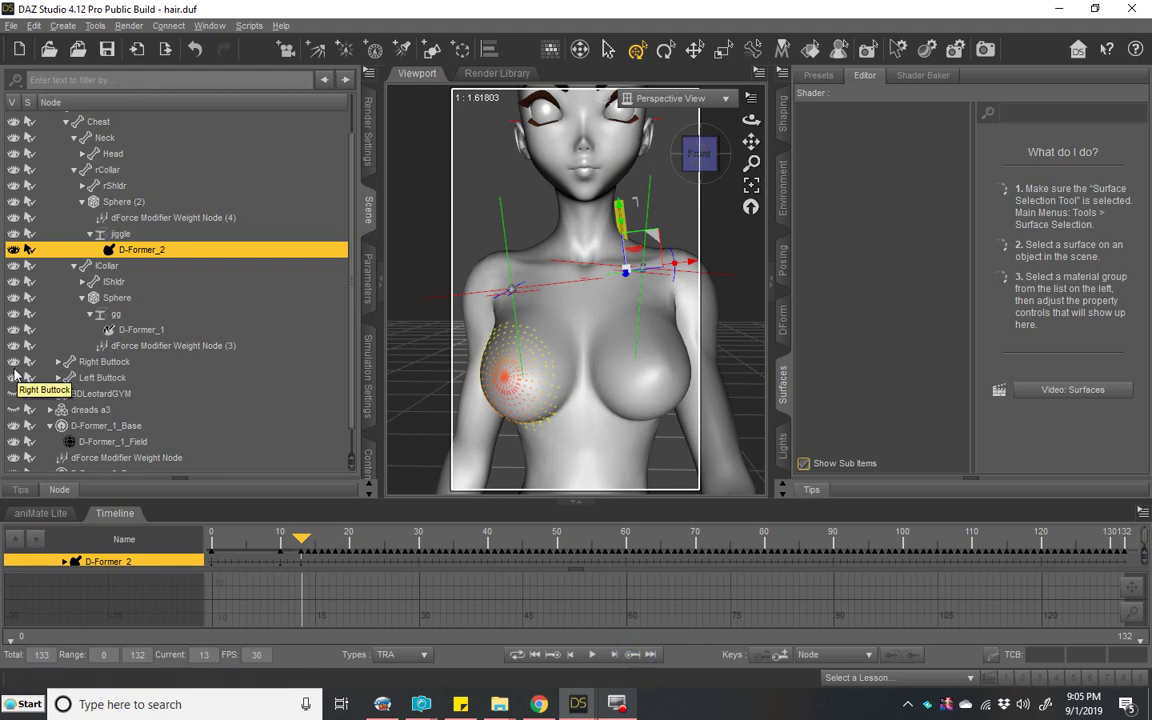
left_click(145, 329)
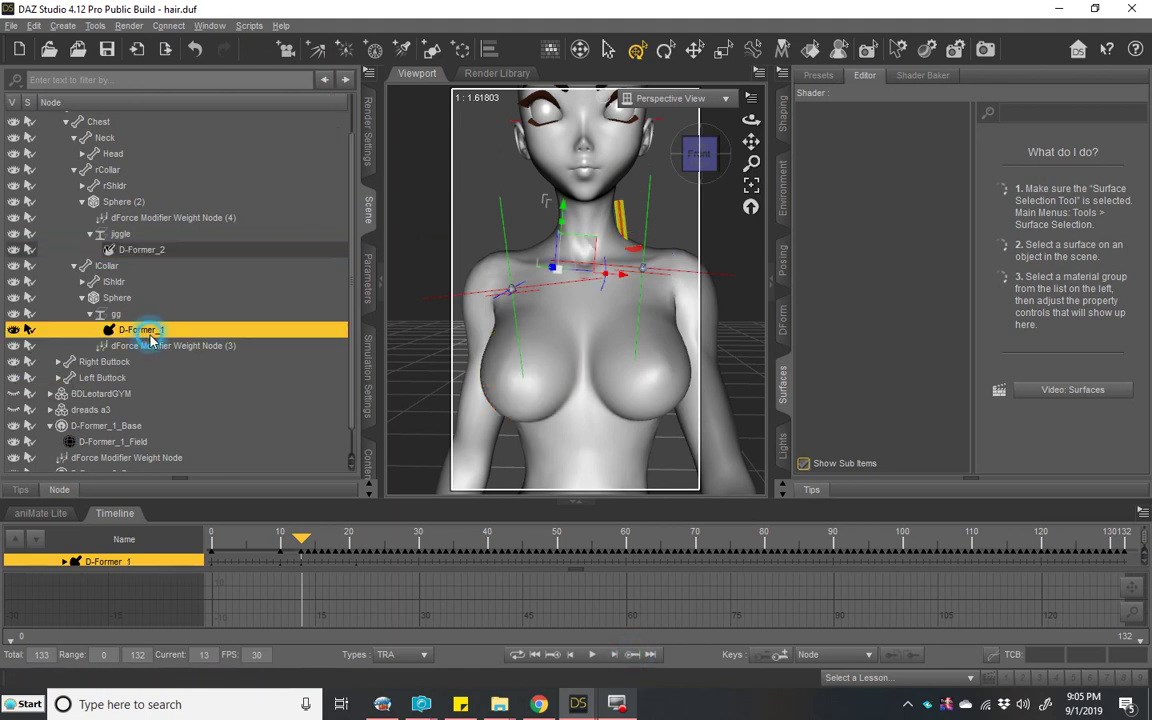
left_click(632, 654)
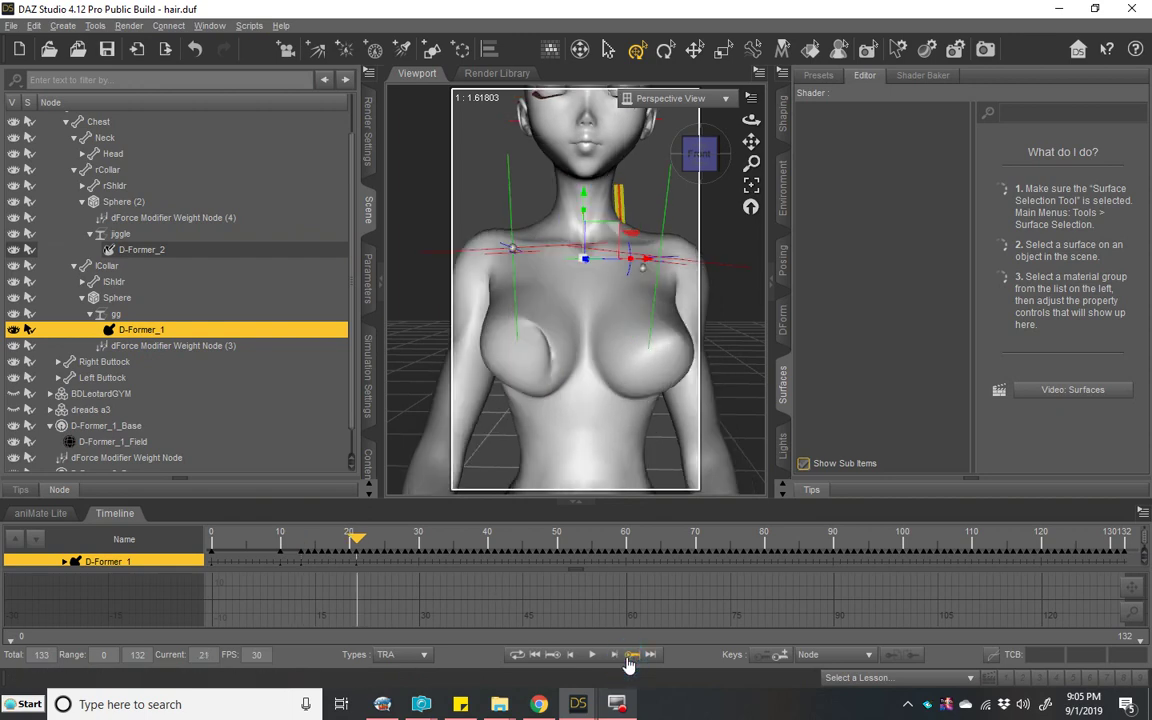
left_click(1143, 512)
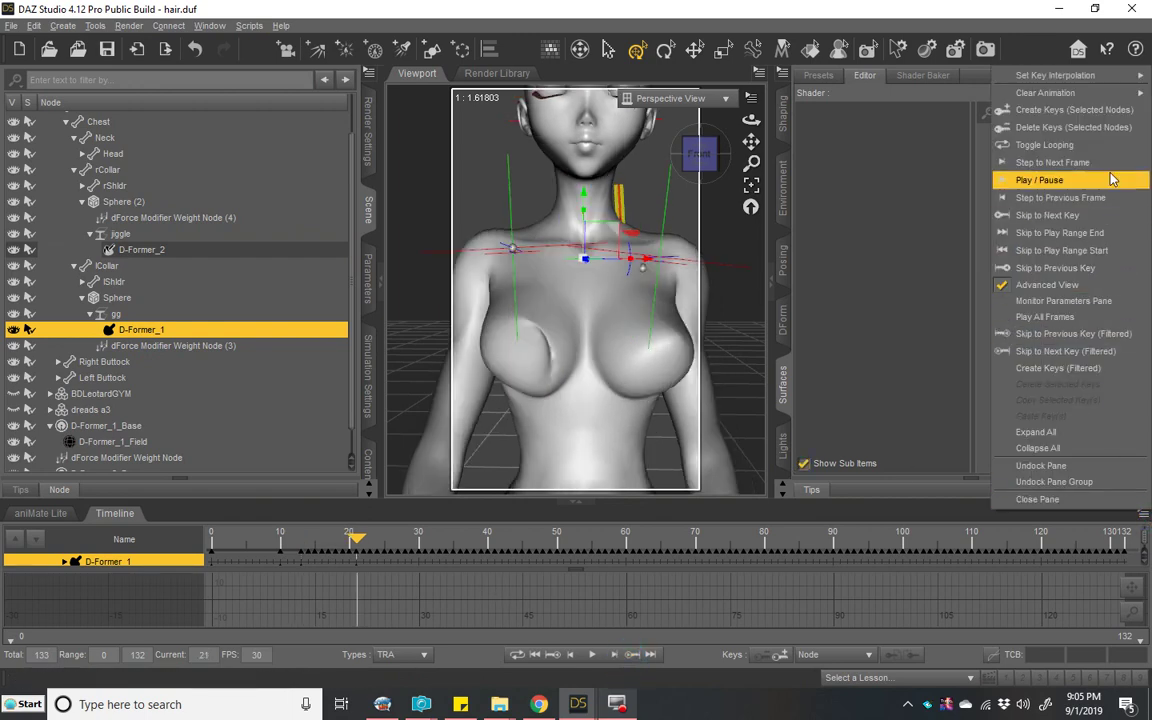
left_click(1060, 127)
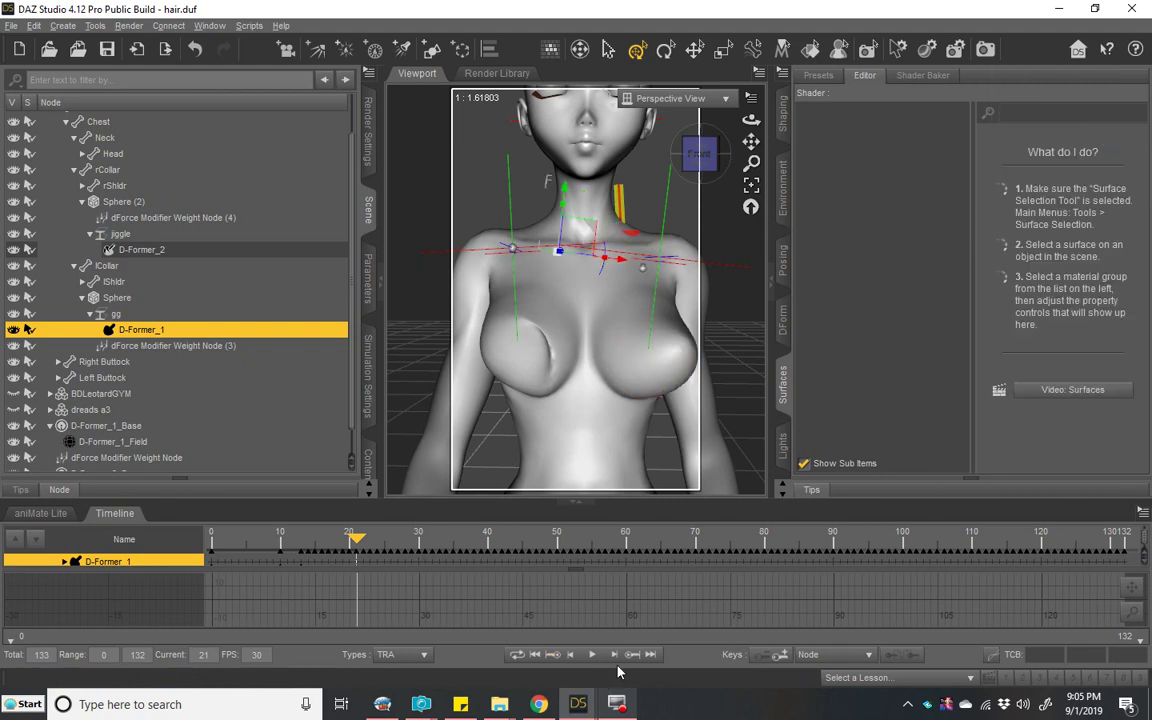
Step: Step D-Former_1 back through its keyframes to frame 0 and forward to frame 13 to check the motion
left_click(553, 655)
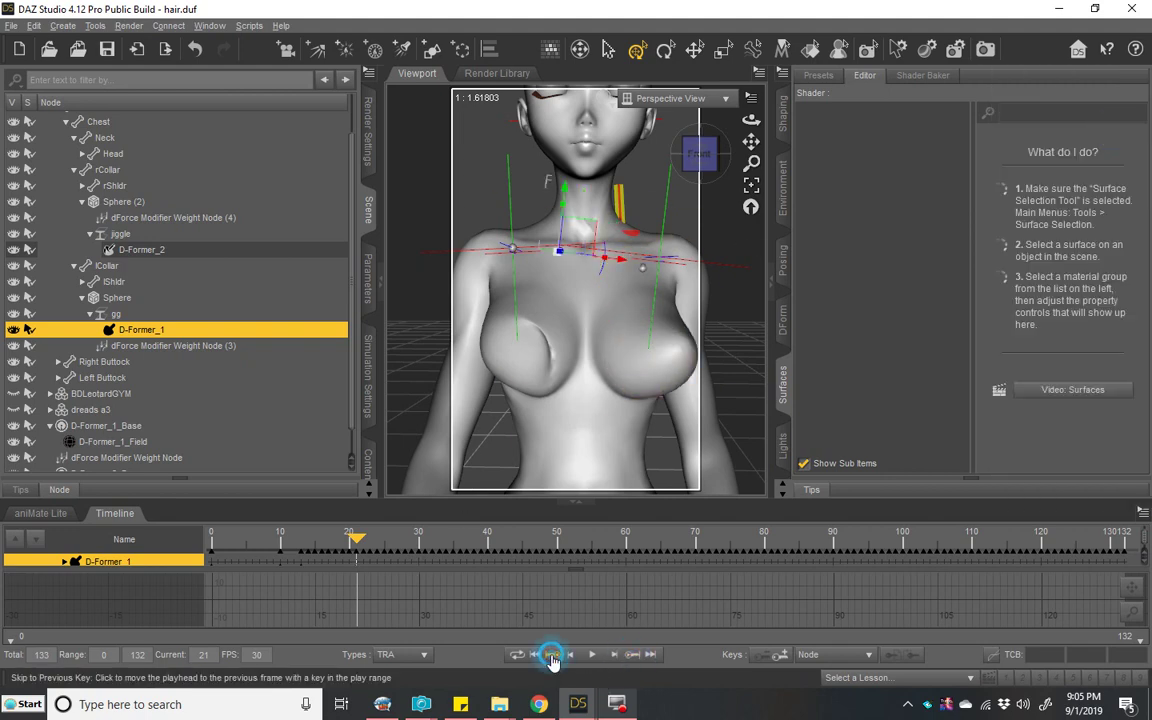
left_click(553, 655)
left_click(553, 656)
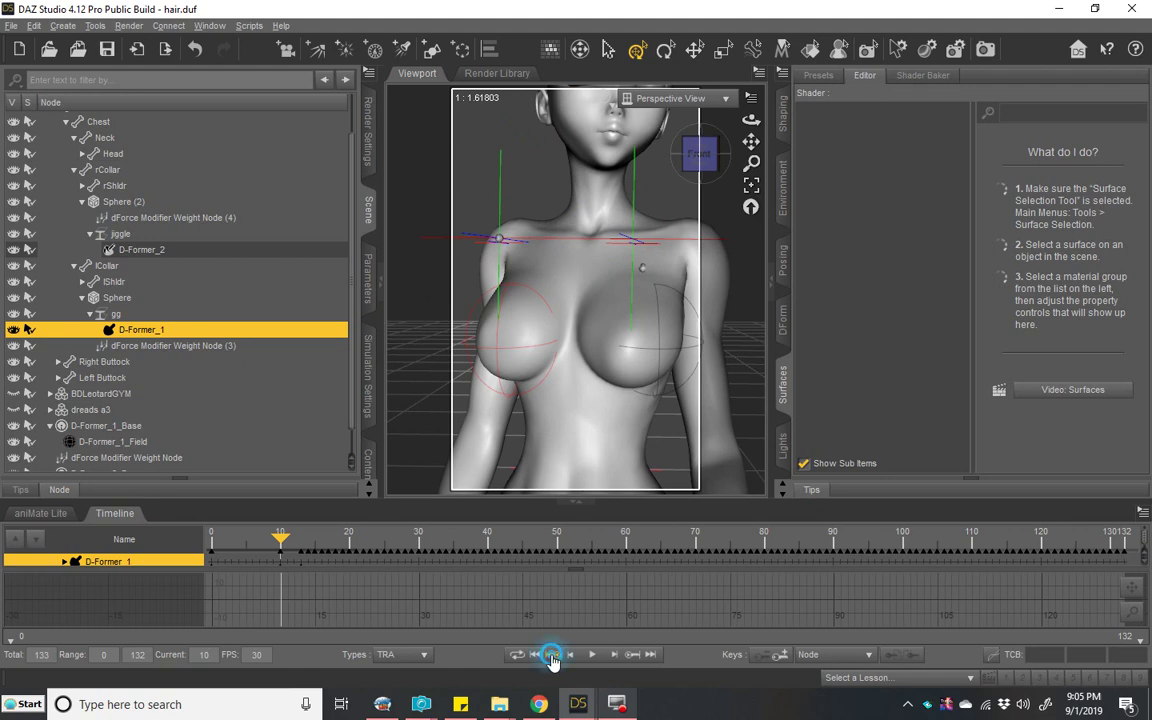
left_click(553, 656)
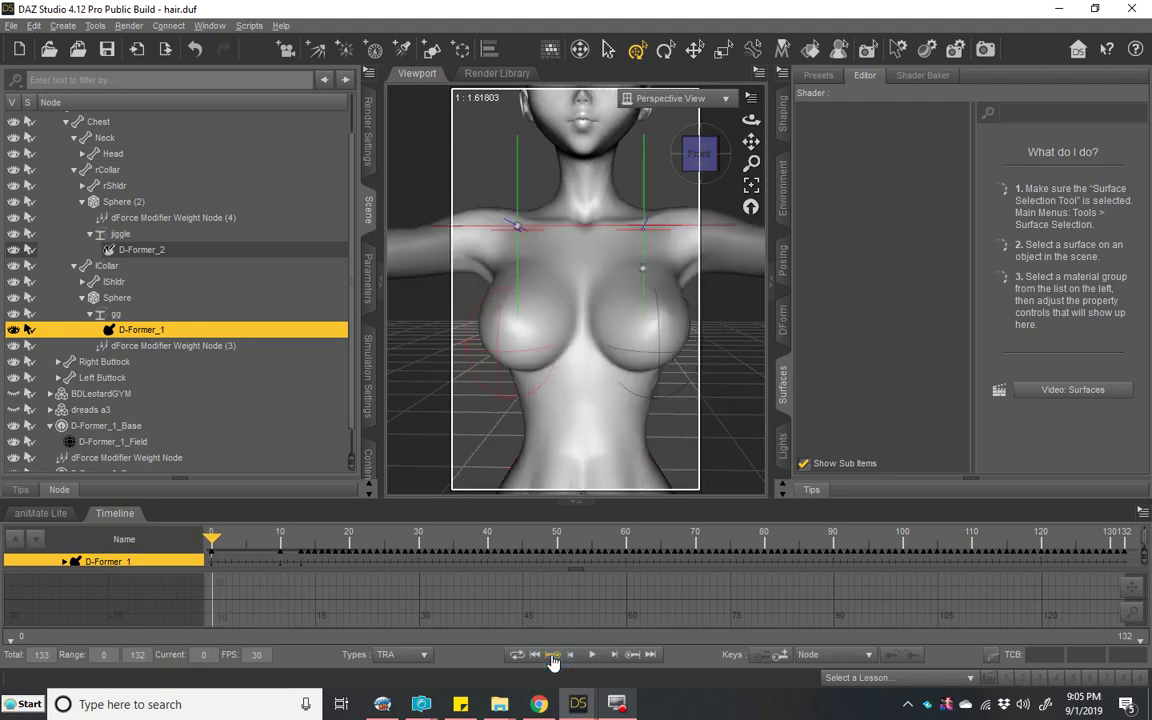
left_click(631, 655)
left_click(631, 655)
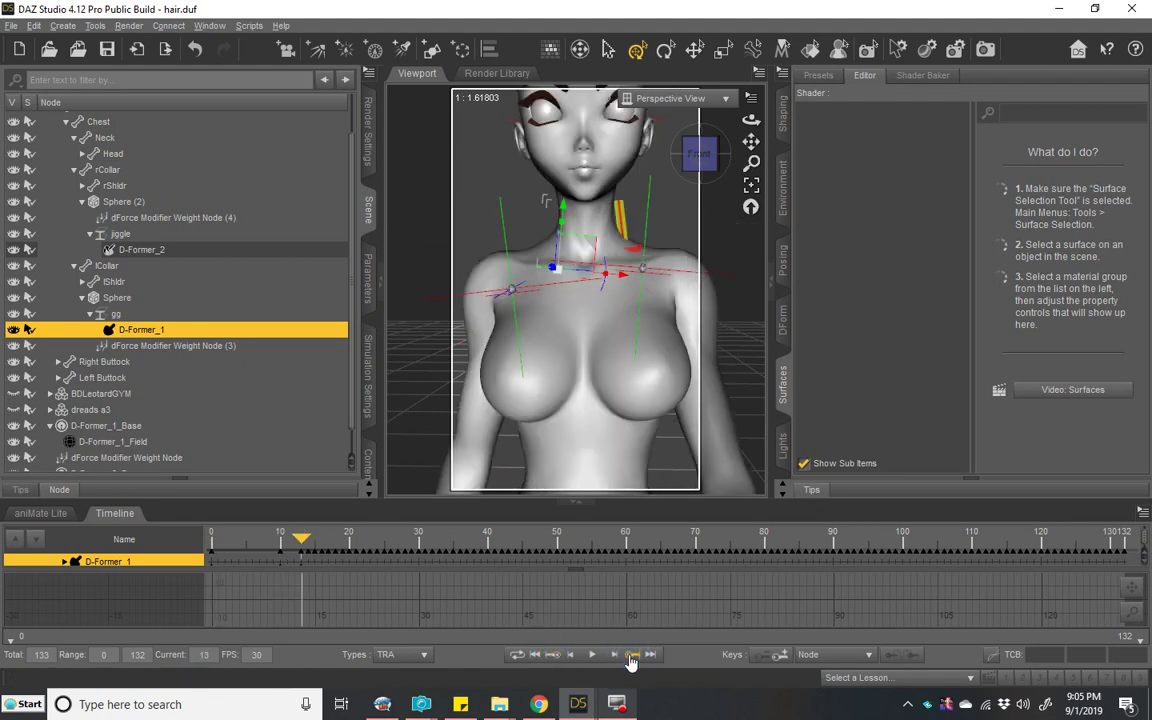
Step: Scrub the timeline back to frame 0, check D-Former_1's transform values and save the scene
left_click_drag(301, 548, 128, 657)
left_click(366, 286)
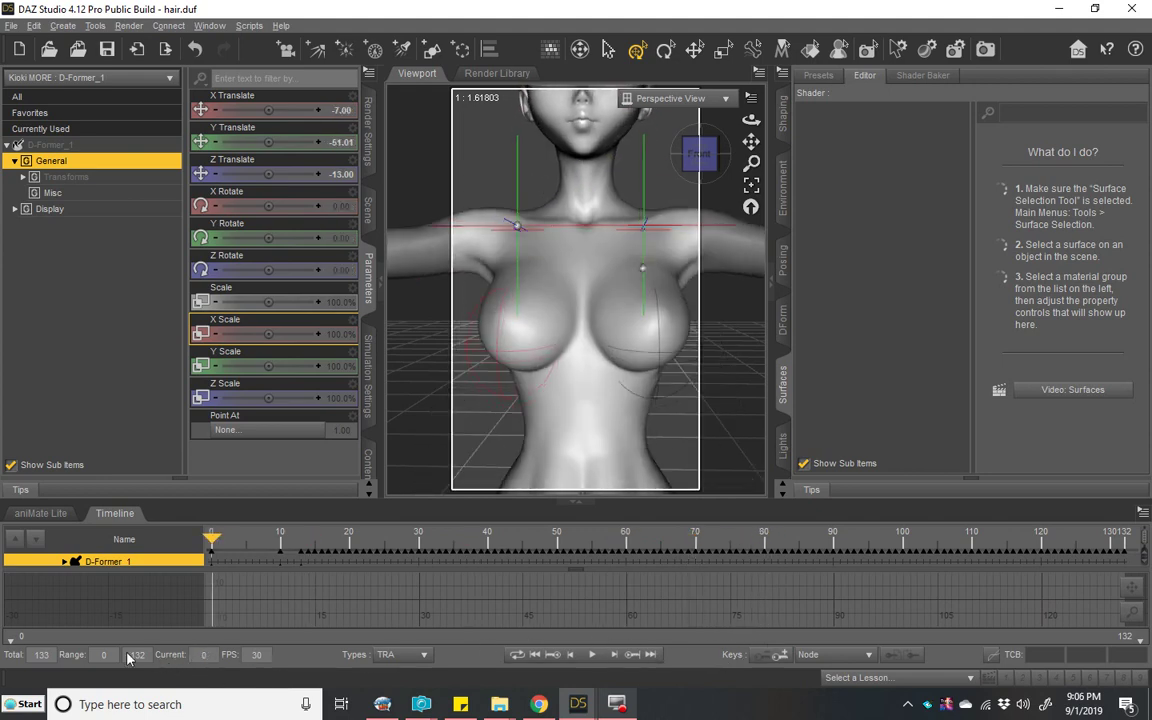
left_click(368, 210)
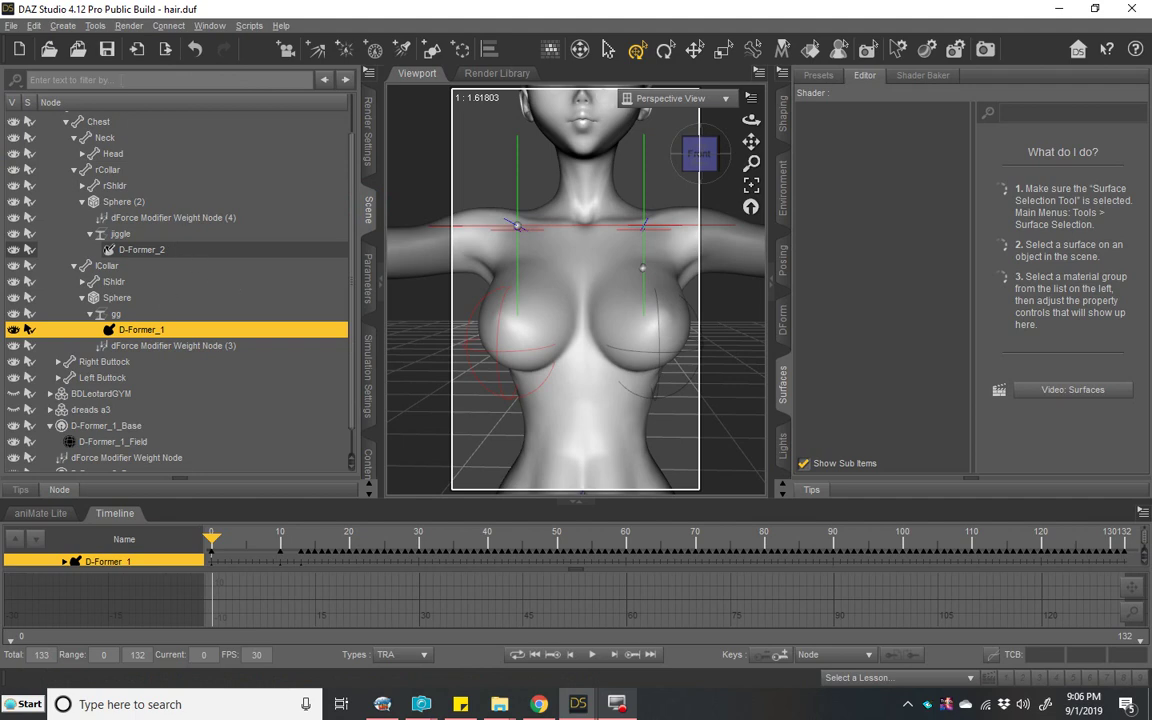
left_click(107, 49)
Step: Select Sphere and Sphere (2) together and review their shared dForce surface settings
left_click(110, 297)
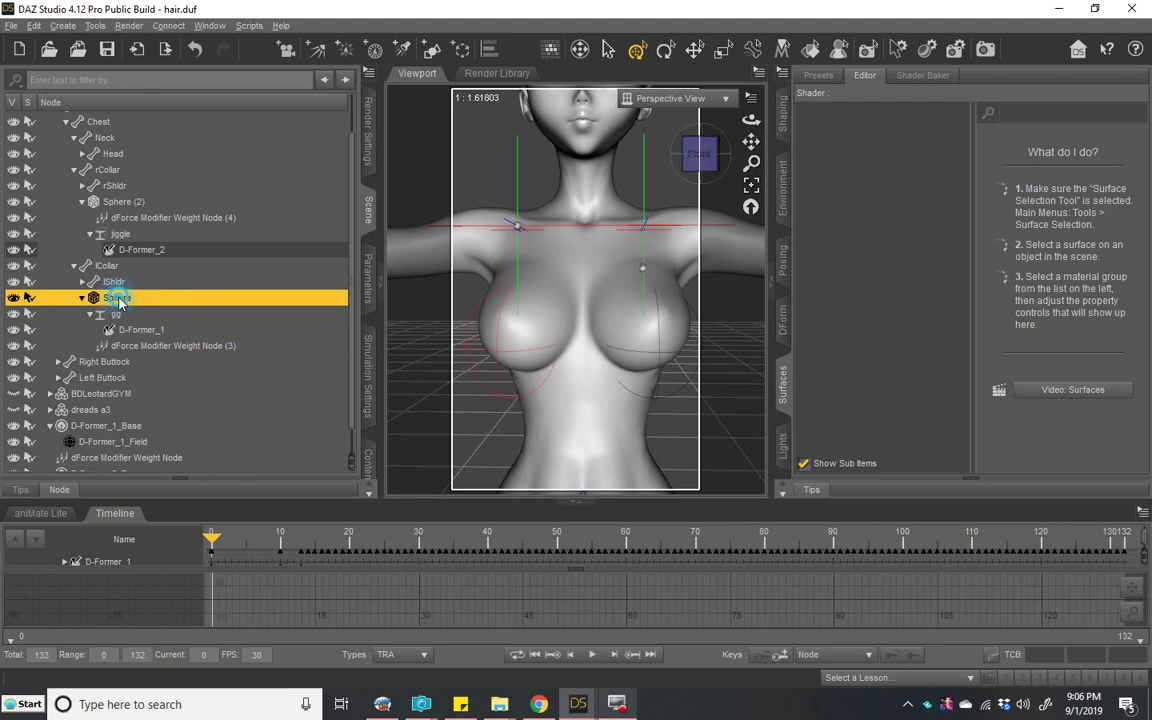
left_click(140, 202, "ctrl")
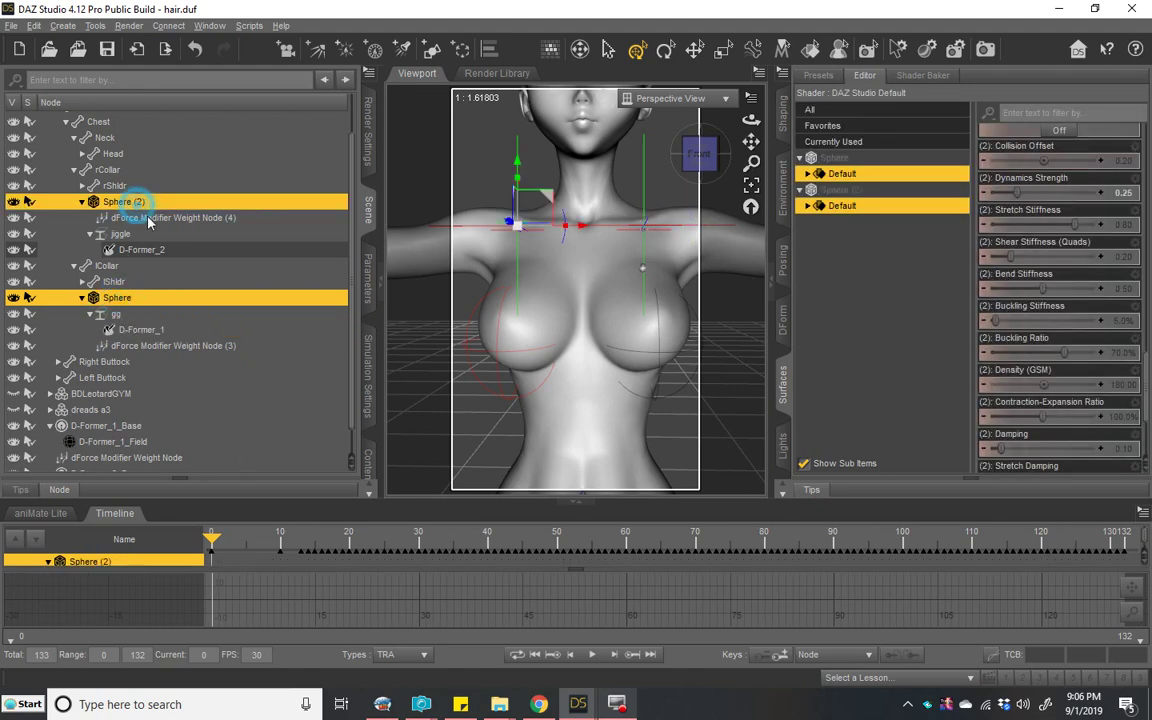
left_click(125, 510)
scroll(1100, 387, "up", 10)
scroll(1100, 387, "down", 5)
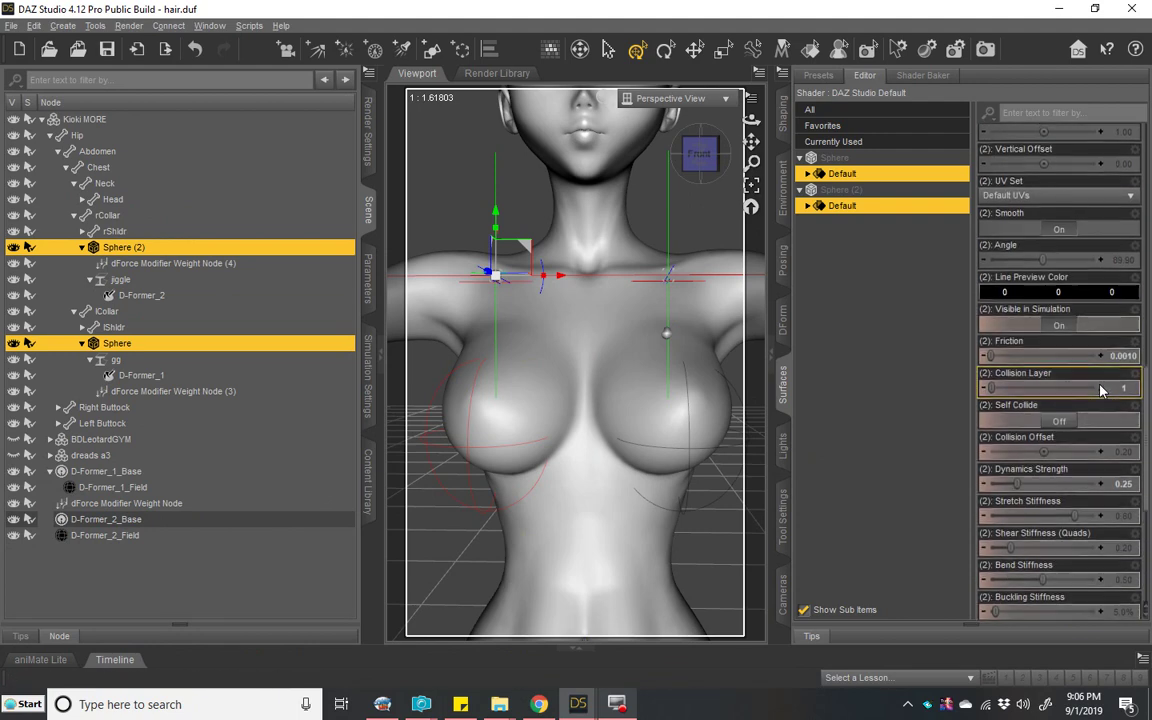
scroll(1100, 389, "down", 3)
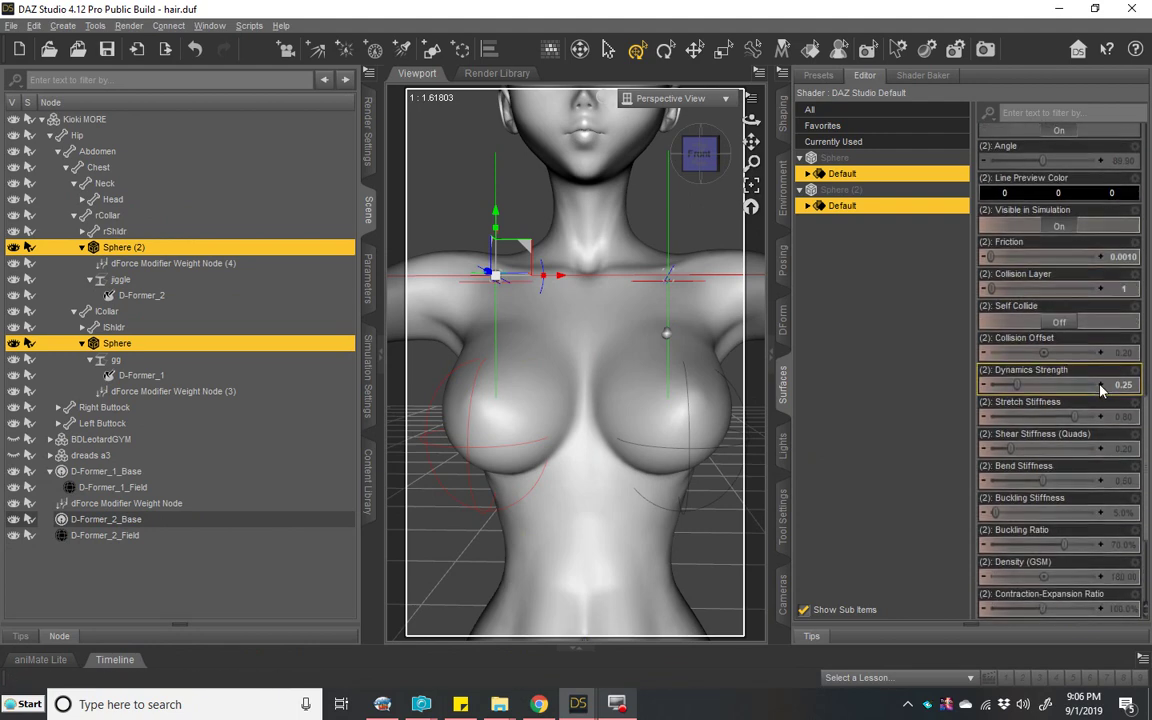
scroll(1098, 389, "down", 3)
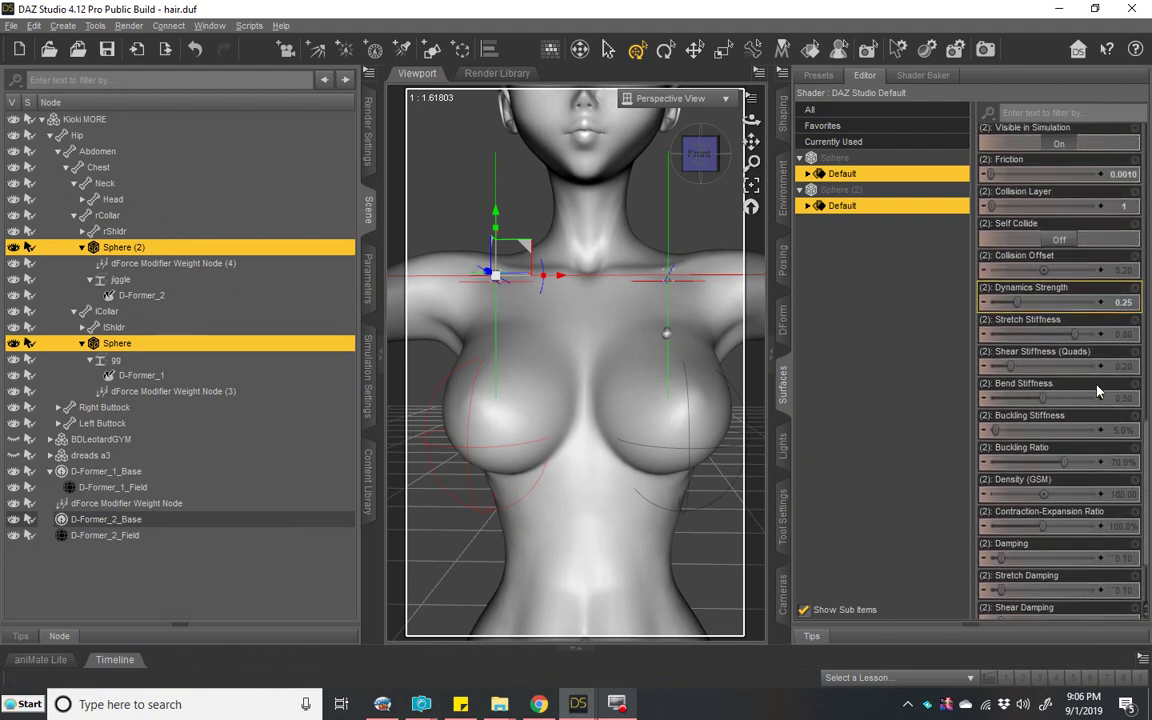
Step: Run the dForce simulation over the timeline play range and cancel it partway through
left_click(369, 371)
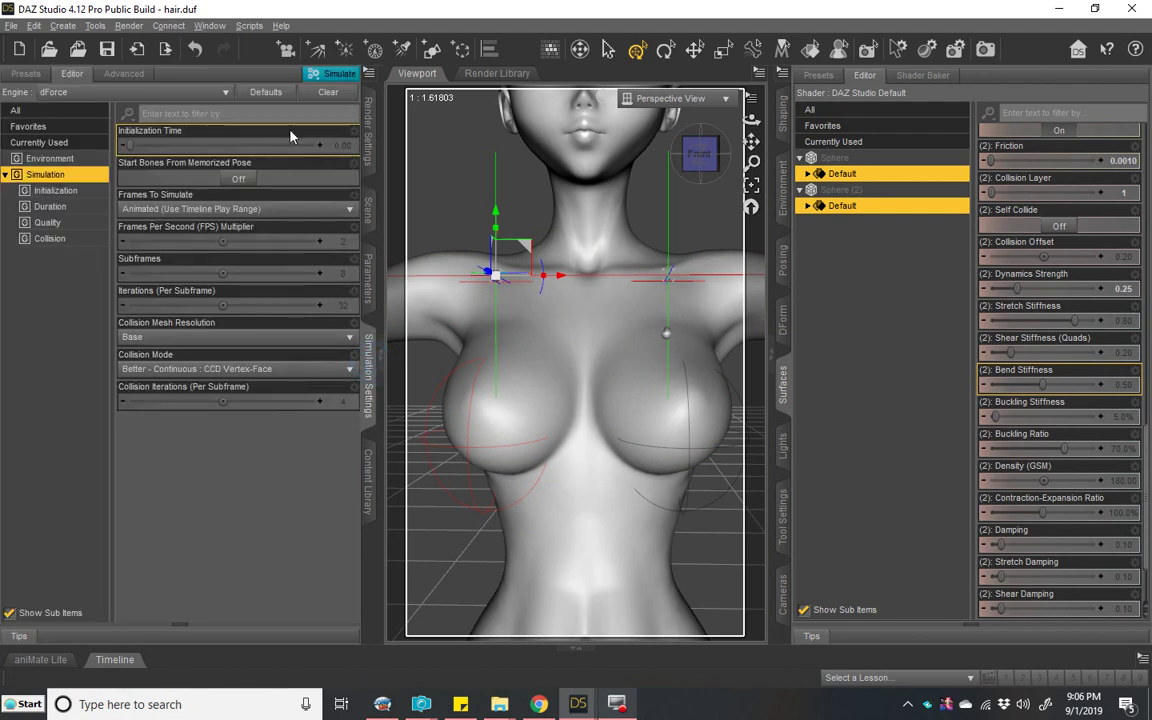
left_click(328, 76)
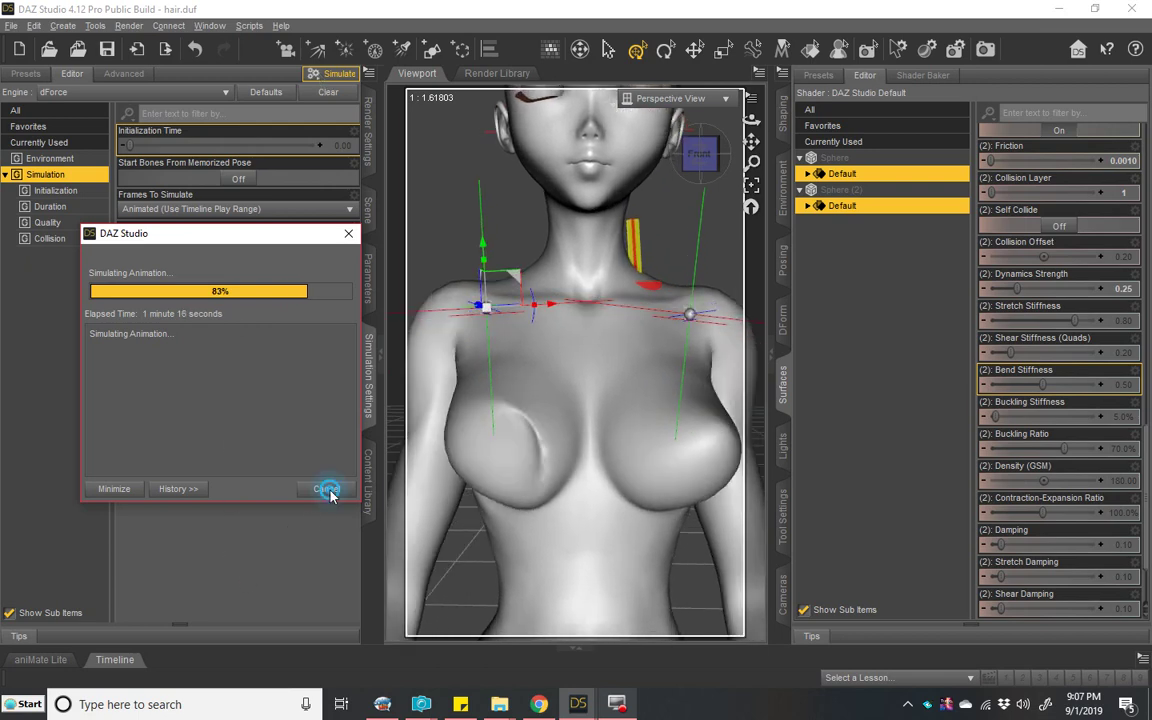
left_click(328, 489)
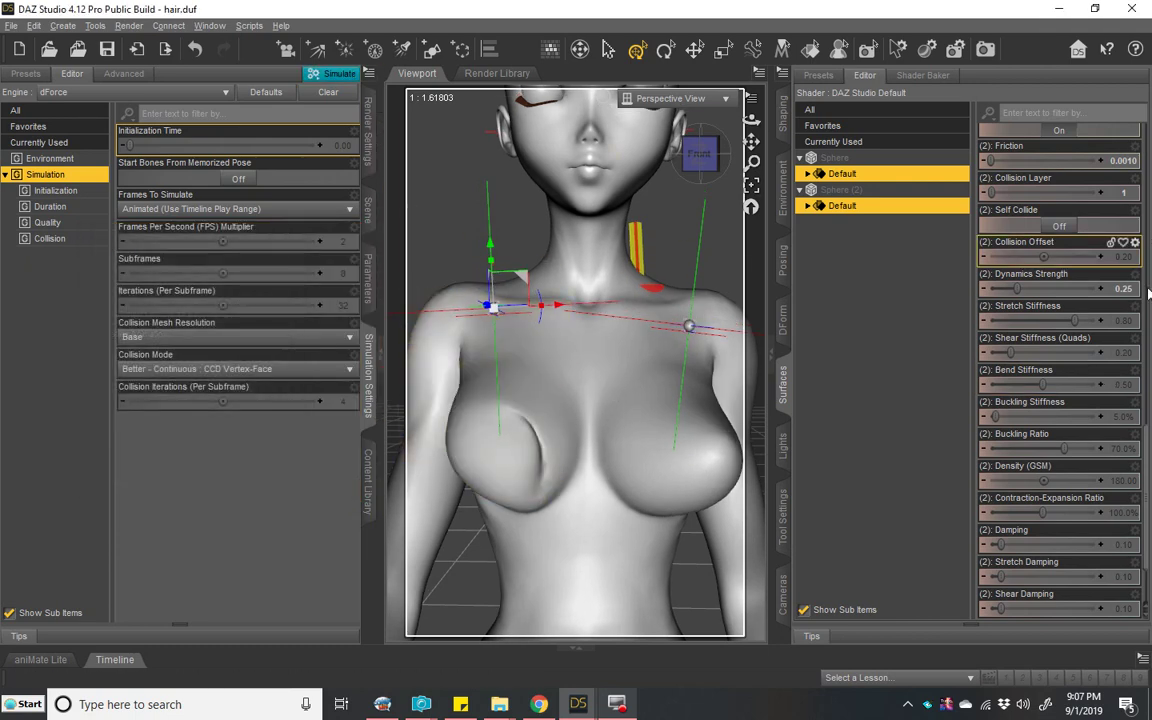
Step: Set Dynamics Strength to 0.1 on both spheres and rerun the animated dForce simulation
double_click(1062, 288)
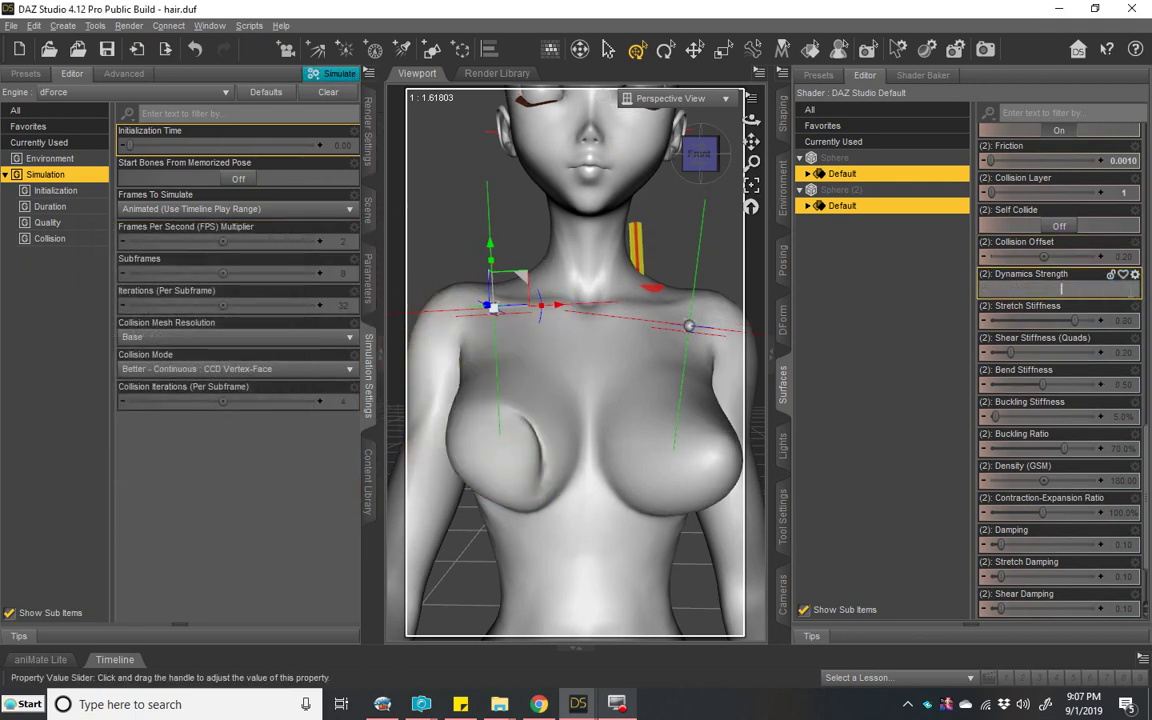
type("0.1")
key("Return")
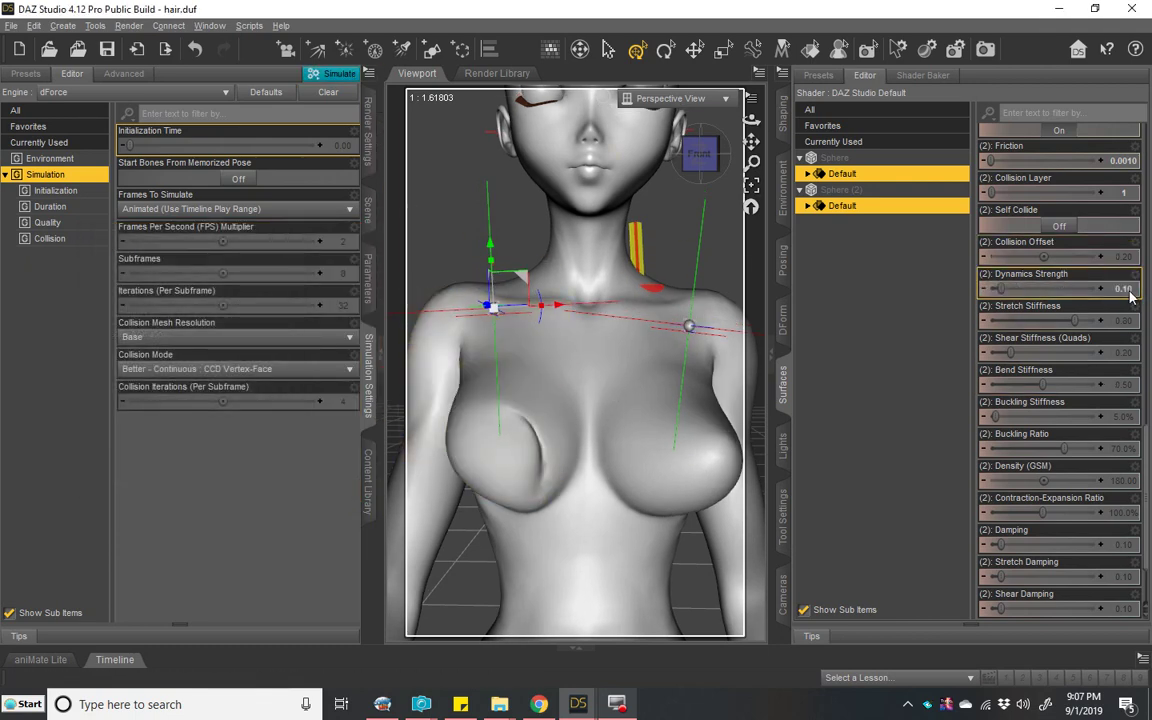
left_click(333, 78)
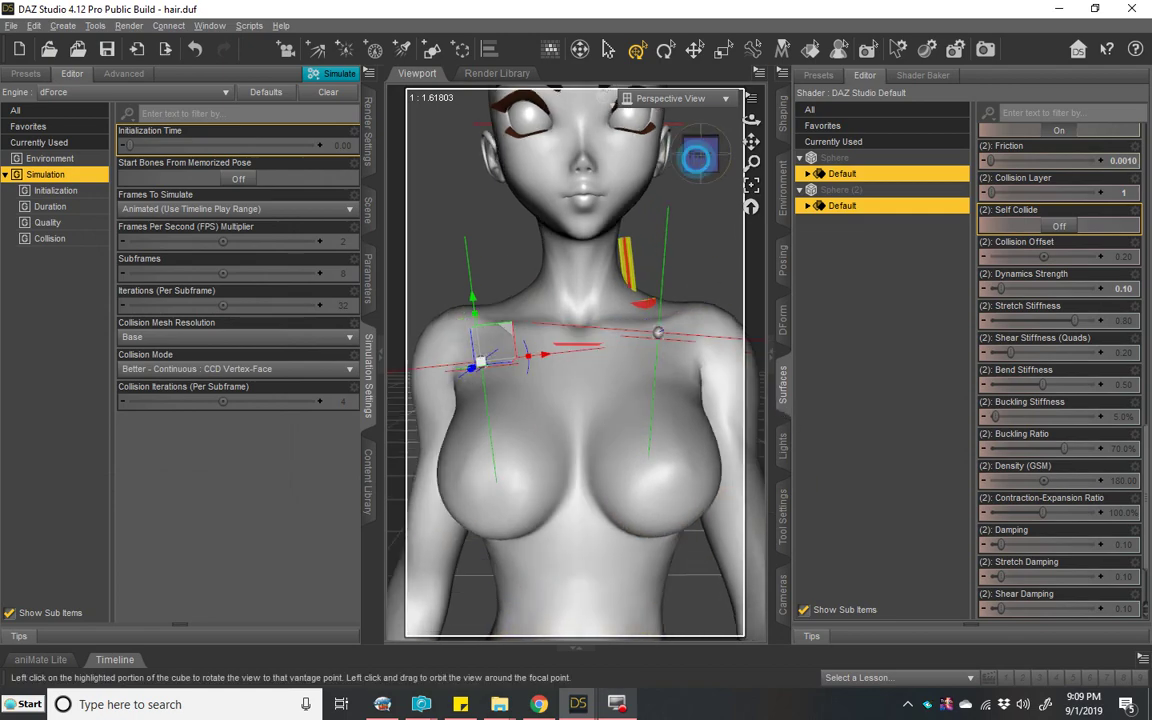
Step: Inspect the simulated figure from a wider, slightly raised angle and look through both spheres' surface settings
left_click(712, 155)
left_click_drag(705, 155, 640, 168)
scroll(600, 300, "down", 3)
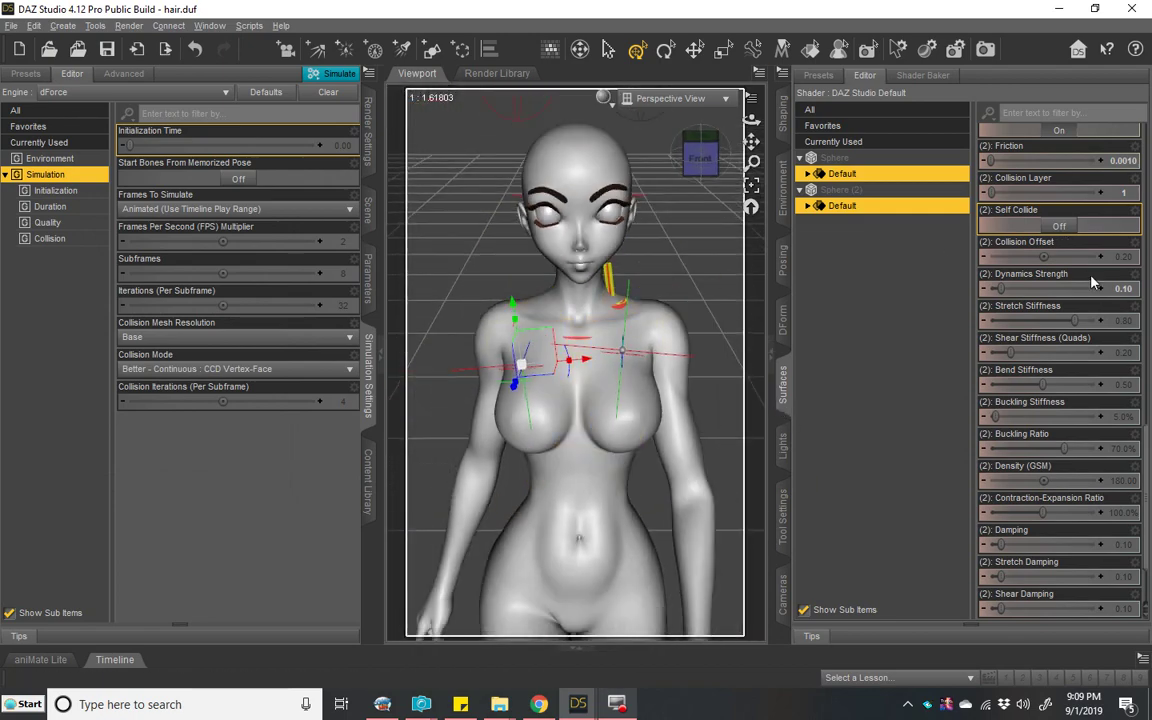
scroll(1110, 280, "down", 3)
scroll(1100, 300, "up", 10)
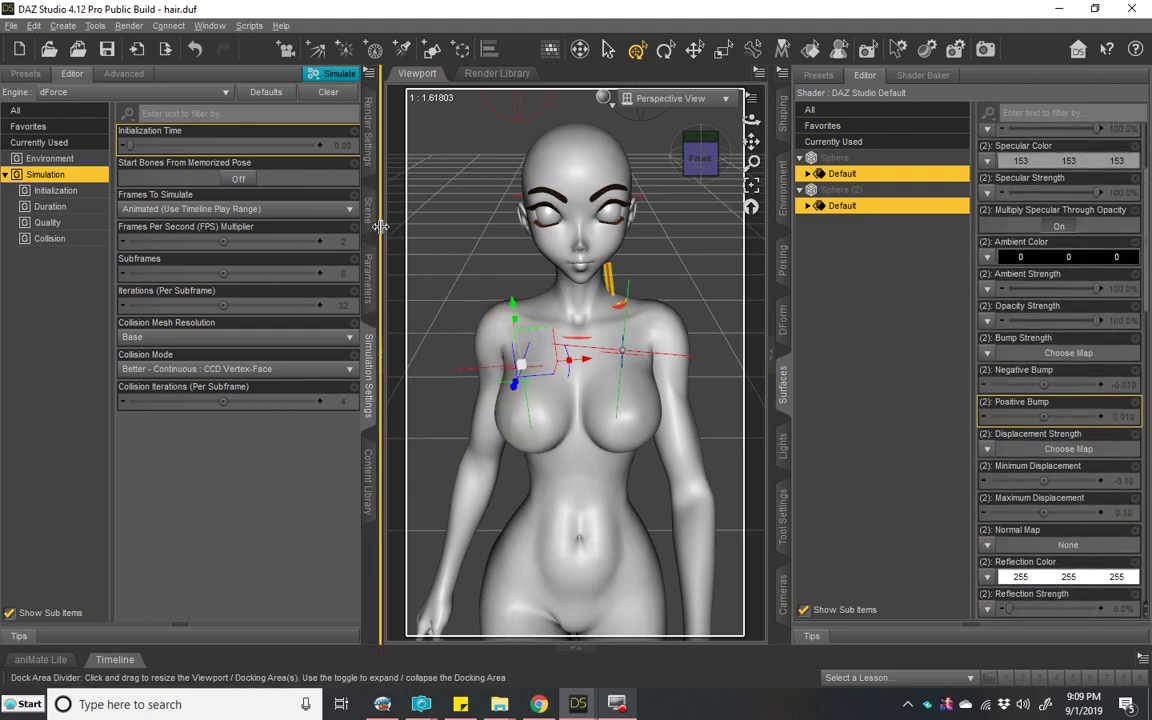
Step: Select D-Former_2 and scrub the timeline from frame 0 to review the simulated motion alongside its transforms
left_click(368, 205)
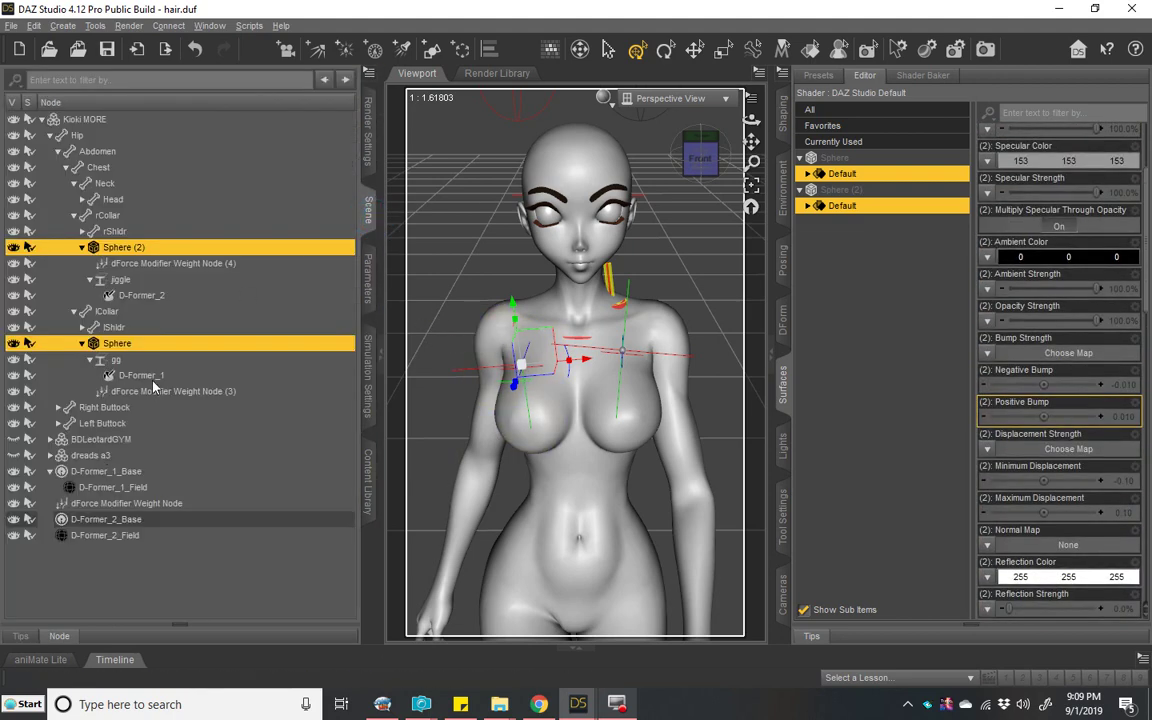
left_click(135, 296)
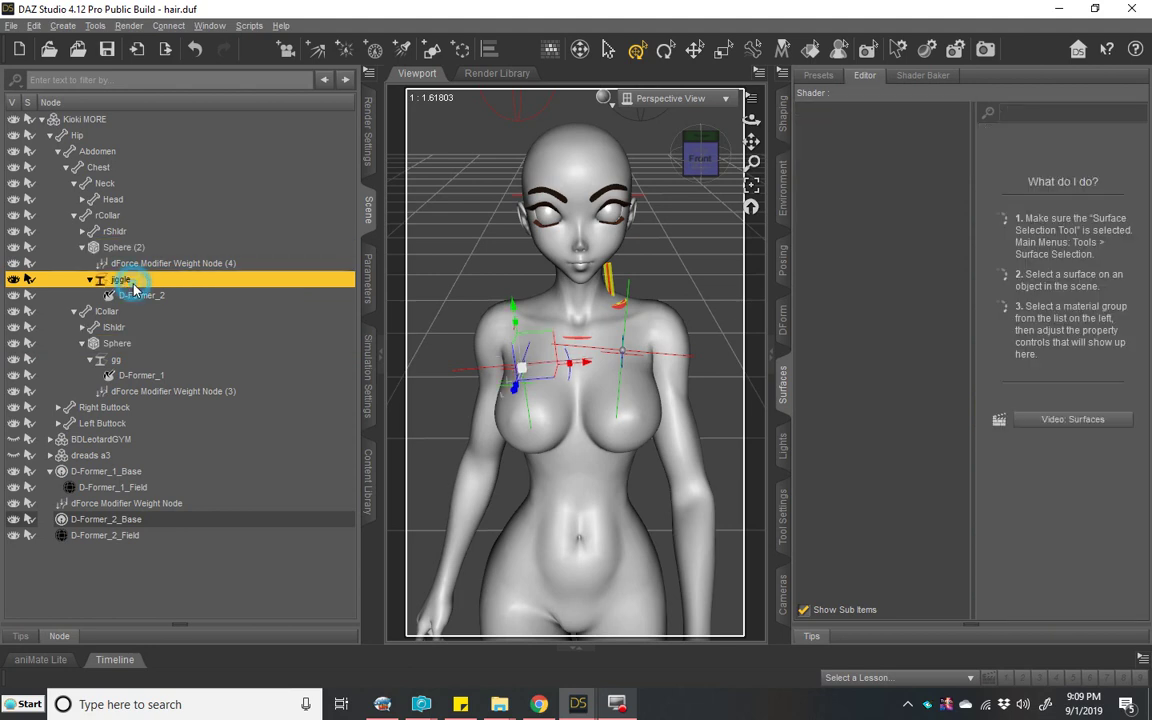
left_click(368, 295)
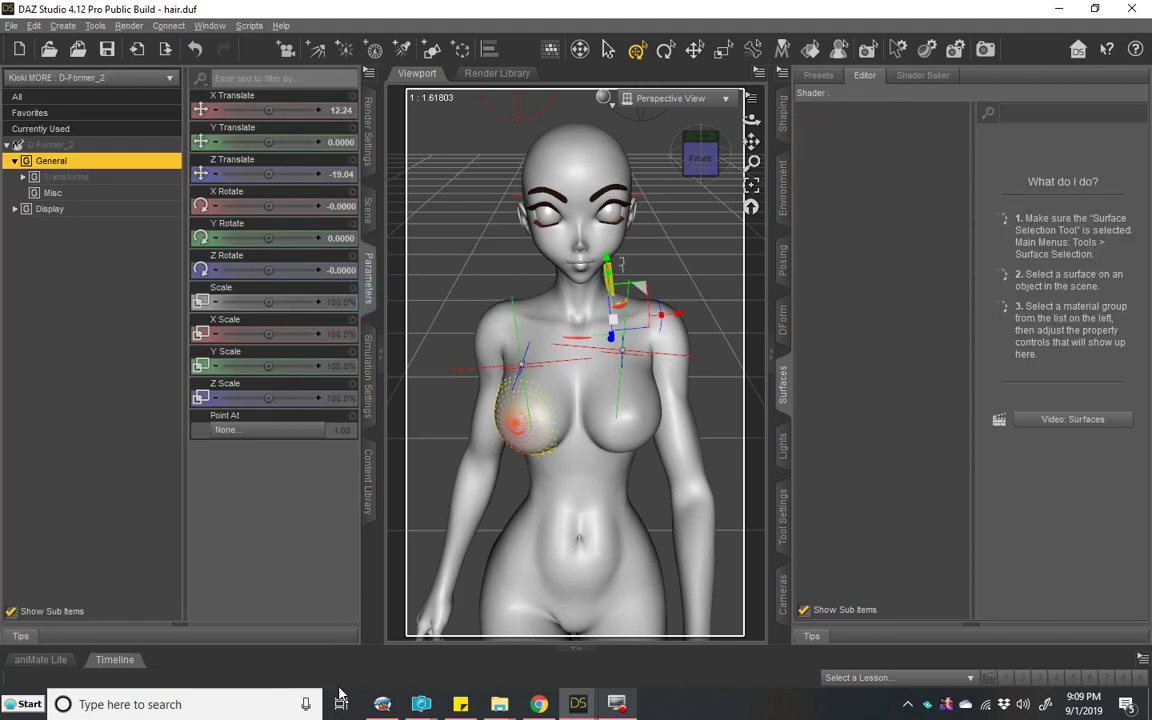
left_click(113, 659)
left_click(535, 654)
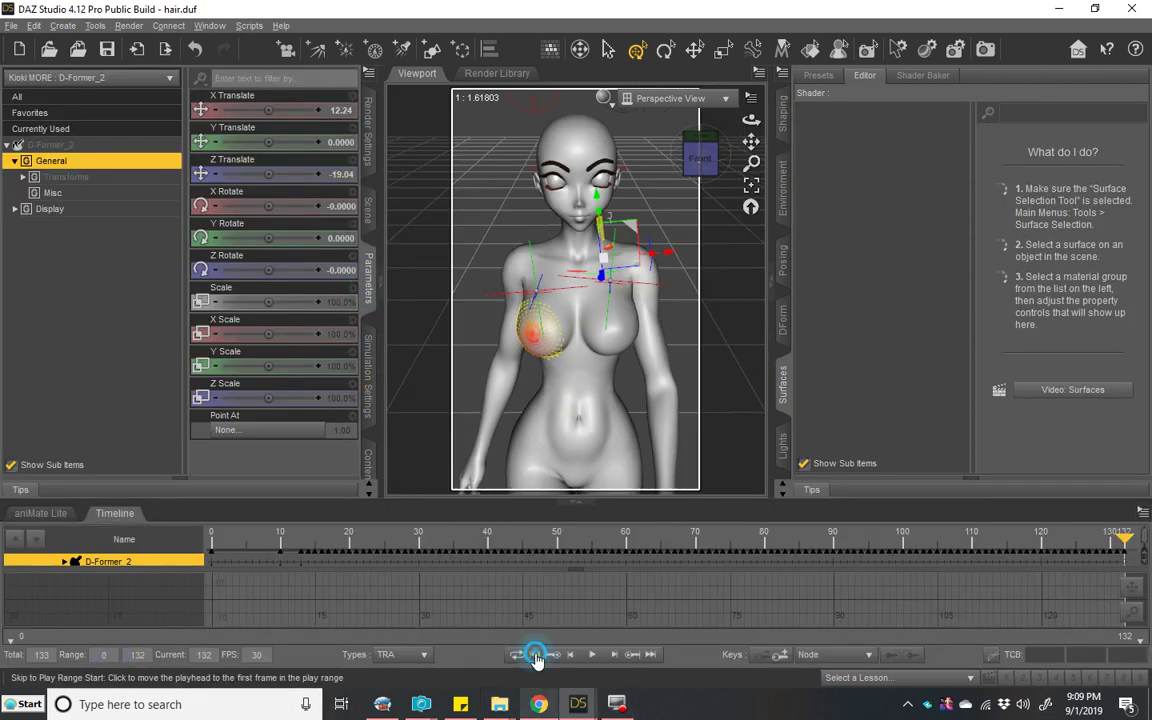
left_click_drag(211, 537, 158, 614)
left_click_drag(275, 622, 128, 688)
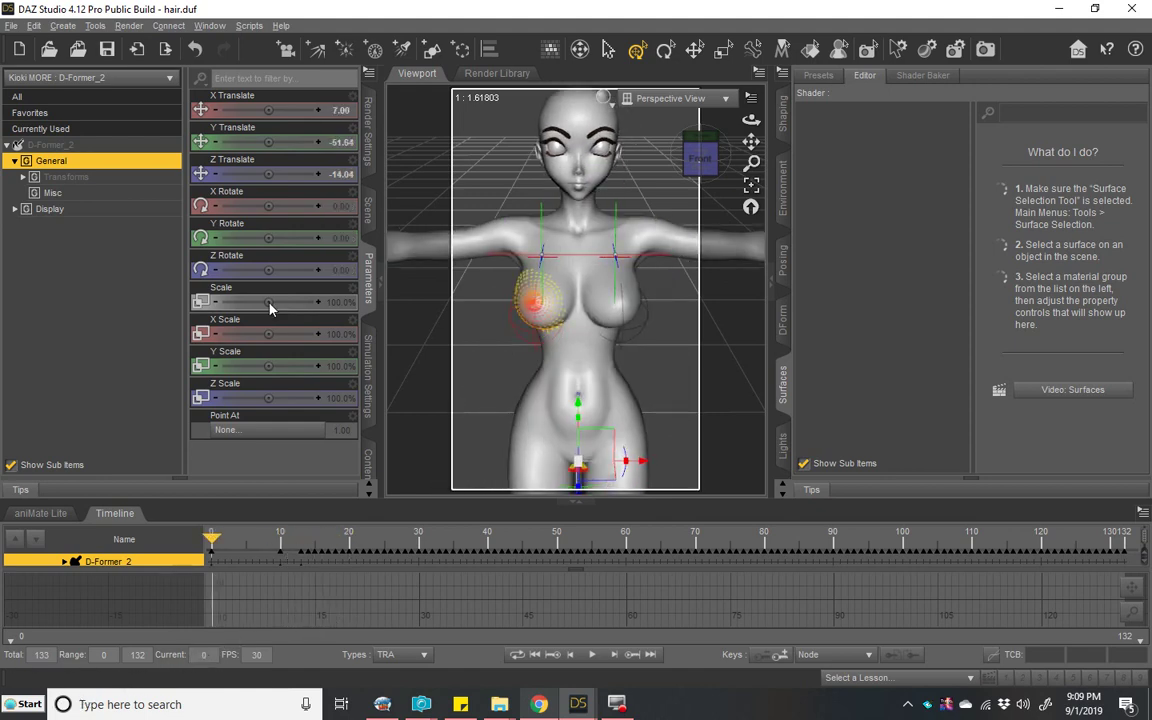
Step: Select Sphere (2), view its area close up and examine its dForce surface settings
left_click(369, 212)
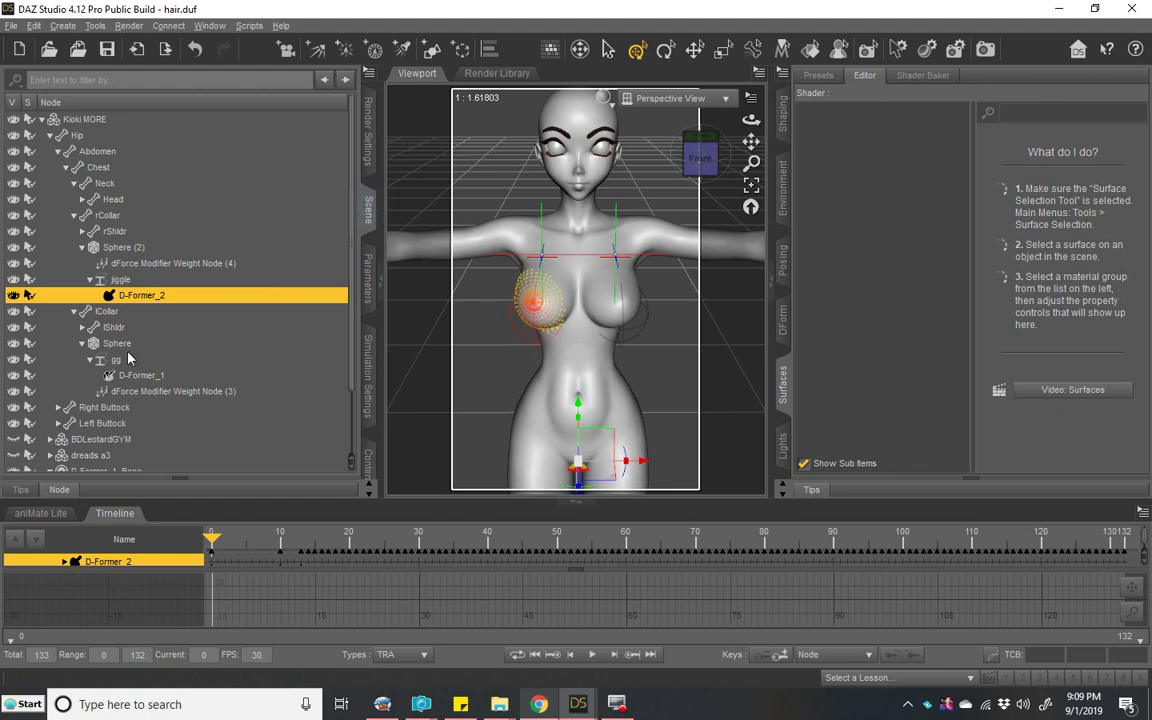
left_click(120, 247)
scroll(665, 172, "up", 3)
left_click_drag(688, 172, 640, 175)
left_click(684, 163)
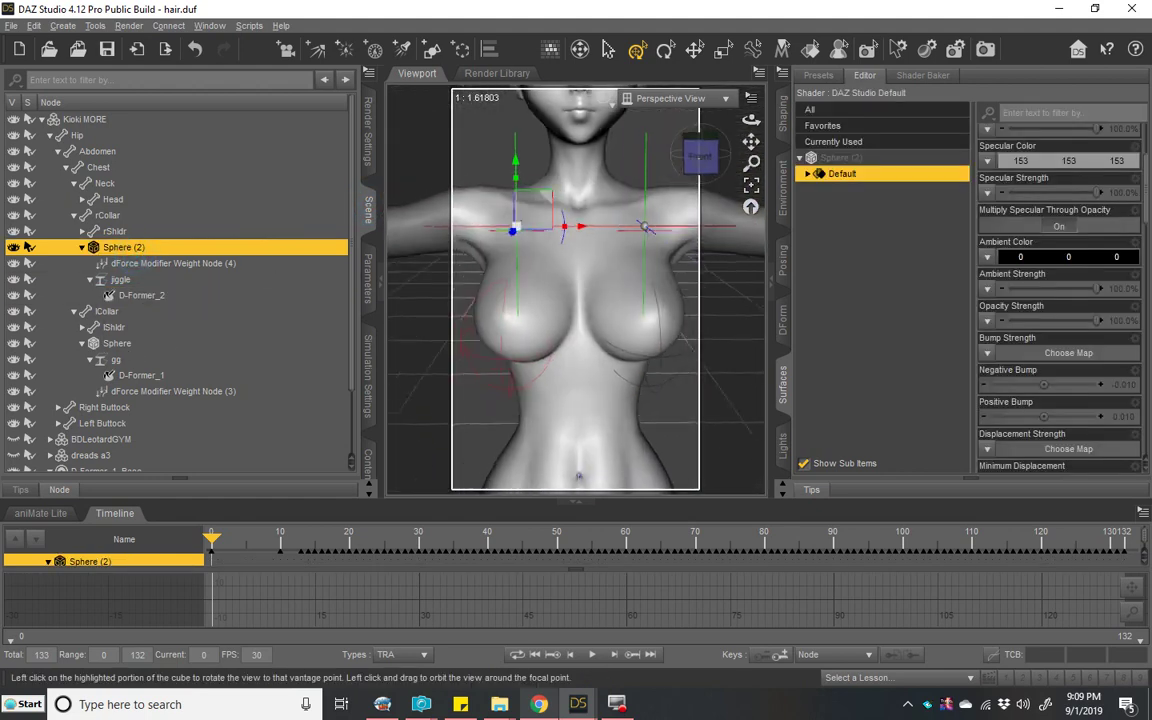
scroll(1047, 292, "down", 10)
scroll(1047, 292, "up", 6)
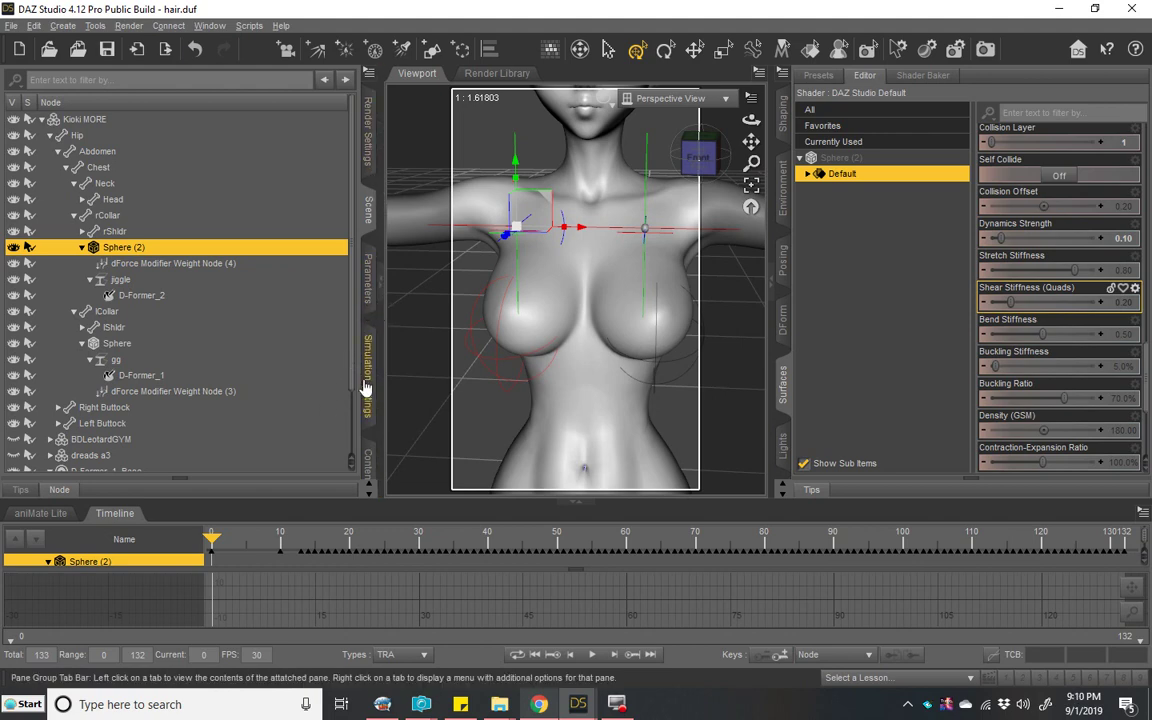
Step: Apply the Jeans Style 08 preset from the dForce cloth presets for bottoms to the Sphere (2) surface
left_click(108, 513)
left_click(366, 484)
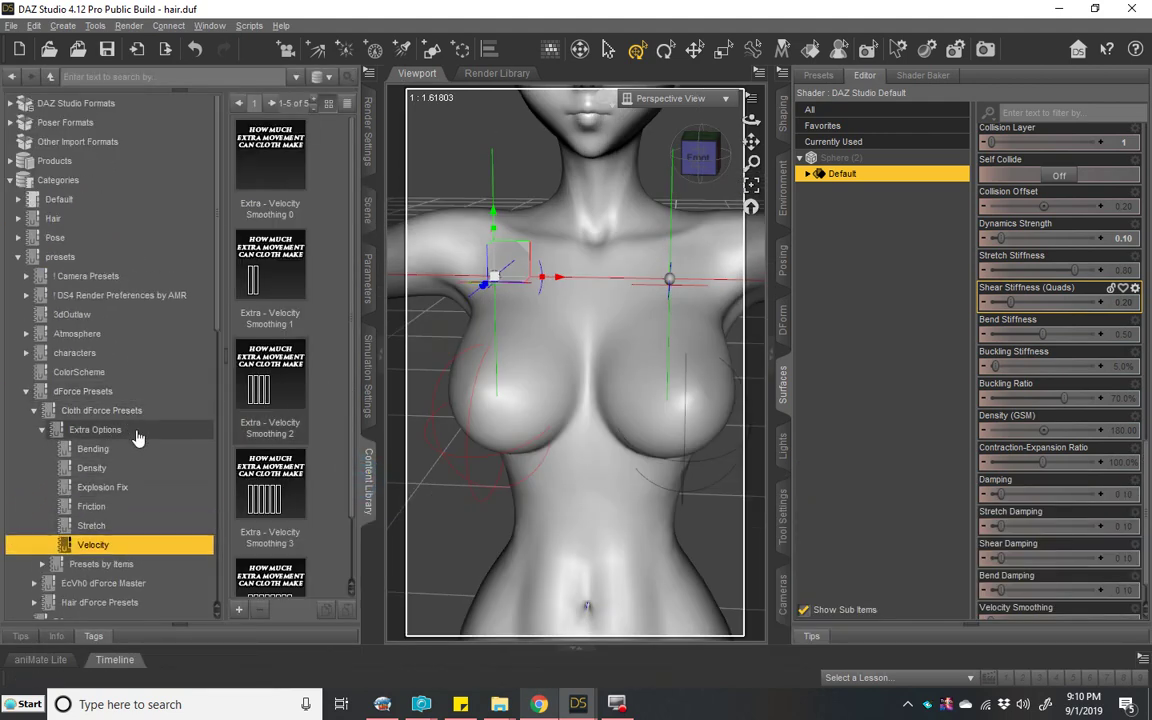
scroll(90, 506, "down", 3)
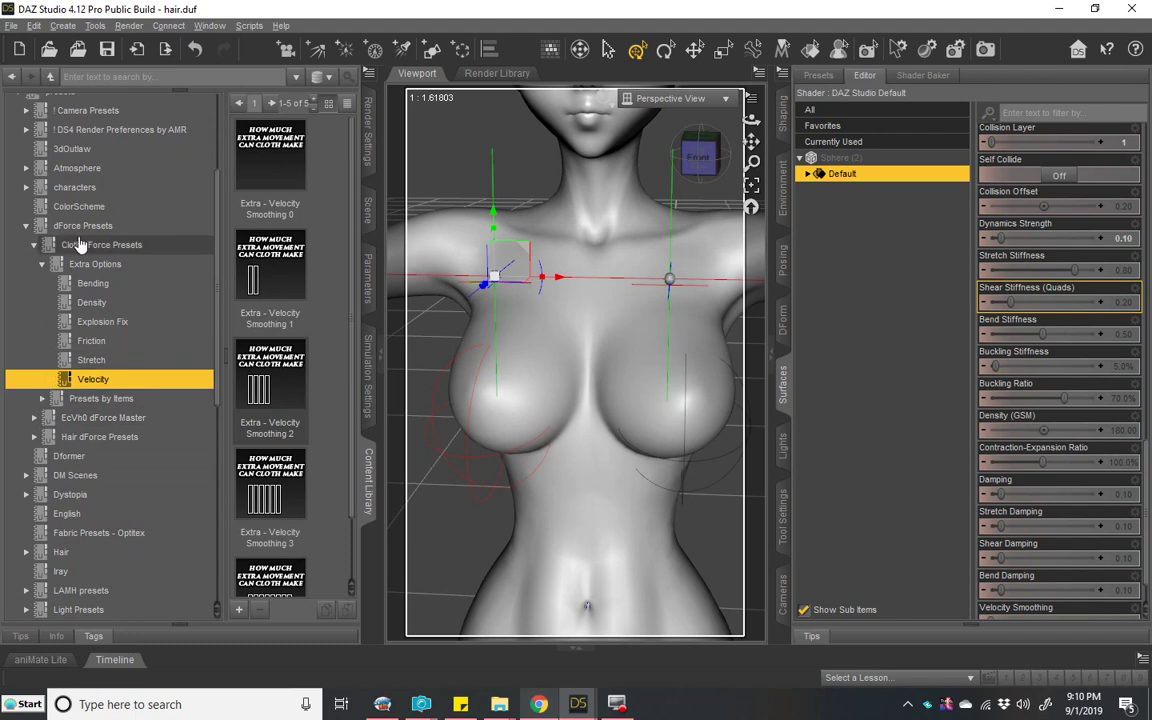
left_click(42, 399)
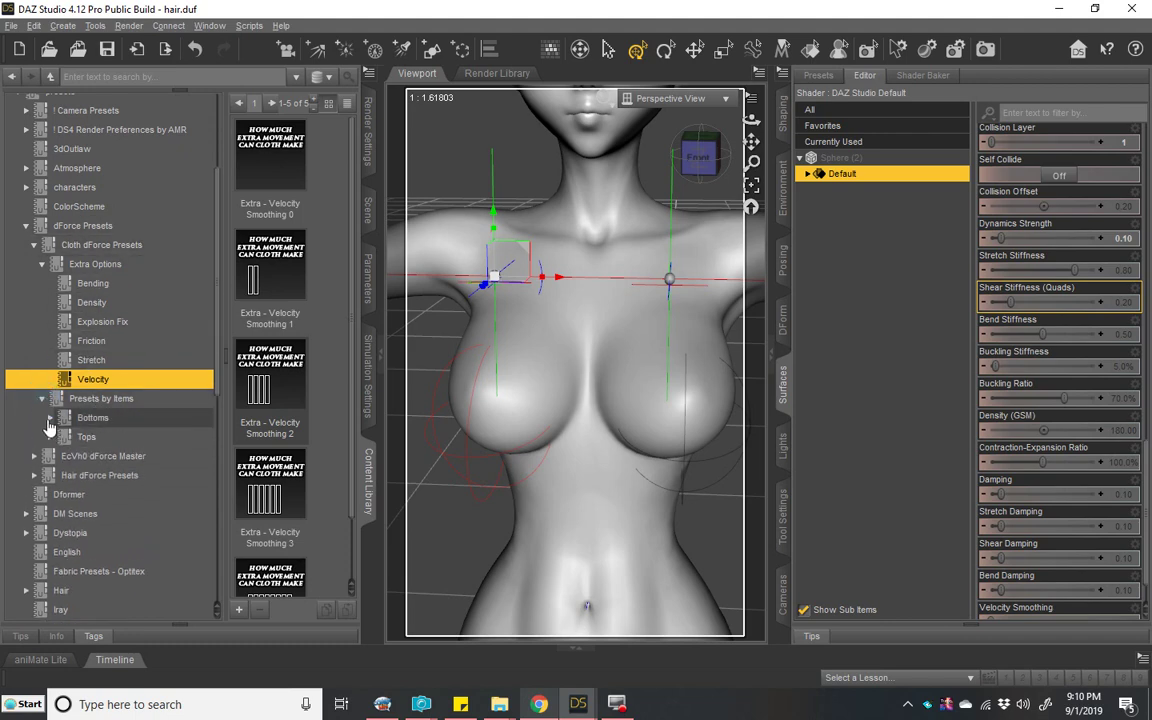
left_click(50, 414)
scroll(155, 374, "down", 2)
left_click(147, 365)
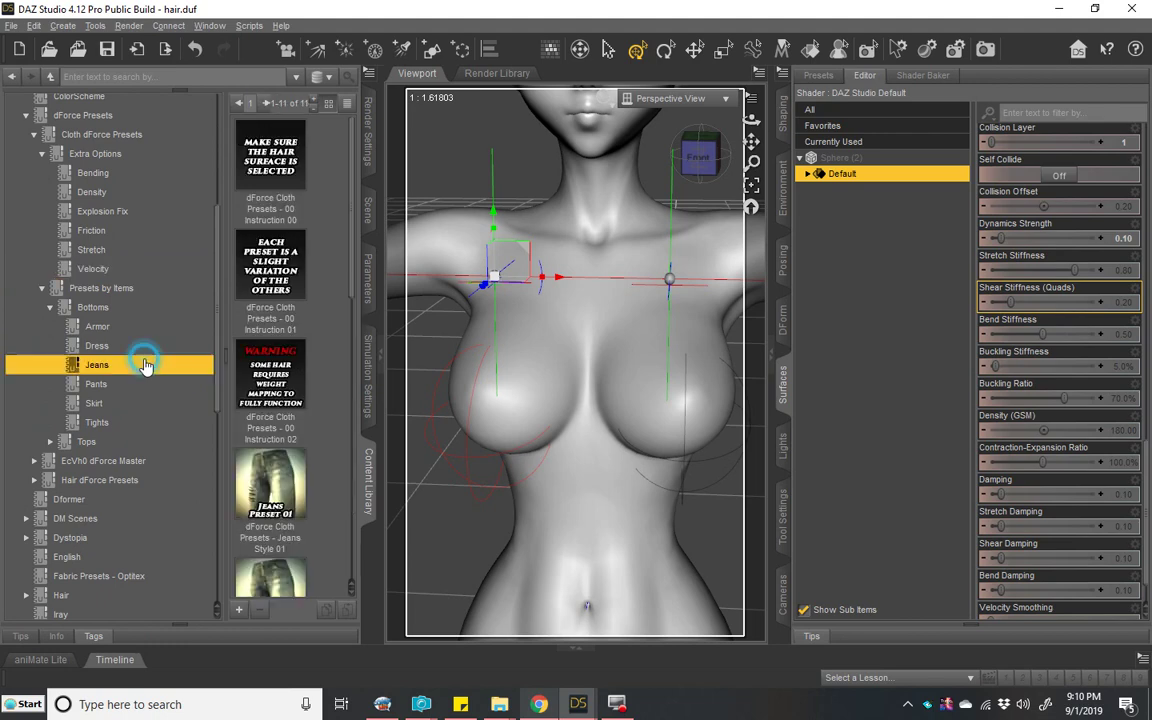
double_click(270, 522)
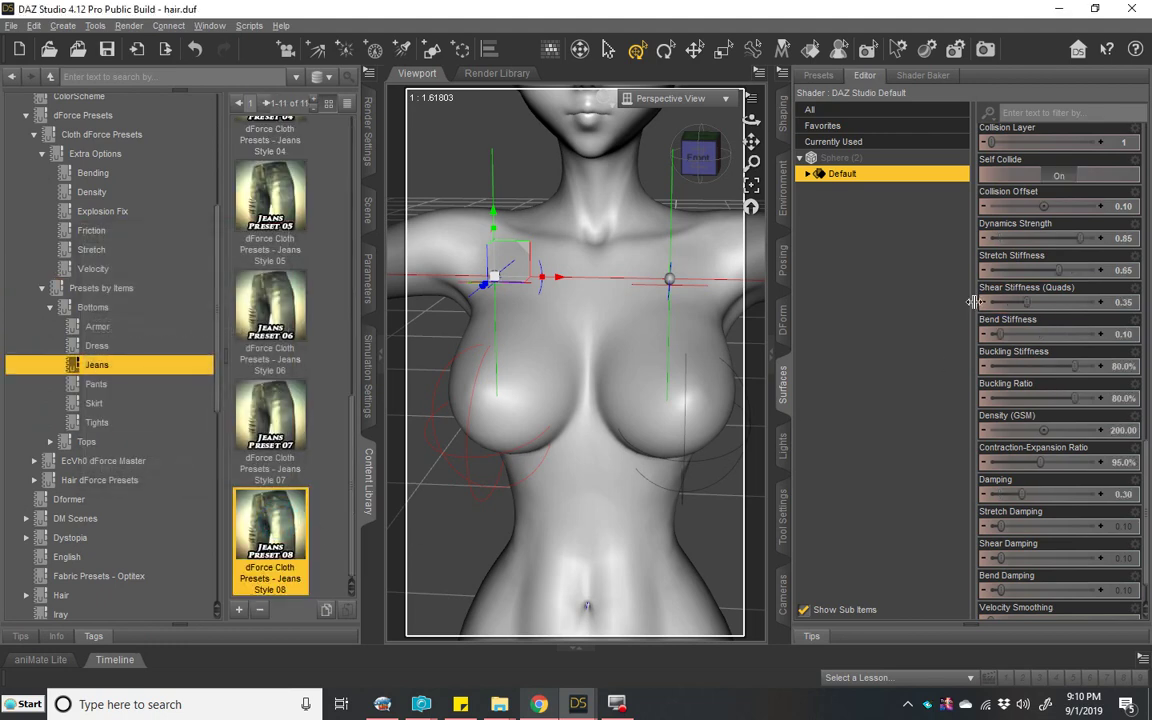
Step: Turn off Self Collide and set Dynamics Strength to 0.15 on Sphere (2)'s surface
left_click(1066, 178)
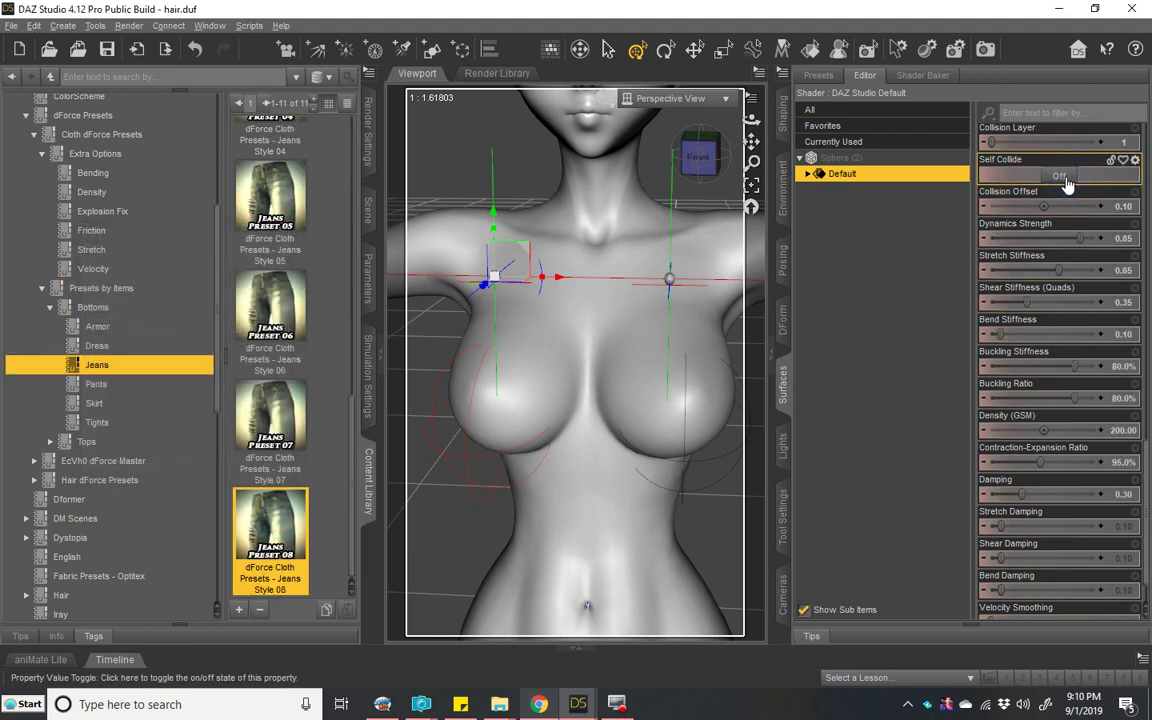
left_click(1061, 238)
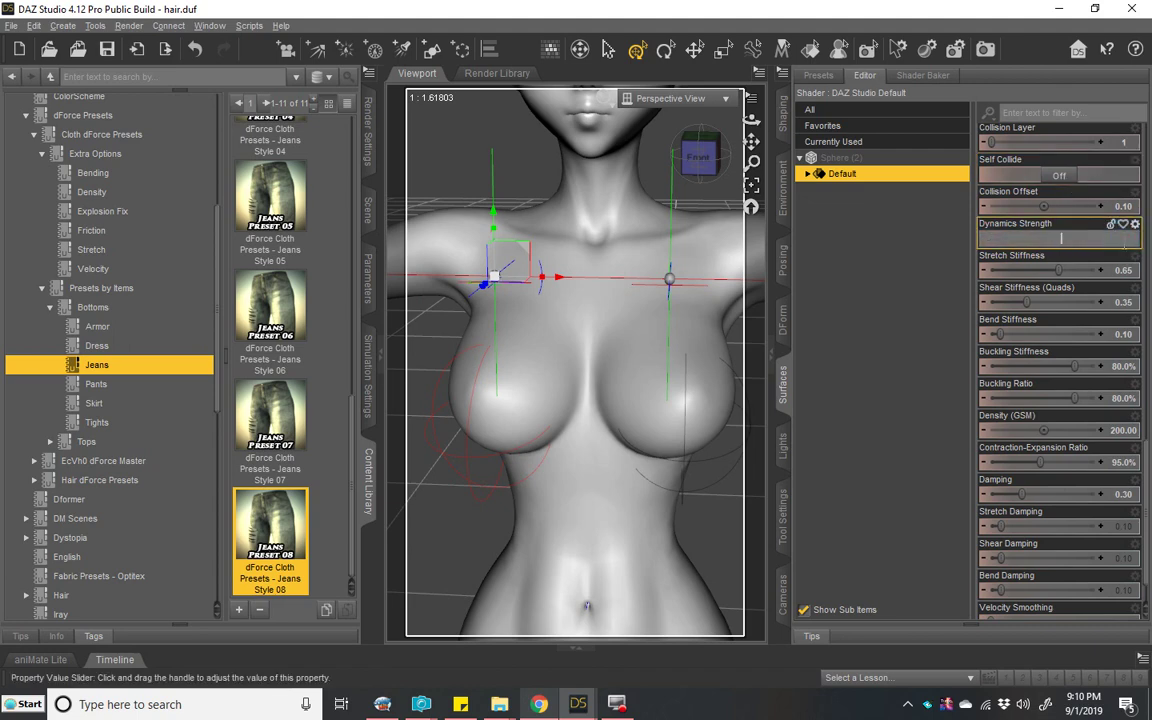
key("Return")
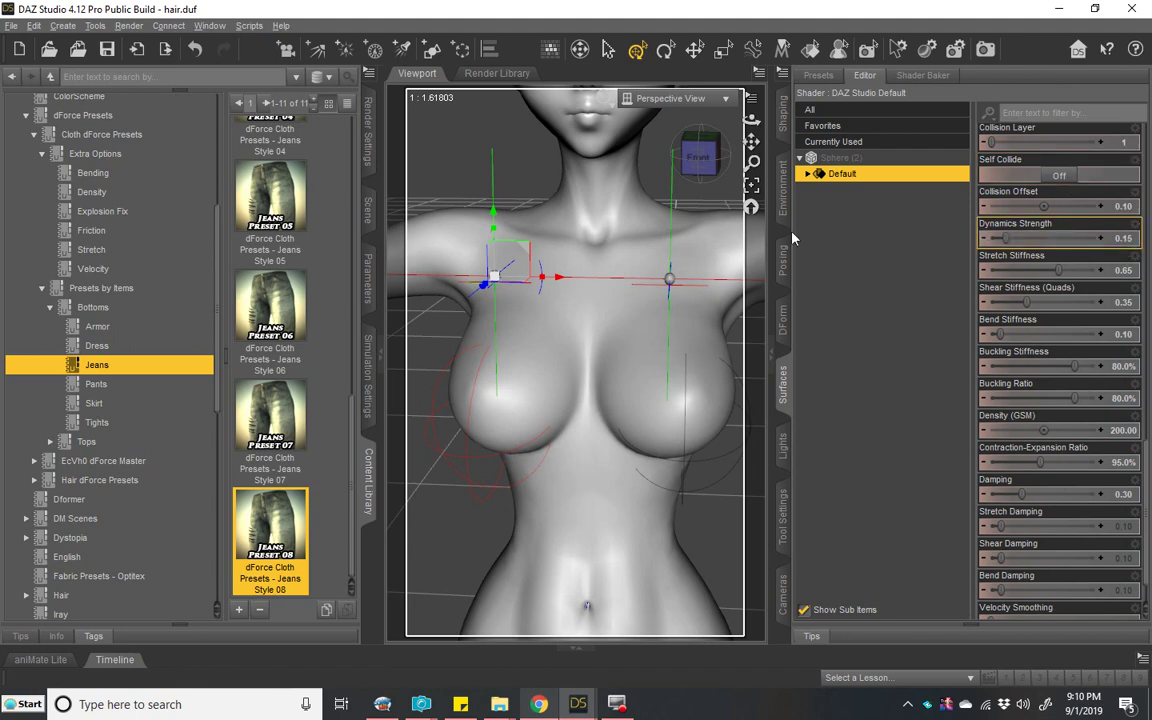
Step: Select BDLeotardGYM, make it visible and switch the viewport to a textured draw style
left_click(369, 210)
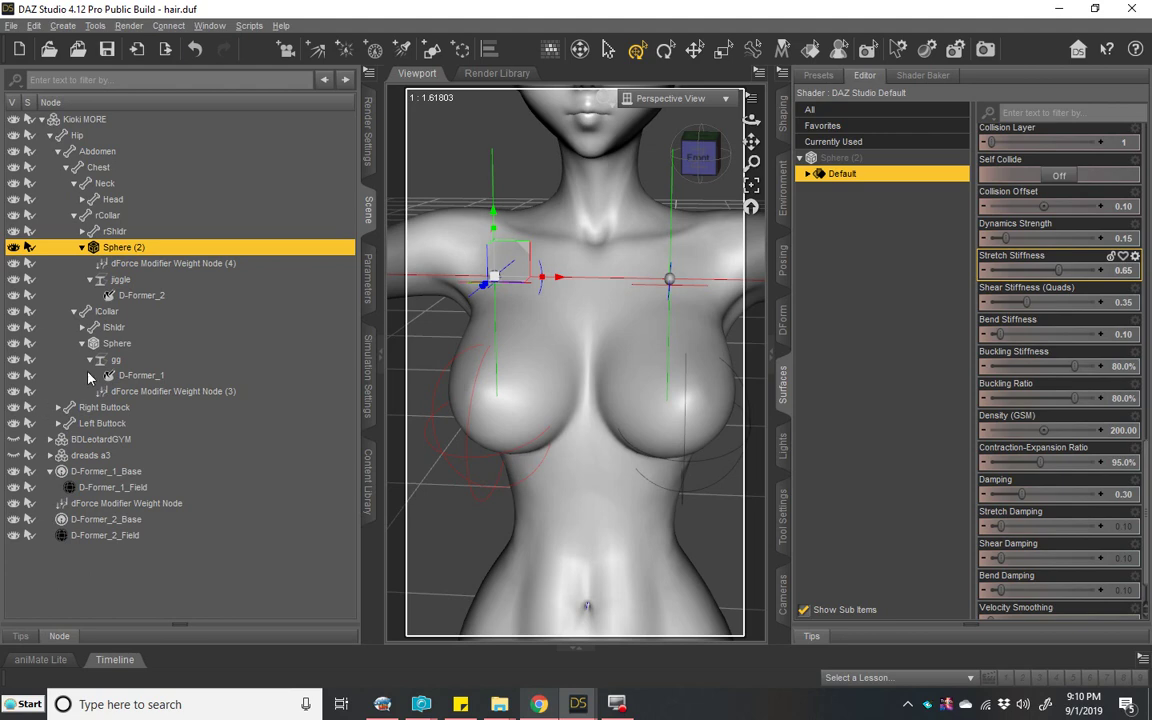
left_click(113, 229)
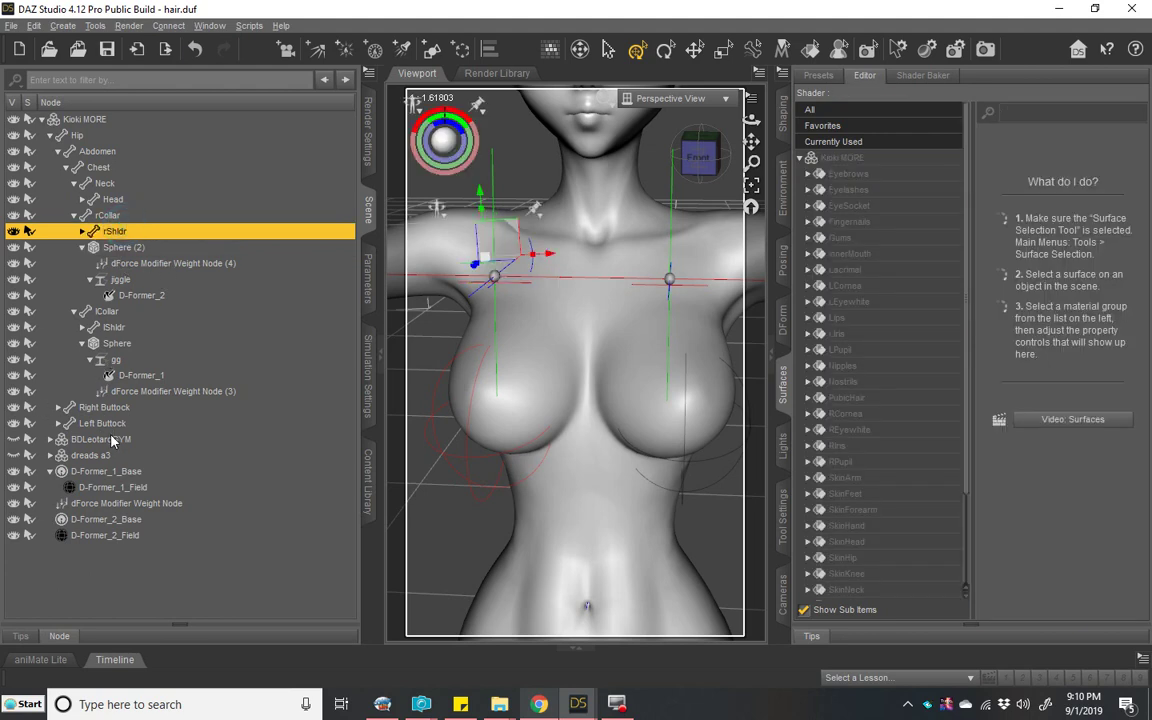
left_click(100, 439)
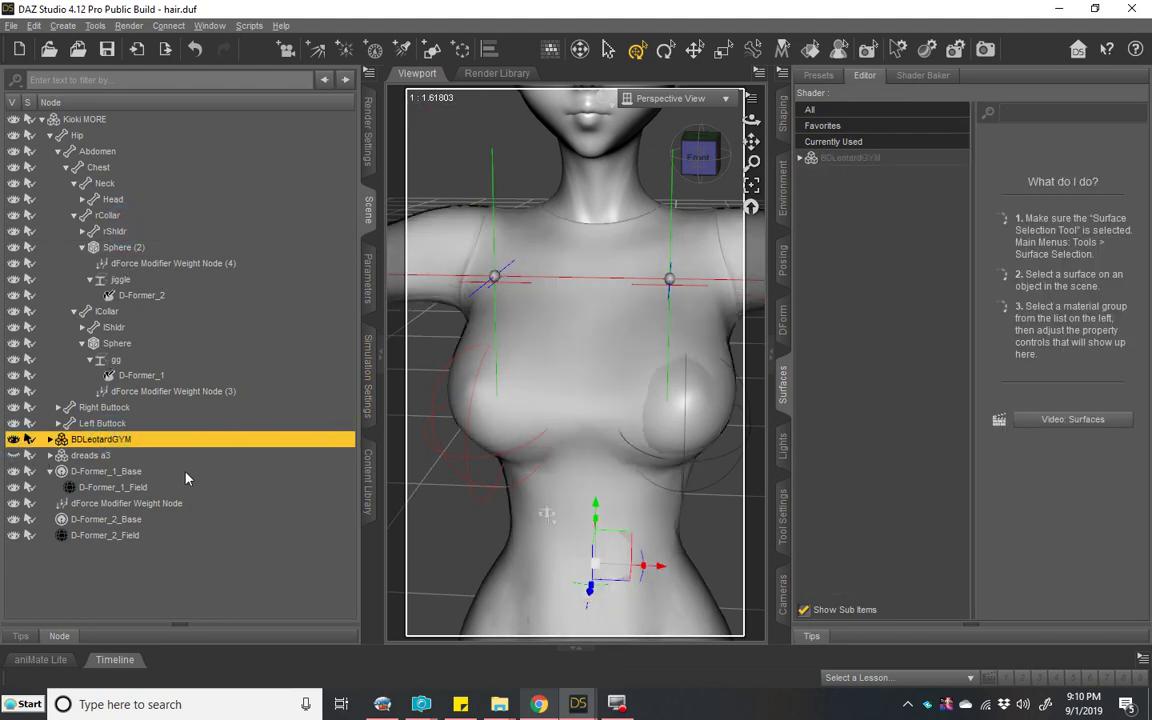
left_click(368, 300)
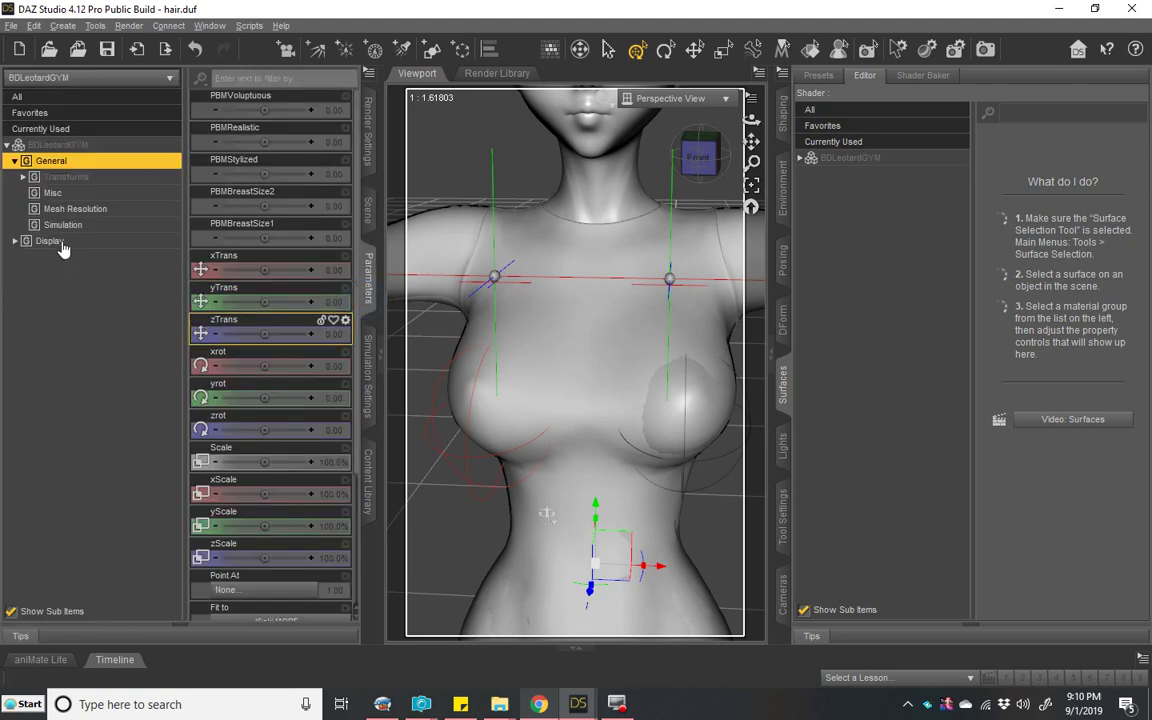
scroll(608, 390, "down", 3)
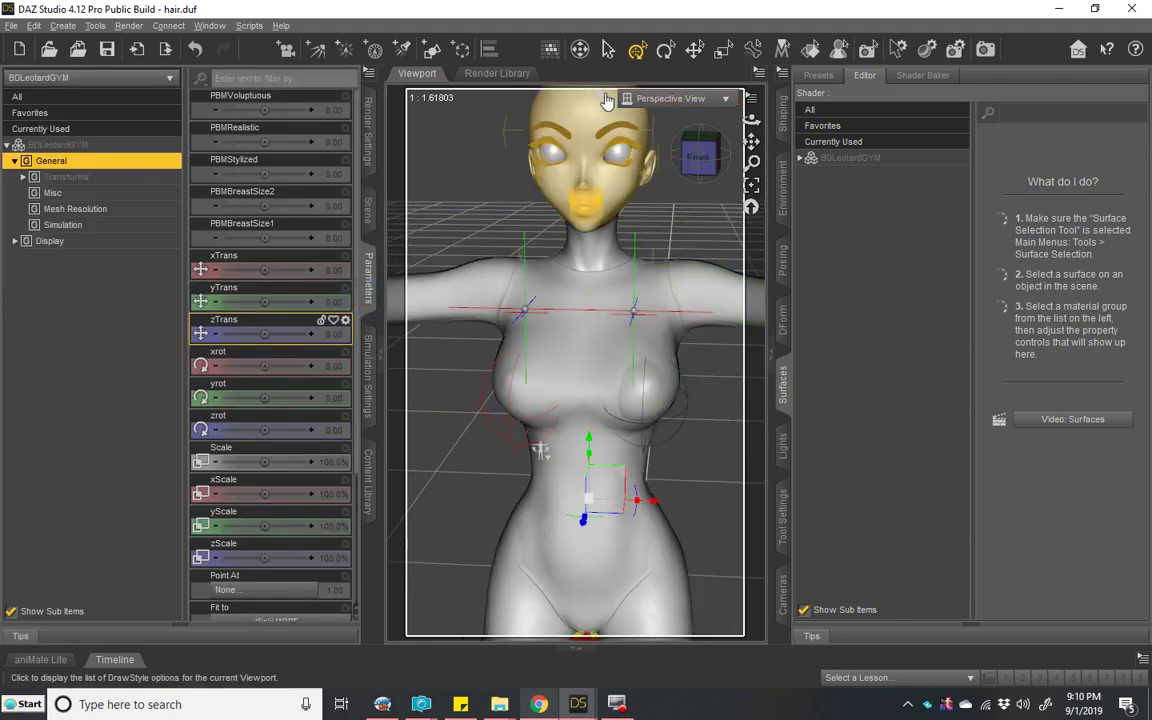
left_click(628, 98)
left_click(596, 245)
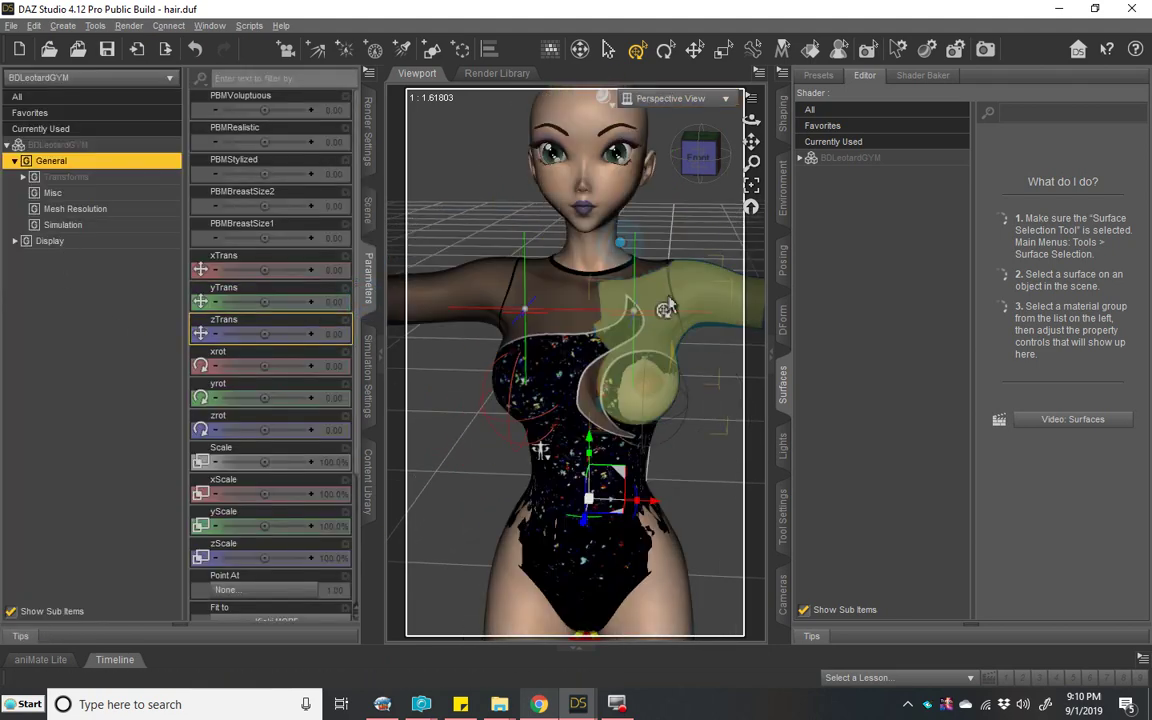
Step: Add a smoothing modifier to BDLeotardGYM and save the scene
scroll(703, 263, "down", 2)
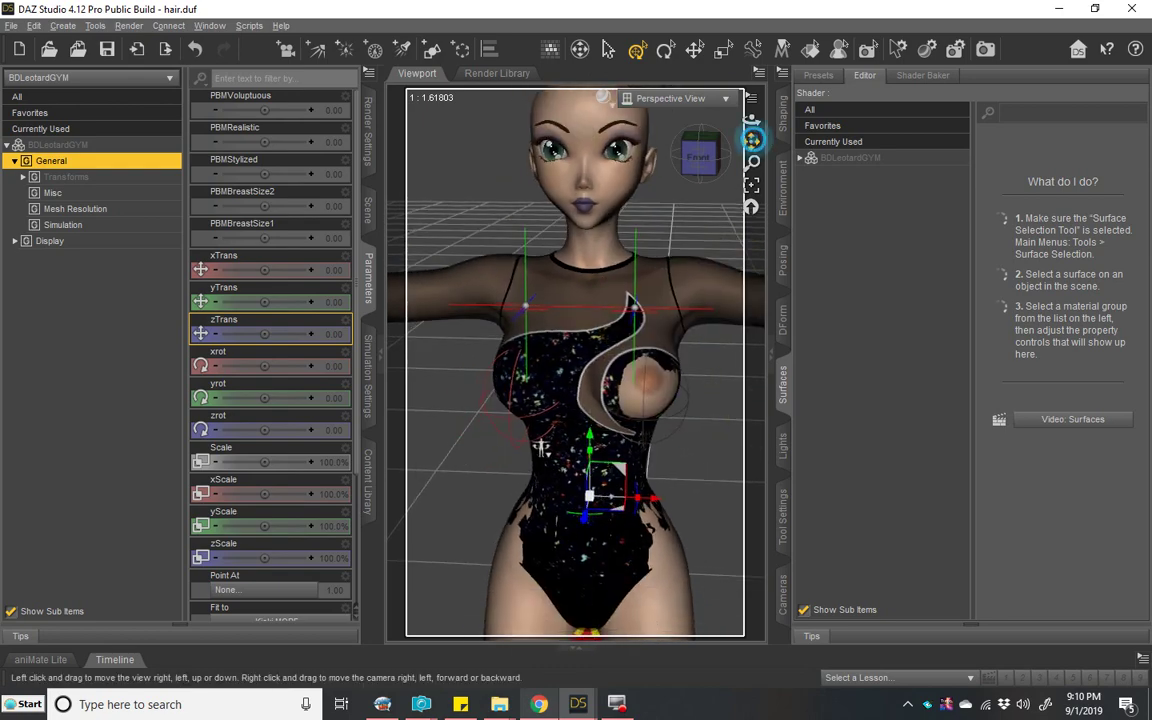
left_click_drag(752, 141, 700, 153)
scroll(217, 470, "down", 1)
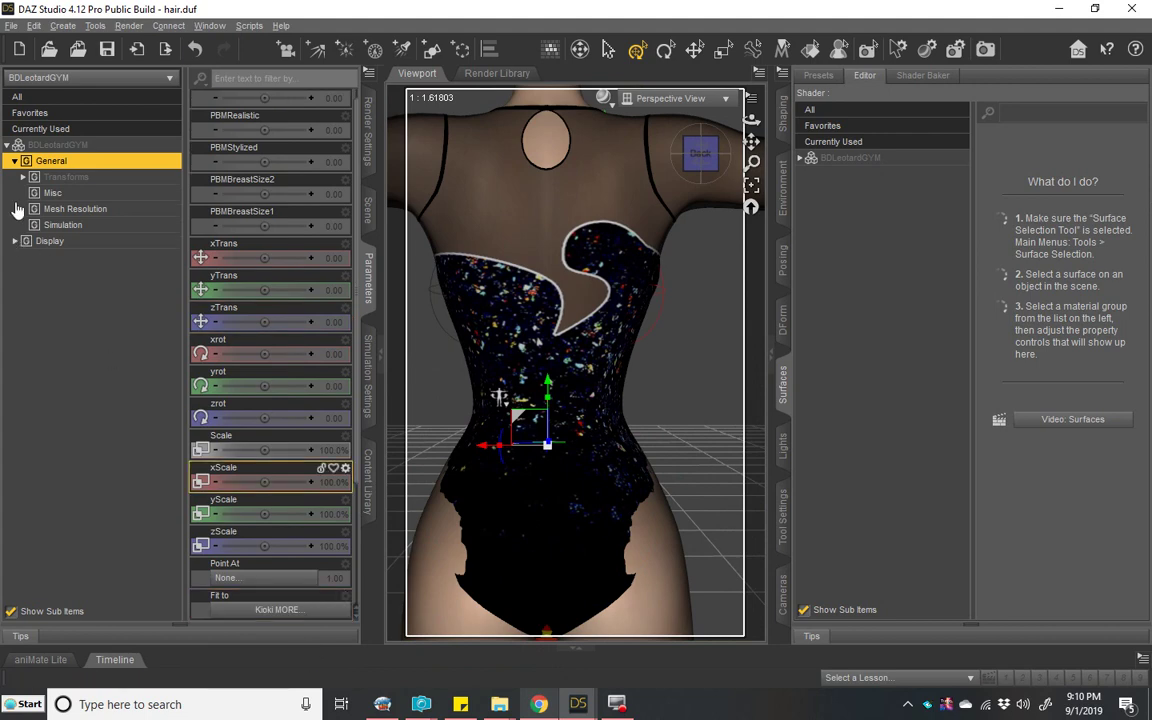
left_click(33, 25)
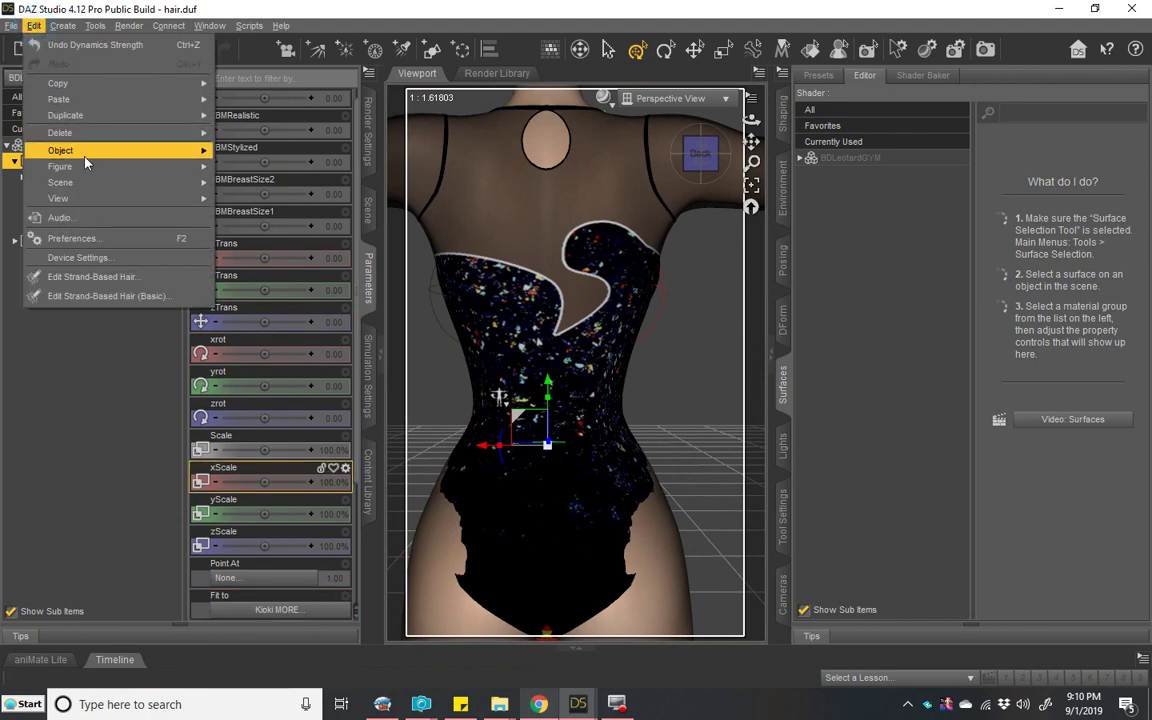
mouse_move(60, 166)
mouse_move(311, 312)
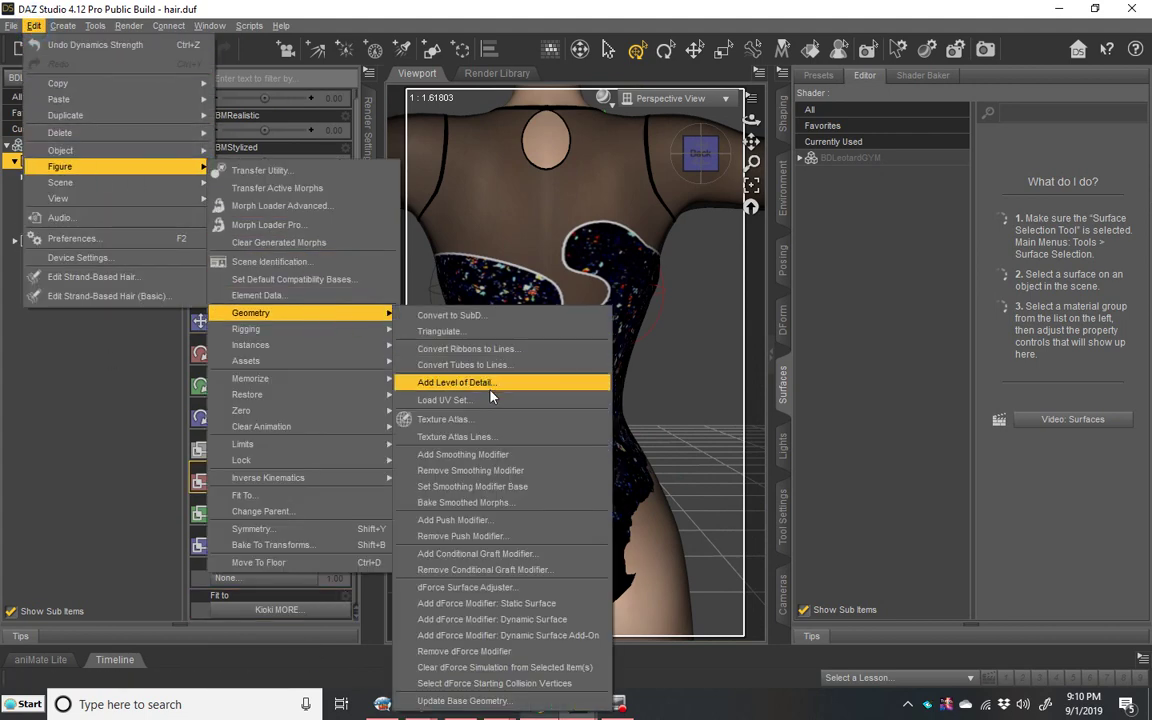
left_click(503, 454)
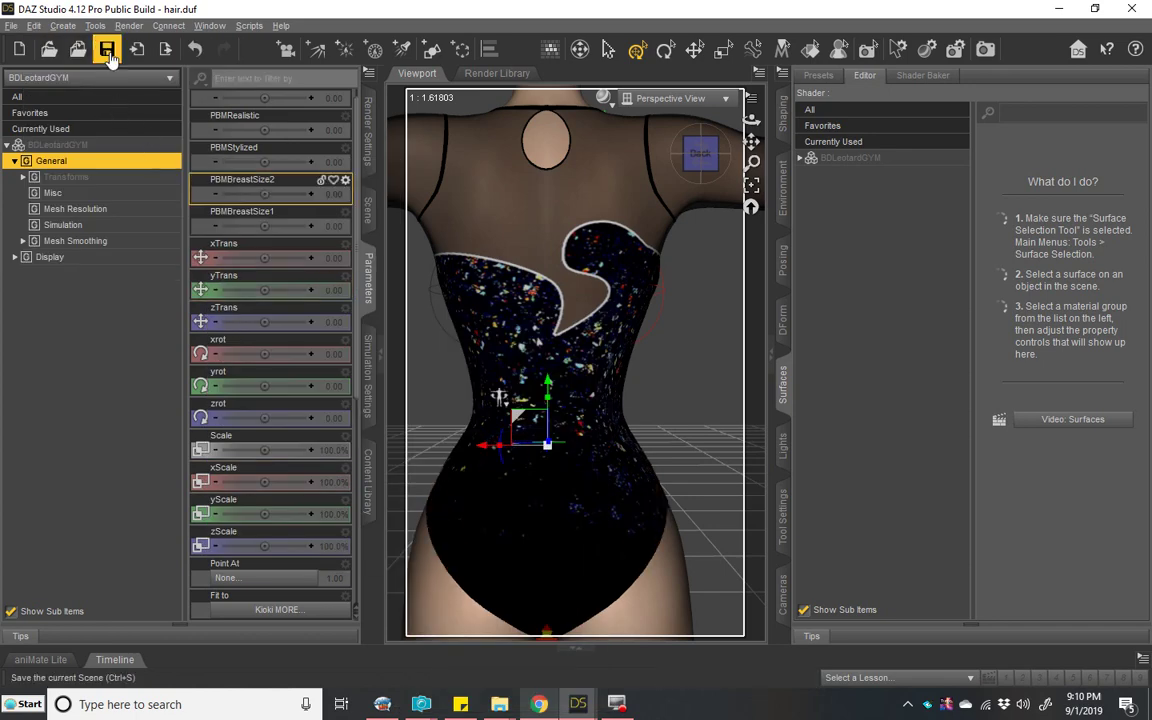
left_click(107, 49)
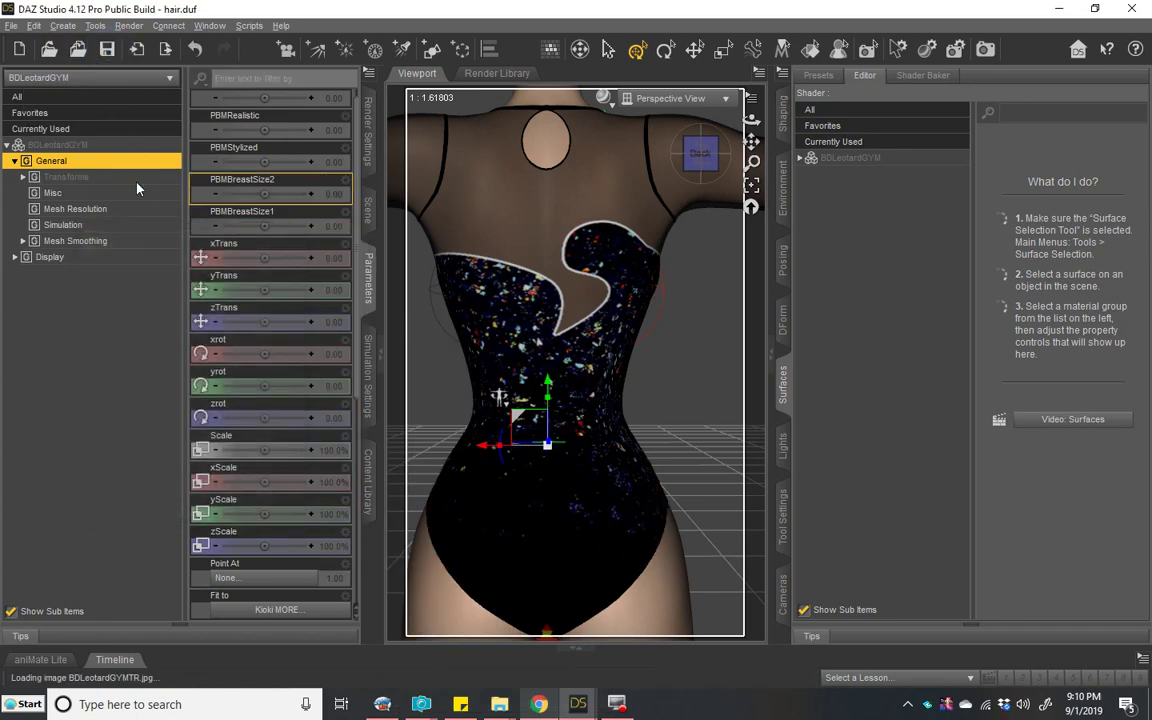
Step: Check the leotard's fit from the front and set its mesh Smoothing Type to Generic
left_click(708, 145)
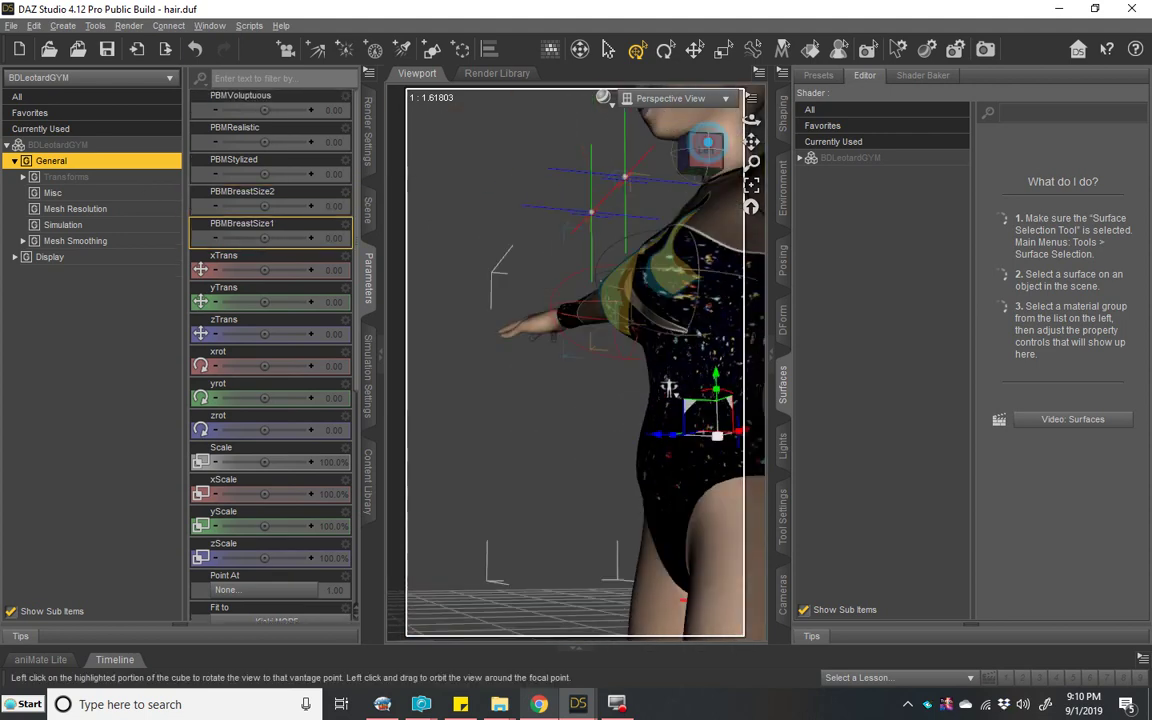
left_click(708, 143)
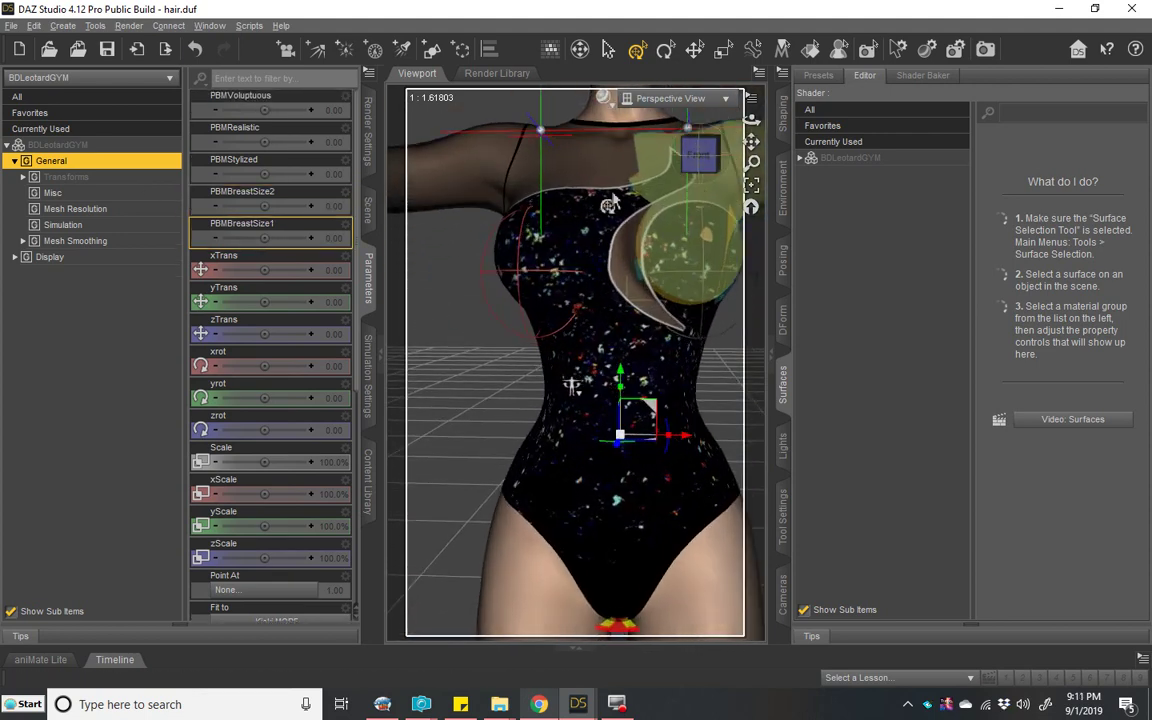
left_click(118, 240)
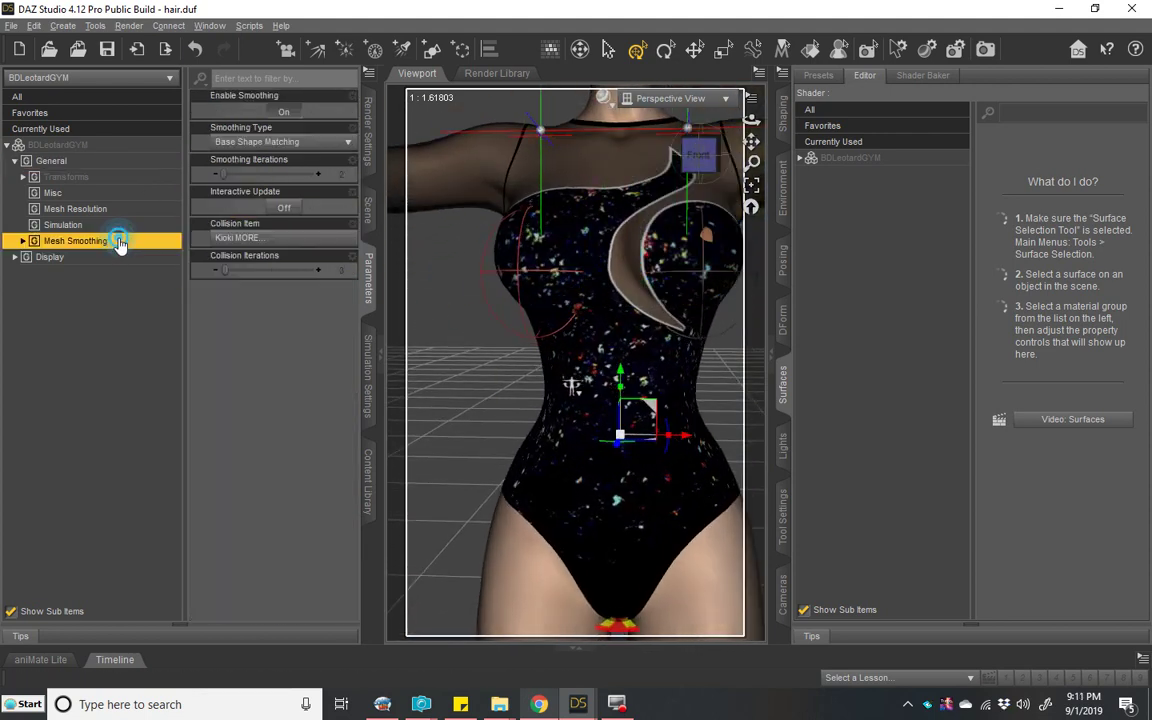
left_click(257, 141)
left_click(236, 175)
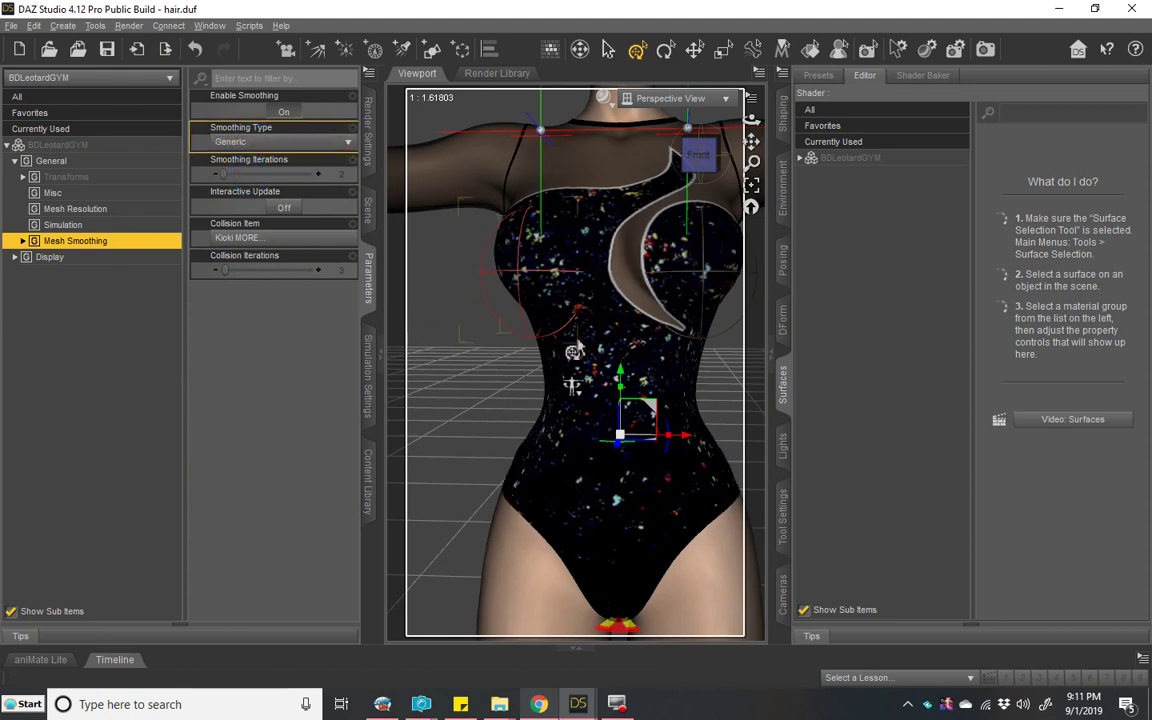
Step: Apply the Jeans Style 06 dForce cloth preset to all BDLeotardGYM surfaces and turn off their Self Collide
left_click(897, 160)
scroll(1085, 327, "up", 5)
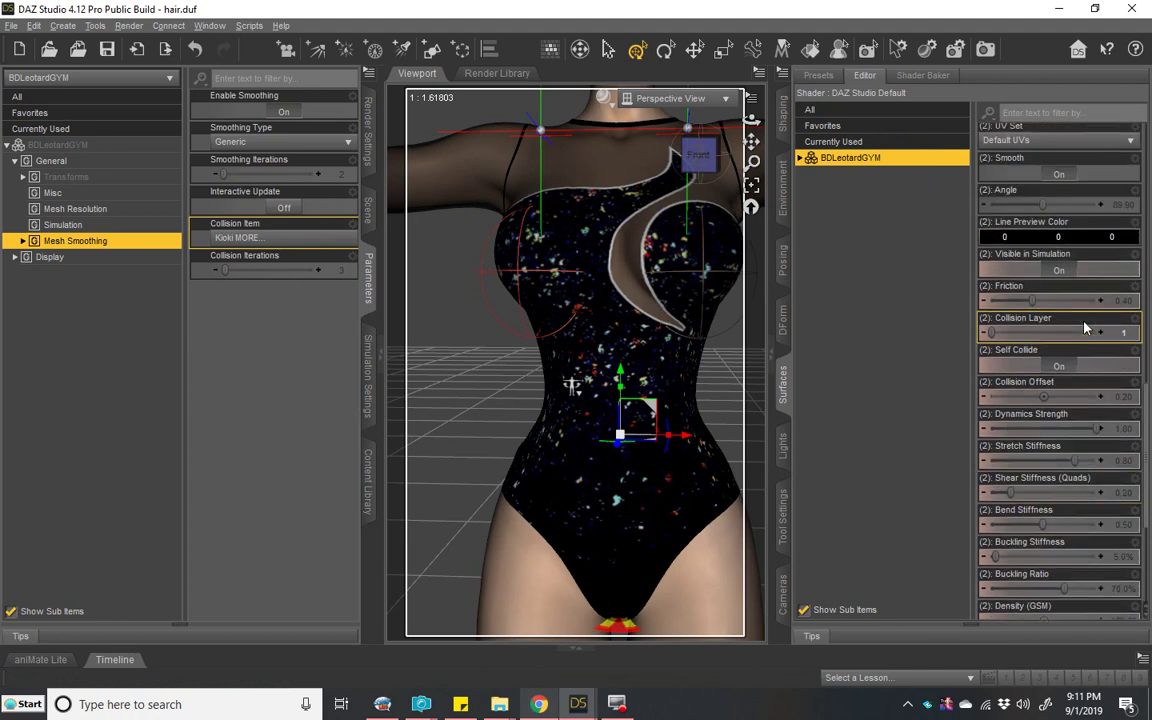
left_click(1062, 367)
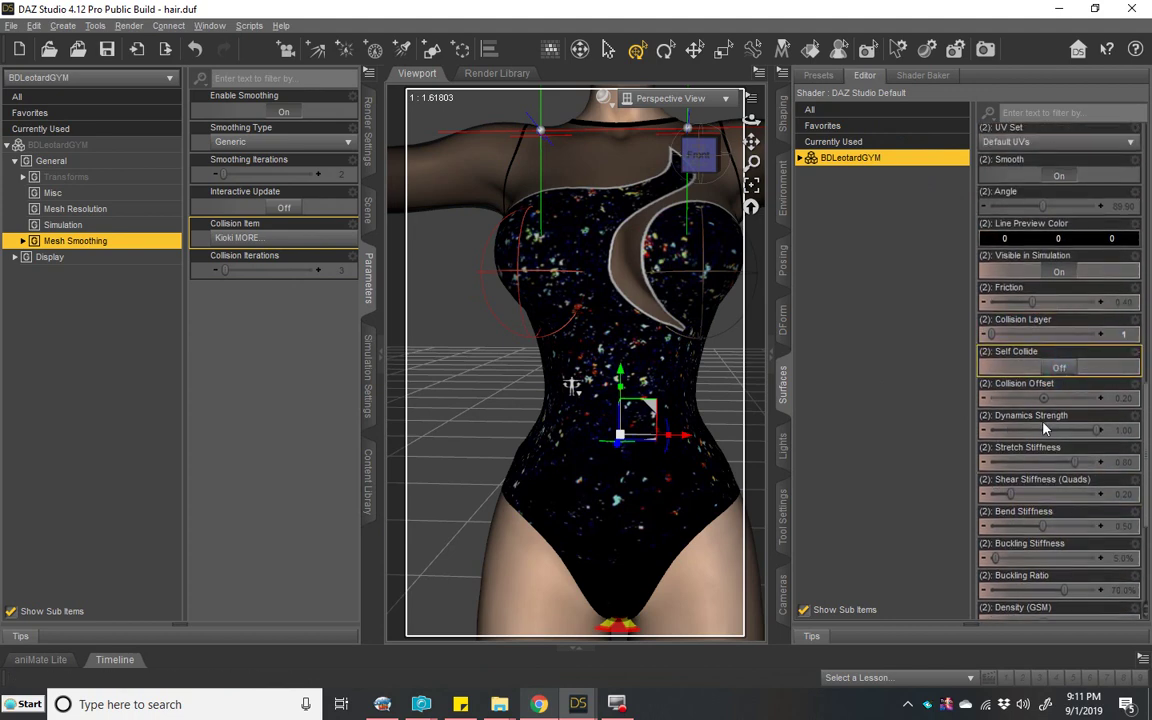
left_click(368, 473)
double_click(270, 310)
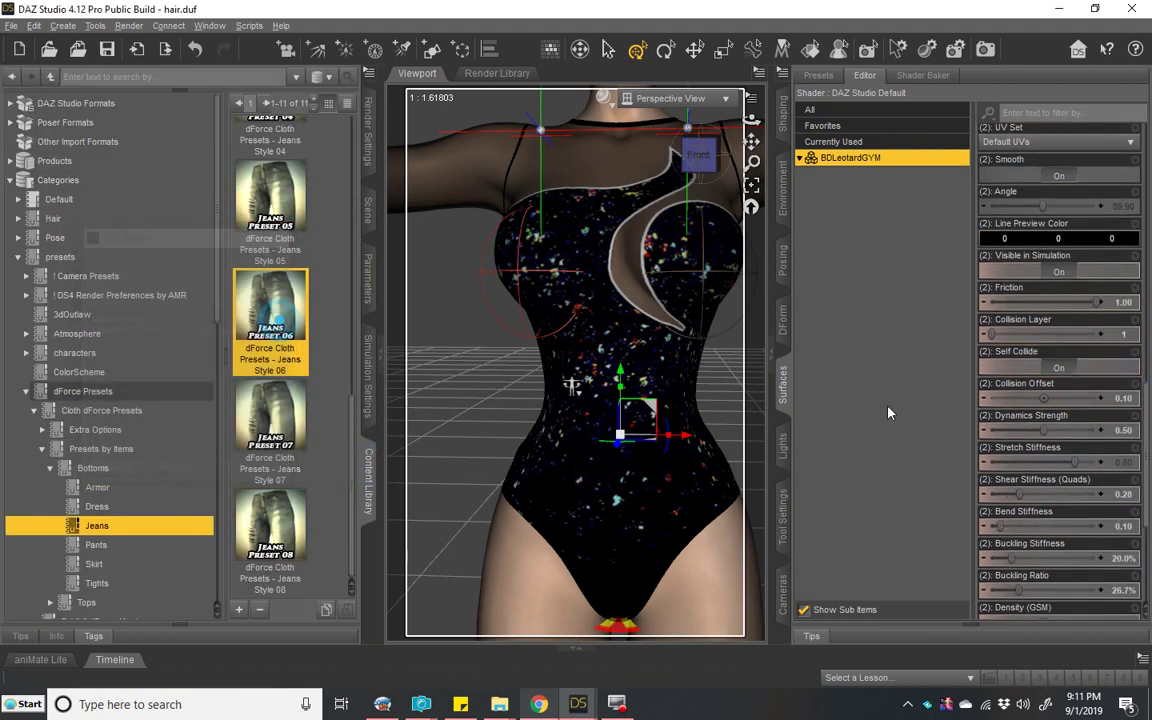
left_click(1062, 367)
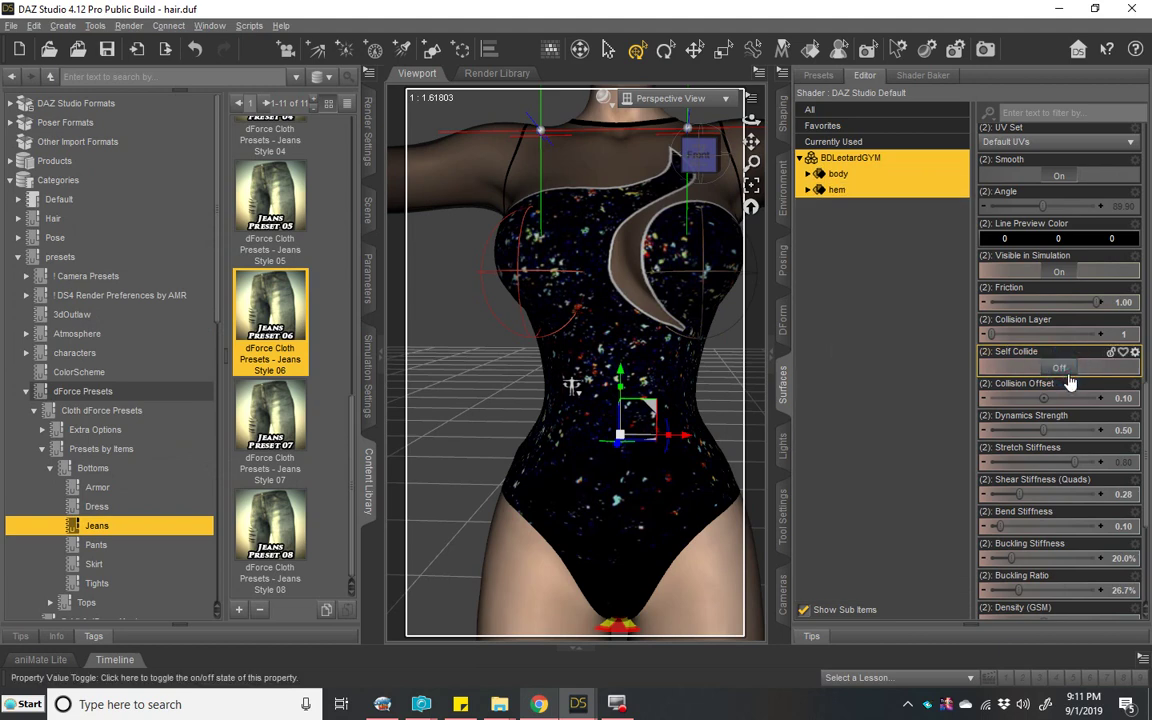
Step: Frame the figure from the front, save the scene, run the animated dForce simulation and cancel it partway
scroll(580, 330, "down", 3)
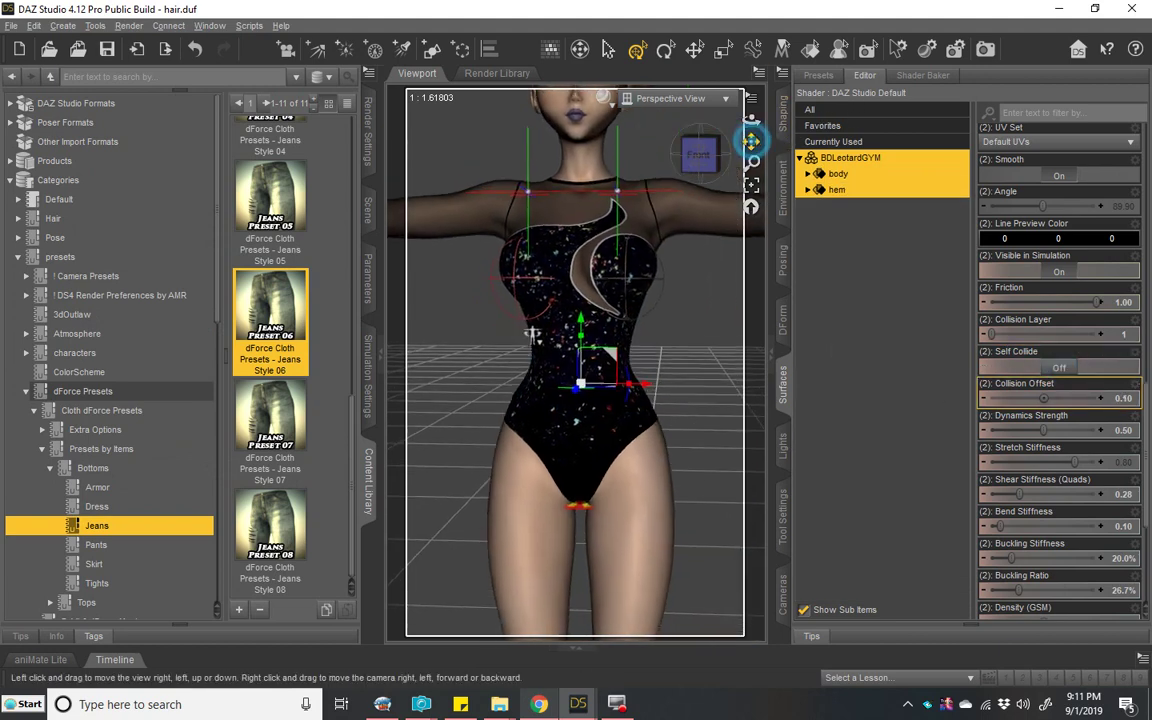
left_click_drag(751, 141, 700, 152)
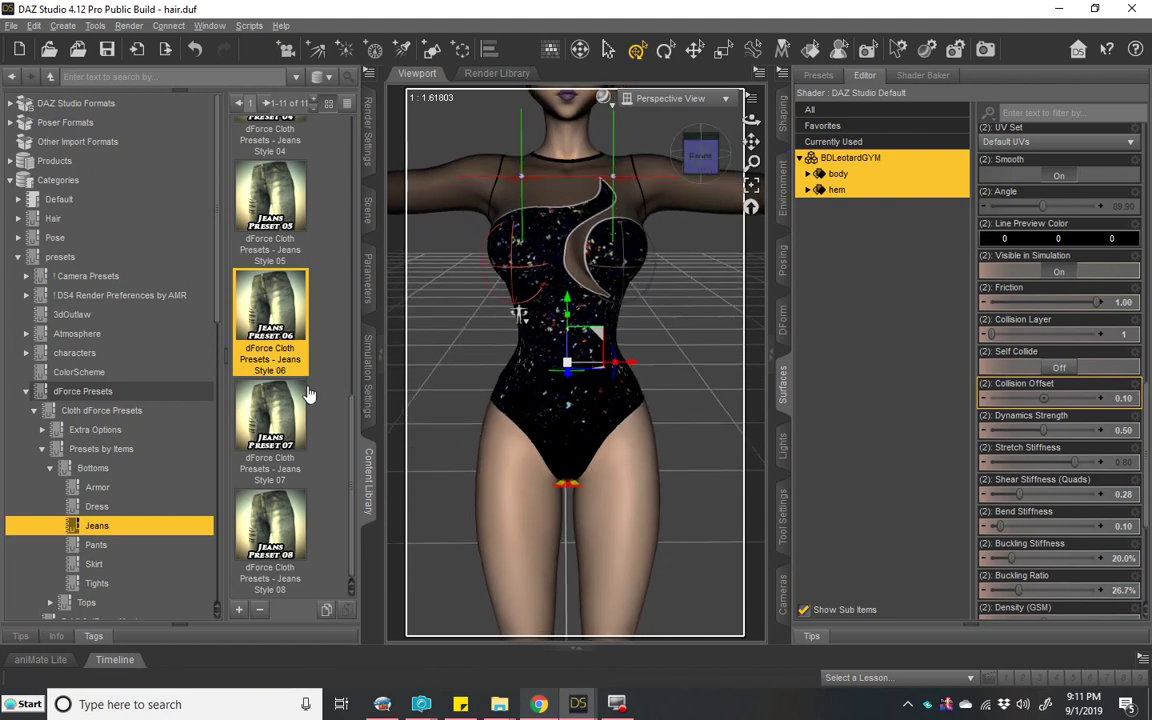
left_click(368, 373)
left_click(107, 49)
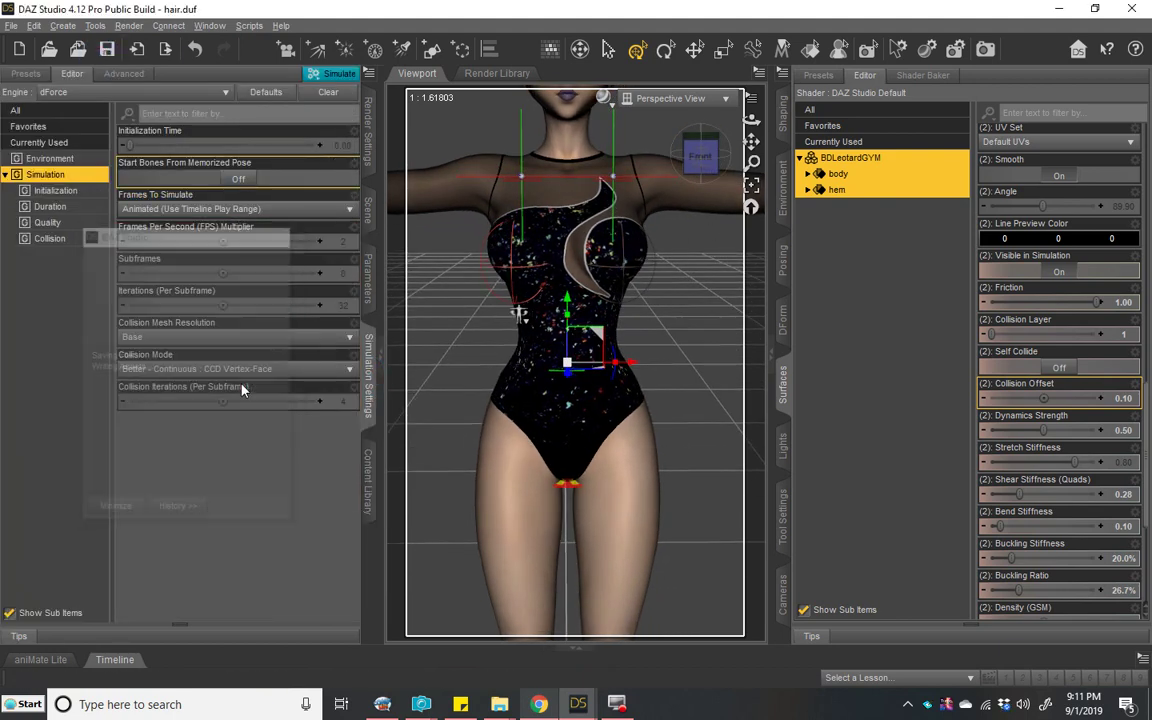
left_click(337, 74)
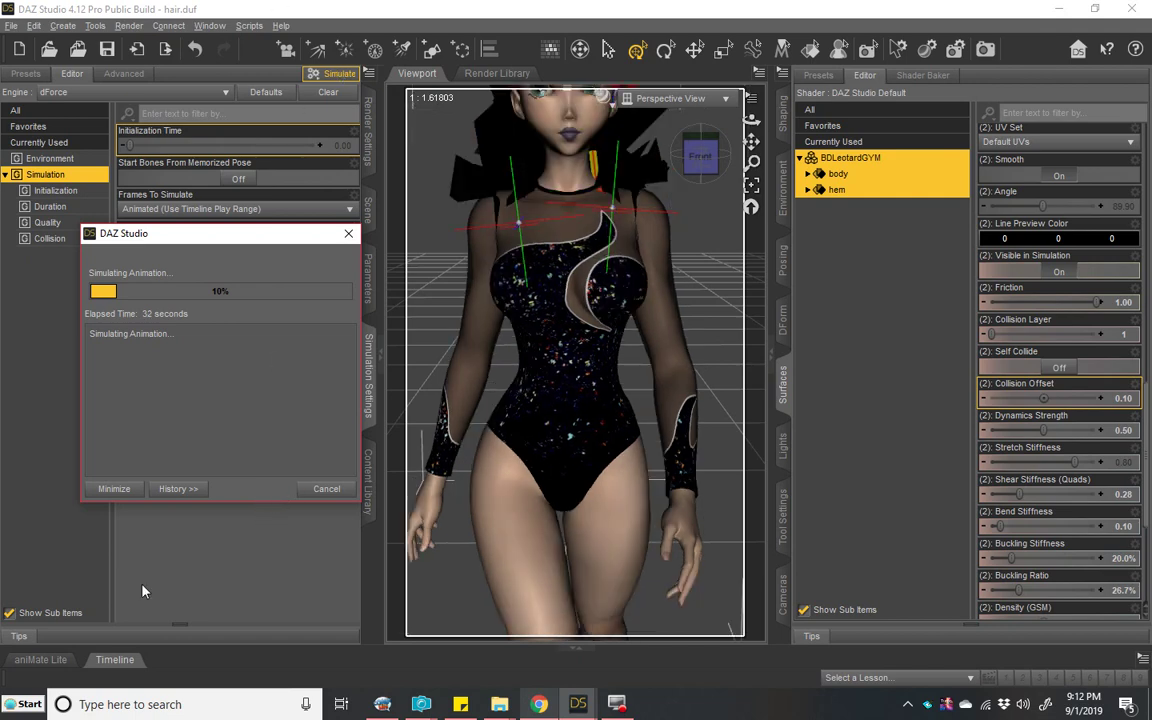
key("Escape")
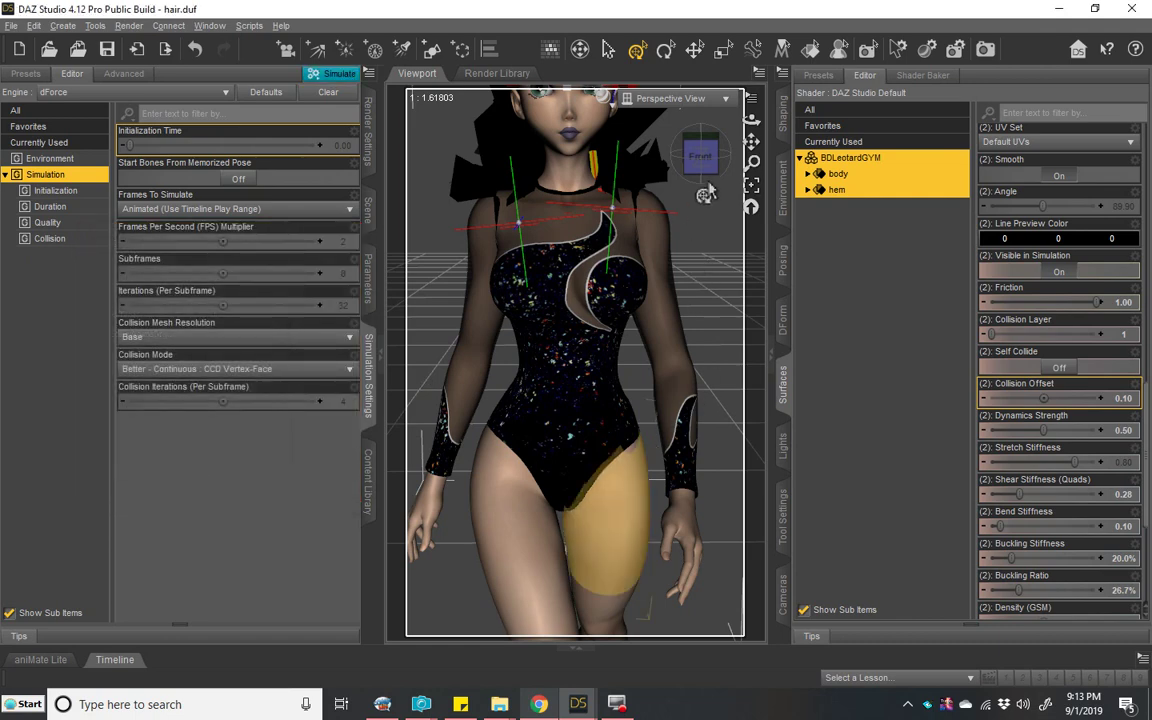
Step: Inspect the leotard's chest area from the right side and clear the current dForce simulation
left_click(368, 208)
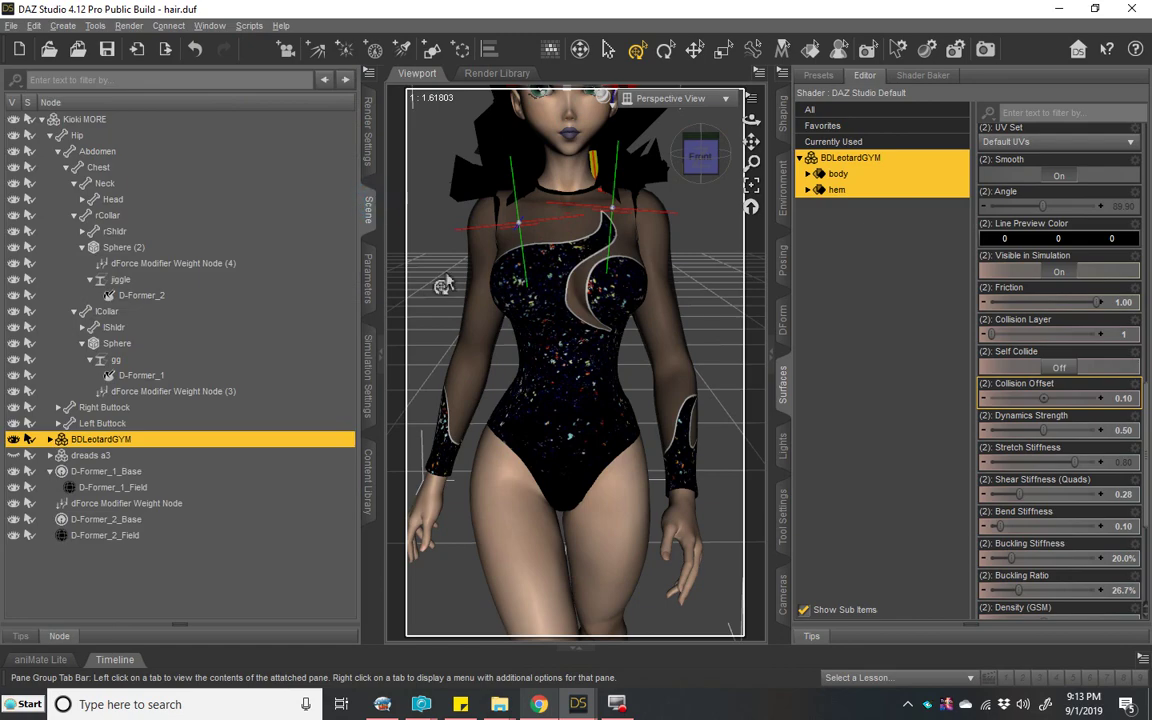
scroll(650, 240, "up", 3)
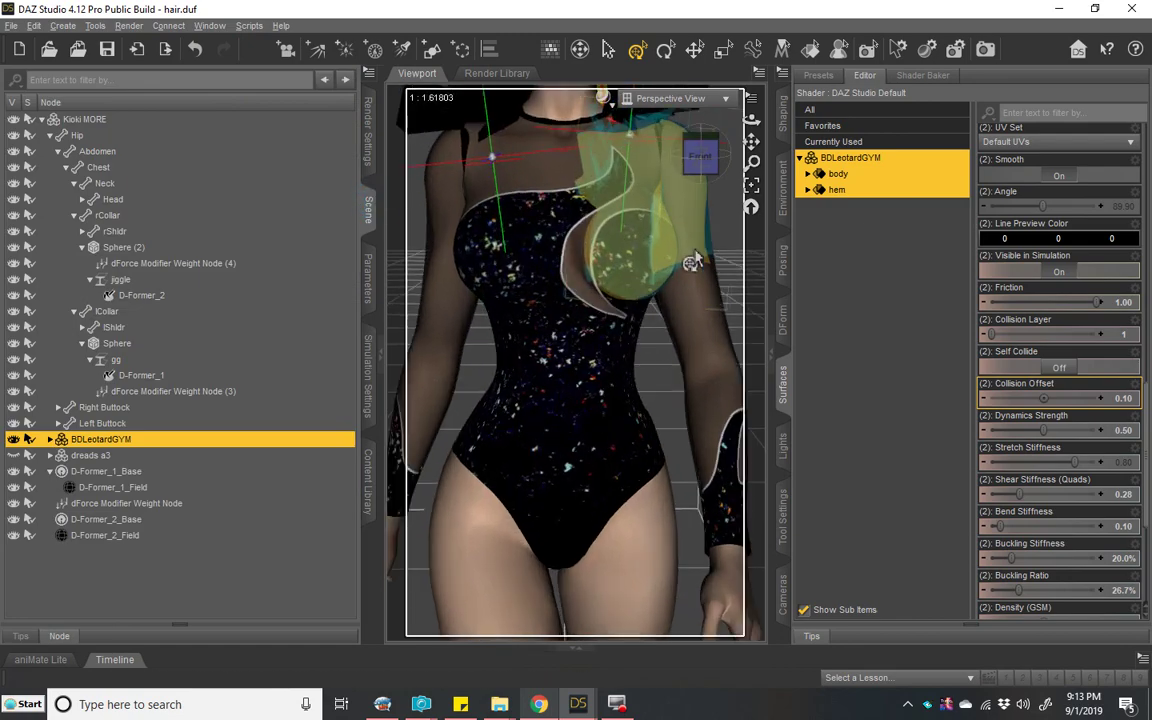
left_click(712, 158)
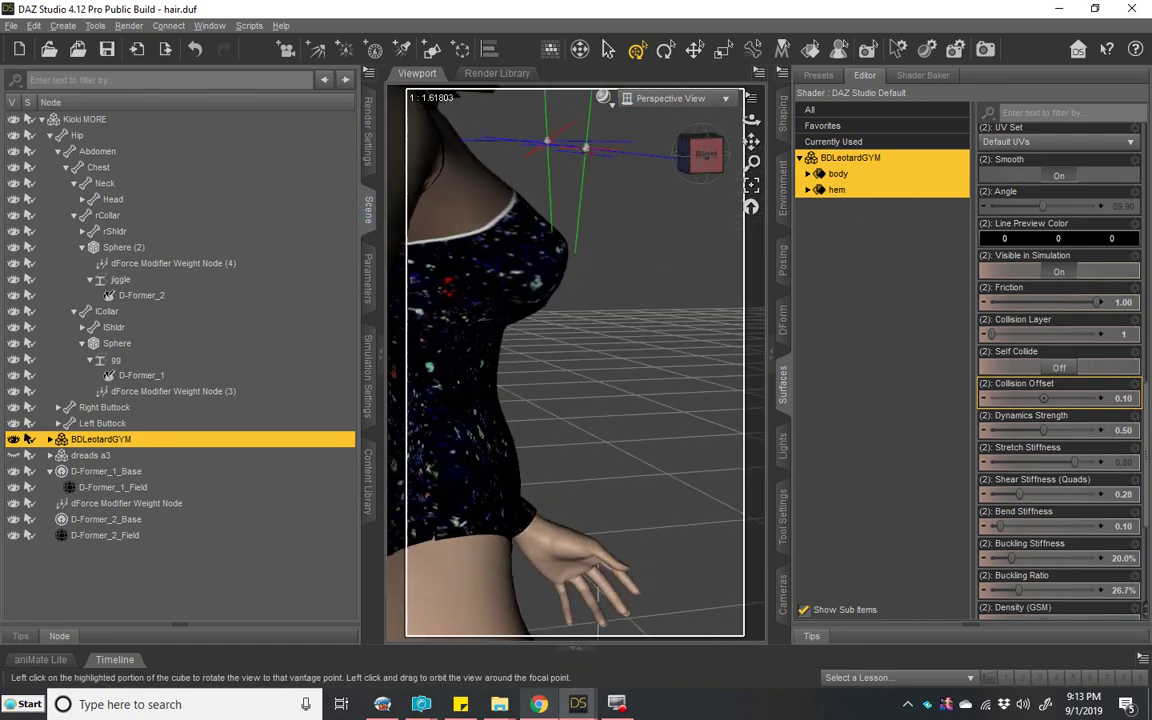
left_click_drag(751, 147, 751, 118)
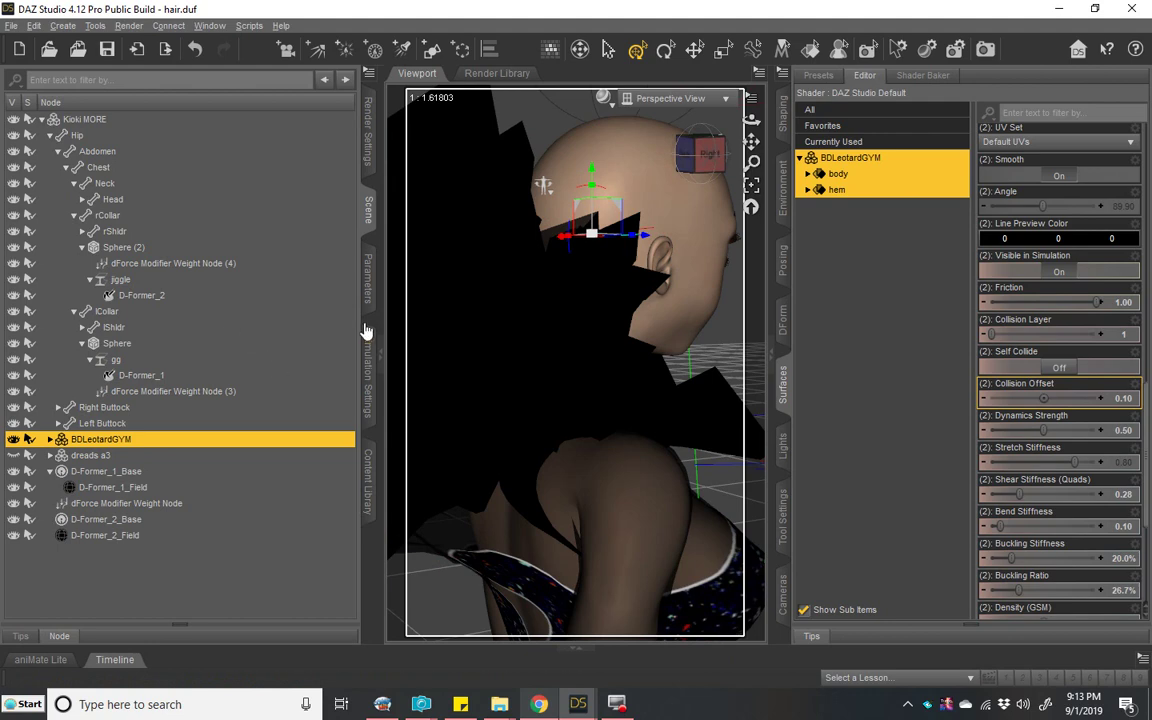
left_click(368, 392)
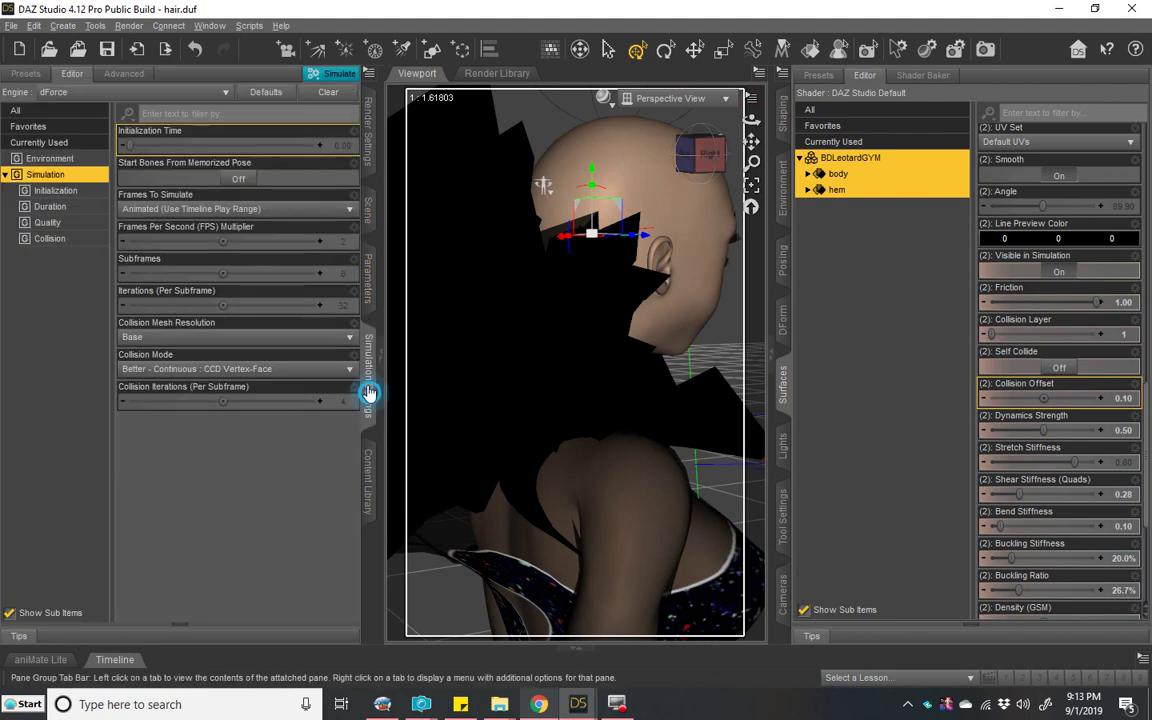
left_click(328, 91)
Step: Set the viewport draw style to Hidden Line and show the figure from the front
left_click(603, 97)
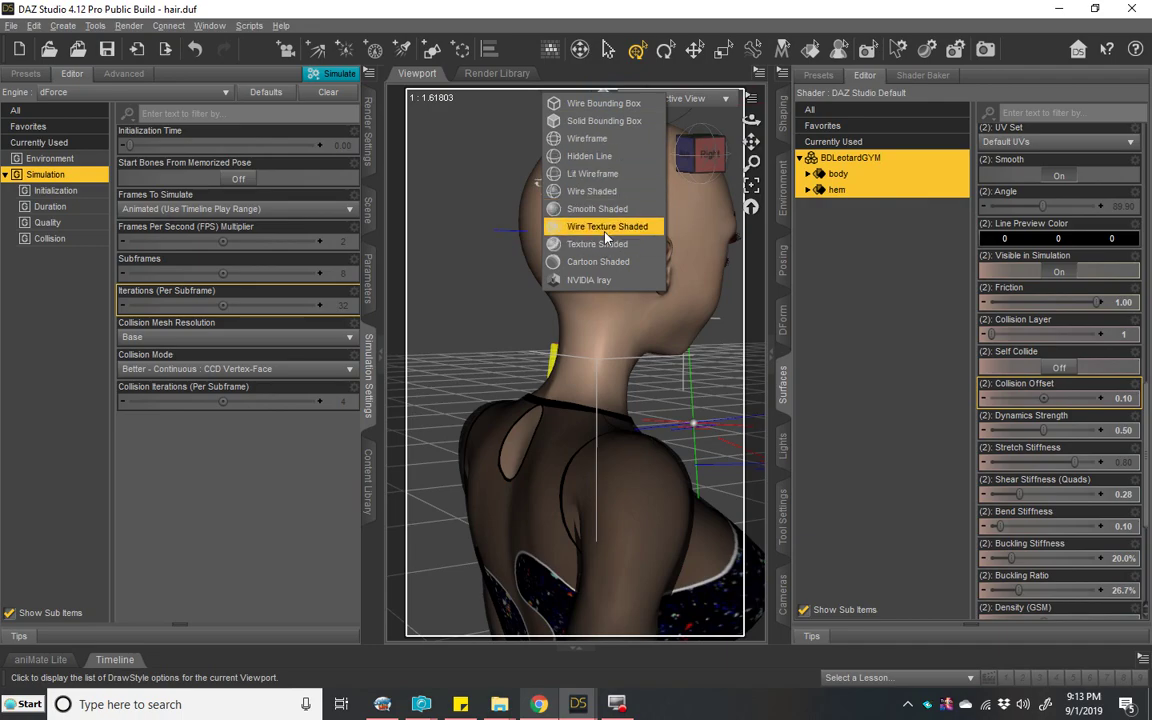
left_click(626, 157)
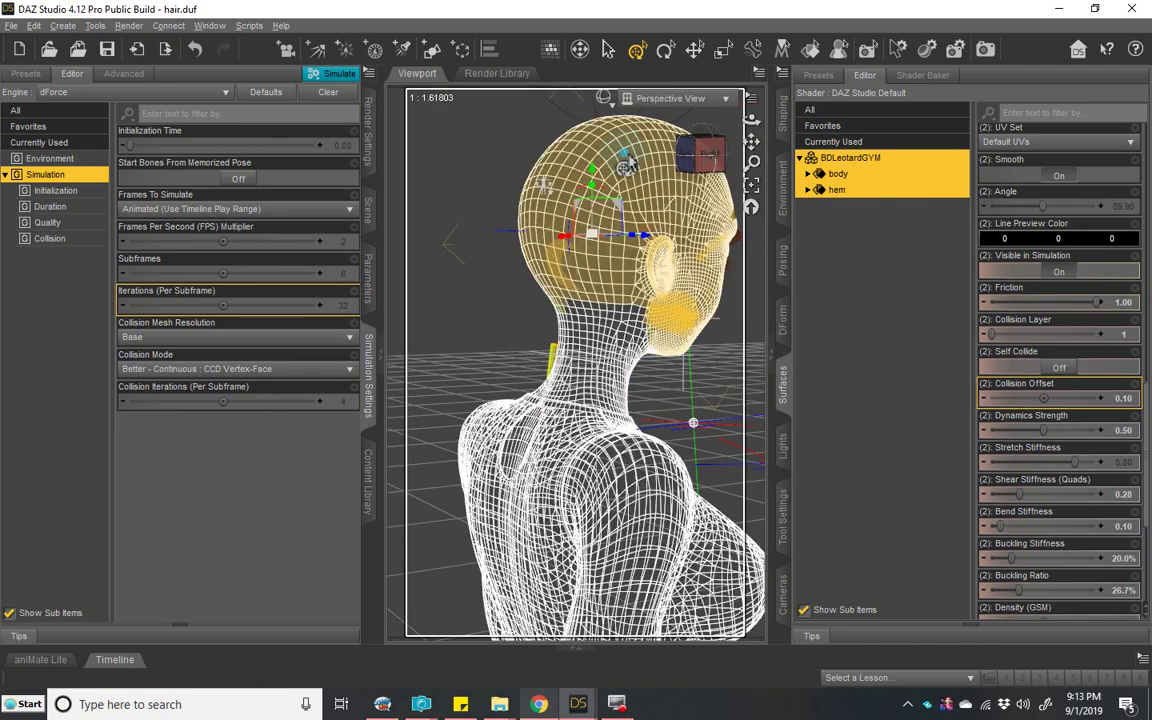
left_click(699, 156)
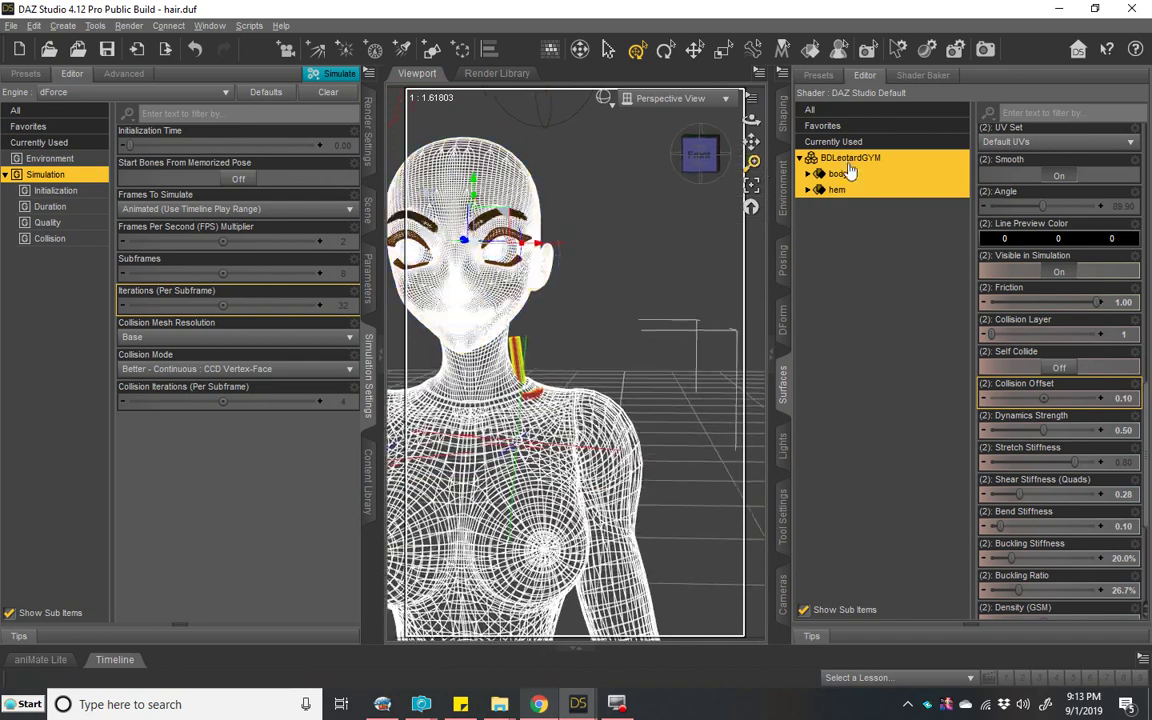
left_click_drag(751, 140, 664, 316)
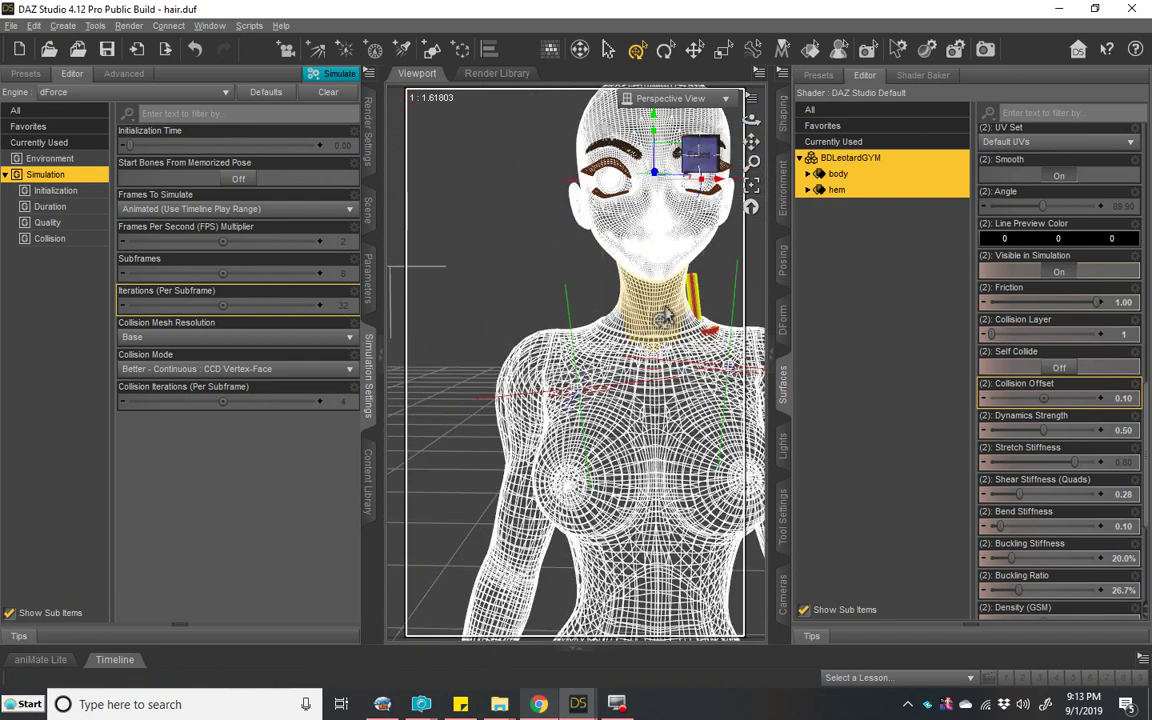
Step: Hide BDLeotardGYM in the scene and start the animated dForce simulation with the figure's torso in view
left_click(368, 207)
left_click(13, 440)
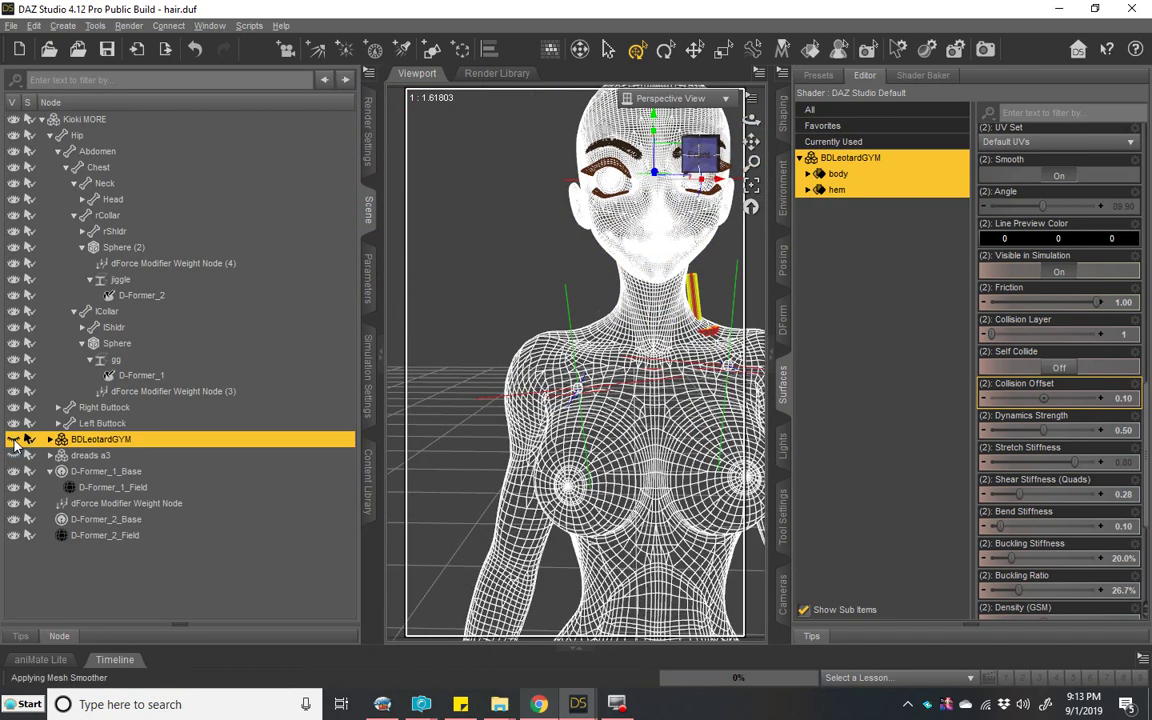
left_click(368, 383)
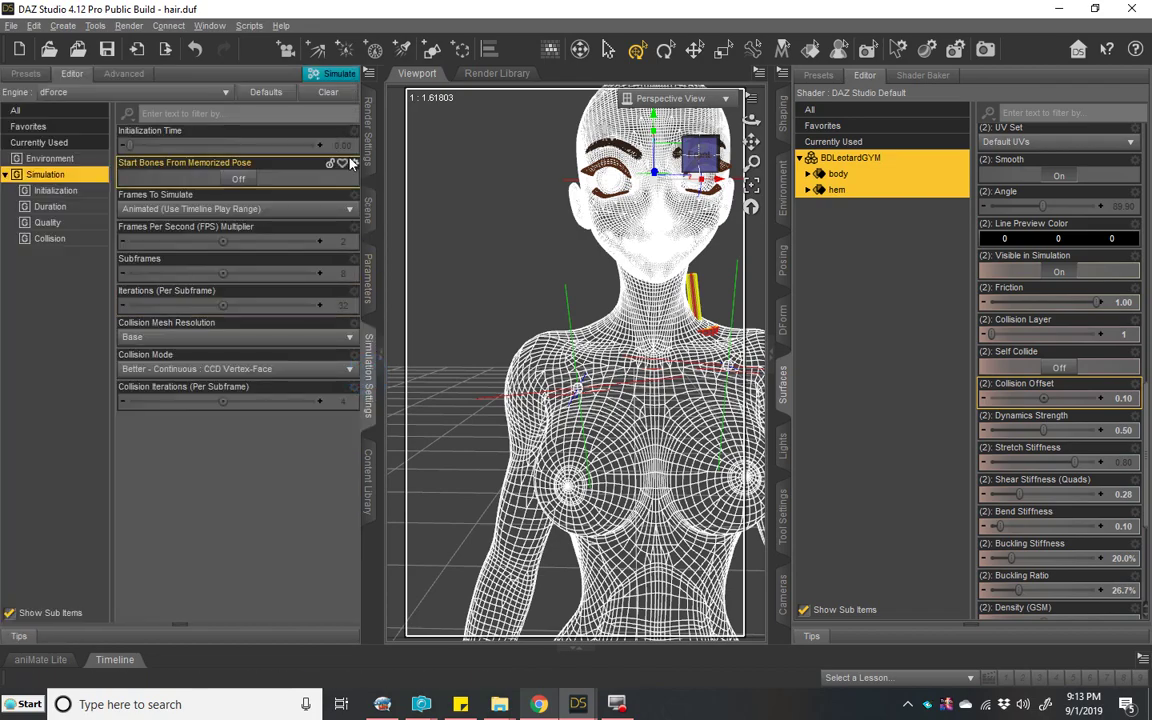
left_click_drag(753, 142, 305, 205)
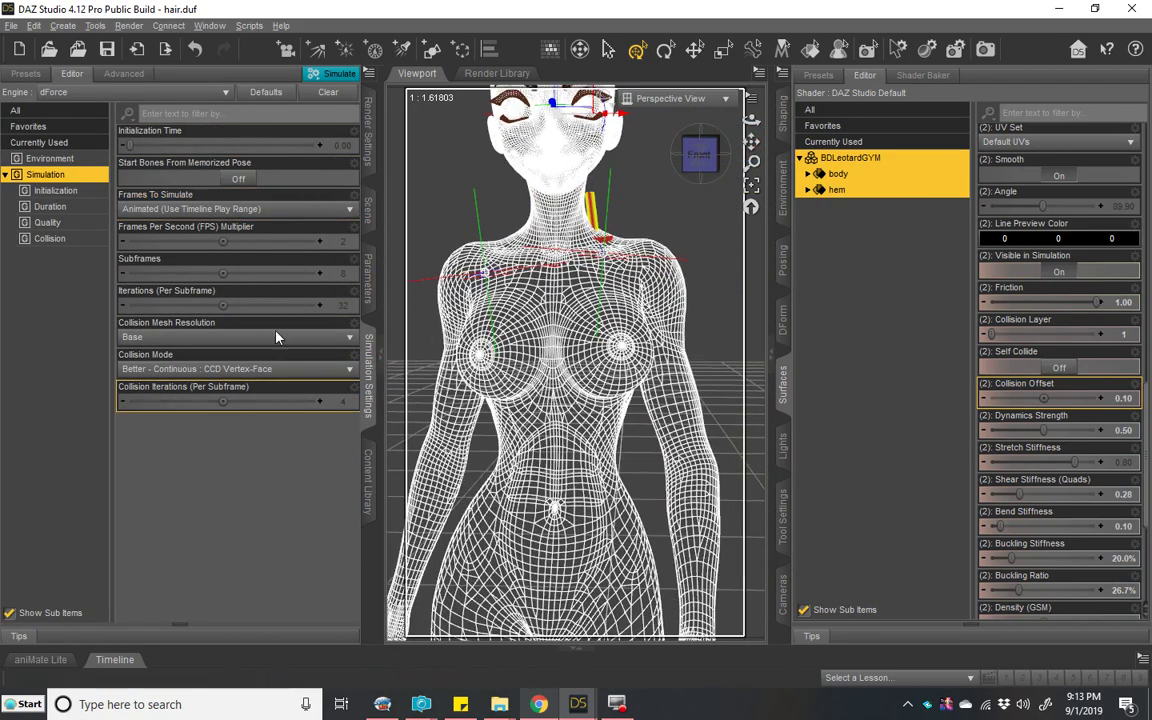
left_click(333, 73)
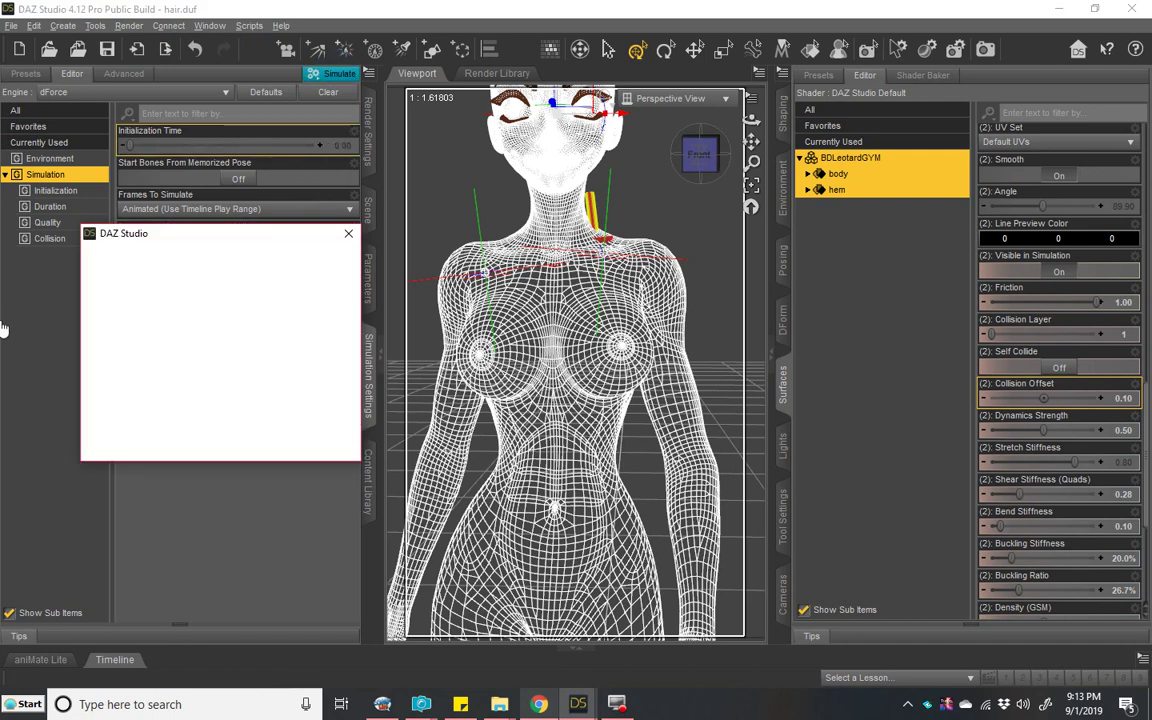